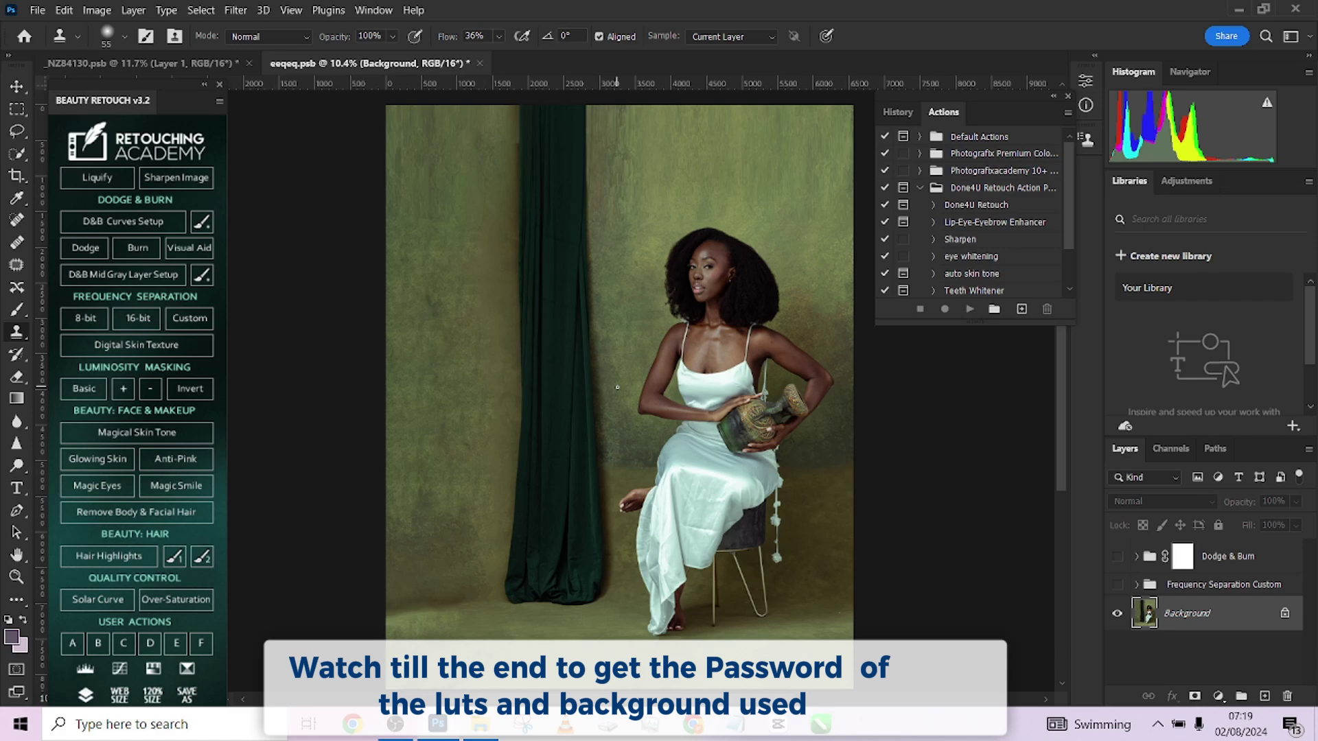
Step: Try the 8-bit Beauty Retouch frequency separation on the portrait, then delete that group
scroll(752, 412, up, 8)
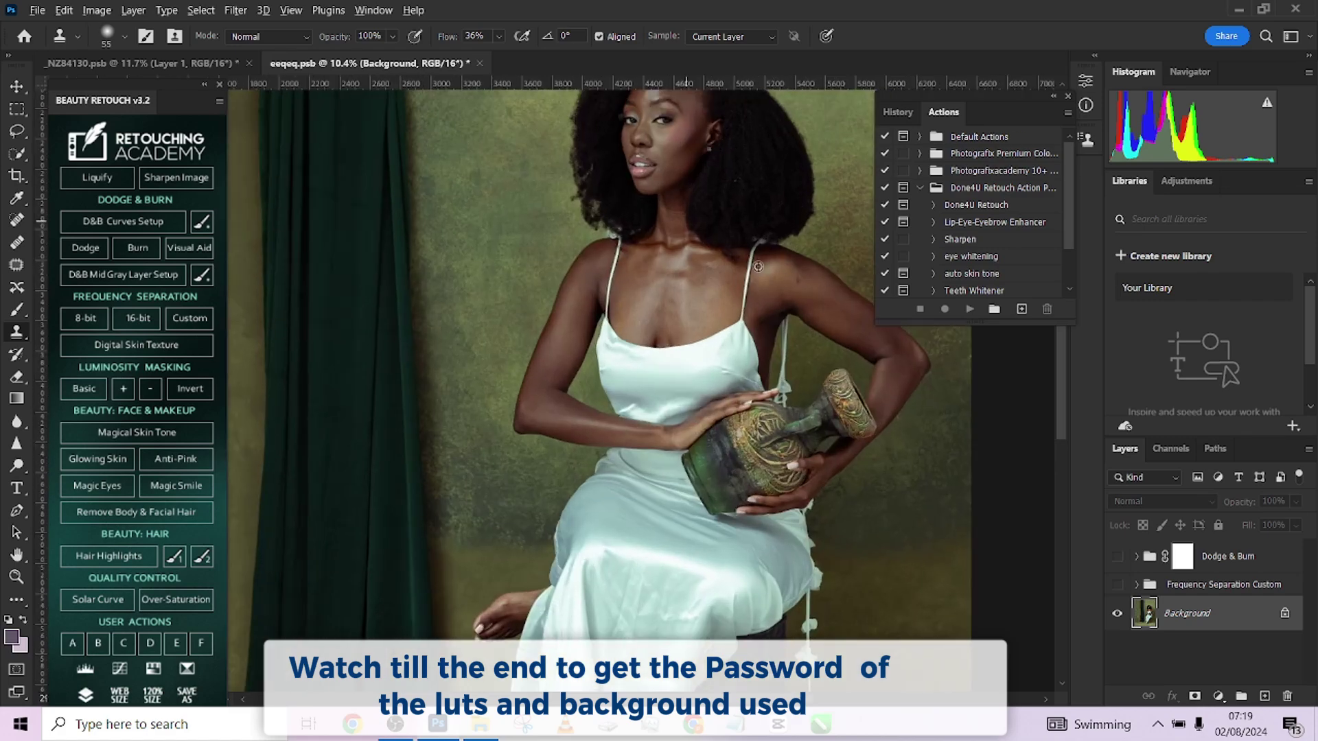
drag(759, 250, 709, 319)
drag(622, 252, 735, 529)
drag(704, 405, 706, 458)
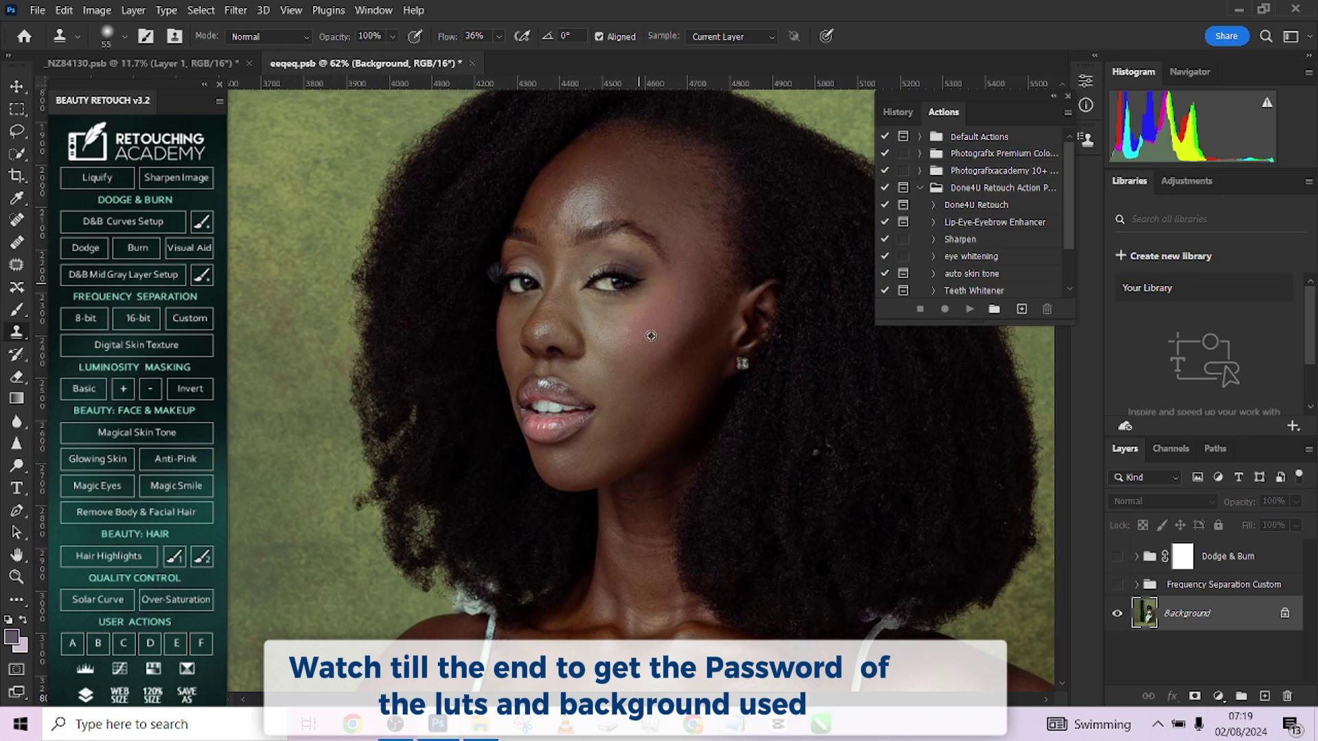
scroll(651, 335, up, 3)
scroll(662, 338, down, 2)
drag(731, 432, 746, 327)
mouse_move(740, 590)
mouse_down()
mouse_move(736, 329)
mouse_move(505, 326)
mouse_up()
drag(722, 353, 554, 318)
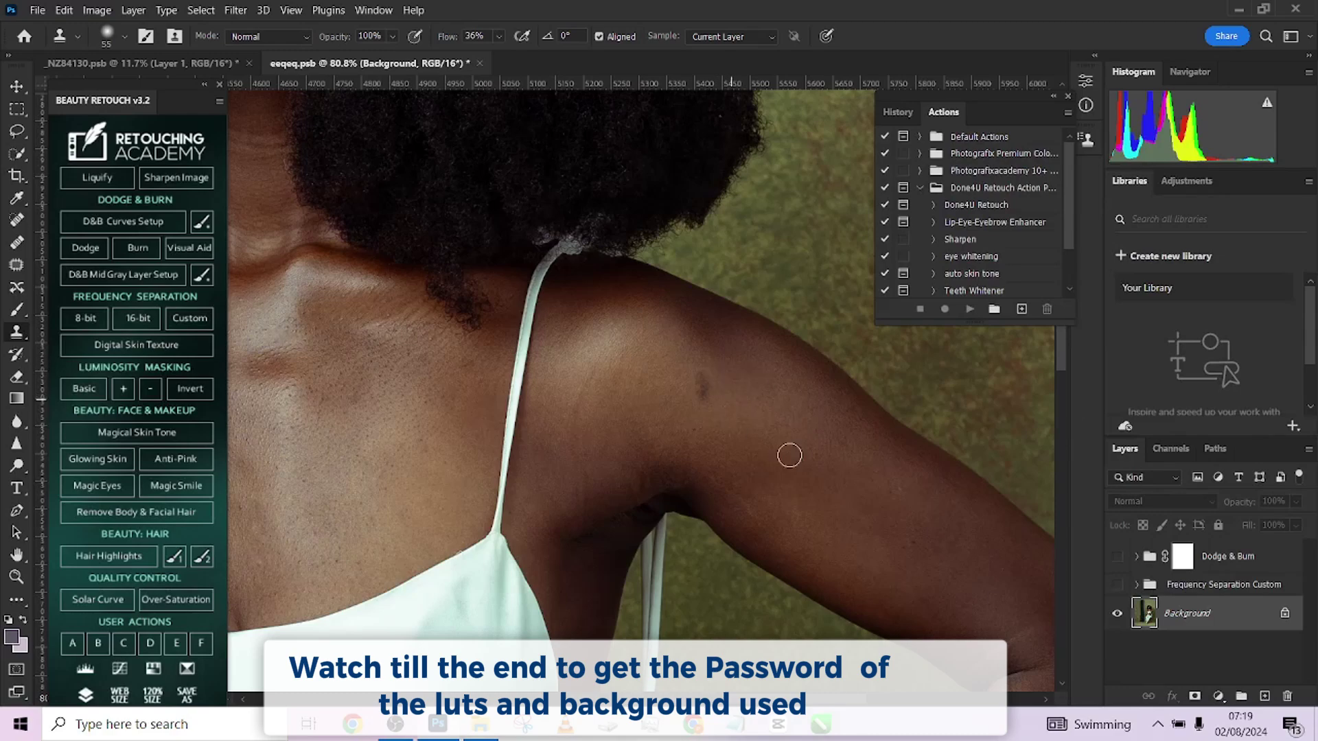
drag(690, 397, 707, 416)
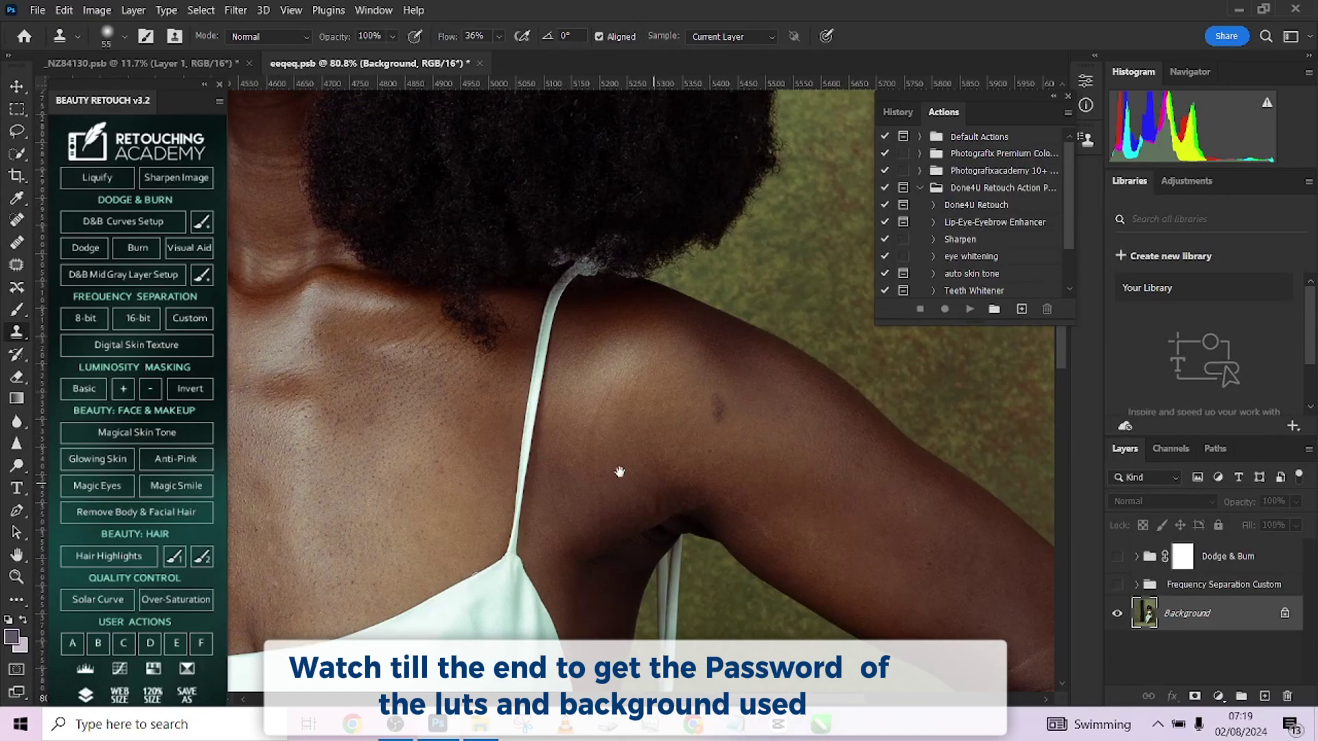
scroll(798, 482, left, 8)
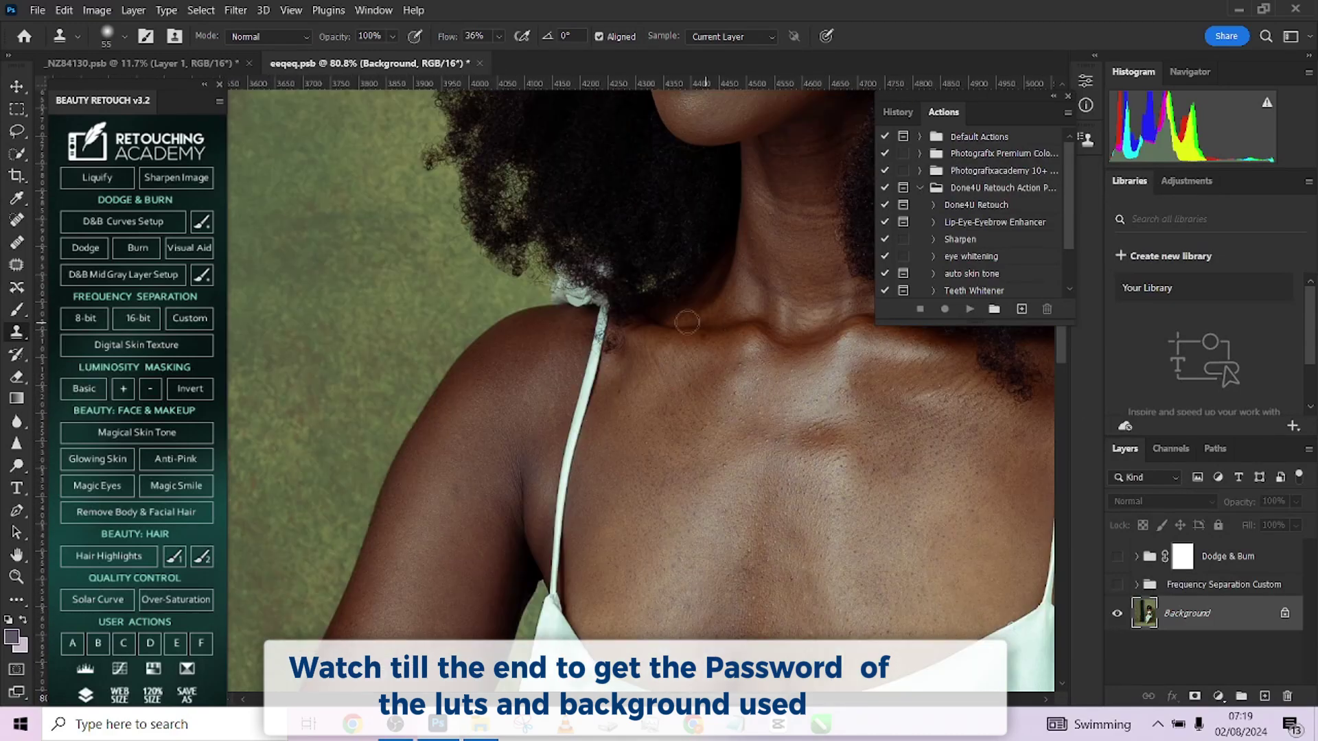
scroll(687, 322, down, 6)
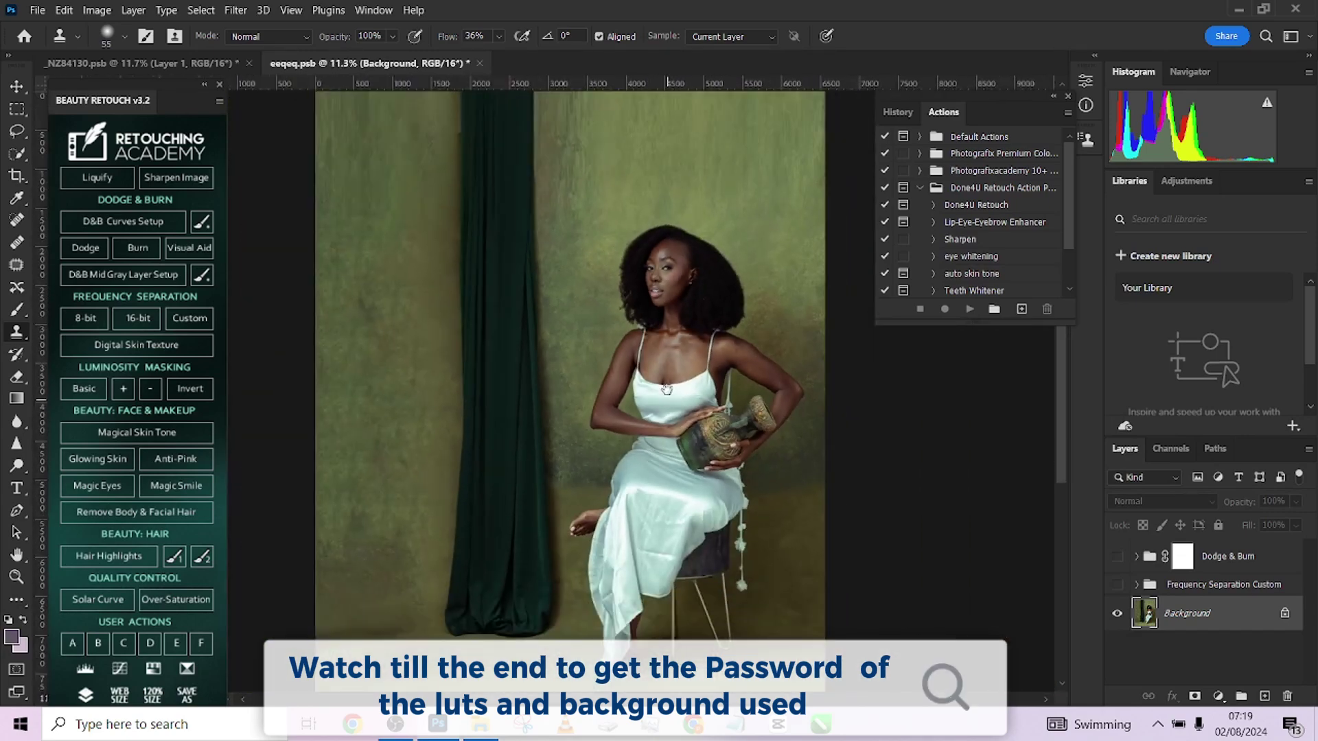
click(90, 319)
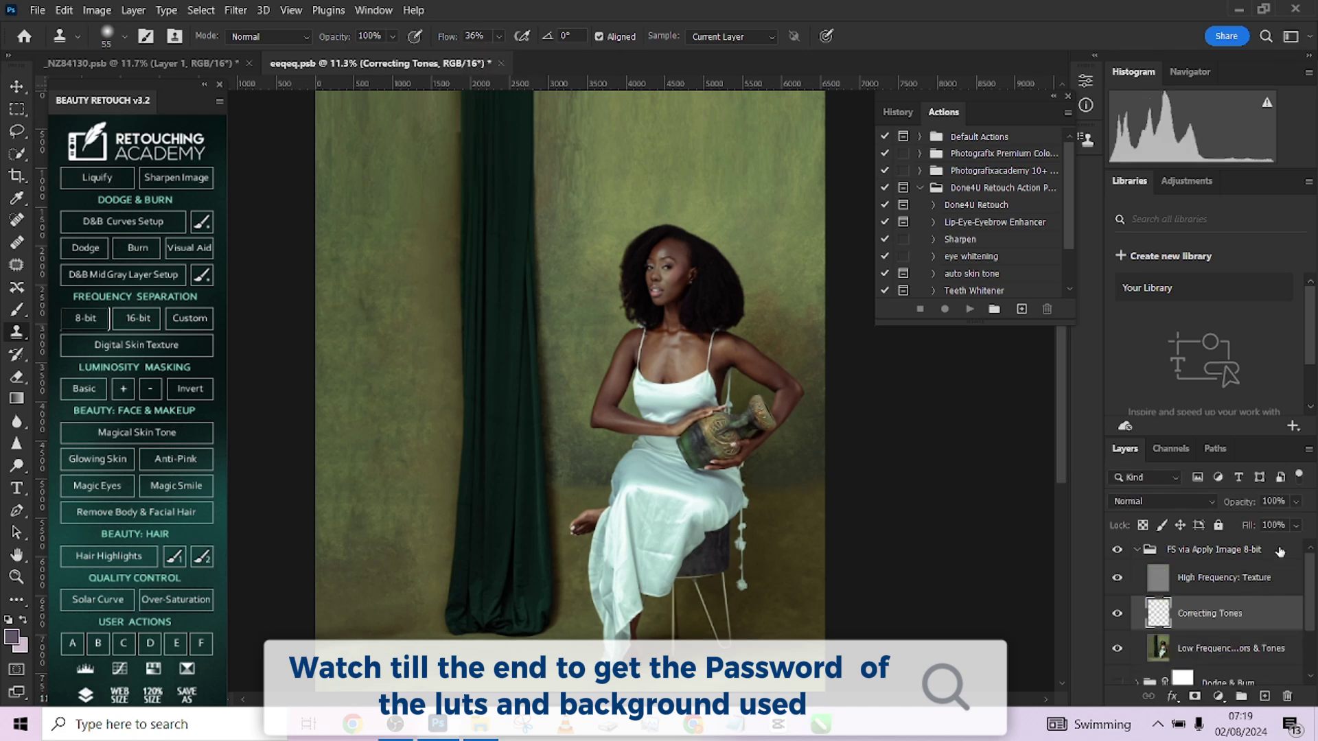
drag(1281, 552, 1276, 657)
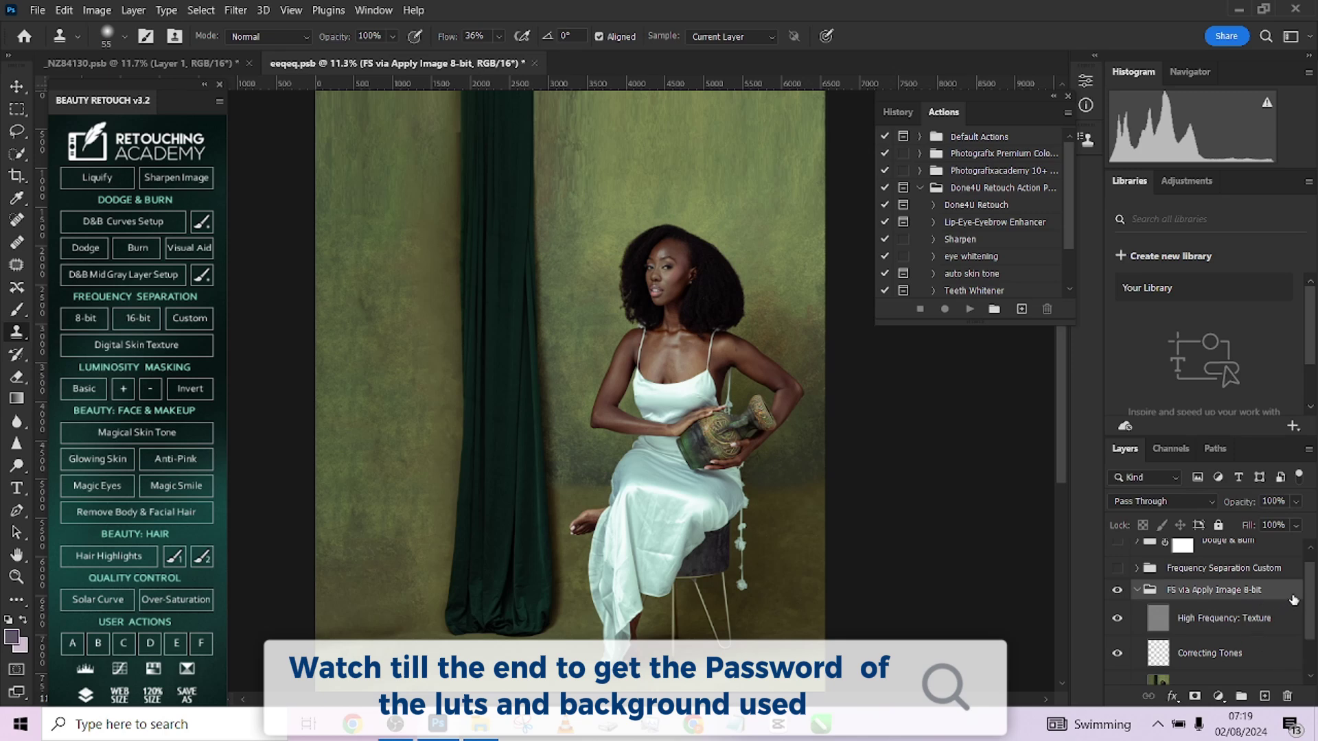
drag(1293, 596, 1288, 699)
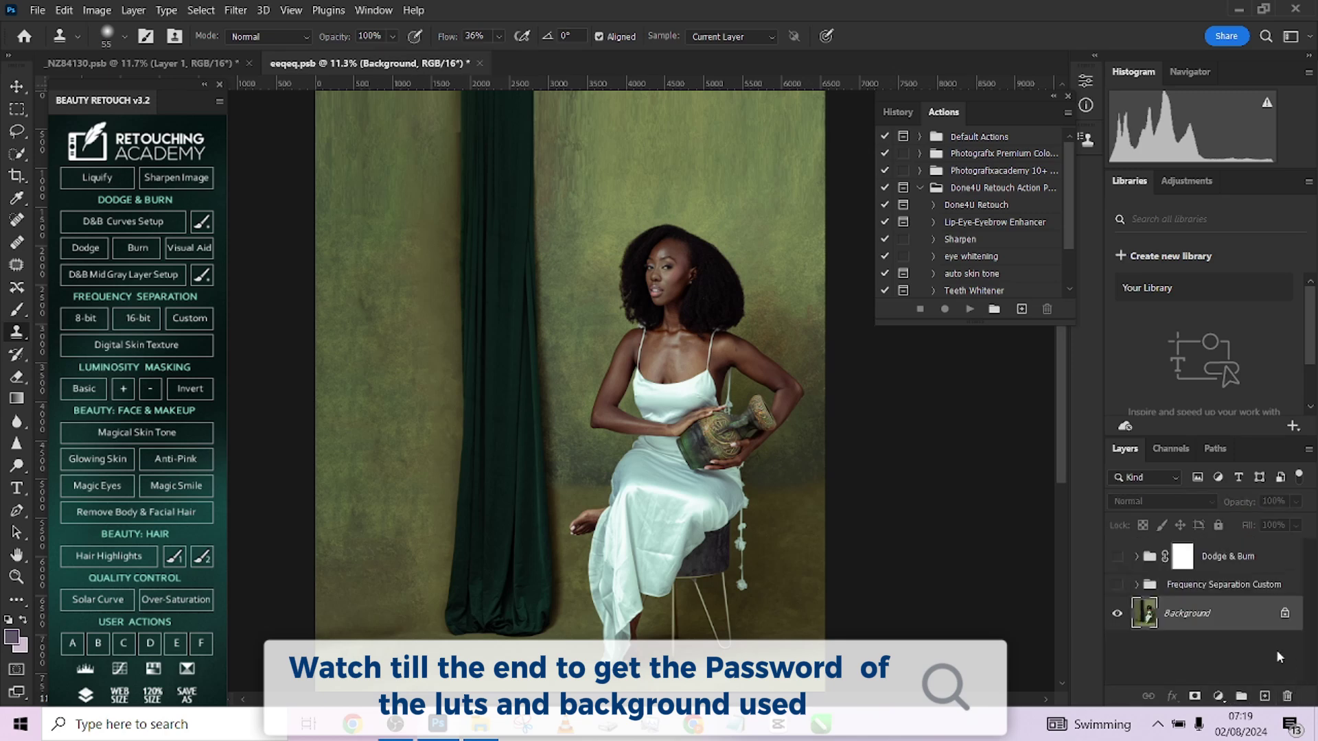
Step: Build a 16-bit frequency separation with 5-pixel blur and hide the High Frequency: Texture layer
click(142, 319)
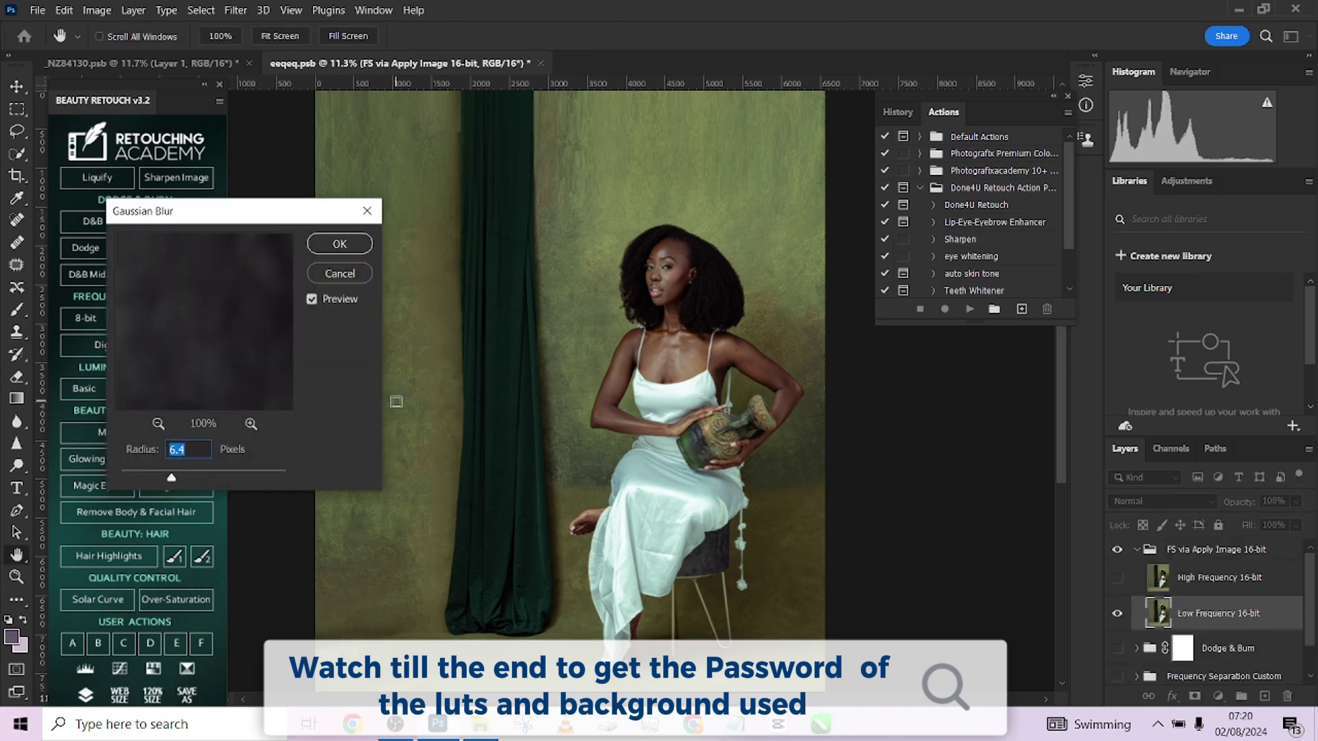
text(5)
click(337, 244)
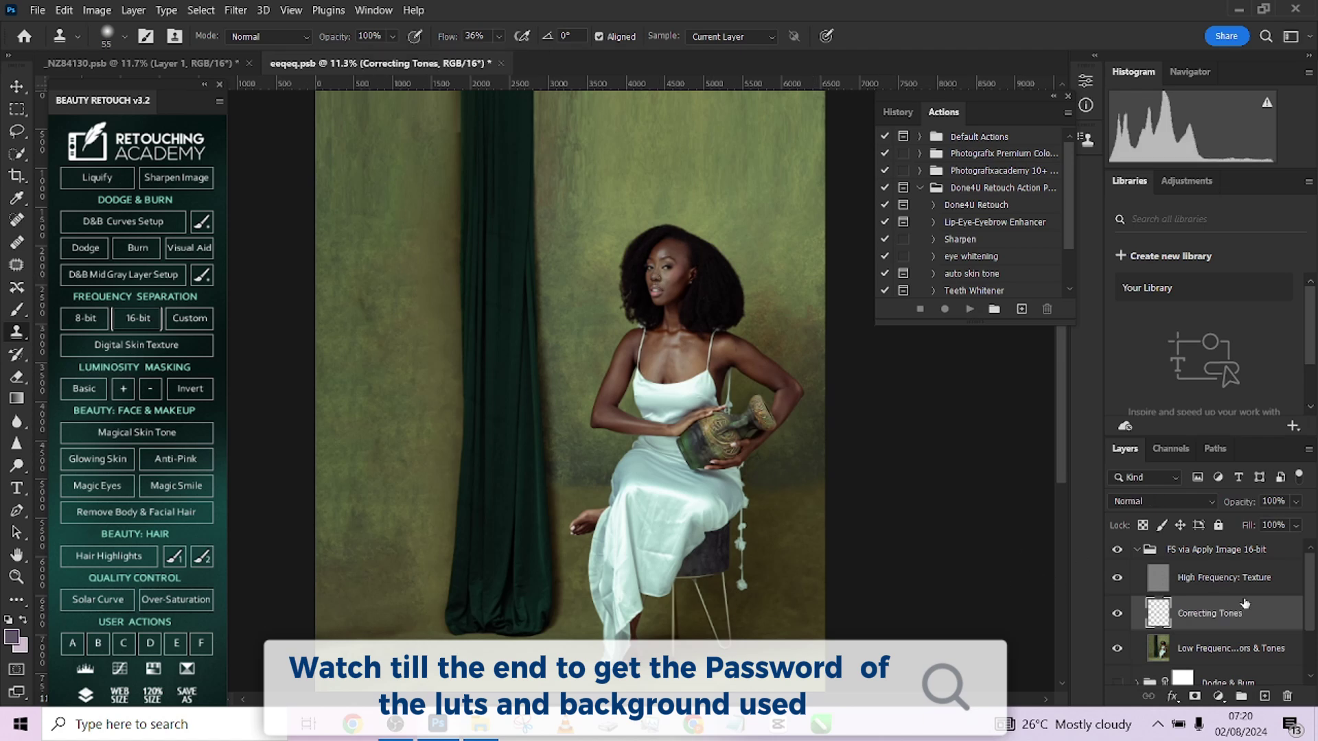
scroll(1311, 597, down, 1)
click(1119, 564)
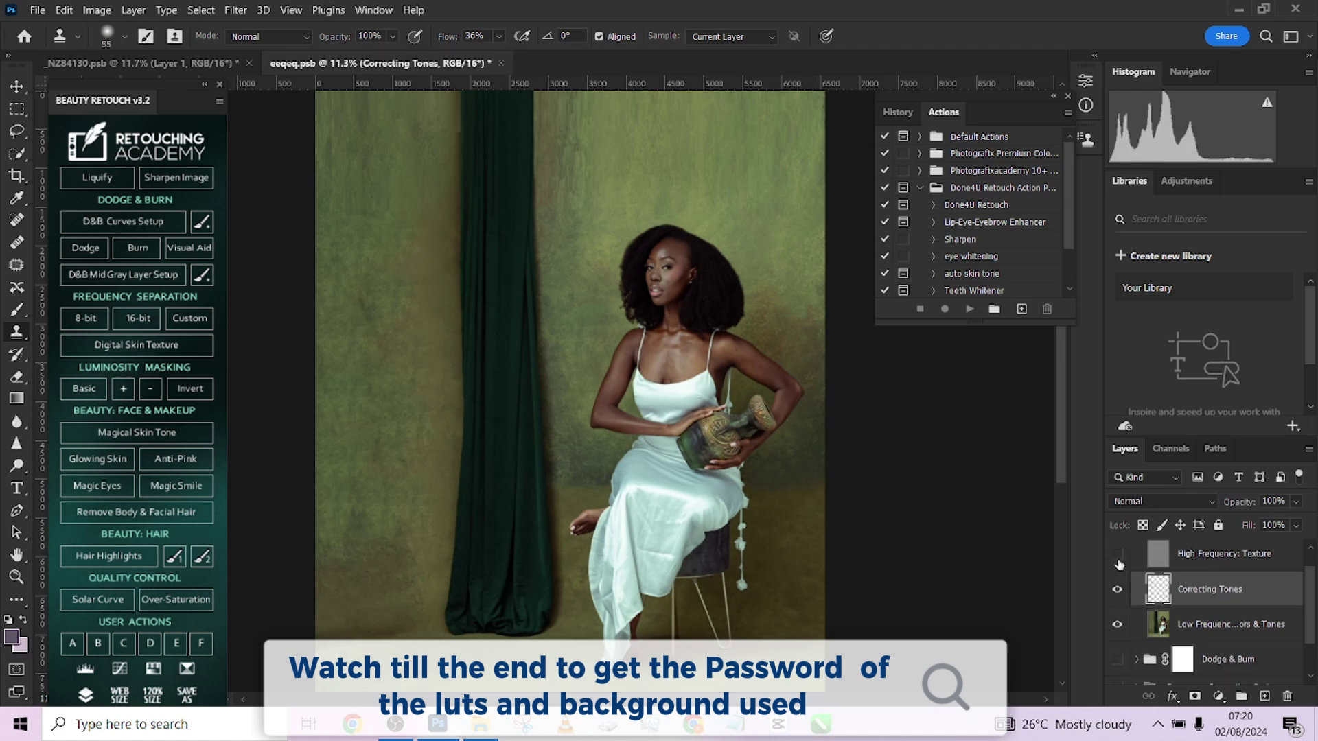
Step: Select the Mixer Brush Tool, zoom in on the face to 105%, and shrink the brush
click(18, 315)
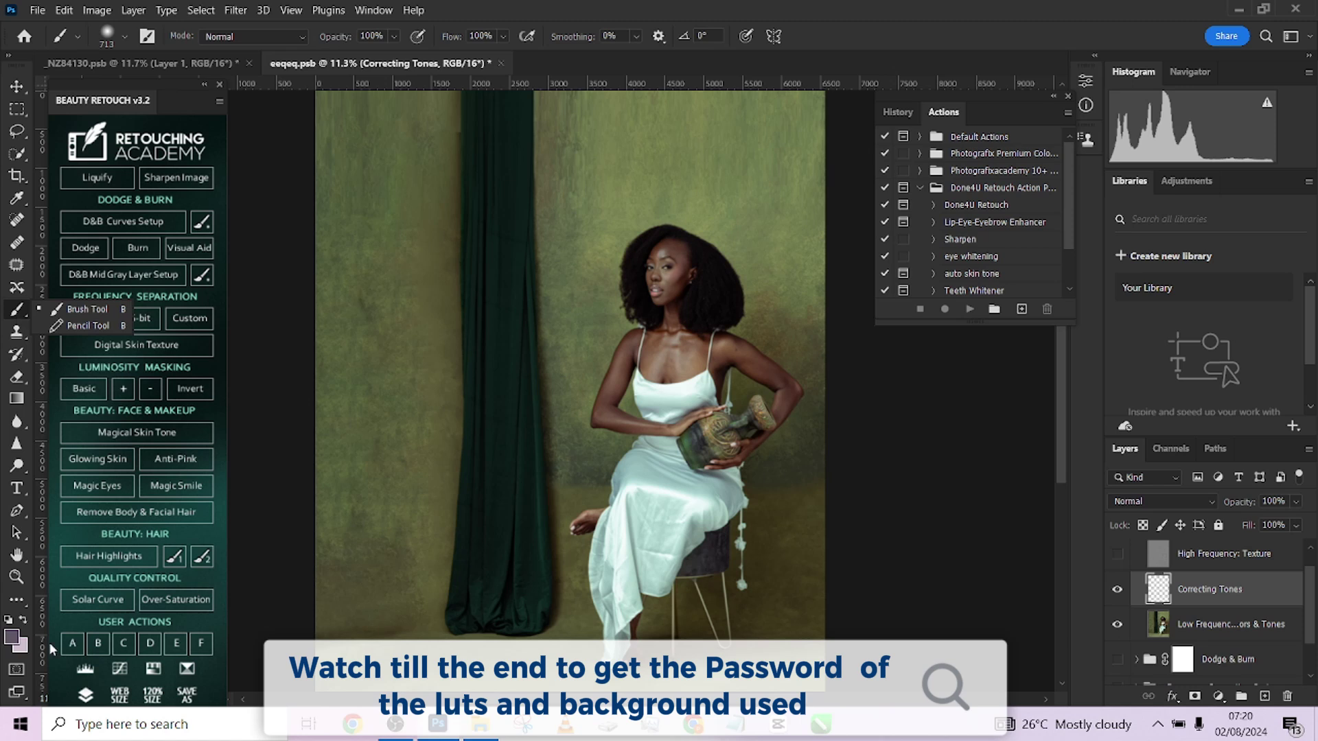
click(20, 606)
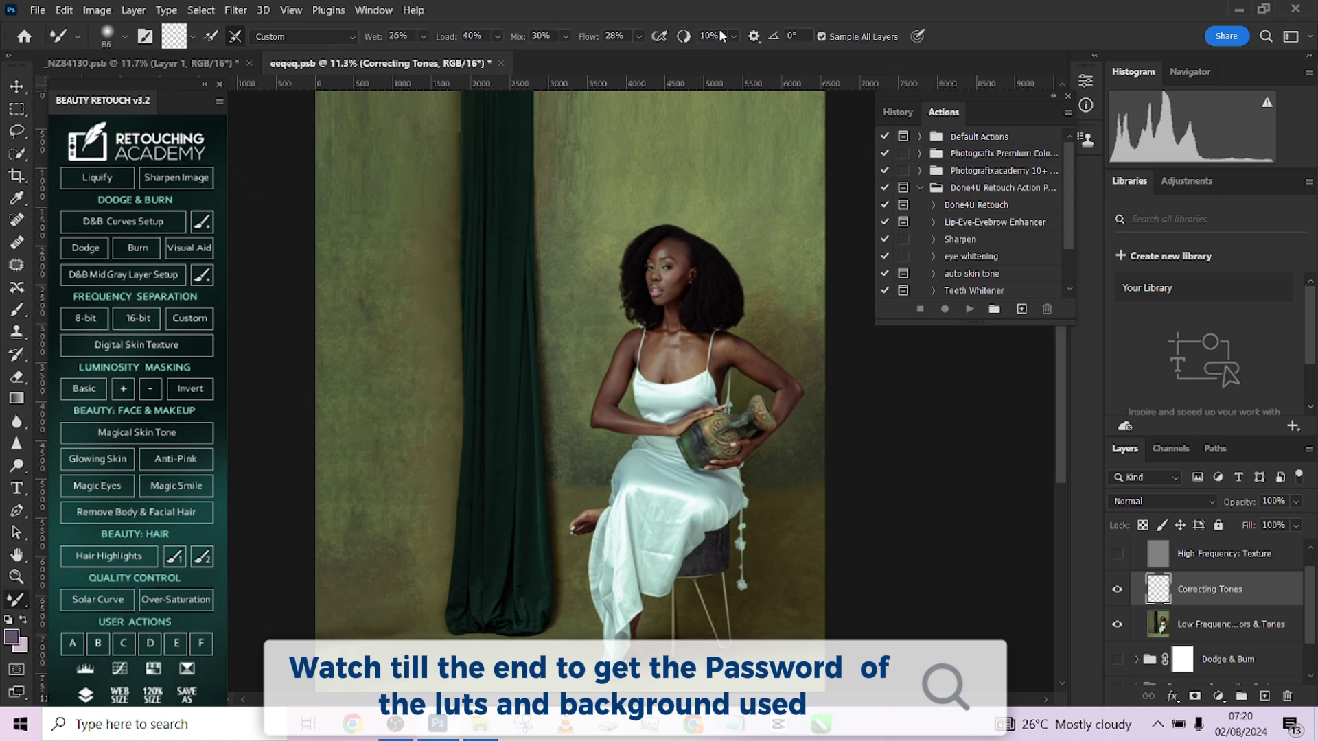
scroll(569, 321, up, 5)
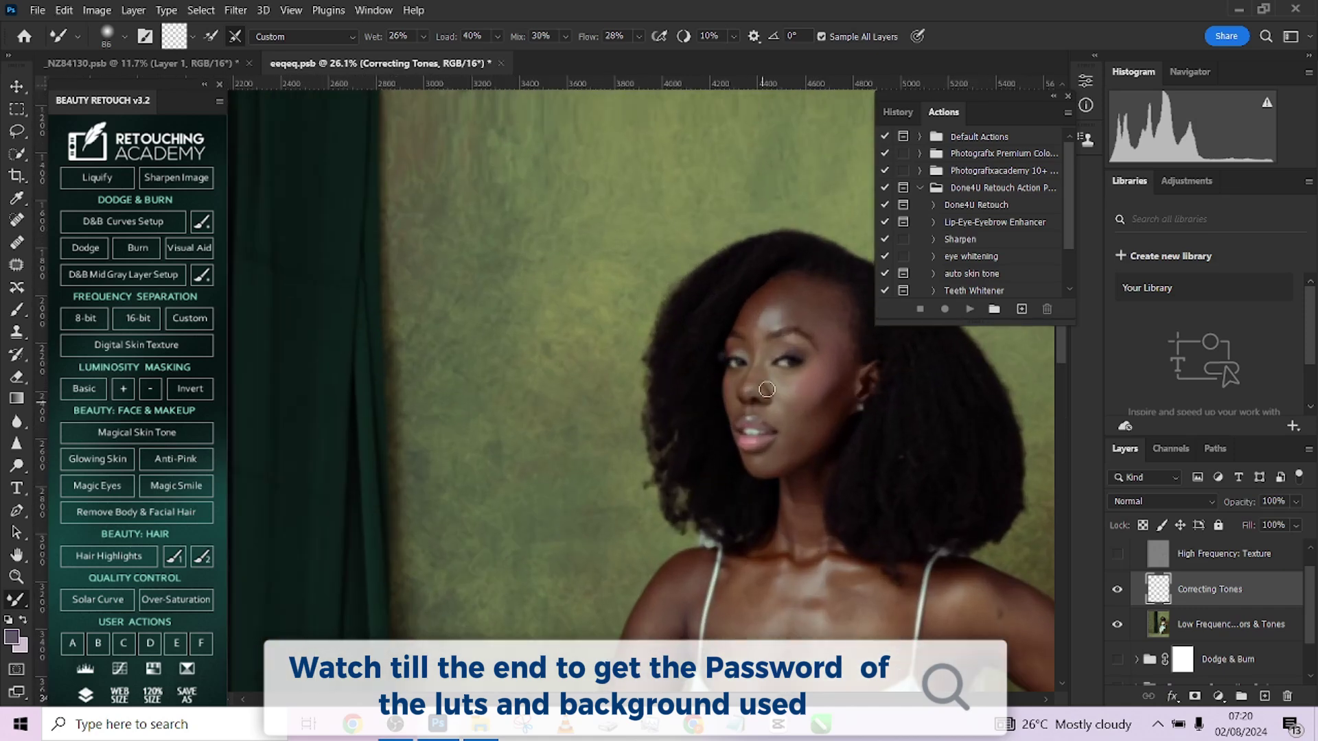
scroll(570, 322, up, 3)
scroll(583, 349, up, 3)
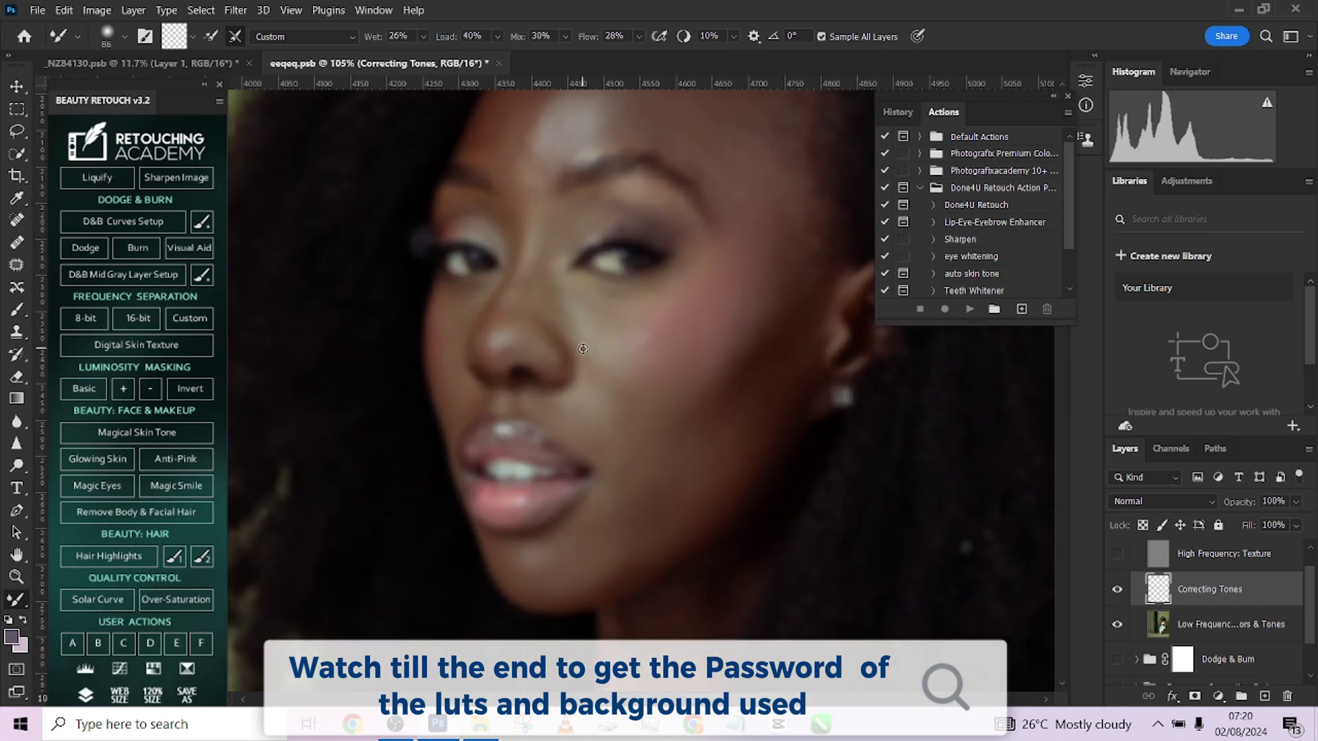
scroll(584, 356, up, 4)
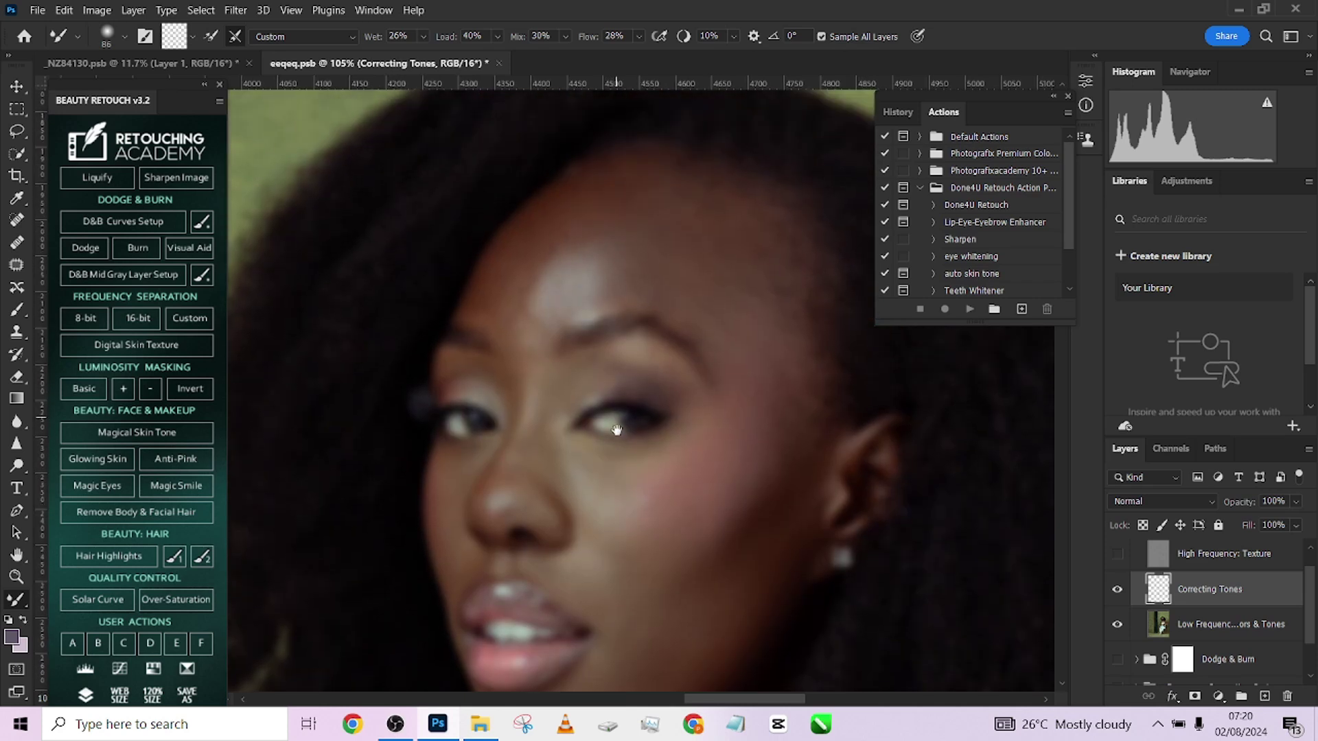
key(bracketleft)
key(bracketleft)
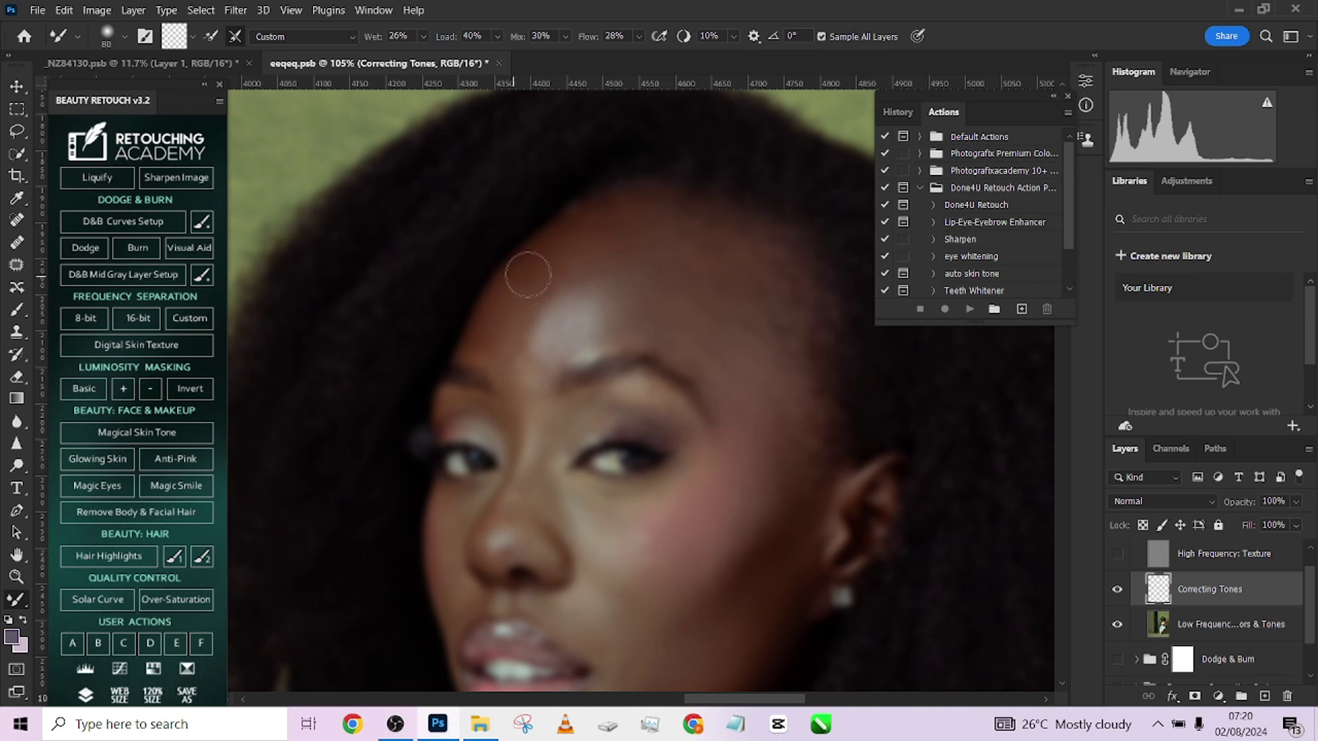
Step: Sample forehead skin and soften the bright forehead highlight with Mixer Brush strokes
alt+click(533, 286)
drag(534, 286, 541, 323)
key(bracketright)
mouse_move(581, 309)
mouse_down()
mouse_move(593, 332)
mouse_move(578, 311)
mouse_move(556, 324)
mouse_move(569, 354)
mouse_up()
key(bracketright)
key(bracketright)
key(bracketleft)
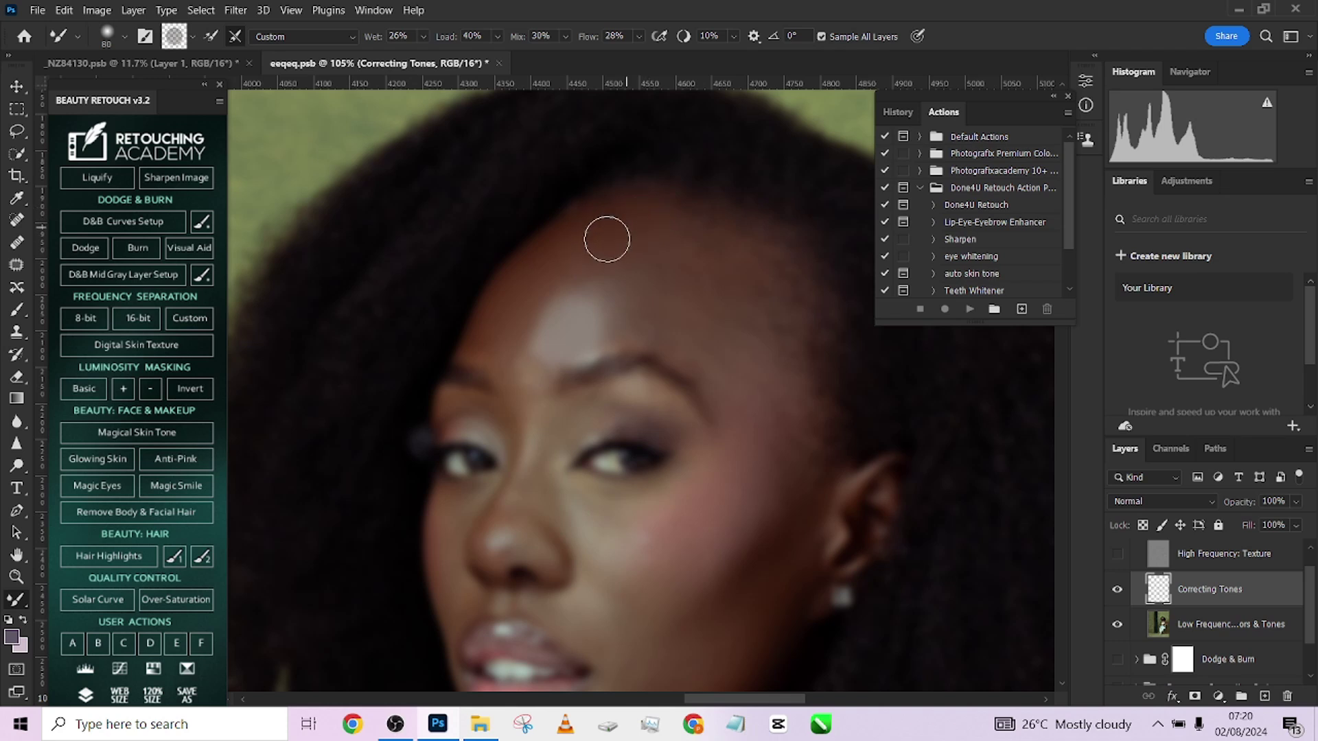
drag(562, 280, 520, 353)
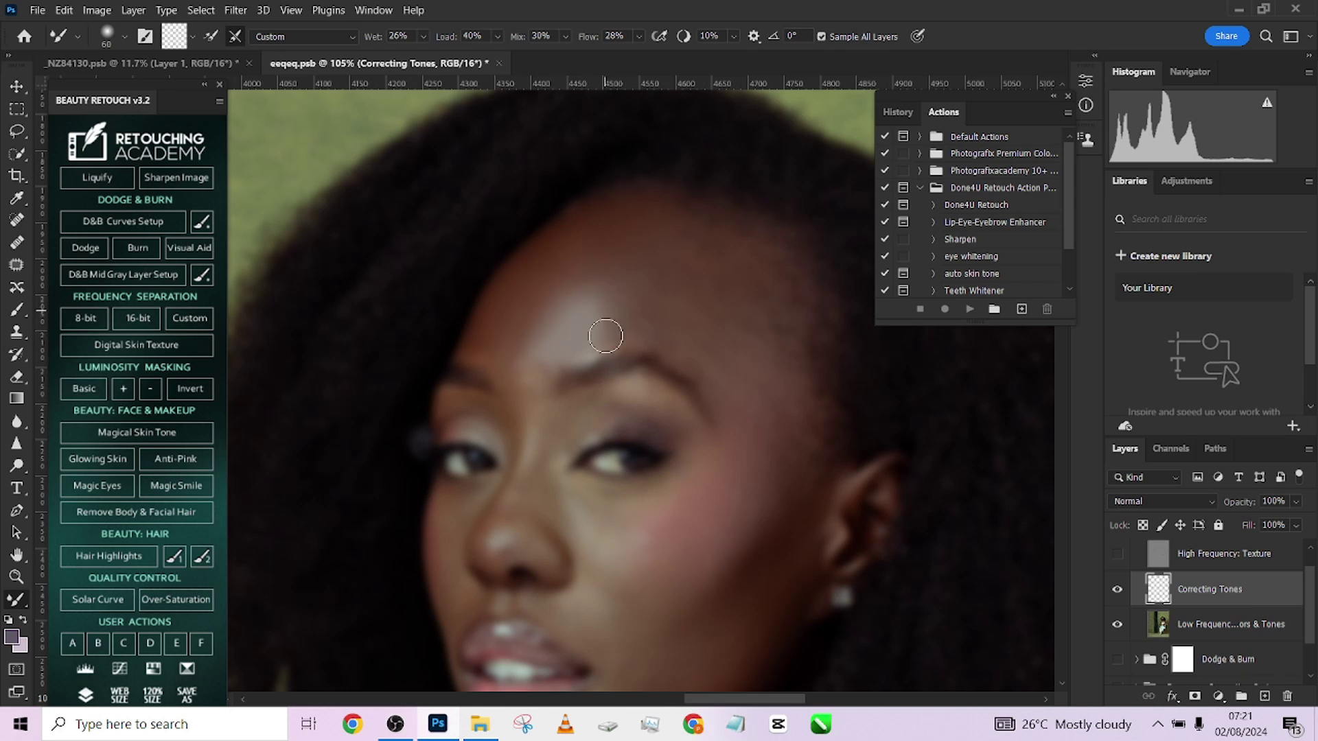
alt+click(544, 310)
mouse_move(541, 308)
mouse_down()
mouse_move(558, 288)
mouse_move(536, 344)
mouse_move(552, 326)
mouse_up()
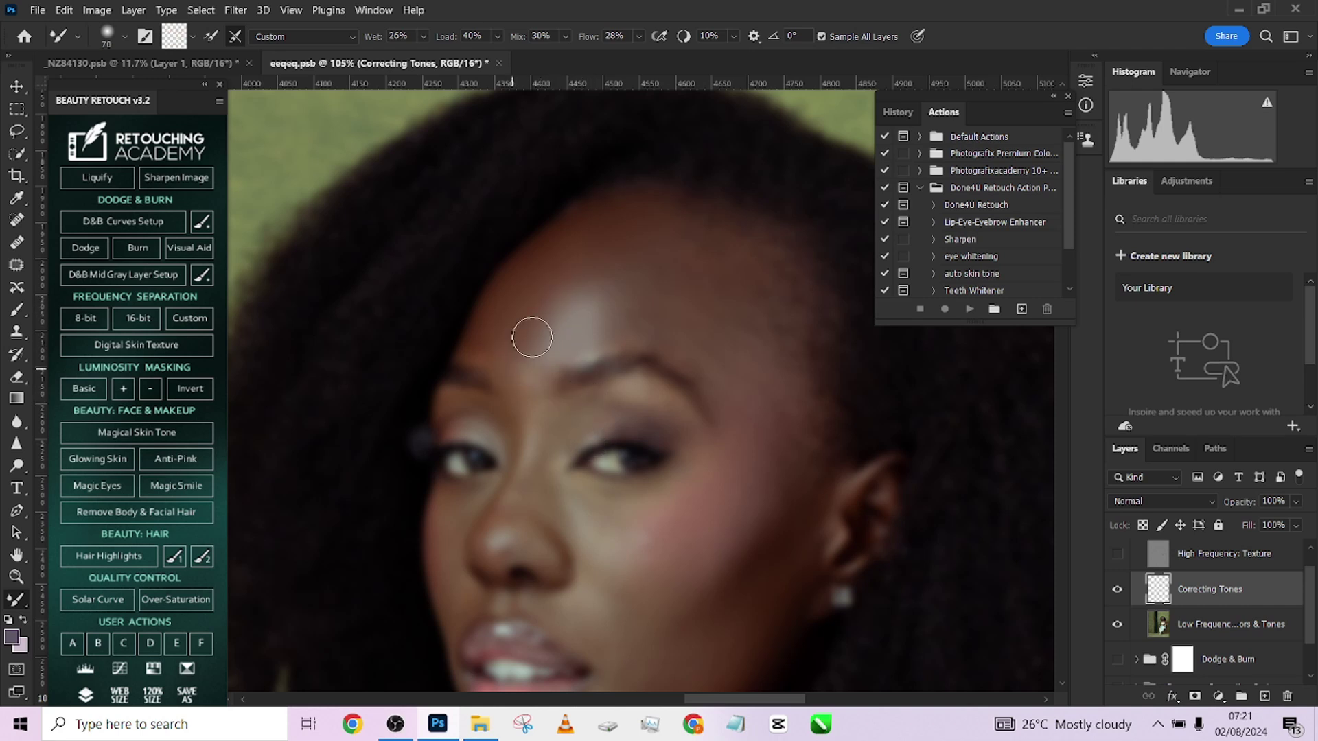
Step: Blend skin across the upper-left and upper-right forehead and along the hairline
key(bracketright)
key(bracketright)
alt+click(518, 375)
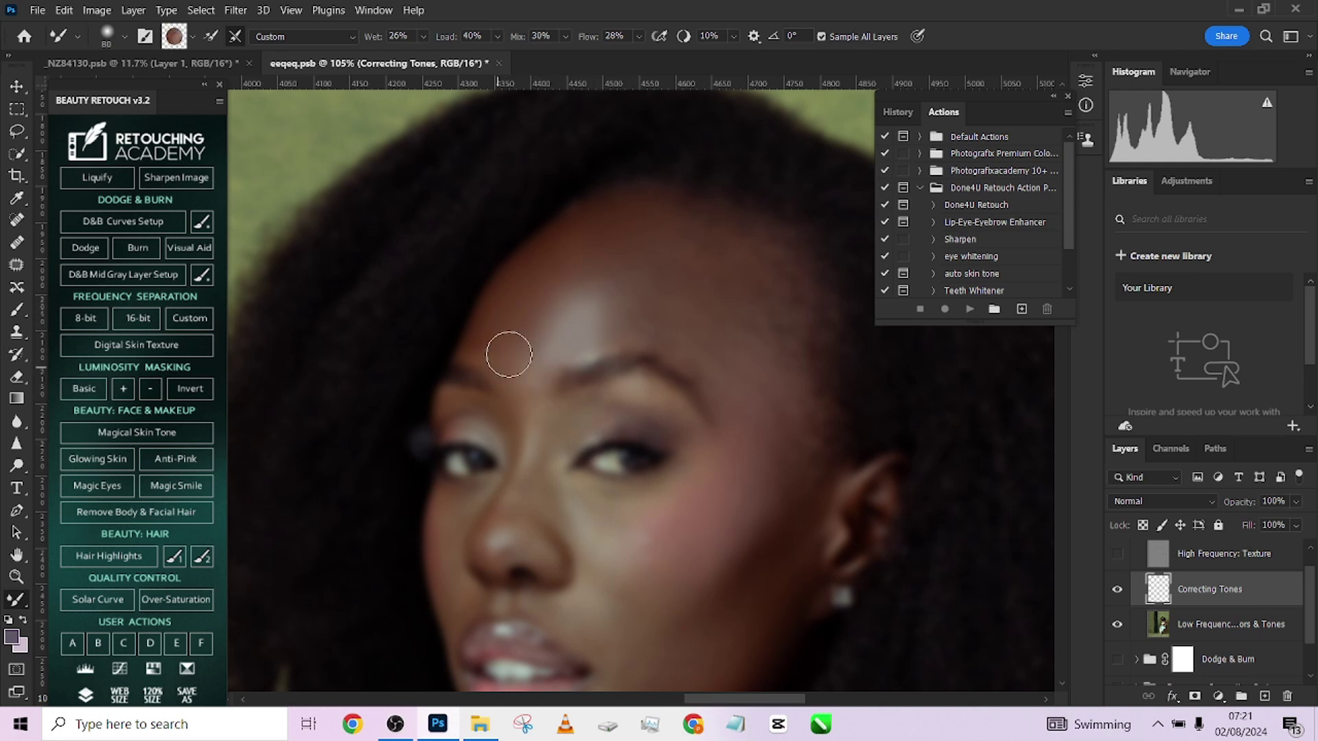
mouse_move(536, 267)
mouse_down()
mouse_move(612, 227)
mouse_move(571, 248)
mouse_move(600, 219)
mouse_move(564, 264)
mouse_move(577, 240)
mouse_up()
key(bracketright)
mouse_move(699, 230)
mouse_down()
mouse_move(765, 243)
mouse_move(746, 247)
mouse_move(781, 265)
mouse_move(696, 228)
mouse_move(688, 267)
mouse_move(658, 302)
mouse_move(661, 288)
mouse_move(641, 292)
mouse_move(613, 332)
mouse_move(629, 303)
mouse_move(617, 279)
mouse_move(595, 294)
mouse_move(603, 273)
mouse_move(683, 278)
mouse_move(655, 297)
mouse_move(662, 344)
mouse_move(715, 347)
mouse_move(726, 313)
mouse_move(747, 313)
mouse_move(778, 379)
mouse_move(760, 387)
mouse_move(704, 354)
mouse_move(769, 389)
mouse_move(744, 347)
mouse_up()
key(bracketright)
key(bracketright)
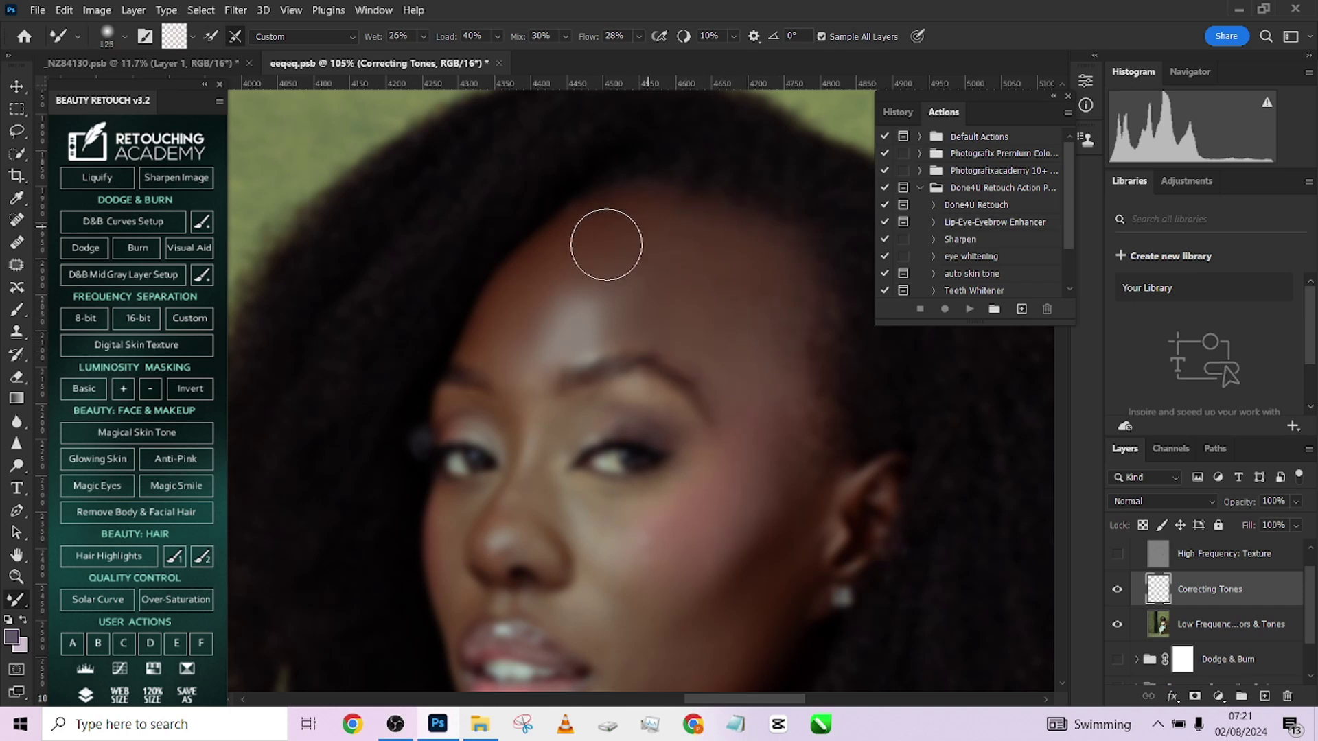
key(bracketleft)
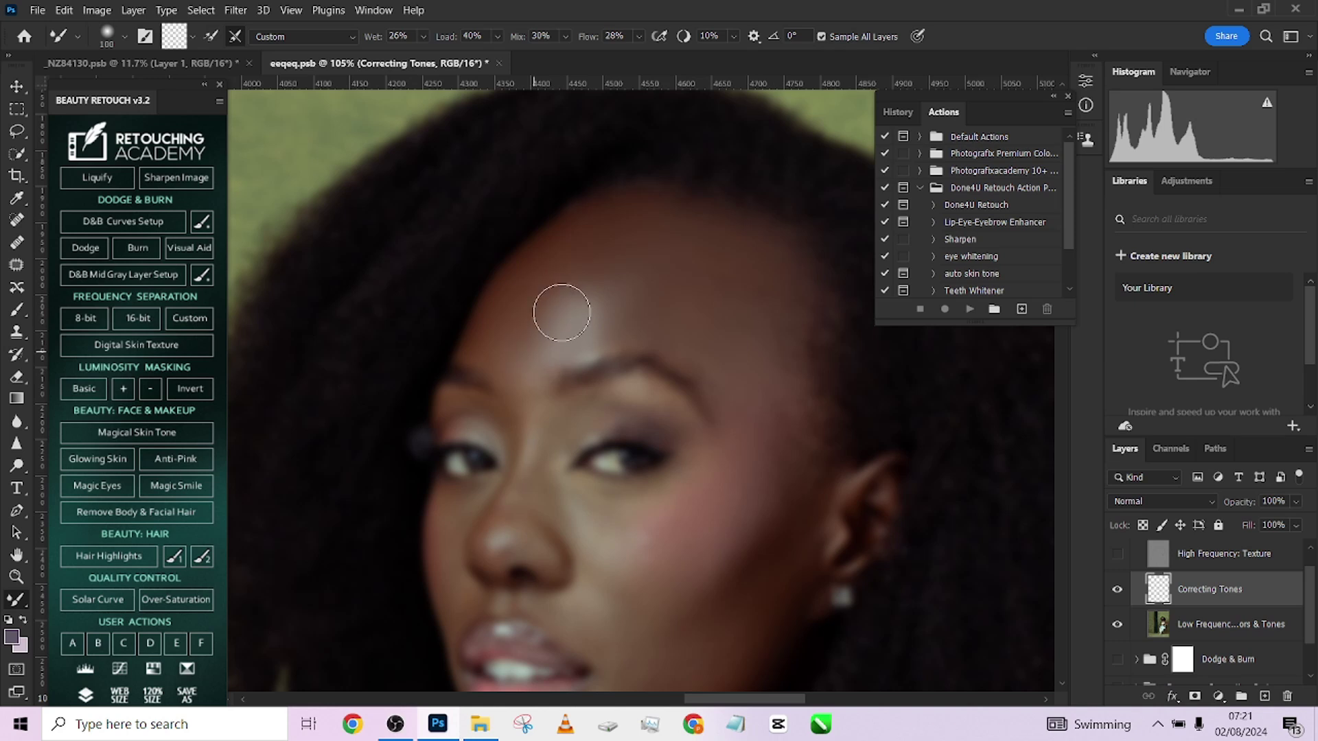
key(bracketright)
mouse_move(547, 302)
mouse_down()
mouse_move(591, 243)
mouse_move(667, 217)
mouse_move(734, 256)
mouse_up()
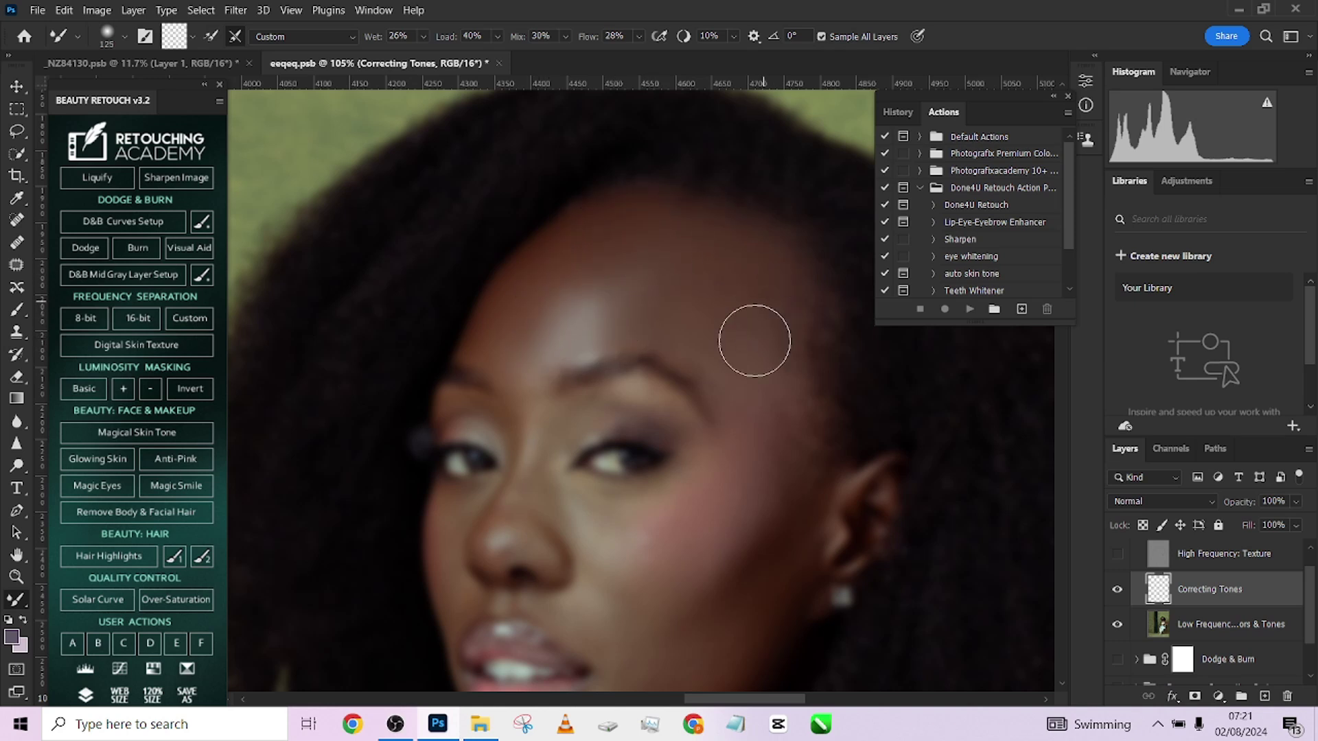
Step: Smear the remaining forehead highlight upward and blend the skin below the eyebrow
key(bracketleft)
key(bracketleft)
key(bracketleft)
scroll(638, 364, up, 2)
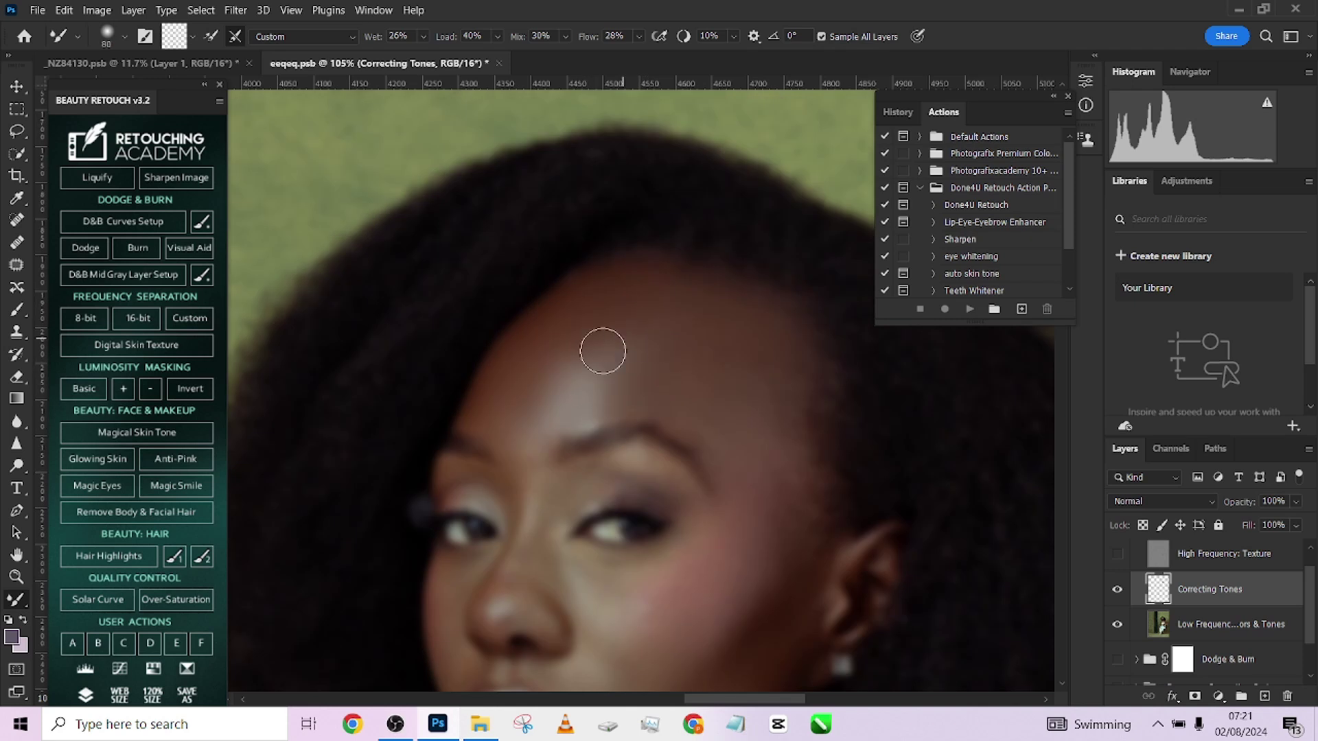
key(bracketright)
mouse_move(578, 355)
mouse_down()
mouse_move(600, 340)
mouse_move(556, 356)
mouse_move(623, 401)
mouse_up()
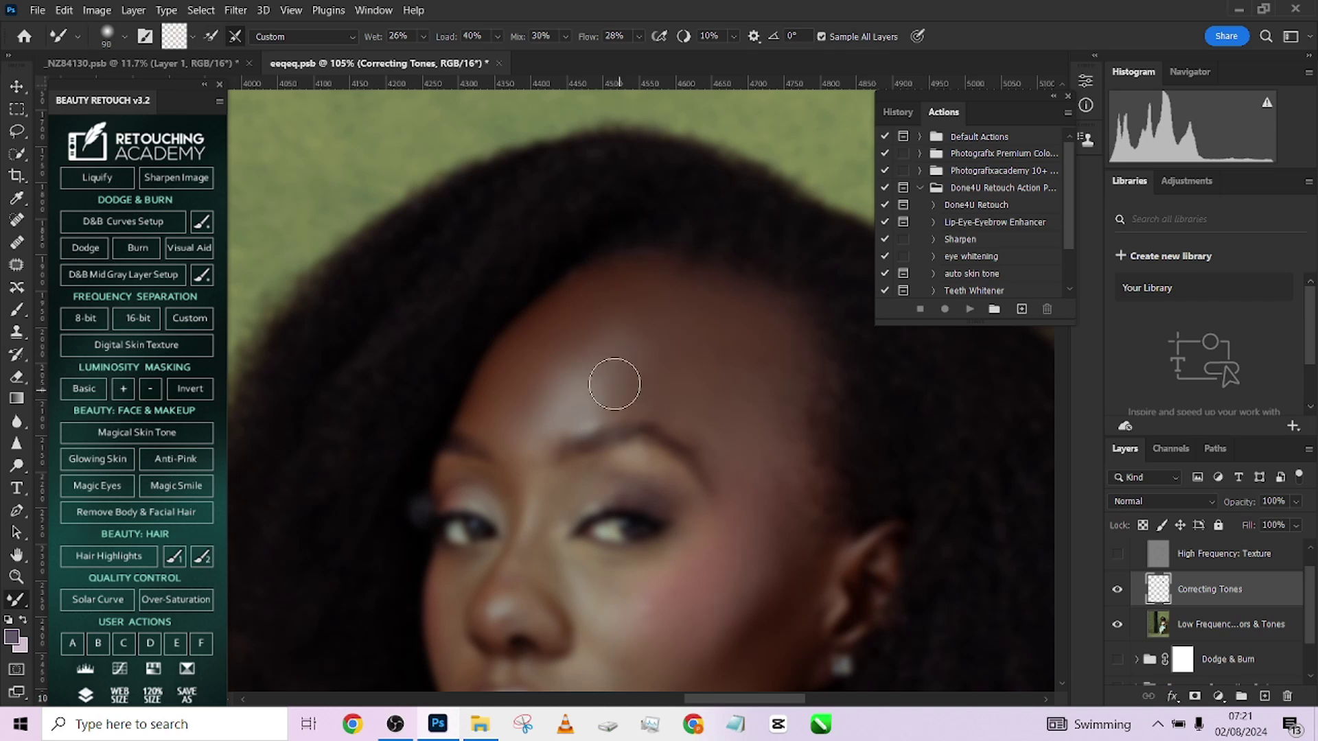
scroll(727, 435, down, 2)
key(bracketleft)
key(bracketleft)
key(bracketleft)
key(bracketleft)
key(bracketleft)
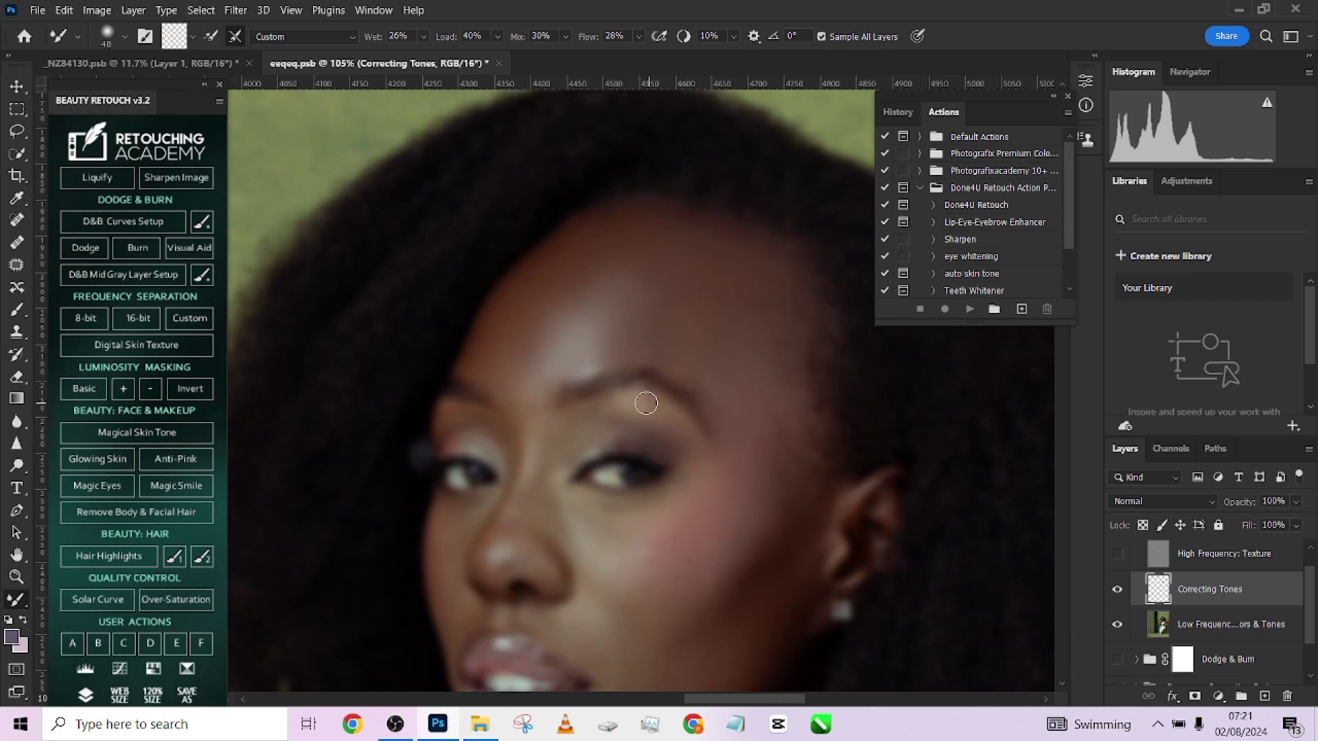
mouse_move(662, 412)
mouse_down()
mouse_move(690, 430)
mouse_move(645, 407)
mouse_move(689, 399)
mouse_up()
key(bracketright)
key(bracketright)
key(bracketright)
key(bracketright)
key(bracketright)
key(bracketright)
key(bracketright)
key(bracketleft)
key(bracketleft)
key(bracketright)
key(bracketright)
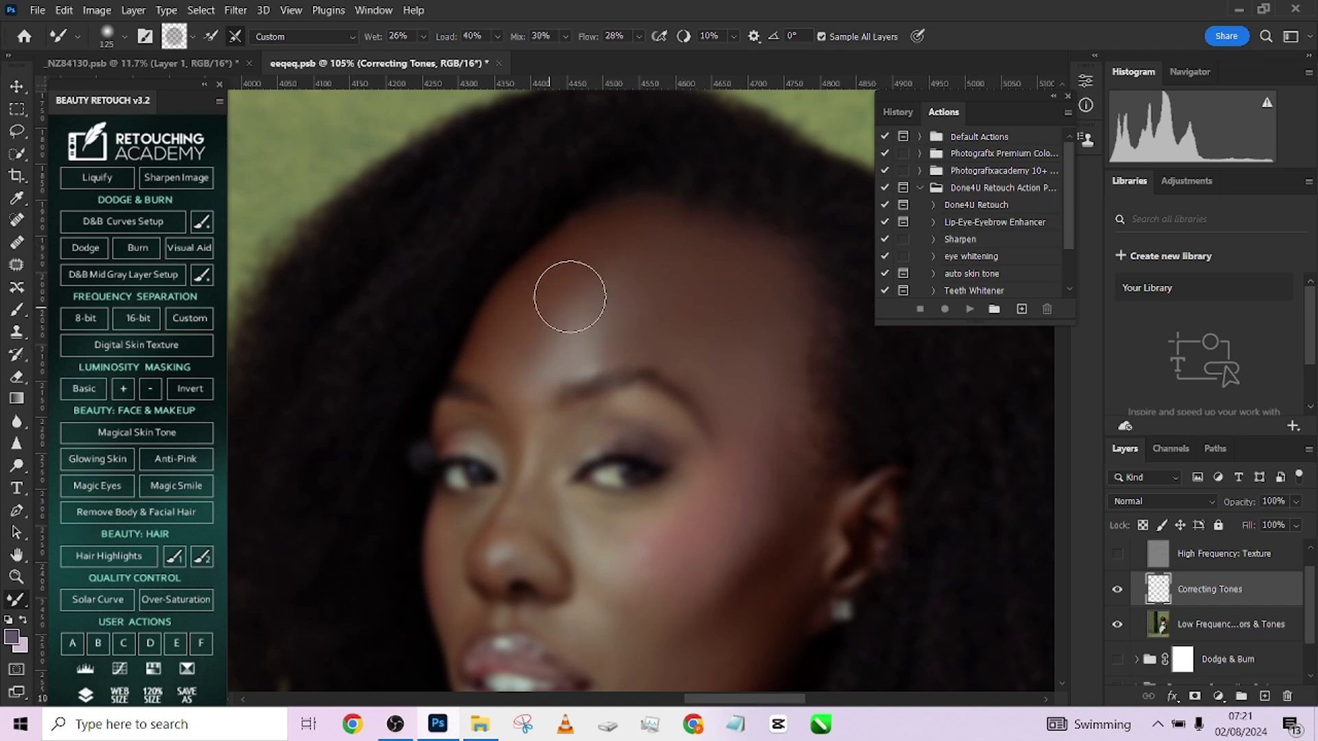
scroll(688, 343, down, 3)
key(bracketleft)
key(bracketleft)
Step: Blend the cheek blush and the temple-to-cheek skin tones
key(bracketleft)
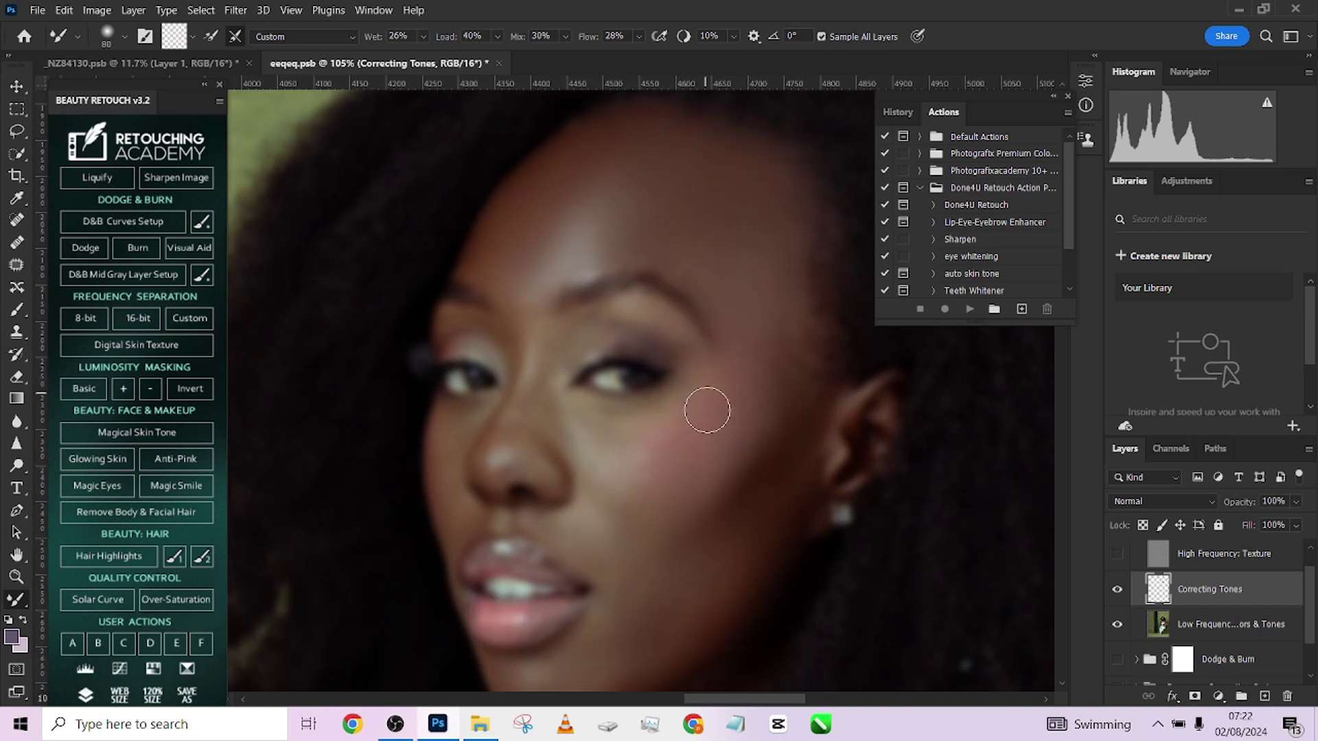
mouse_move(688, 424)
mouse_down()
mouse_move(707, 401)
mouse_move(688, 393)
mouse_move(649, 435)
mouse_move(580, 457)
mouse_move(606, 430)
mouse_move(626, 444)
mouse_move(676, 430)
mouse_up()
key(bracketright)
key(bracketleft)
key(bracketleft)
key(bracketright)
key(bracketright)
drag(735, 418, 783, 321)
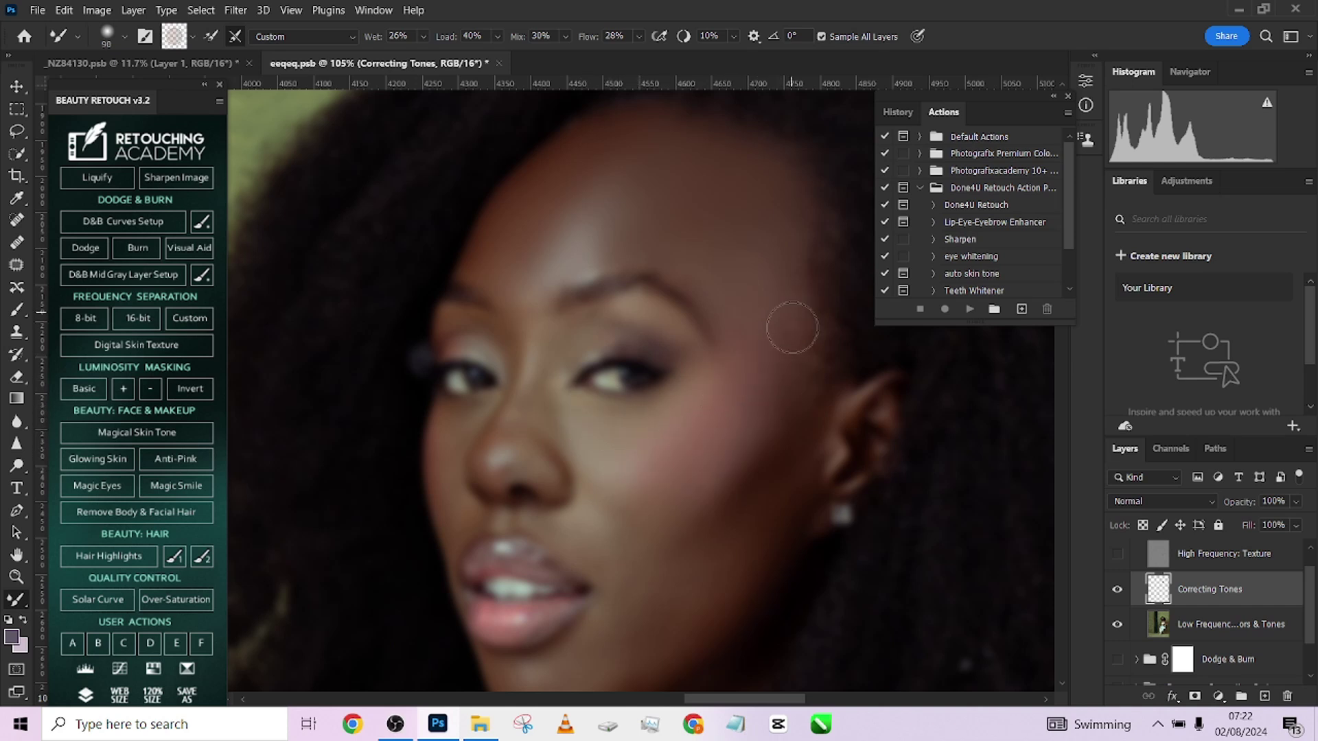
drag(788, 250, 775, 387)
Step: Resize the blending brush and even out the uneven tone across the cheek
key(bracketleft)
key(bracketleft)
key(bracketright)
key(bracketright)
key(bracketleft)
key(bracketleft)
key(bracketleft)
key(bracketright)
key(bracketright)
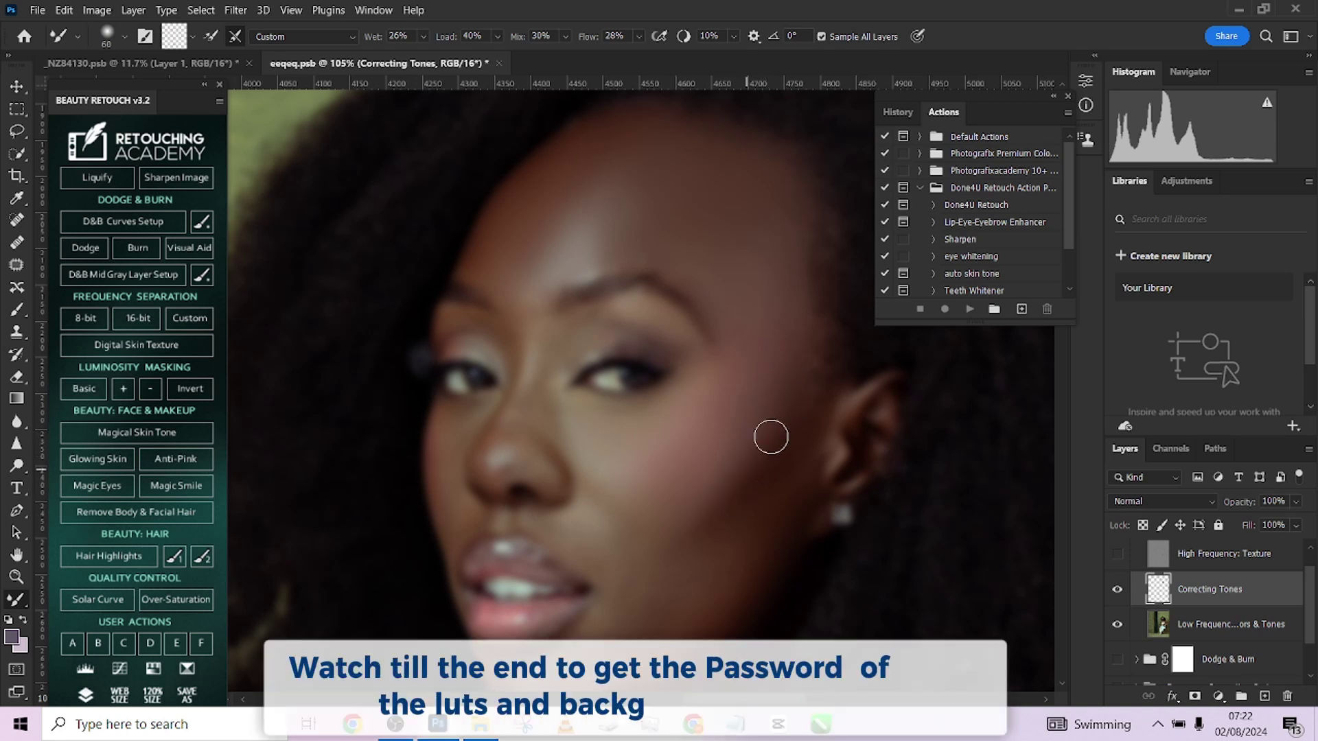
key(bracketleft)
key(bracketright)
key(bracketright)
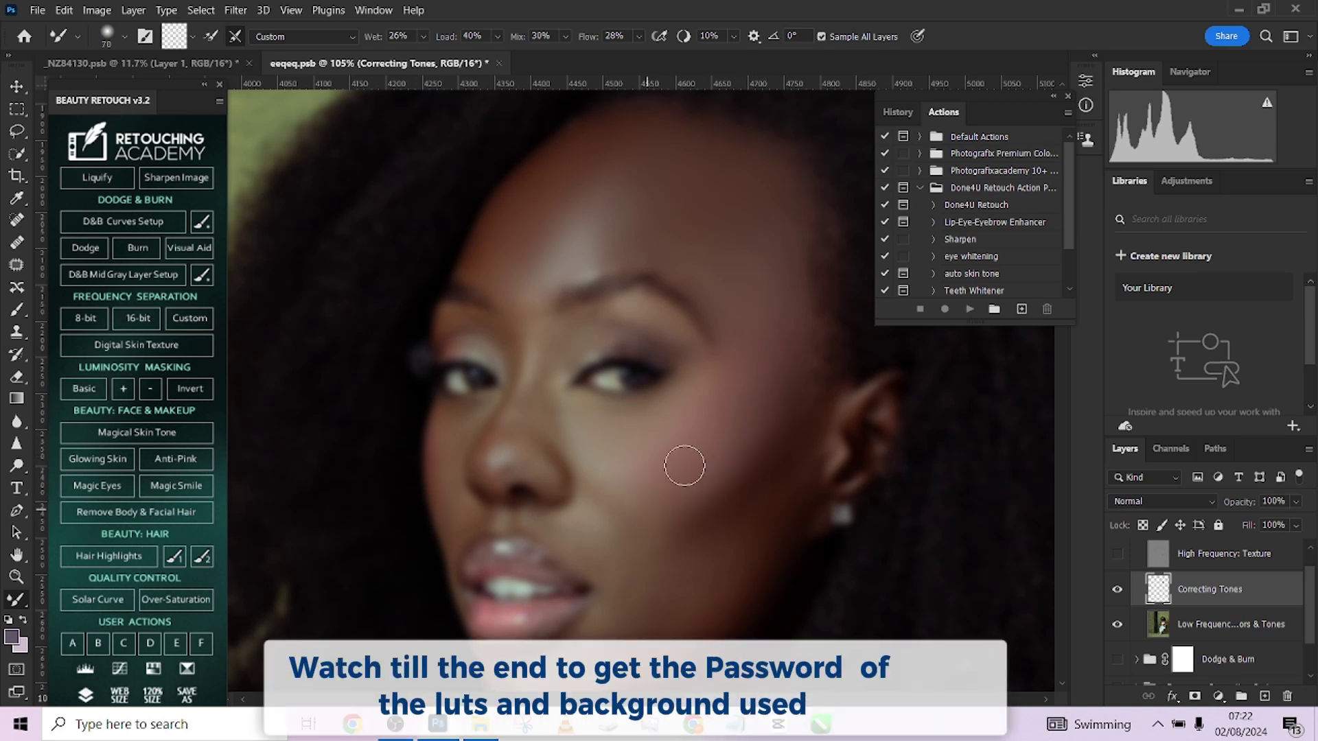
scroll(697, 491, down, 2)
key(bracketleft)
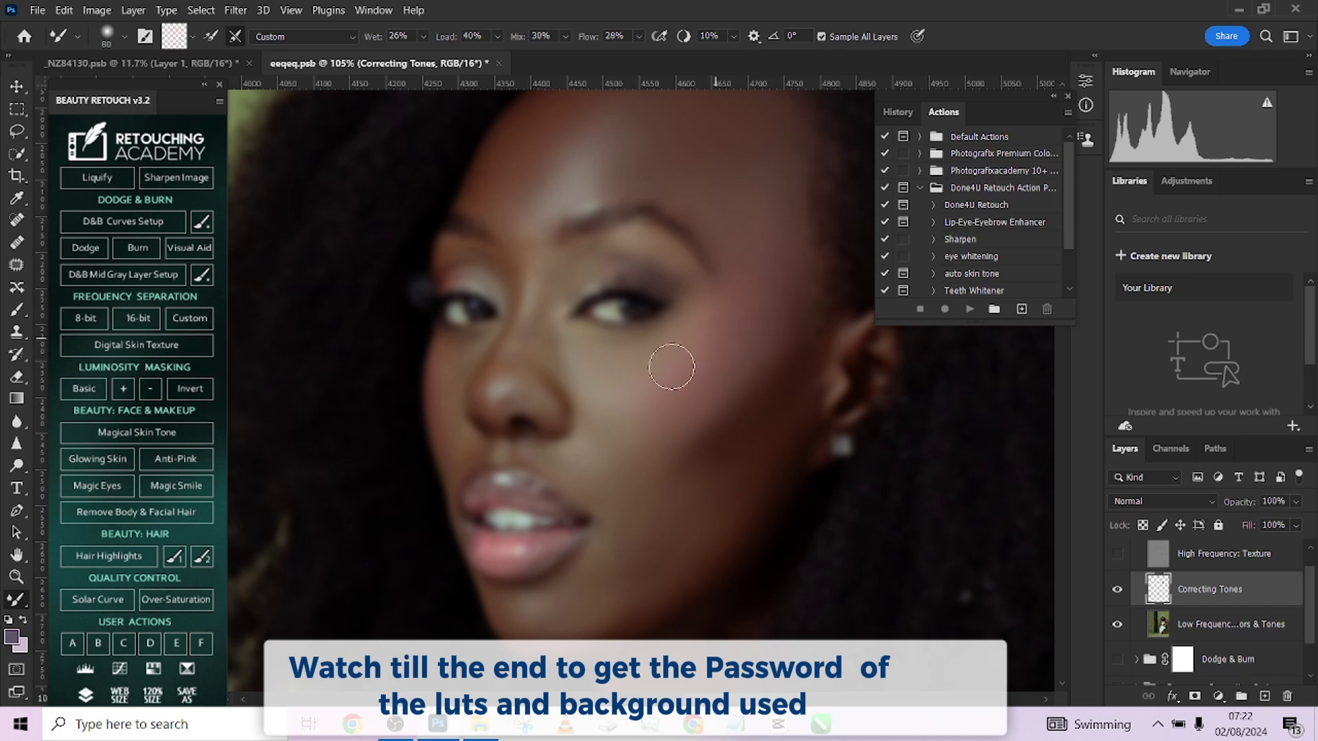
mouse_move(636, 396)
mouse_down()
mouse_move(626, 404)
mouse_move(643, 380)
mouse_up()
Step: Adjust the Mixer Brush size for detail under the nose and then the neck
key(bracketleft)
key(bracketleft)
key(bracketright)
key(bracketright)
key(bracketright)
scroll(671, 199, up, 8)
key(bracketright)
key(bracketright)
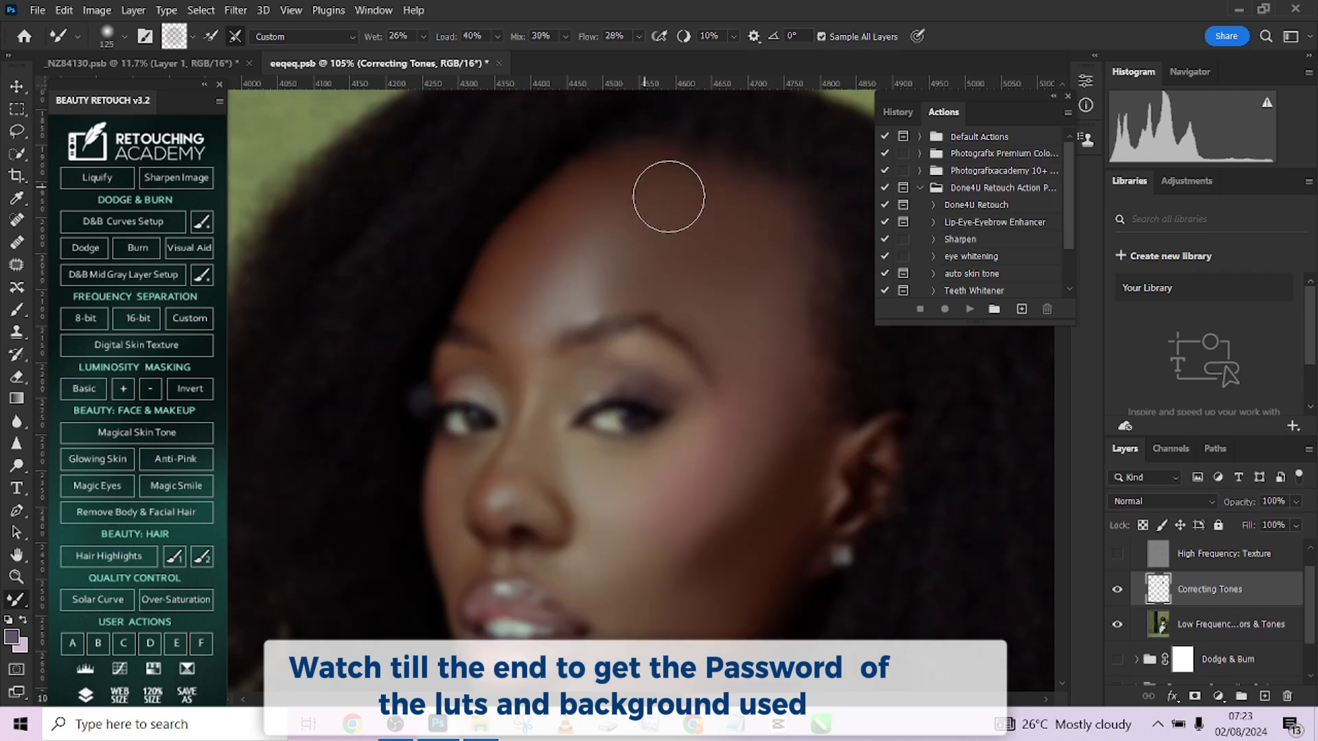
key(bracketleft)
key(bracketleft)
key(bracketleft)
scroll(686, 480, down, 7)
key(bracketleft)
key(bracketleft)
key(bracketleft)
key(bracketleft)
scroll(529, 315, down, 10)
key(bracketright)
key(bracketright)
key(bracketright)
key(bracketright)
key(bracketright)
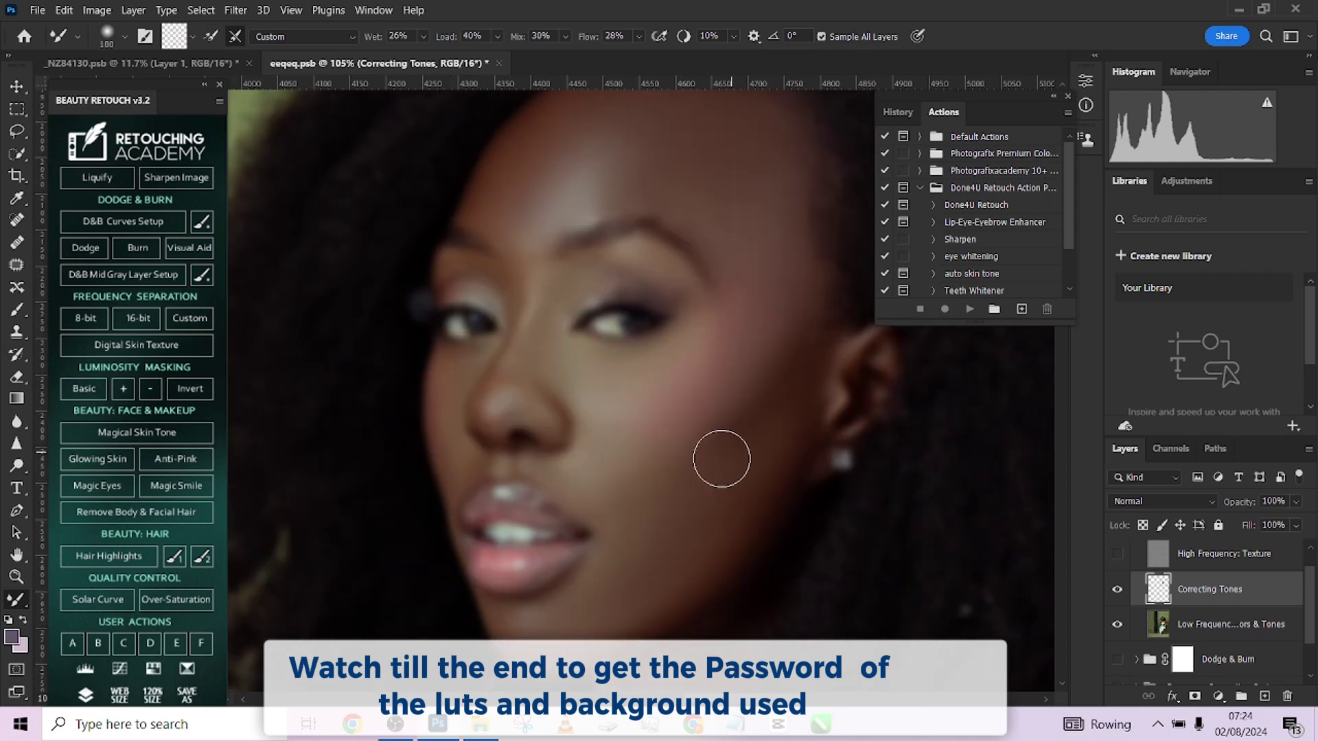
Step: Enlarge the Mixer Brush to 175 px for the broad chest and arm skin
scroll(586, 451, down, 10)
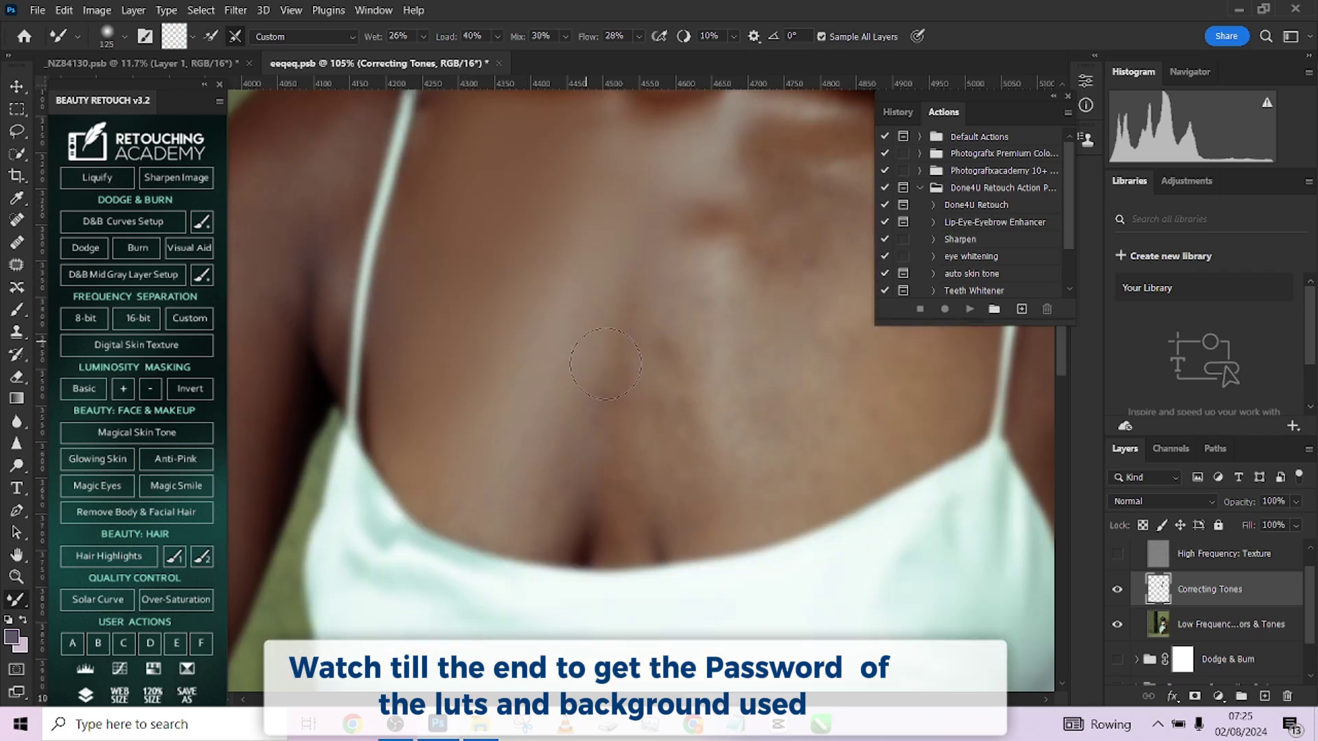
scroll(816, 303, right, 3)
key(bracketright)
key(bracketright)
scroll(680, 357, up, 8)
scroll(576, 425, down, 7)
key(bracketleft)
key(bracketleft)
key(bracketleft)
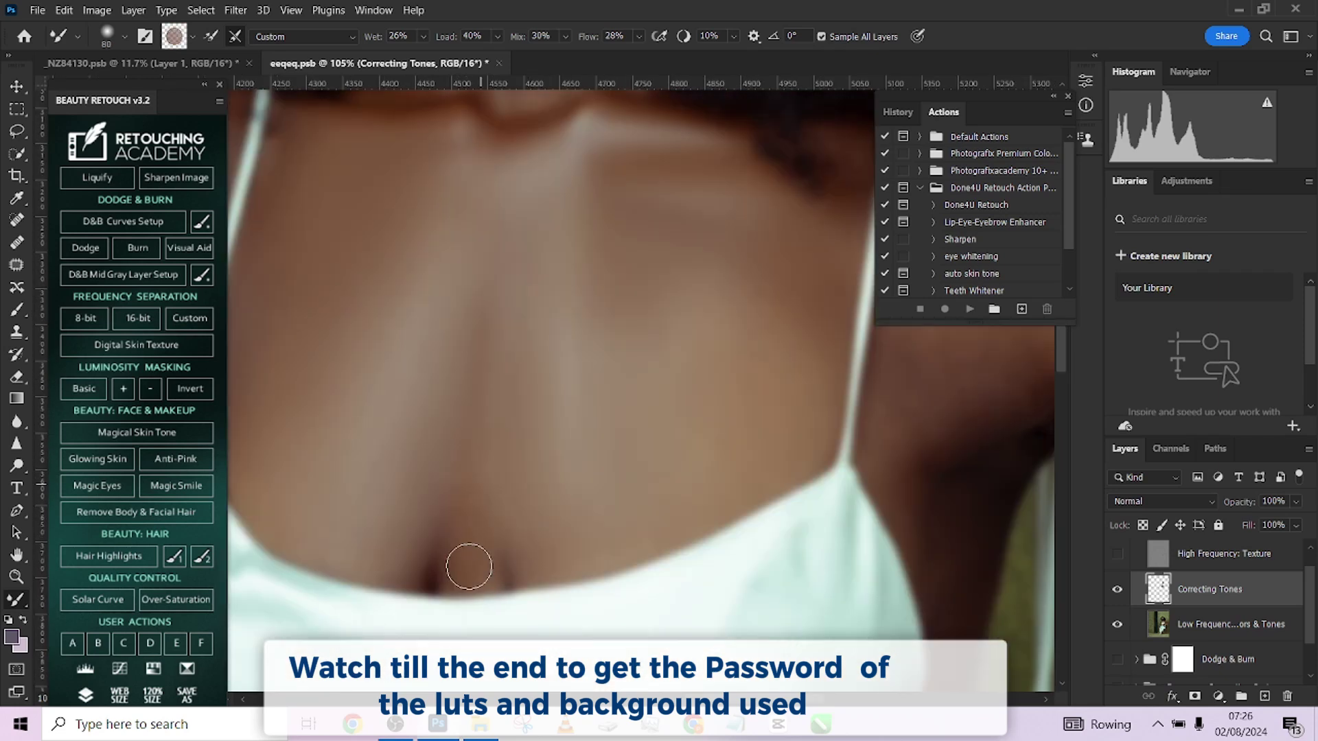
key(bracketright)
key(bracketright)
key(bracketright)
key(bracketright)
key(bracketright)
scroll(630, 261, down, 4)
scroll(553, 299, right, 5)
Step: Blend the skin tones on the forearm and arm, then return to the chest
mouse_move(439, 343)
mouse_down()
mouse_move(736, 288)
mouse_move(412, 323)
mouse_up()
mouse_move(526, 501)
mouse_down()
mouse_move(506, 554)
mouse_move(656, 275)
mouse_up()
drag(665, 412, 900, 500)
drag(824, 137, 684, 266)
scroll(683, 265, down, 4)
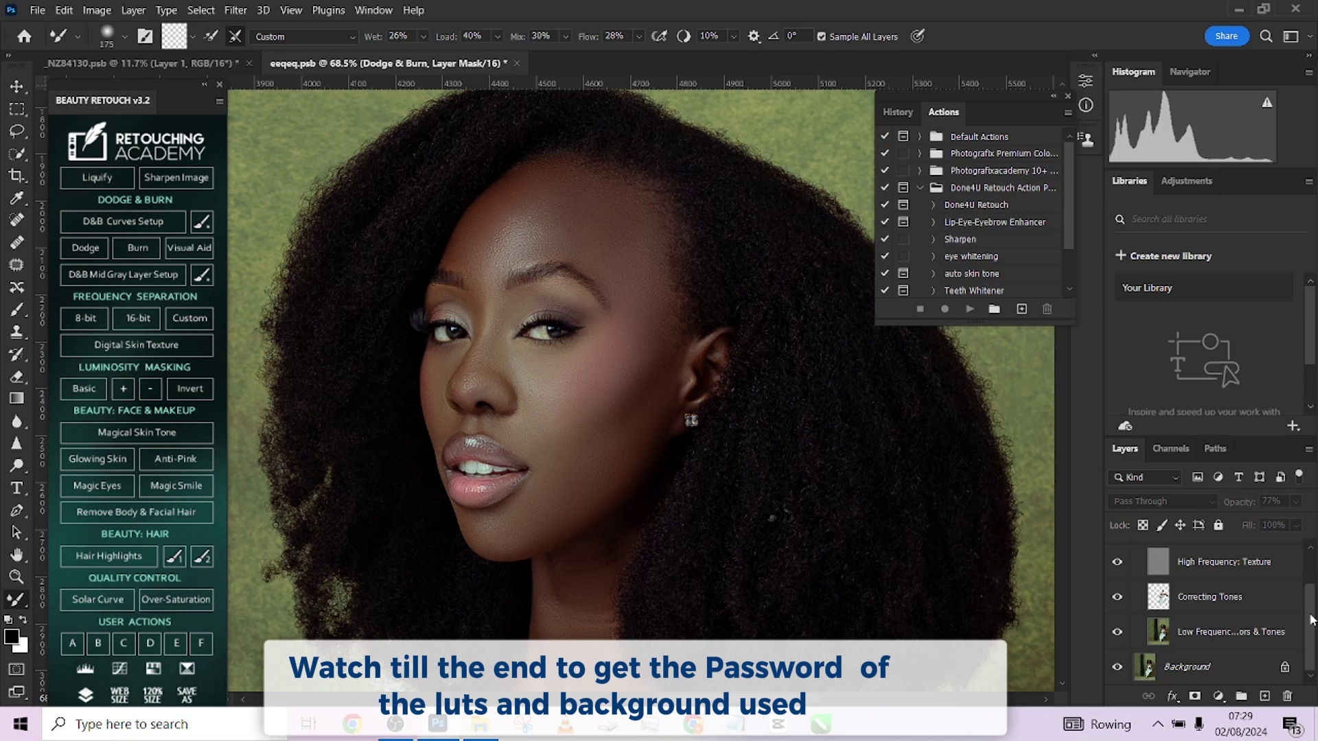
drag(1311, 620, 1311, 583)
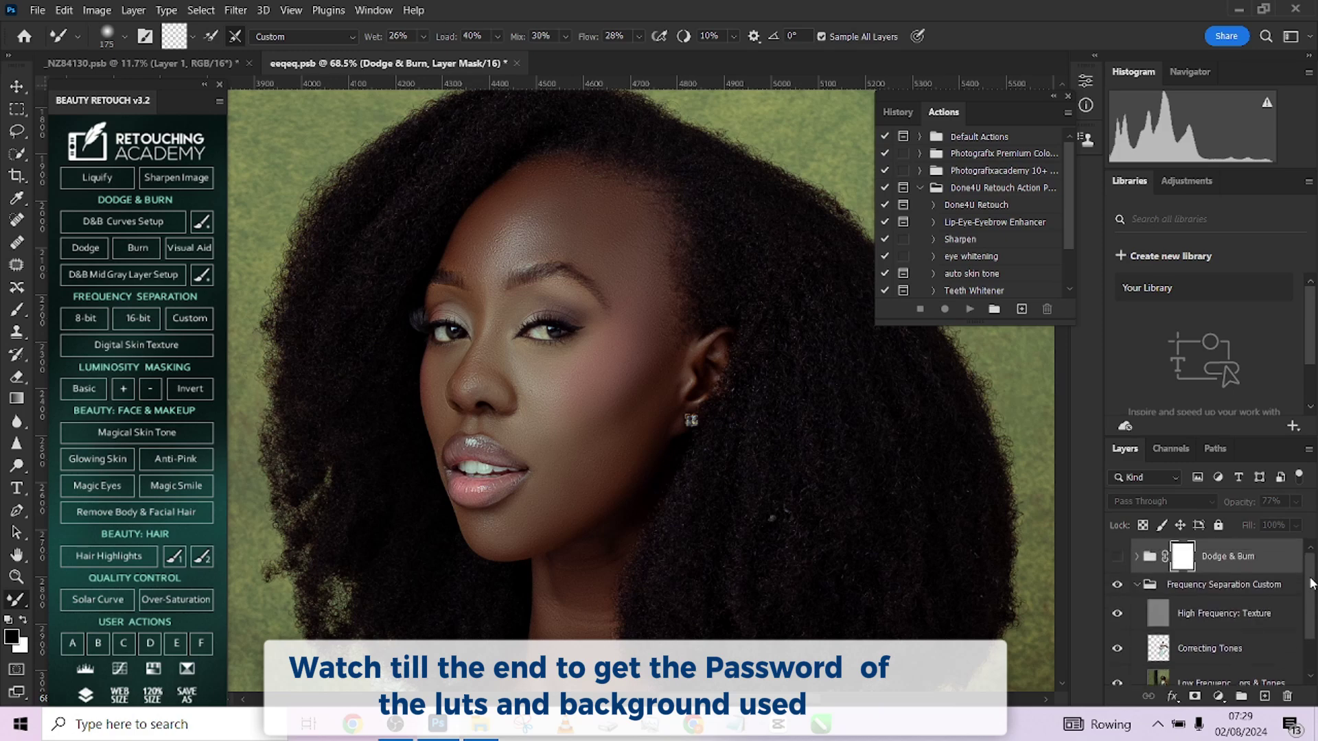
click(1115, 589)
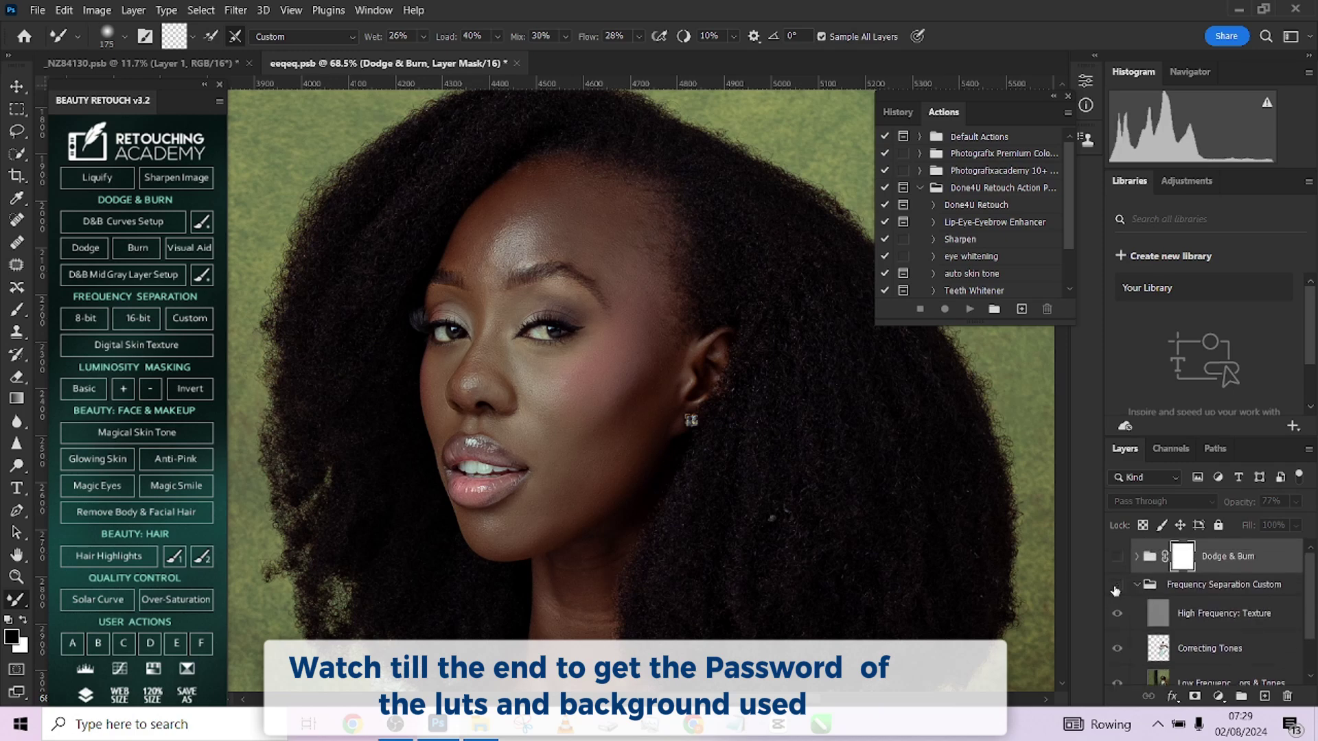
click(1116, 590)
click(1115, 590)
click(1116, 590)
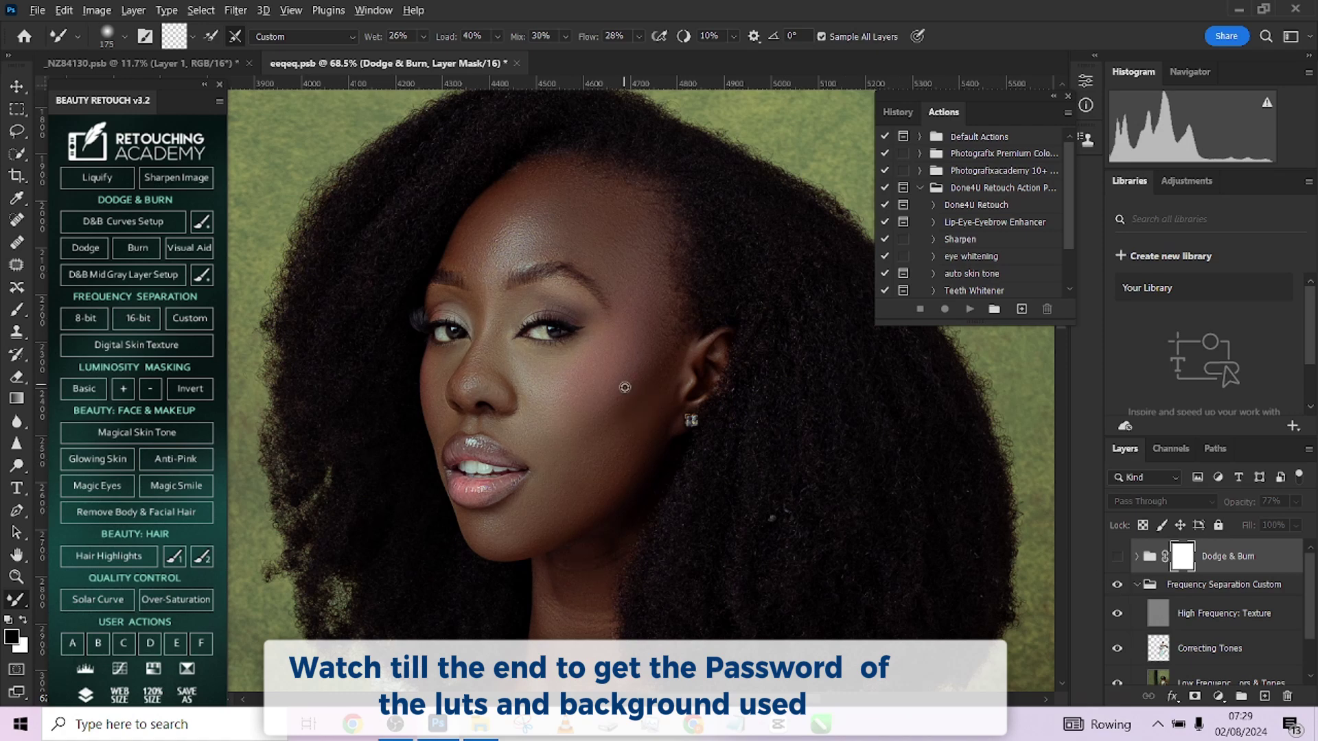
scroll(625, 389, down, 2)
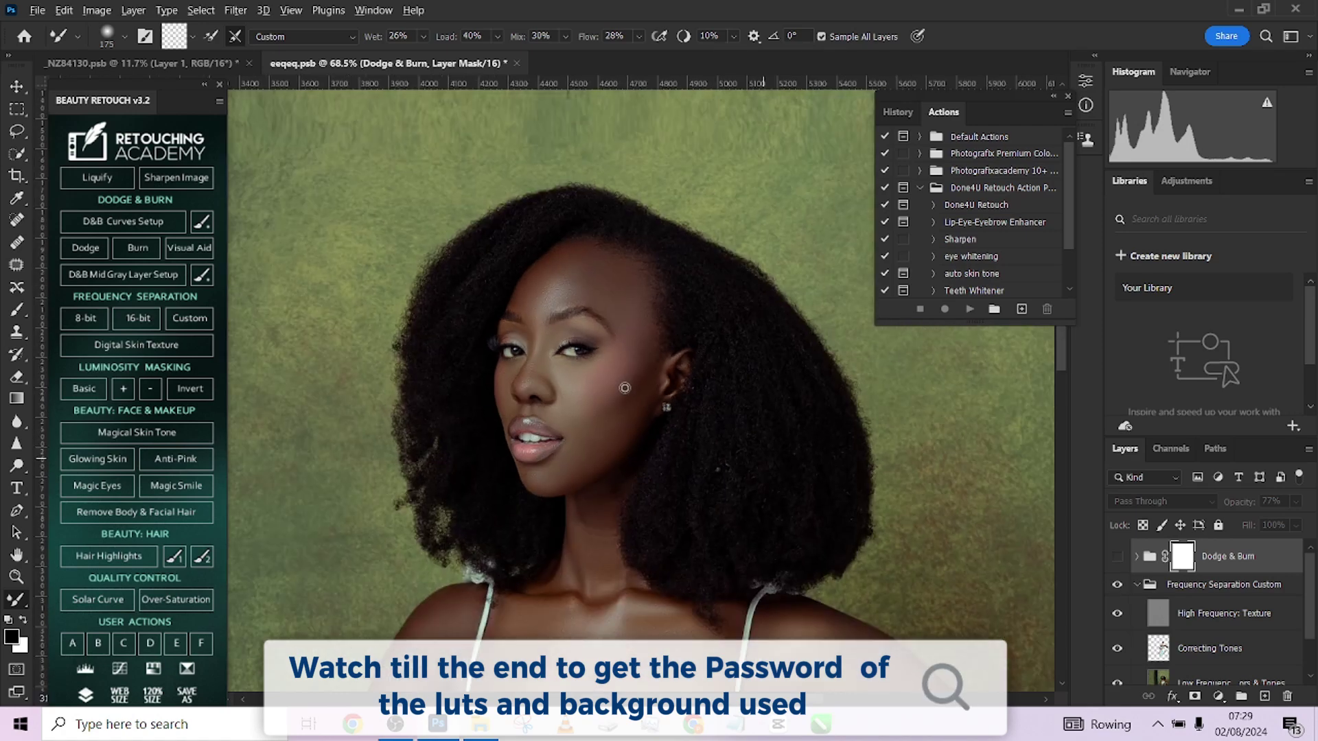
scroll(624, 389, down, 5)
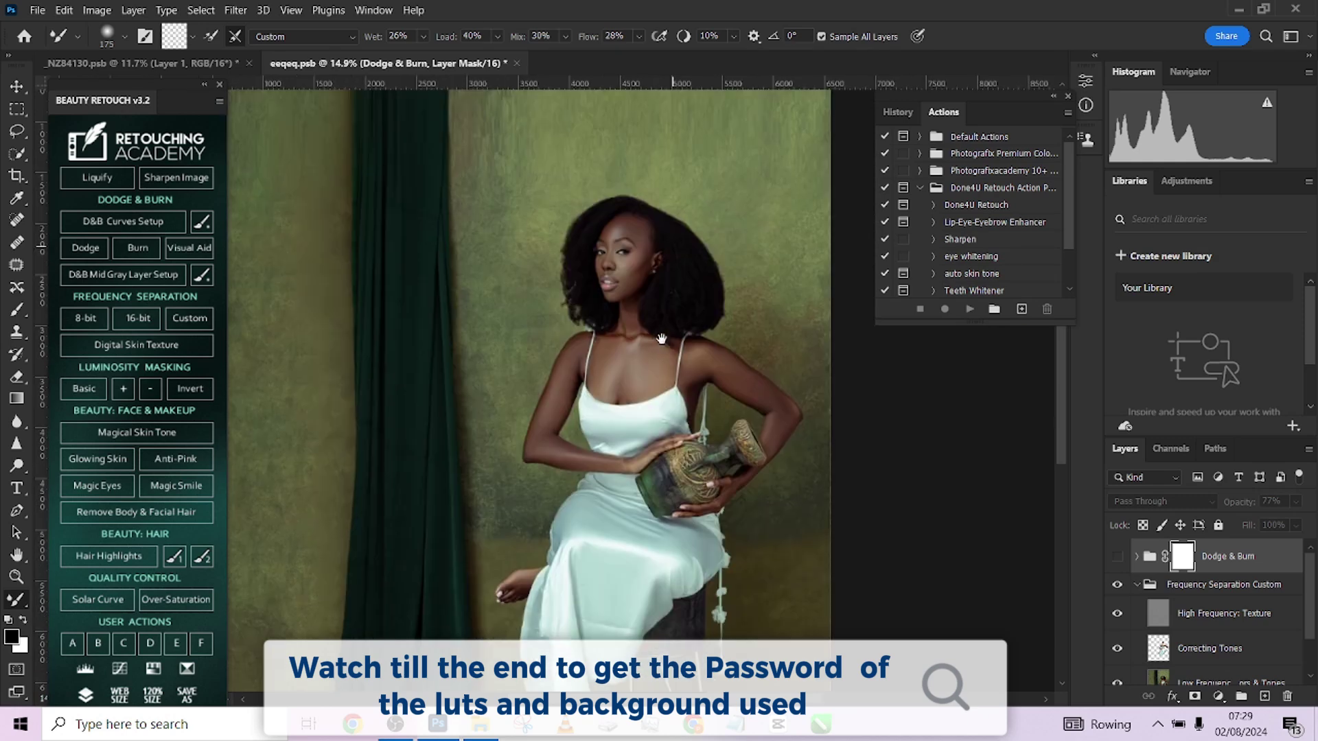
scroll(653, 330, up, 3)
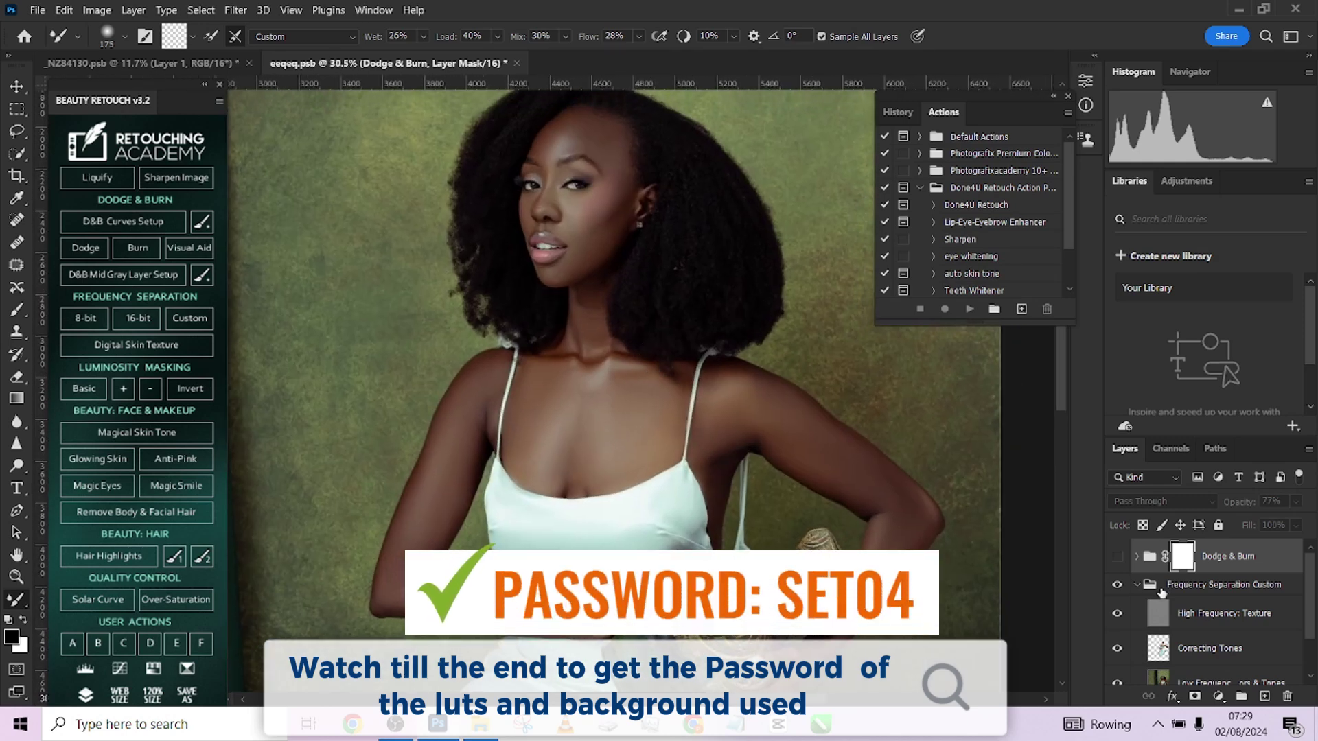
click(1118, 585)
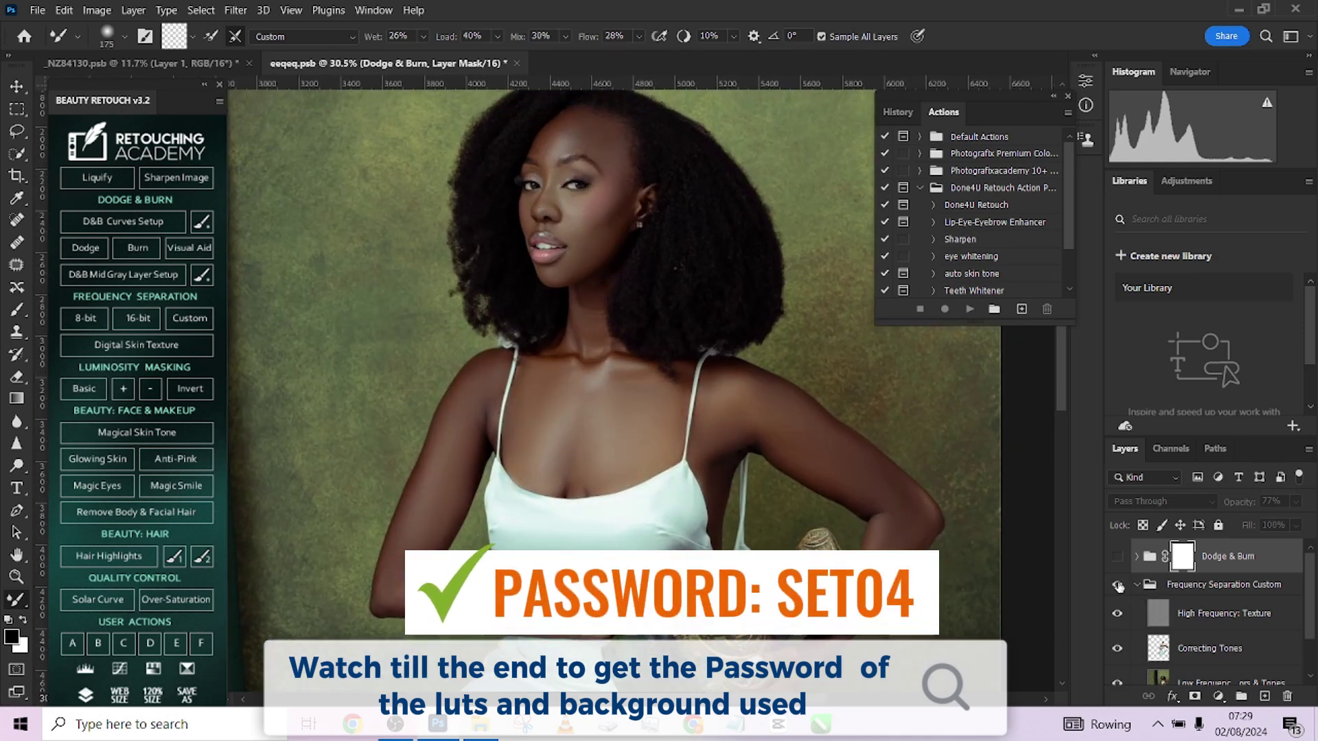
click(1118, 586)
click(1118, 586)
drag(622, 328, 596, 370)
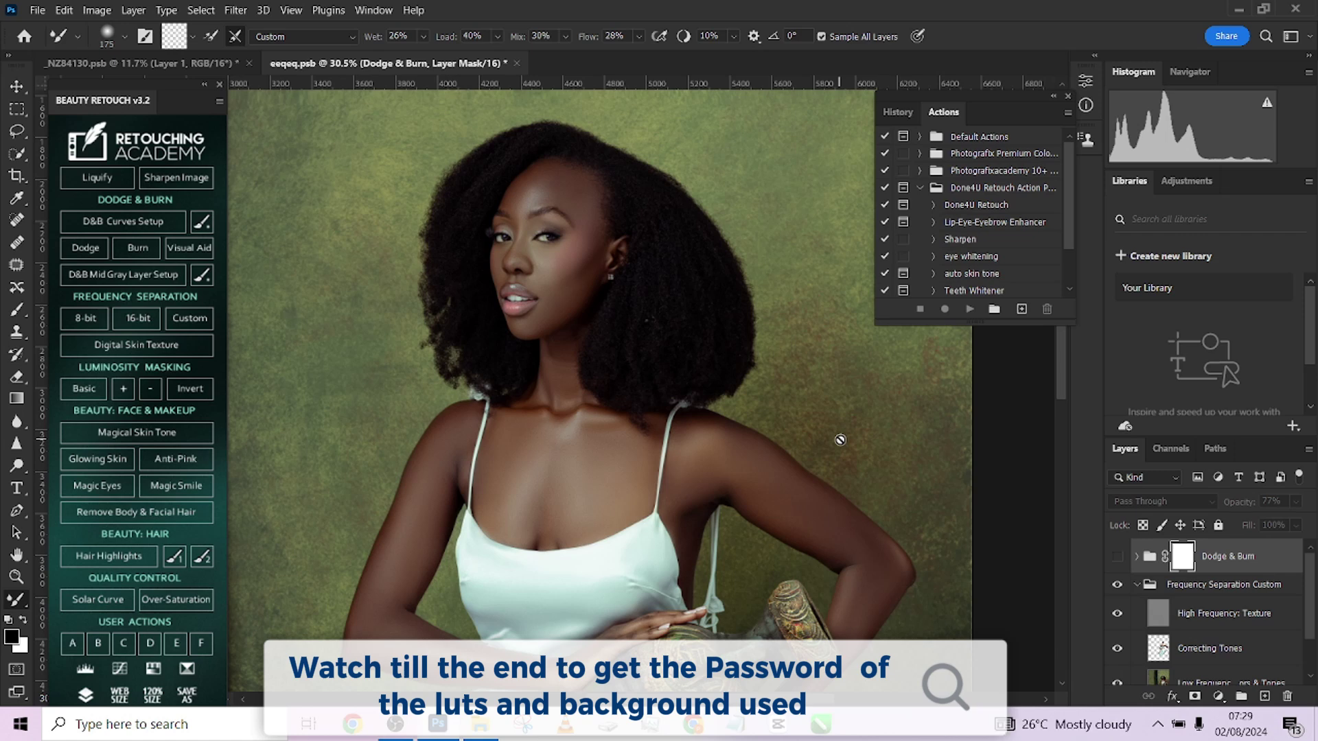
Step: Rename Snapshot 1 in the History panel to 'manual'
click(898, 111)
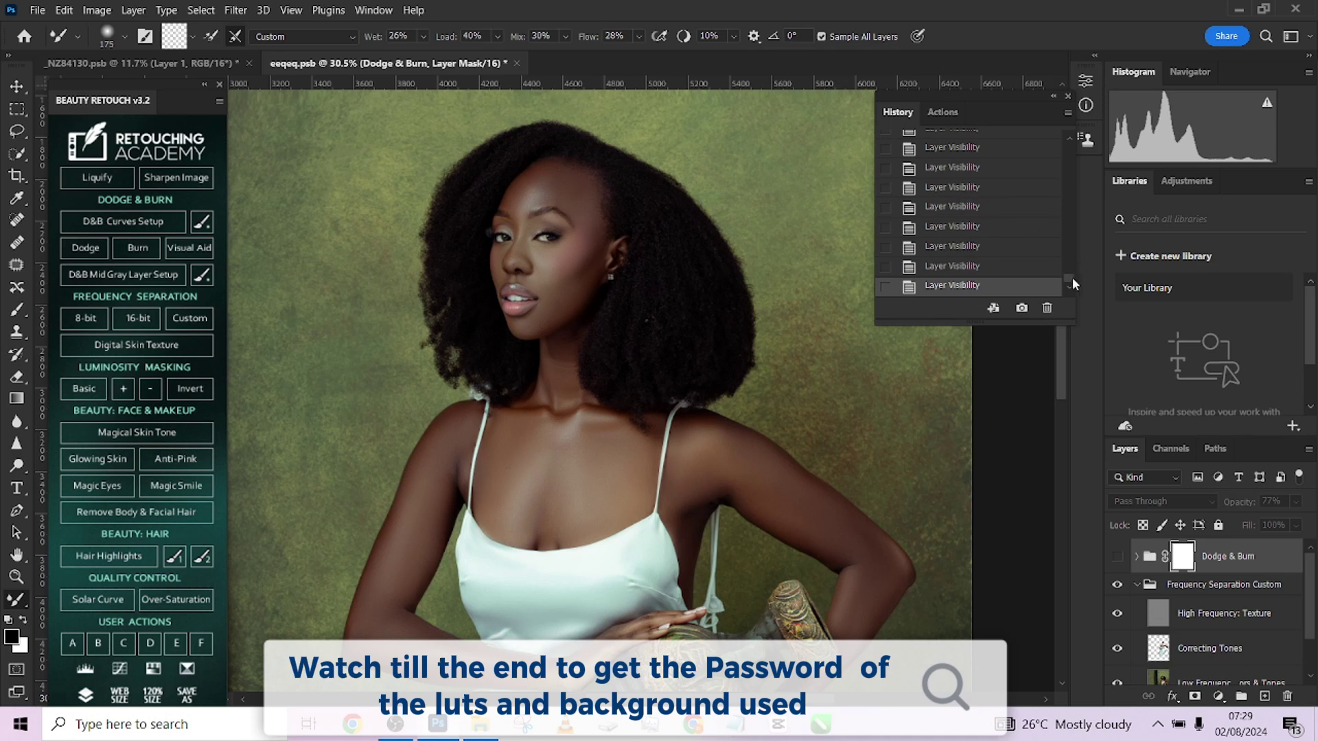
drag(1069, 279, 1072, 137)
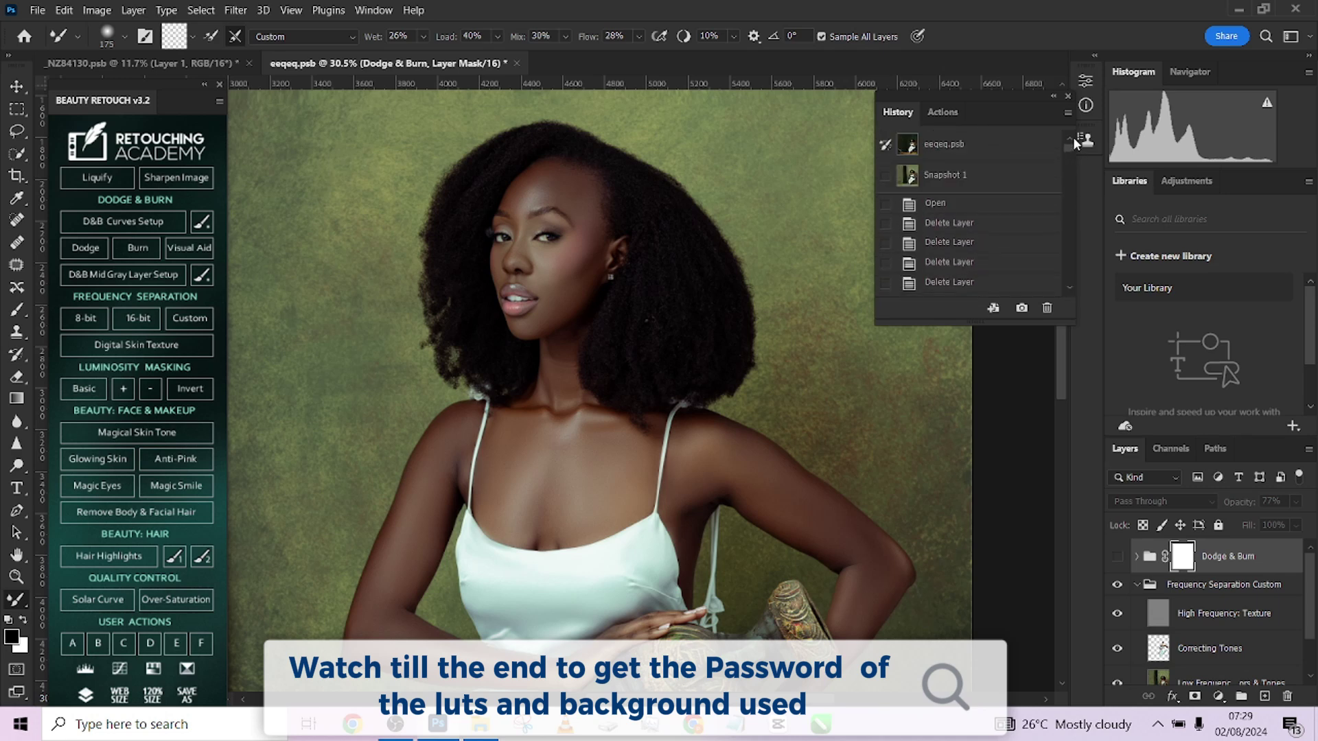
double_click(938, 176)
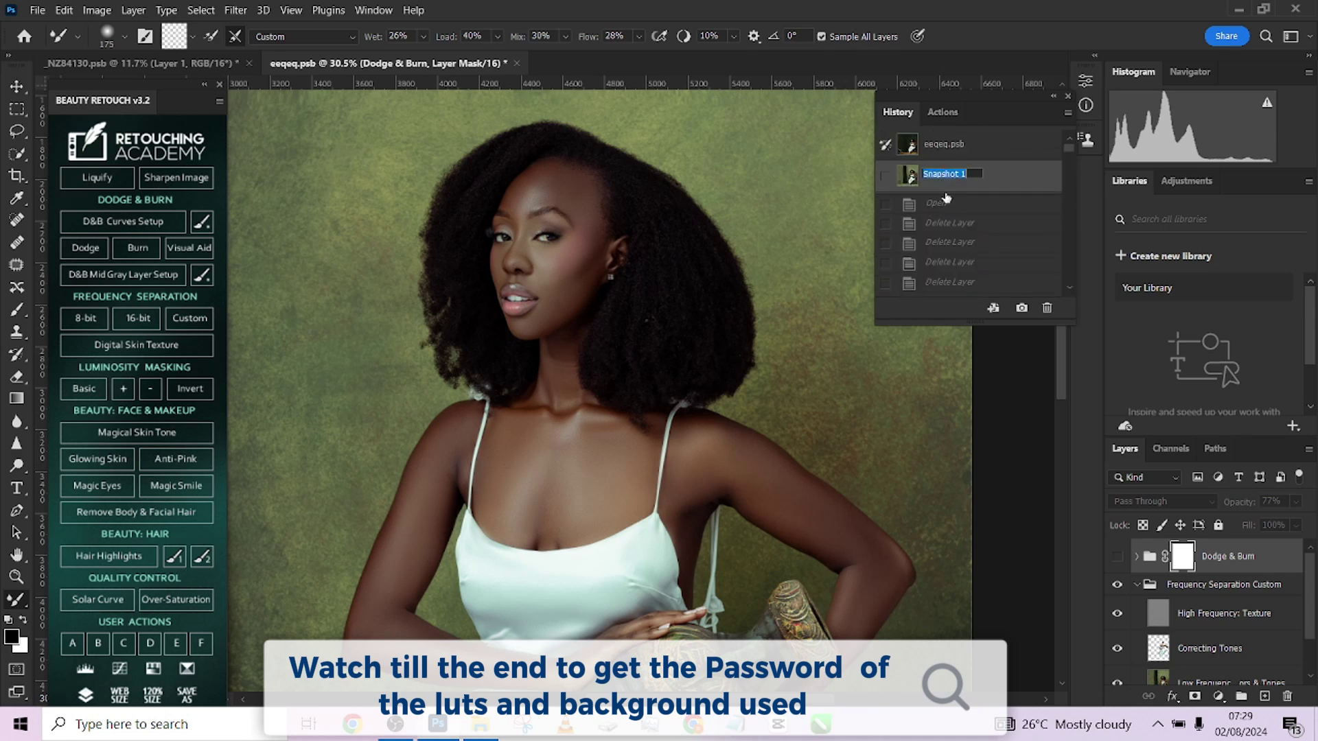
text(manual)
key(Return)
Step: Delete the Frequency Separation Custom and Dodge & Burn groups from the manual snapshot state
drag(1312, 571, 1312, 587)
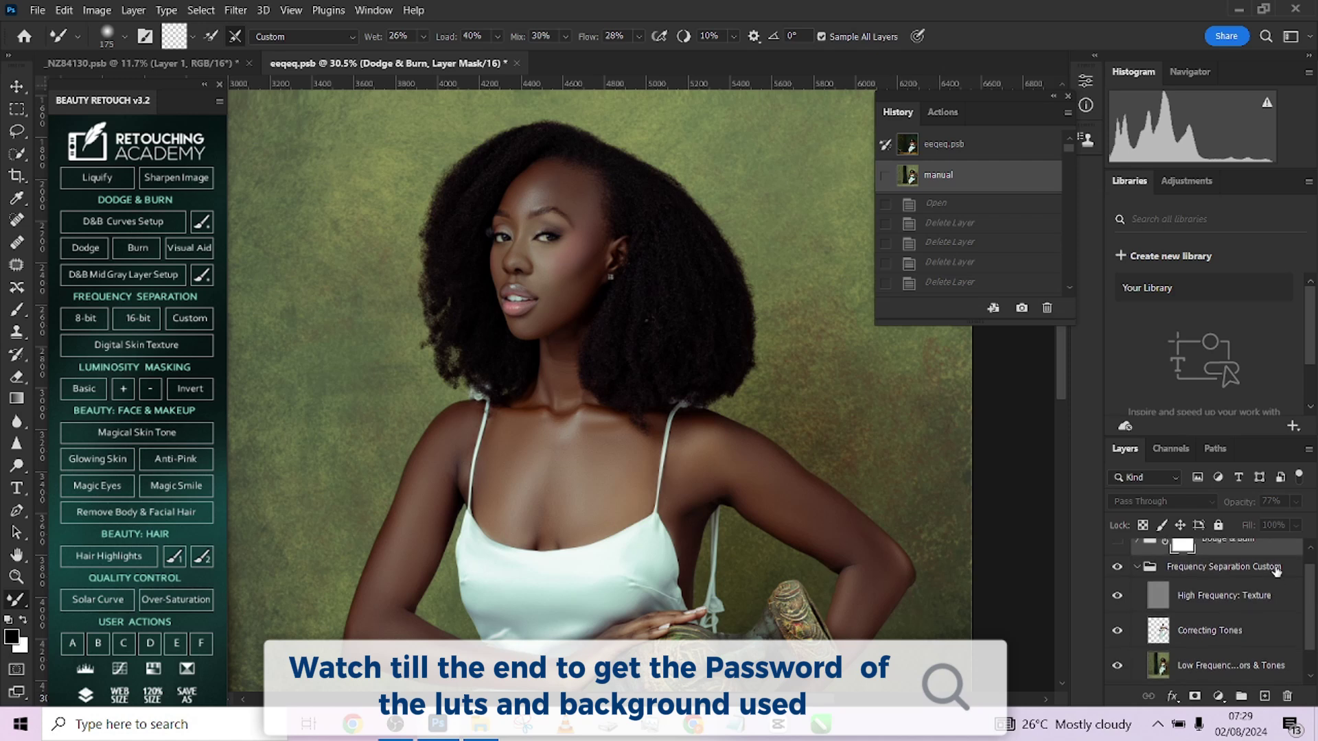
click(1284, 577)
key(Delete)
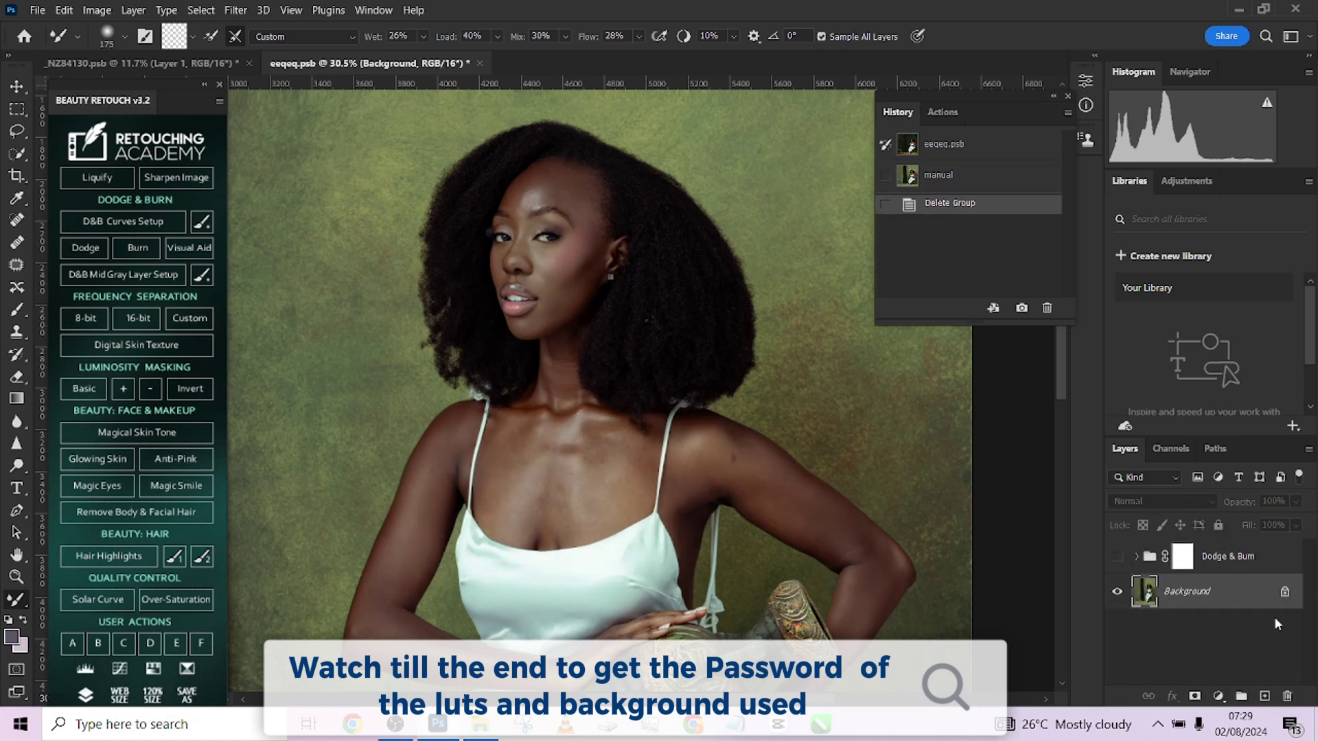
drag(1284, 559, 1287, 696)
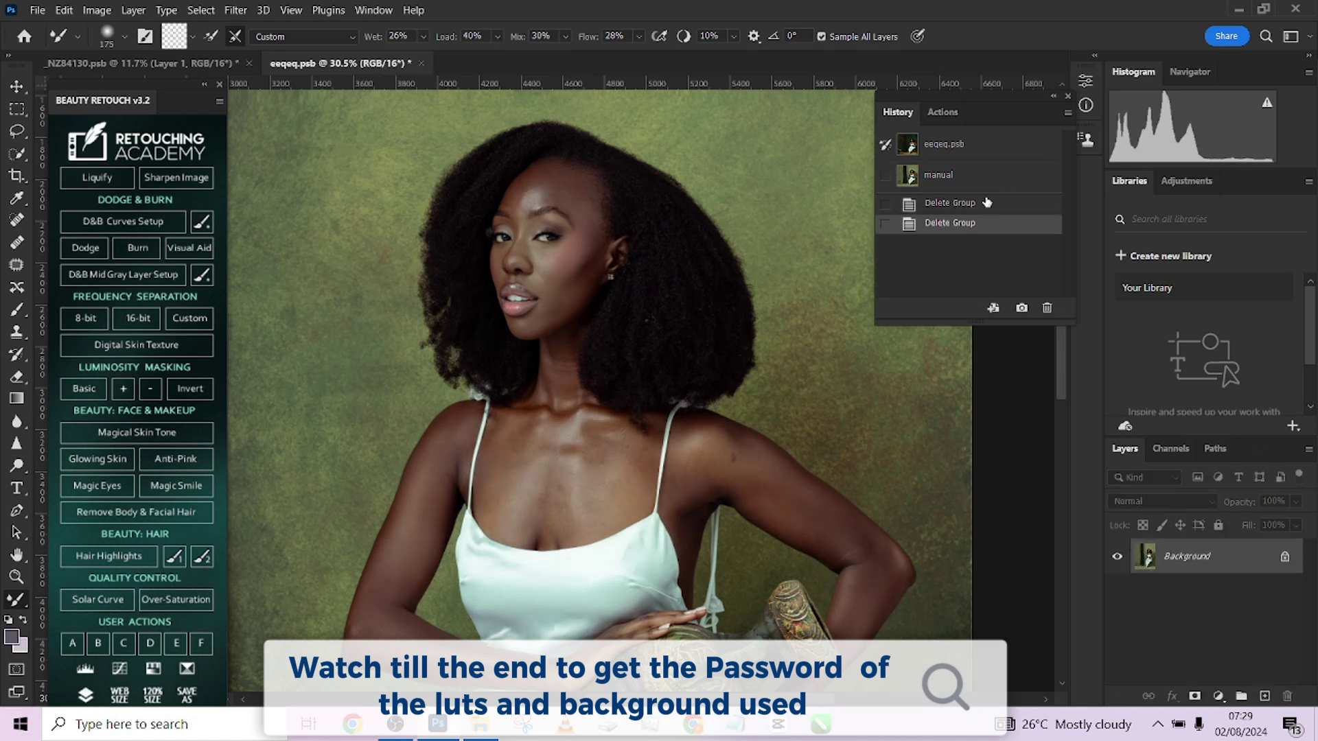
click(959, 187)
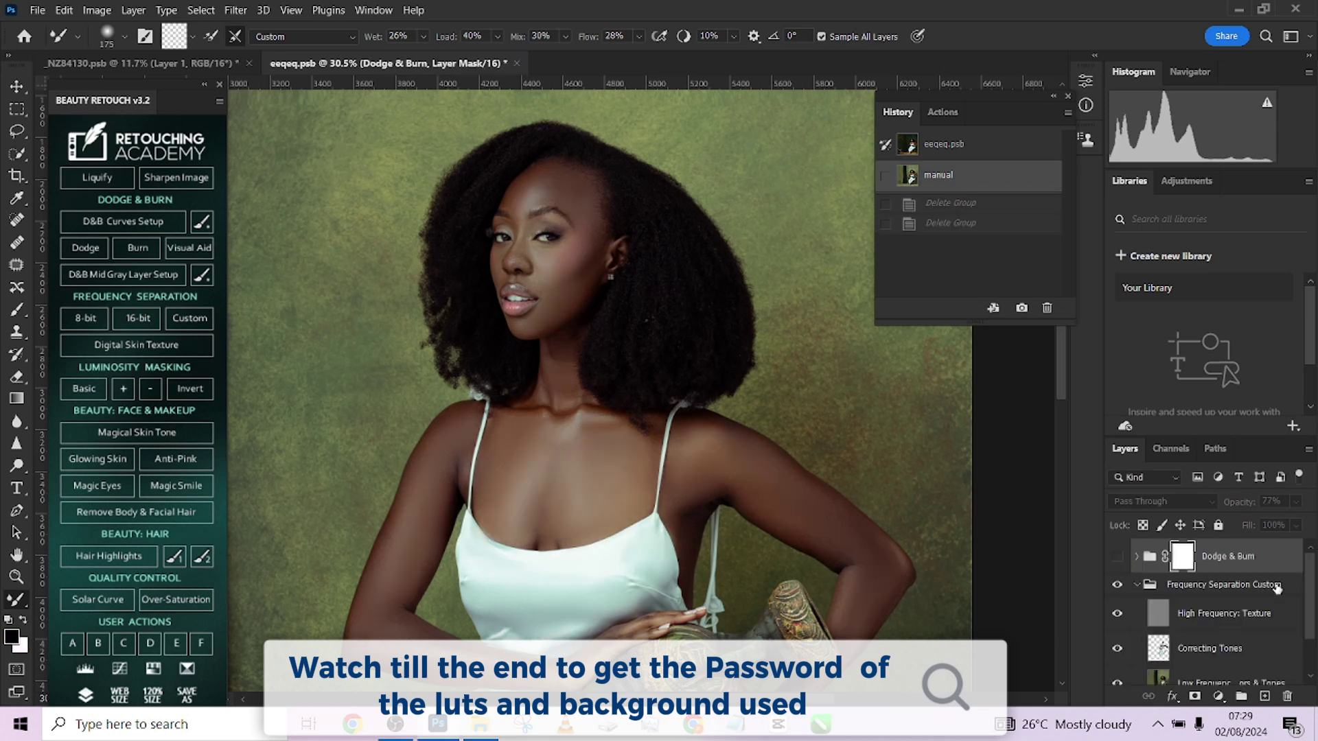
drag(1285, 584, 1287, 694)
drag(1268, 556, 1288, 692)
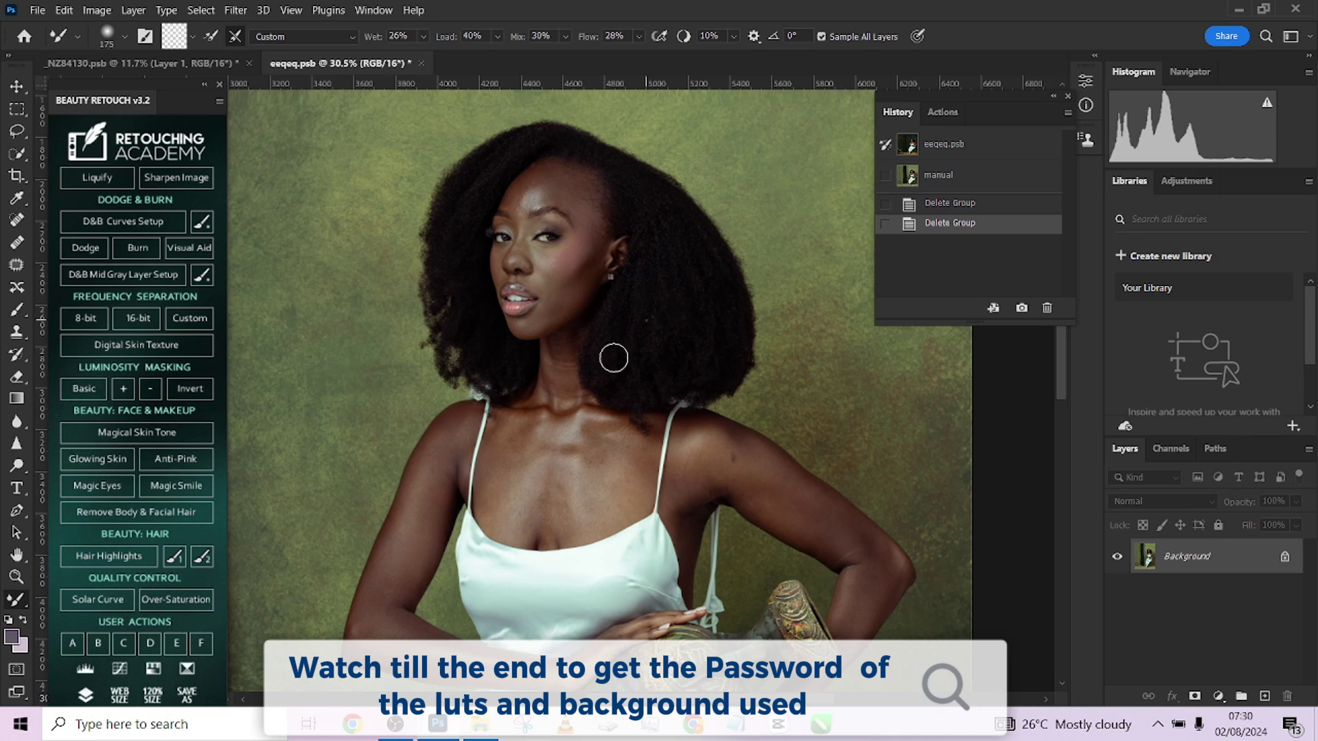
Step: Run the Done4U Retouch action with a blur radius of 1
click(942, 112)
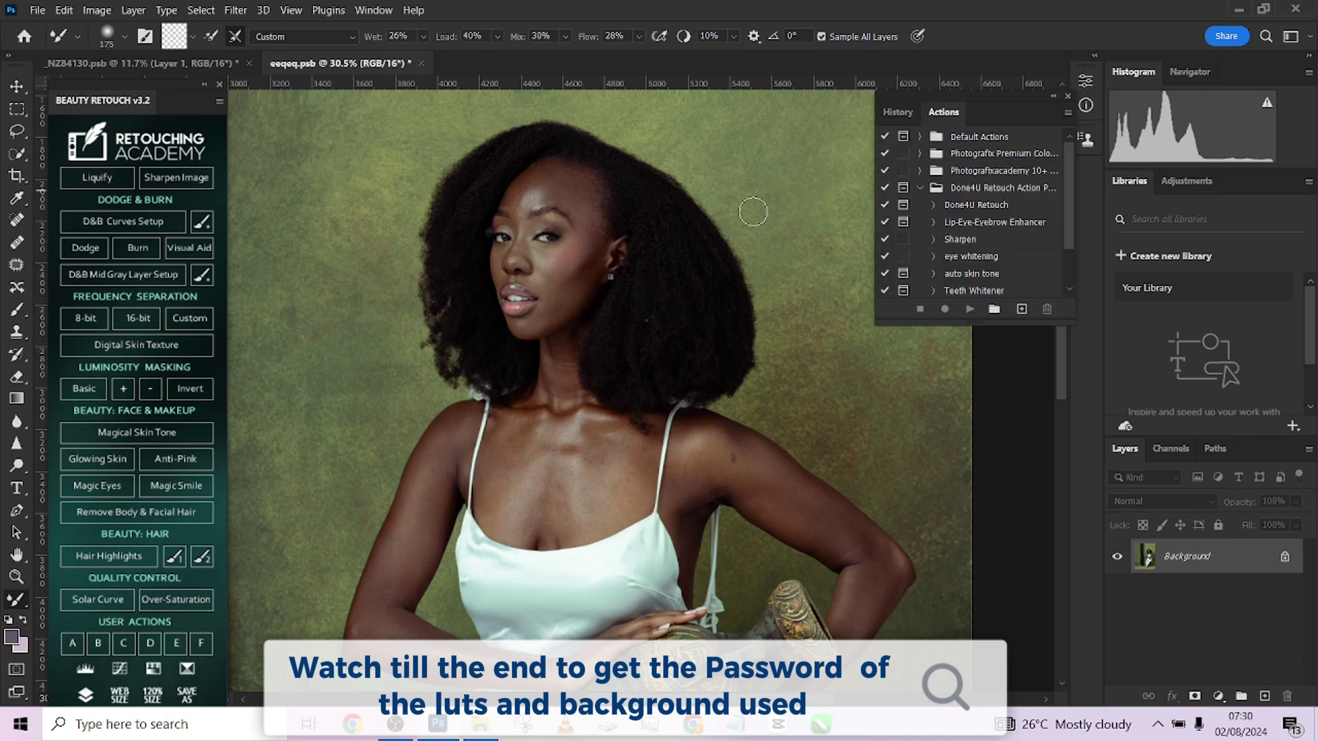
click(213, 85)
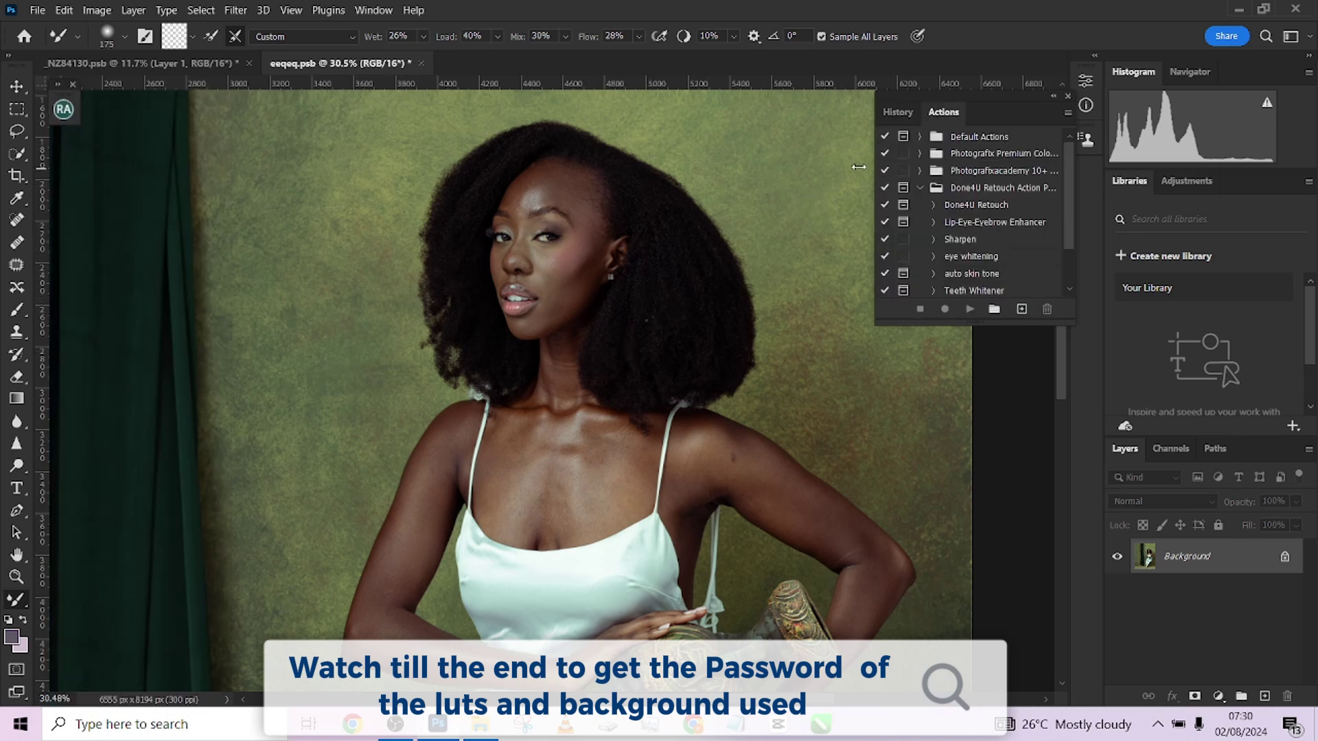
click(959, 207)
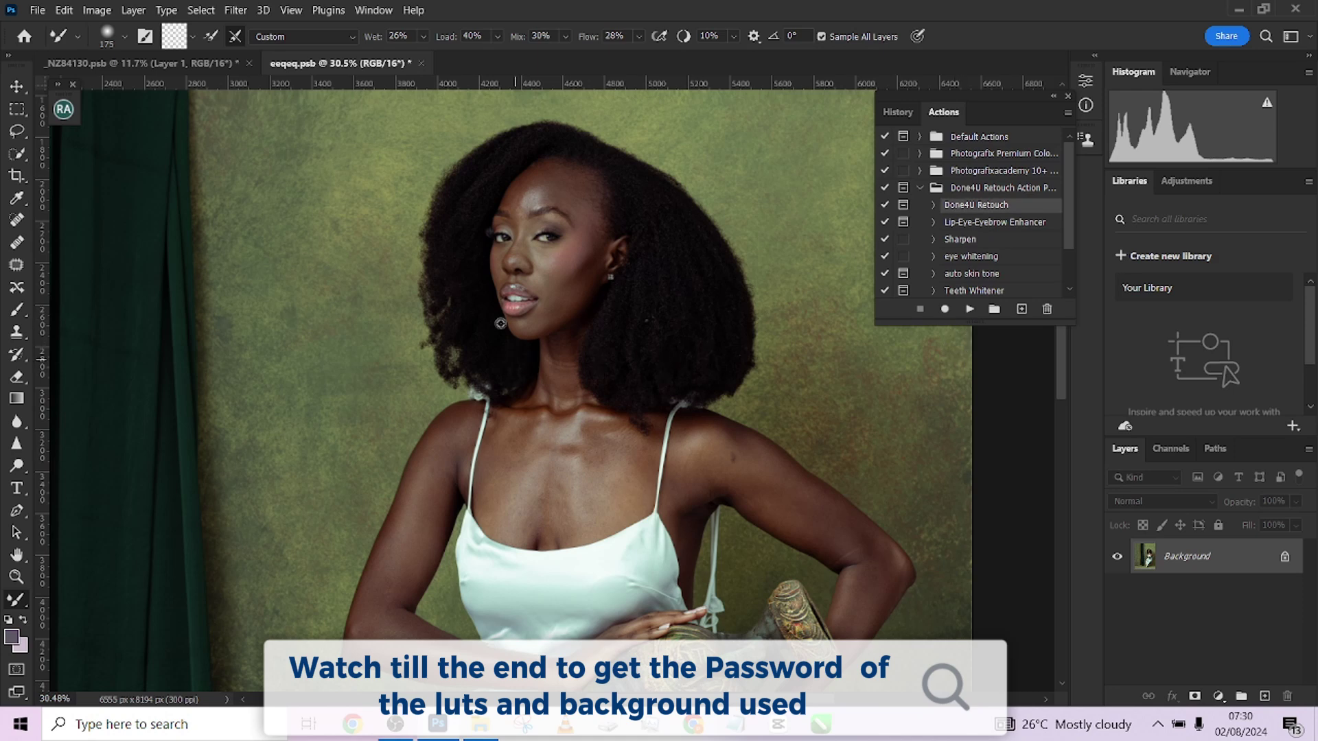
scroll(500, 323, up, 2)
scroll(612, 286, up, 2)
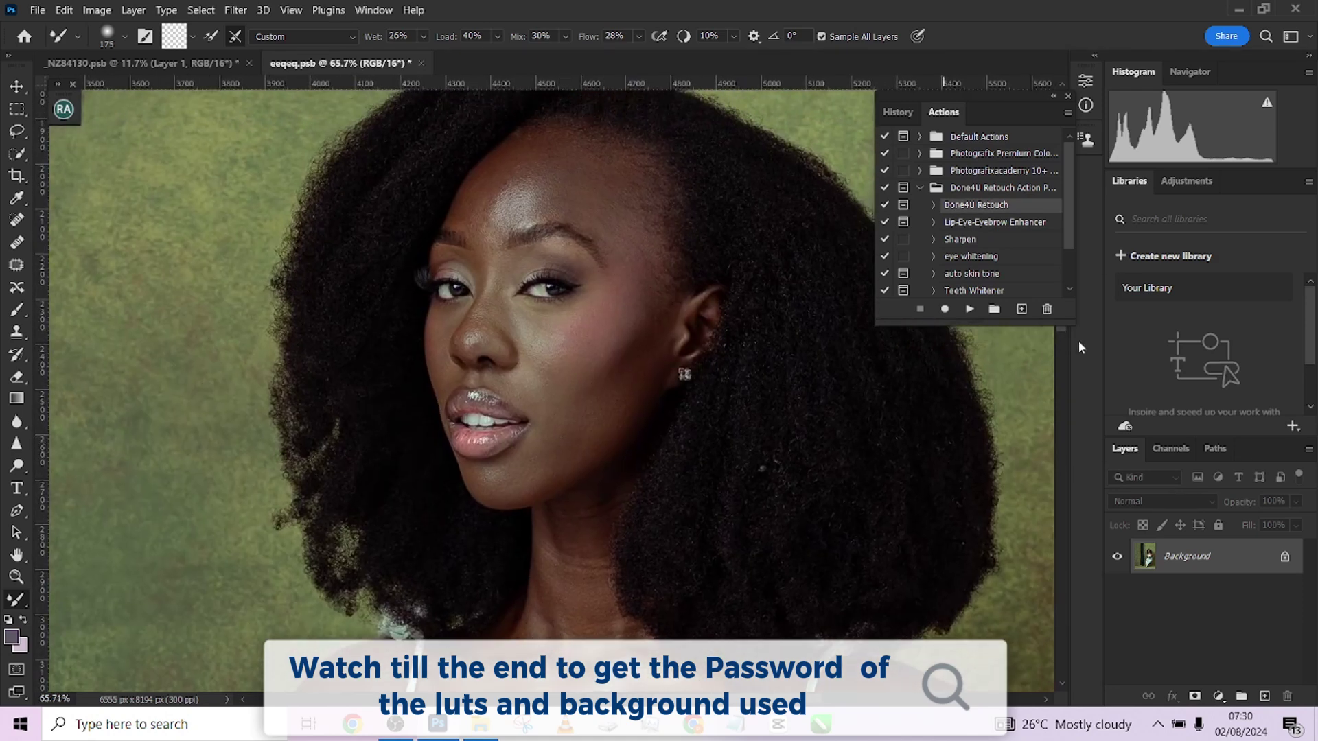
click(968, 310)
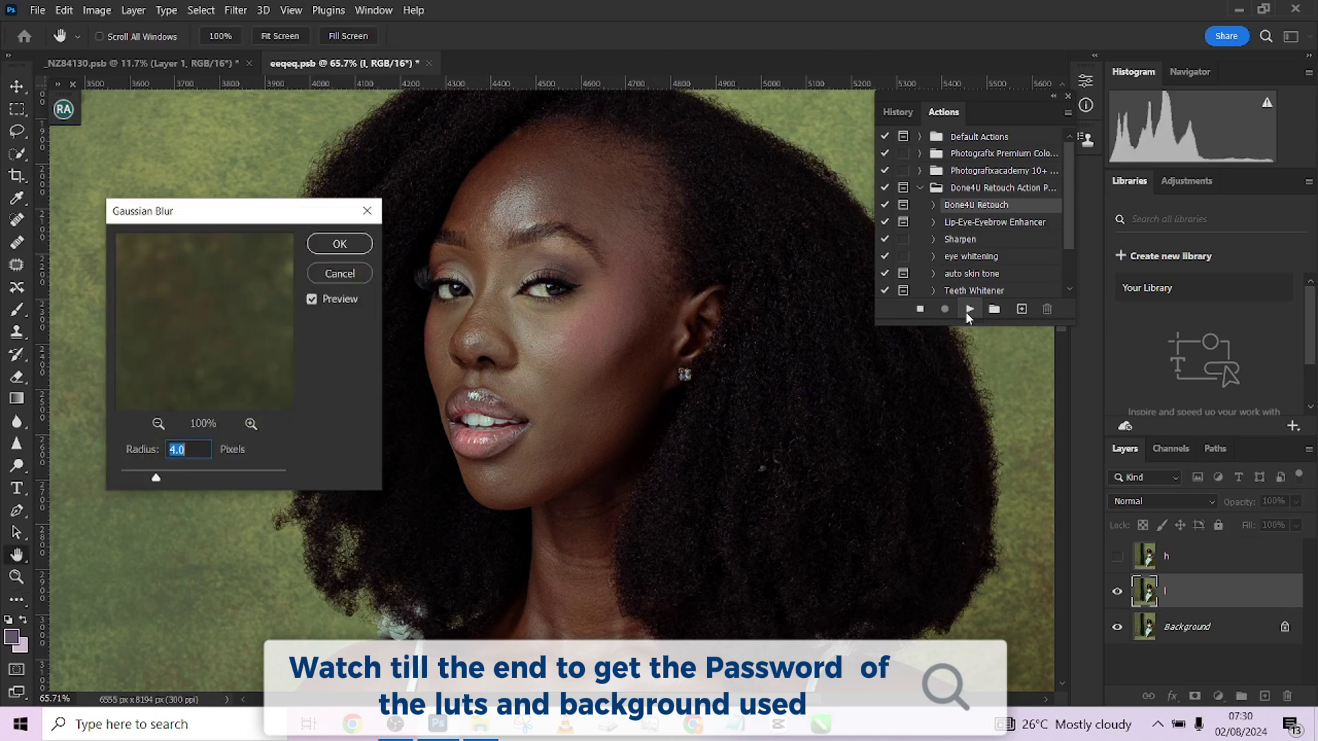
text(1)
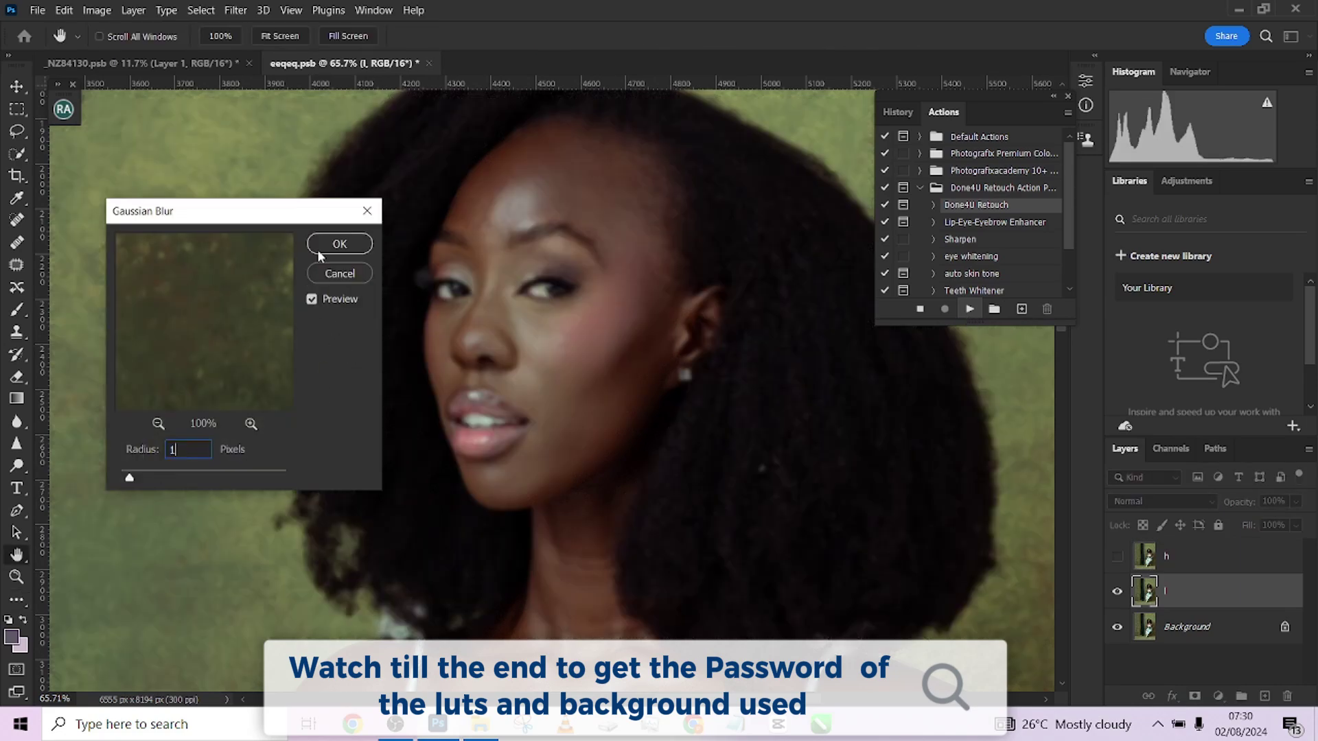
click(337, 245)
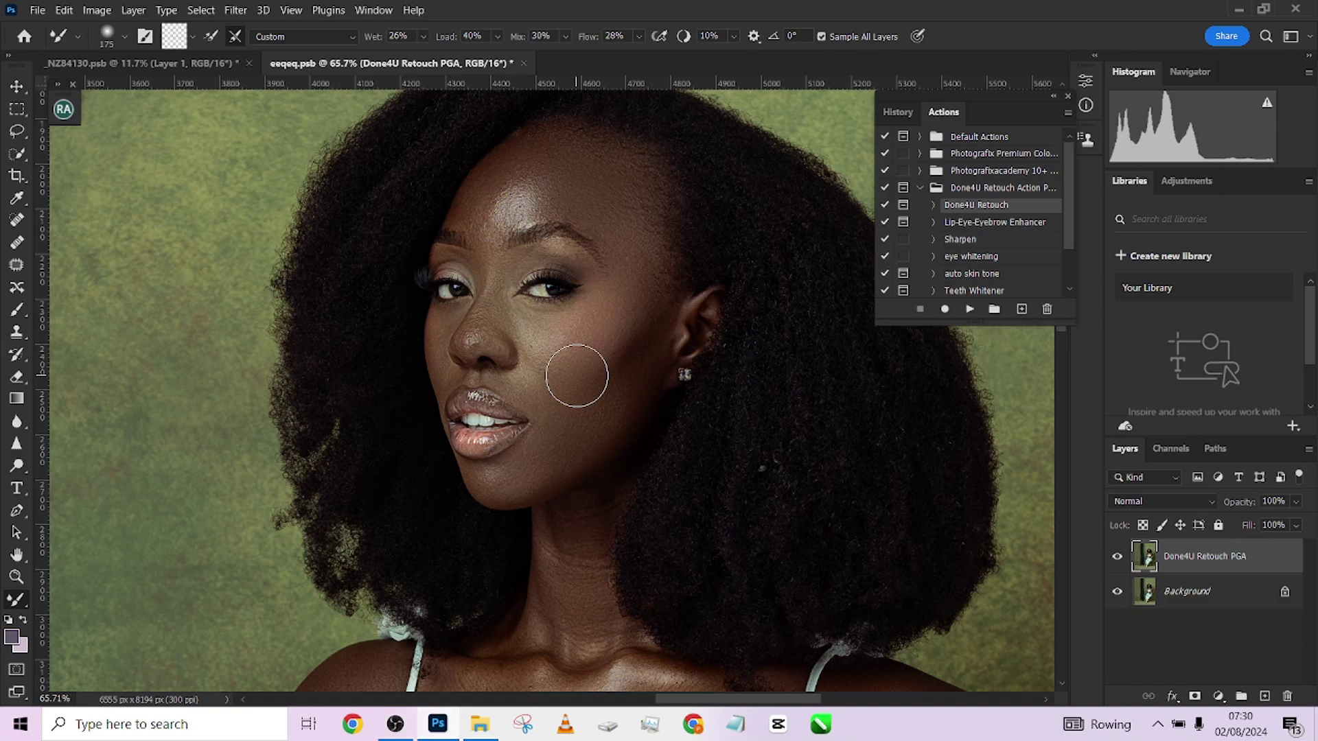
Step: Name the new snapshot 'done 4 you' and delete the Done4U Retouch PGA layer
scroll(598, 534, down, 1)
scroll(598, 535, down, 6)
drag(657, 591, 657, 356)
drag(750, 461, 715, 471)
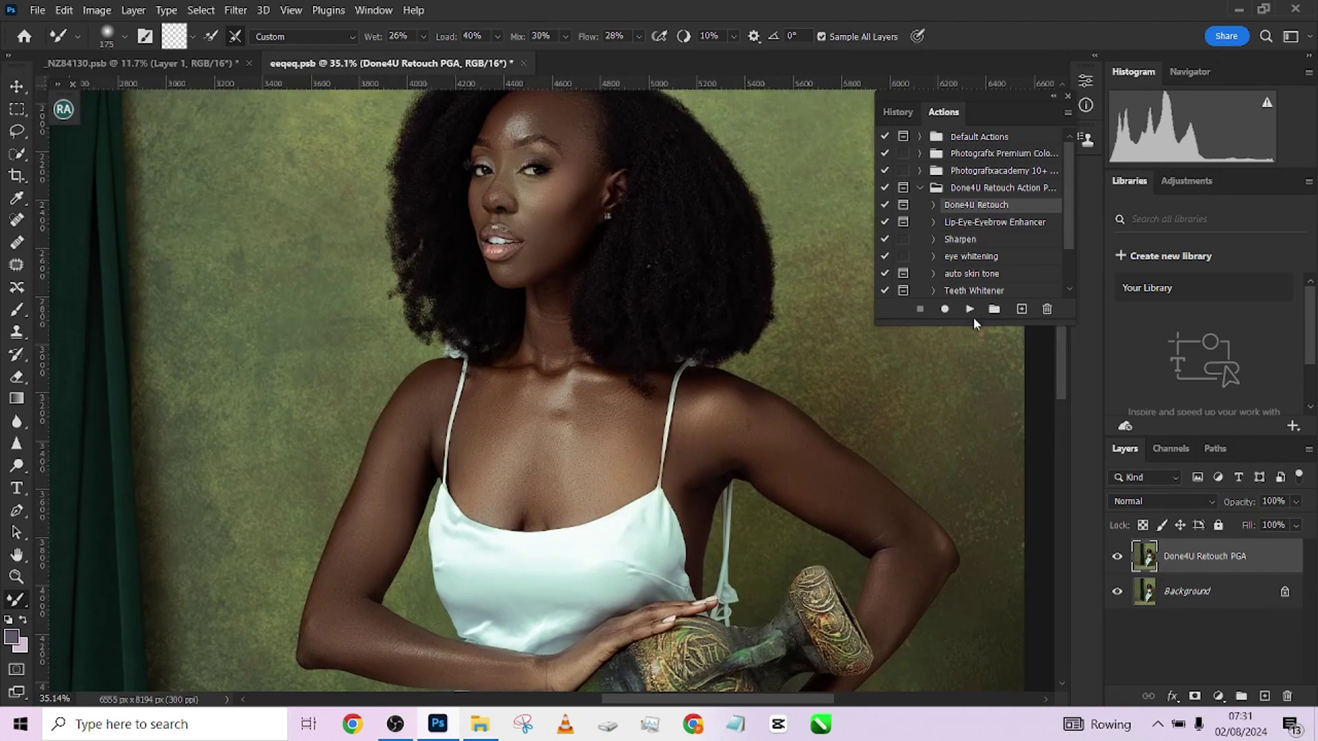
click(906, 111)
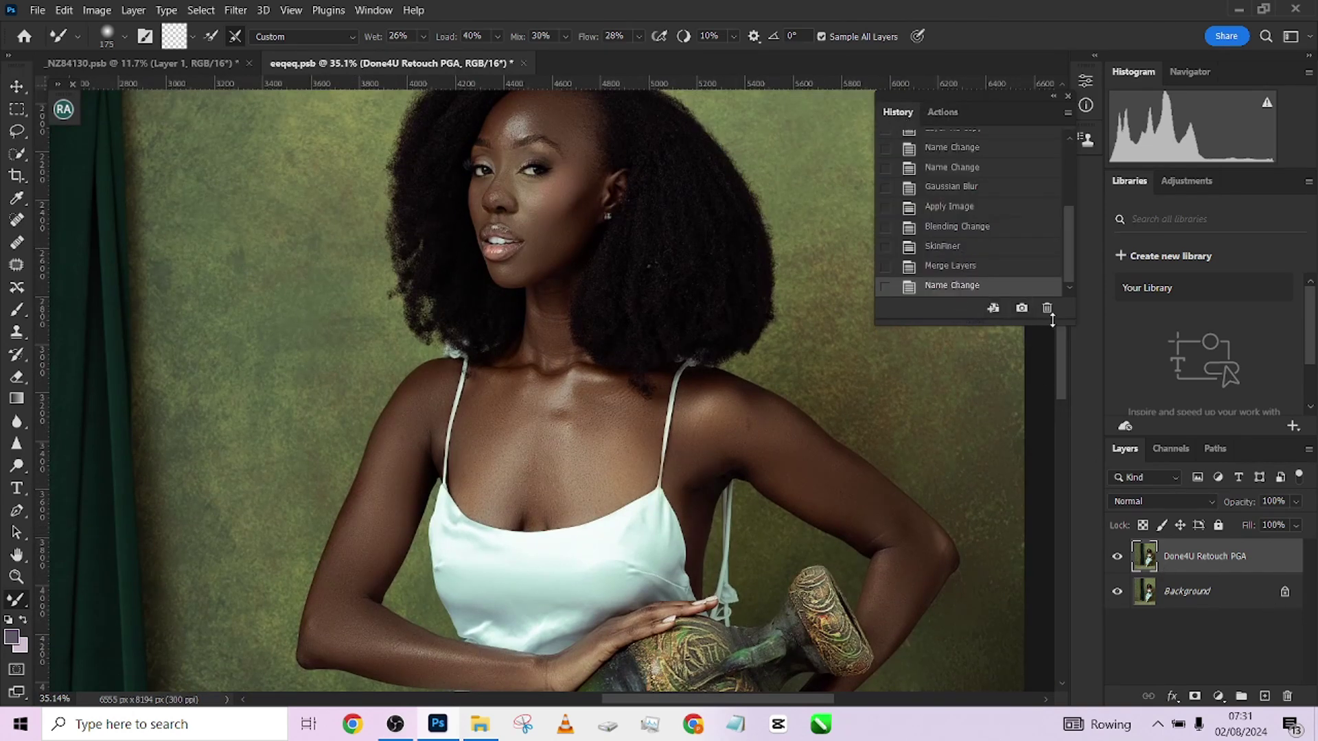
scroll(996, 218, up, 5)
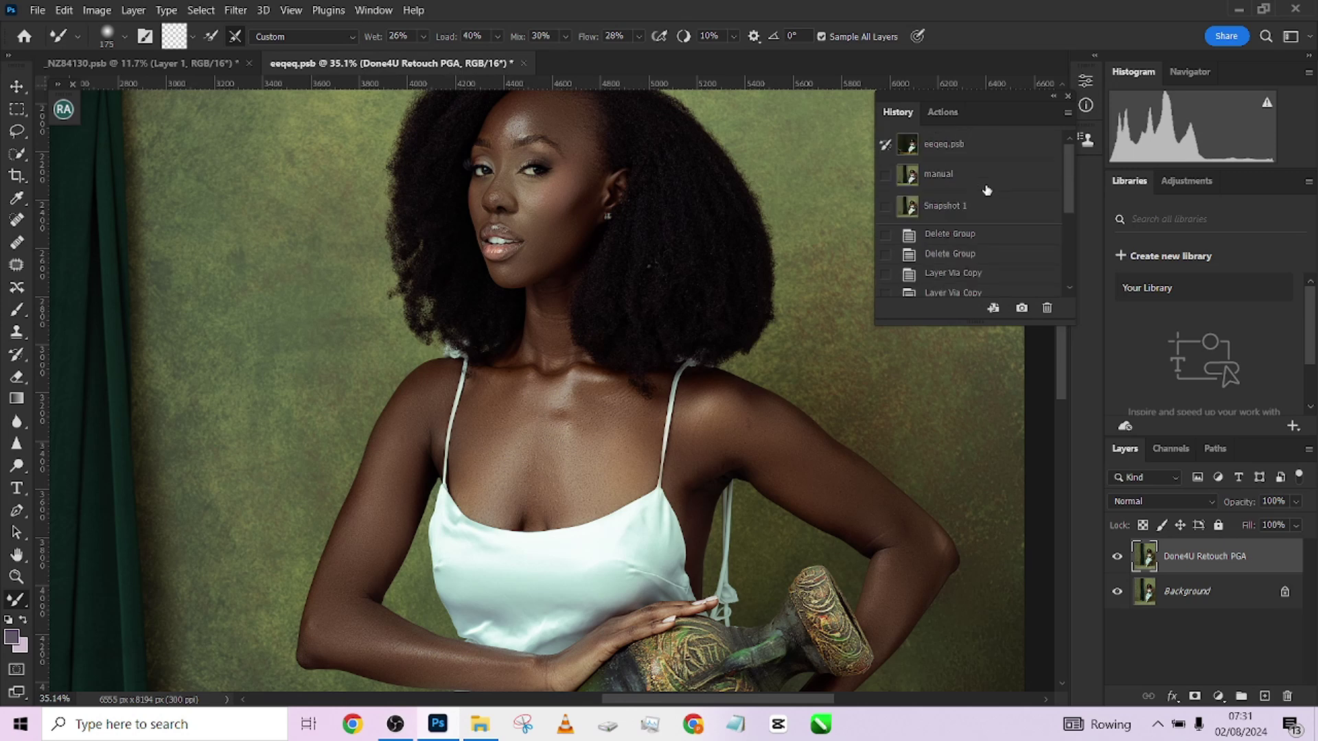
double_click(948, 214)
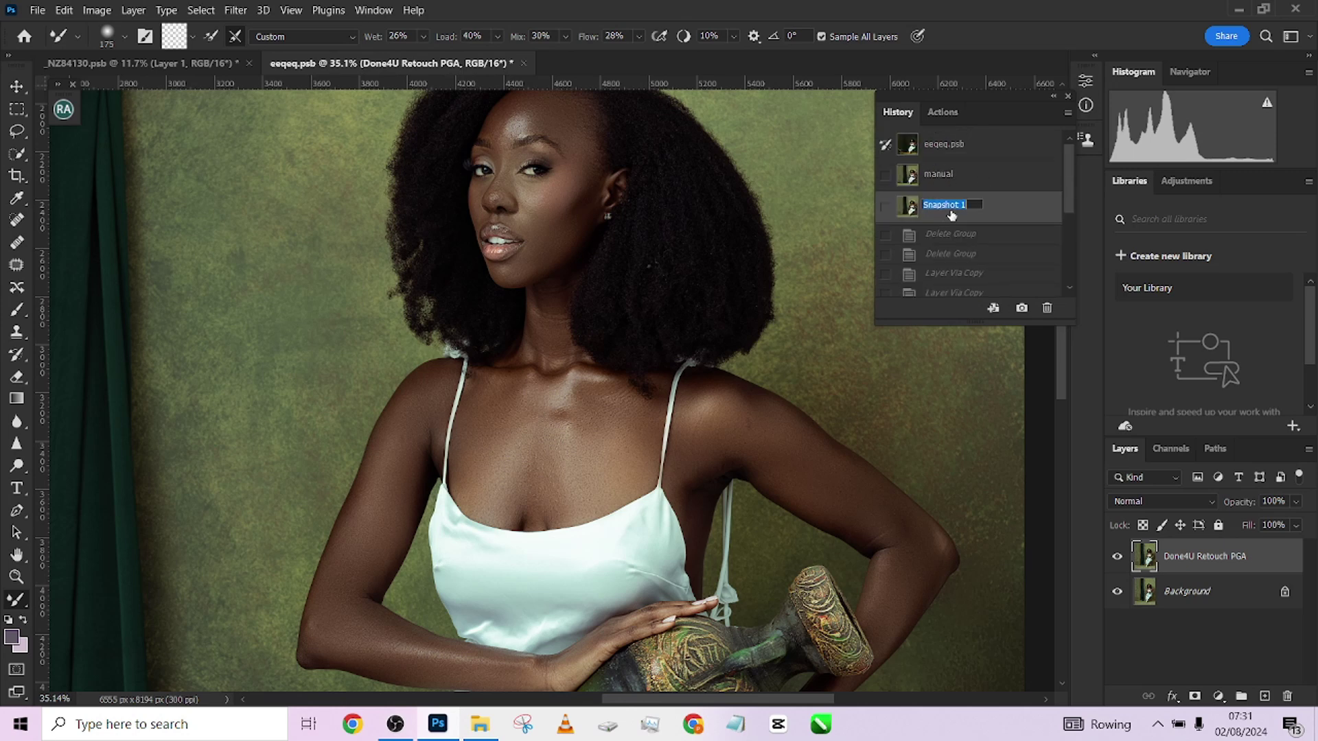
text(done 4 you)
click(1019, 219)
drag(1270, 570, 1287, 696)
Step: Zoom in on the face and flip between the 'manual' and 'done 4 you' snapshots
scroll(574, 321, up, 3)
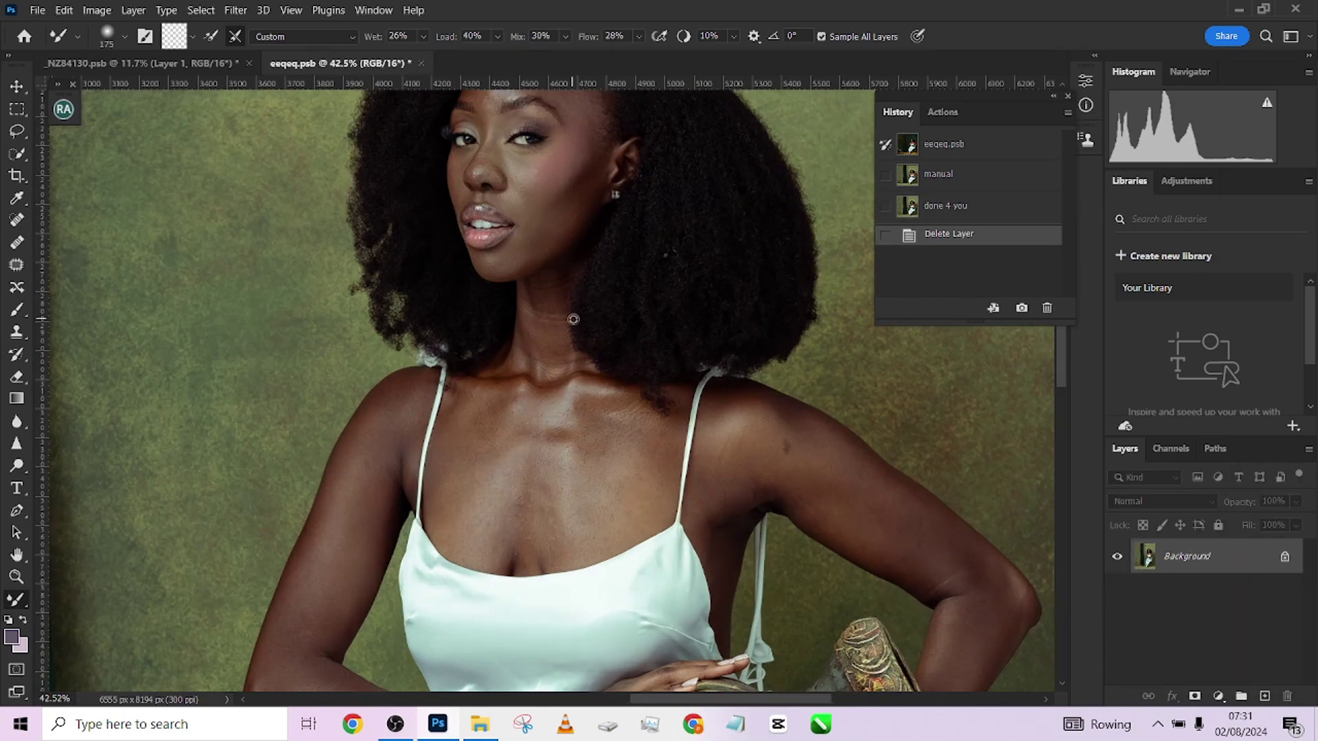
drag(568, 307, 594, 552)
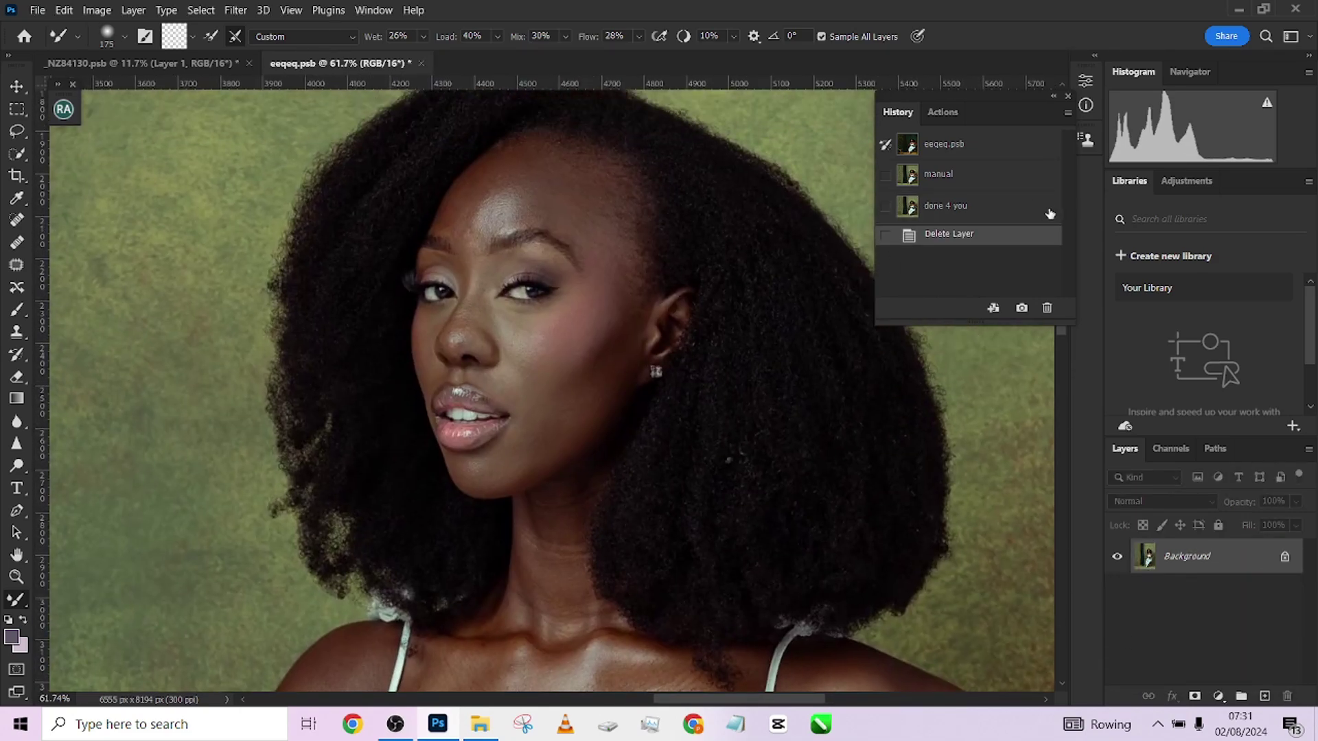
click(1001, 177)
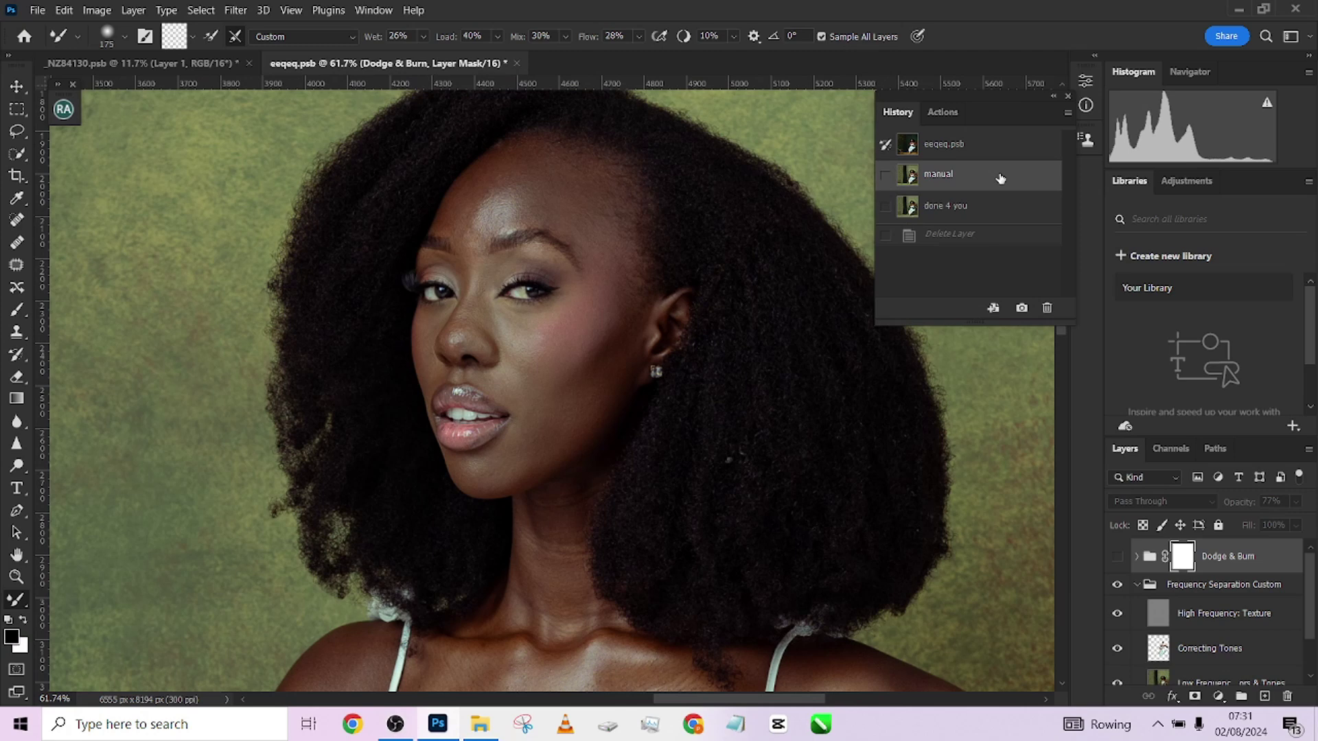
click(990, 217)
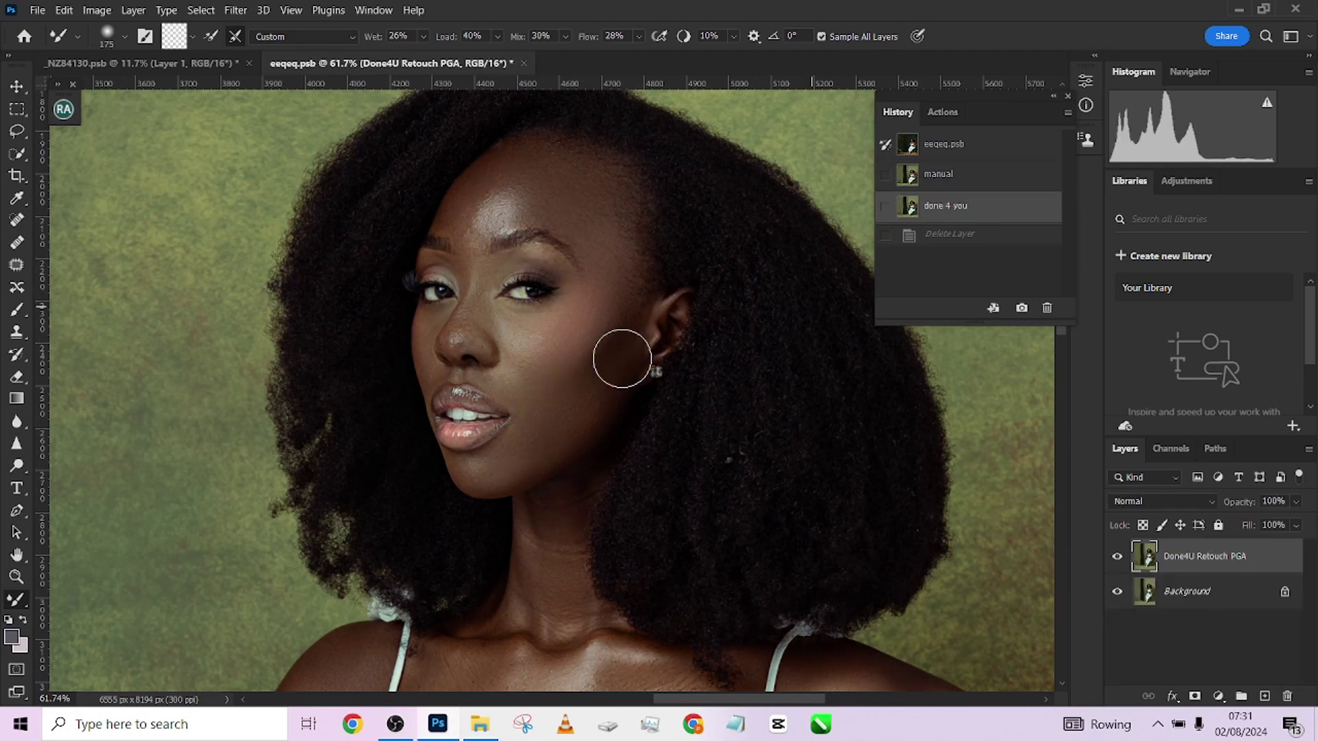
scroll(565, 235, down, 5)
mouse_move(633, 393)
mouse_down()
mouse_move(630, 280)
mouse_move(631, 363)
mouse_up()
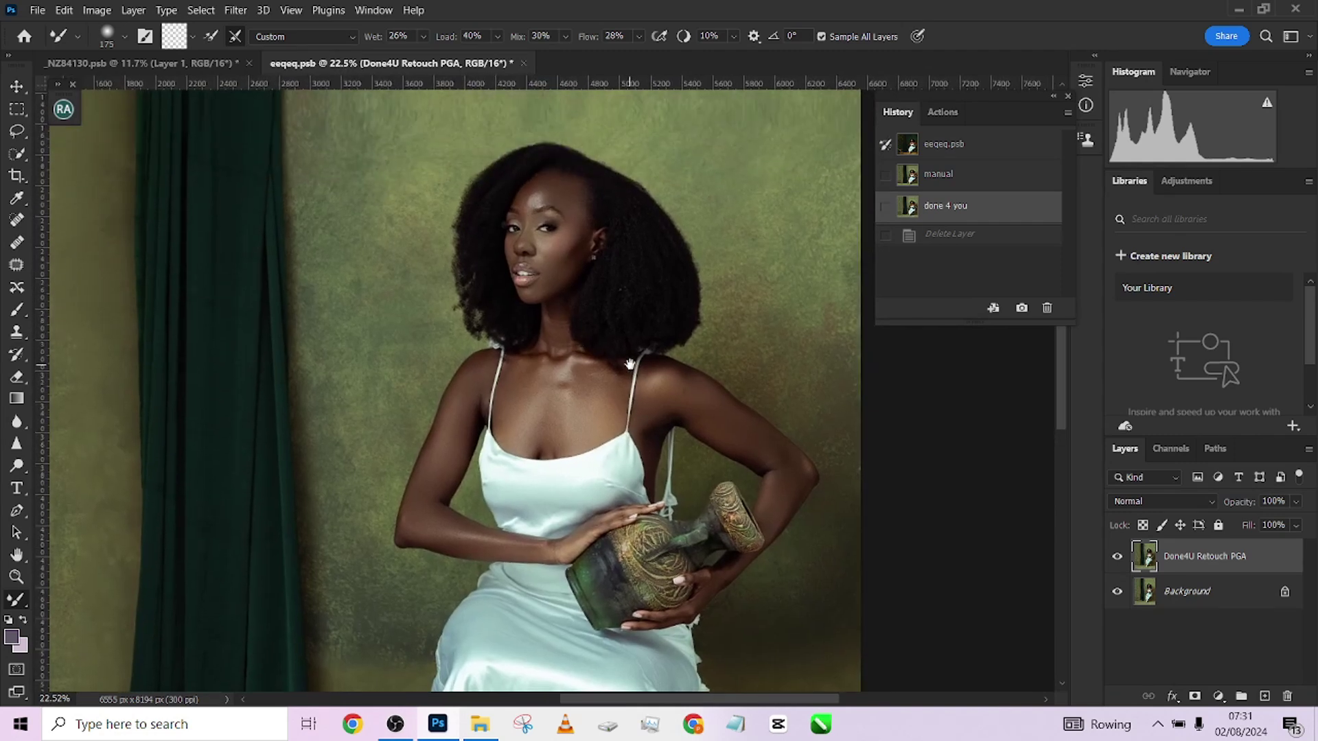
click(983, 182)
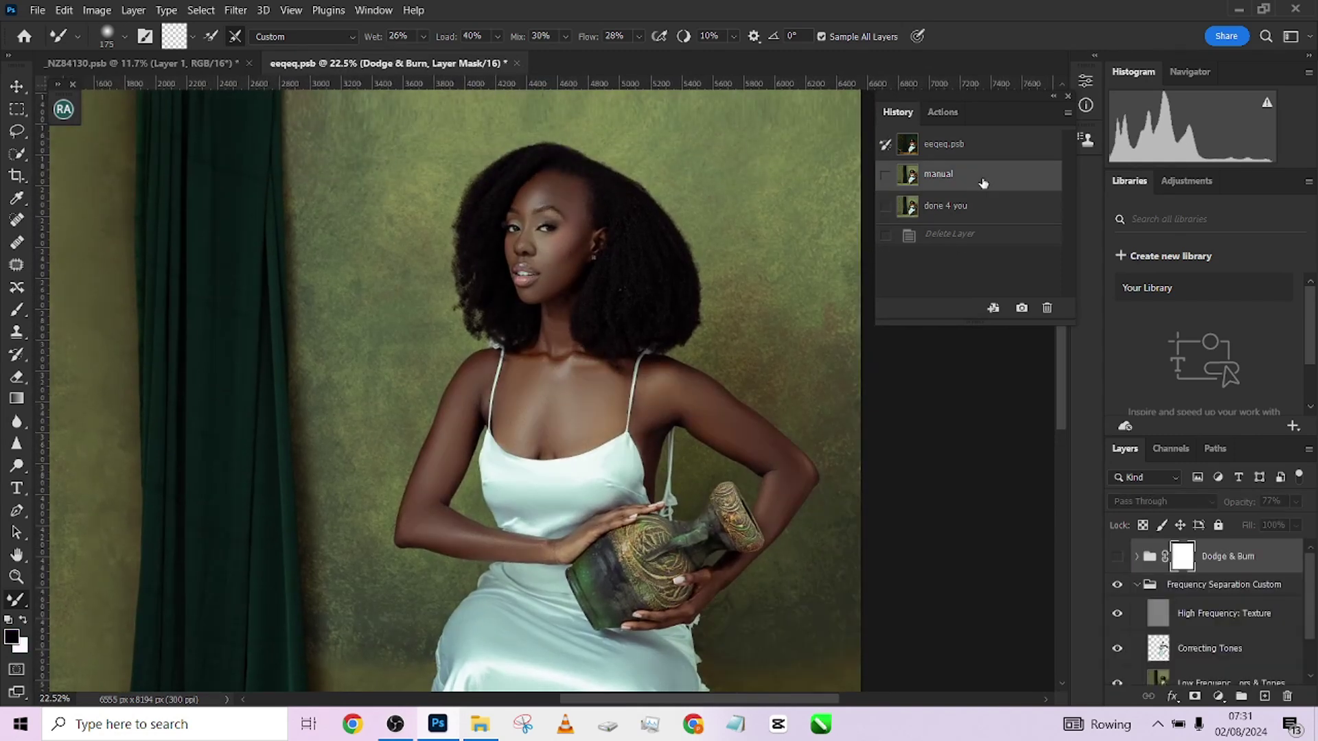
click(978, 218)
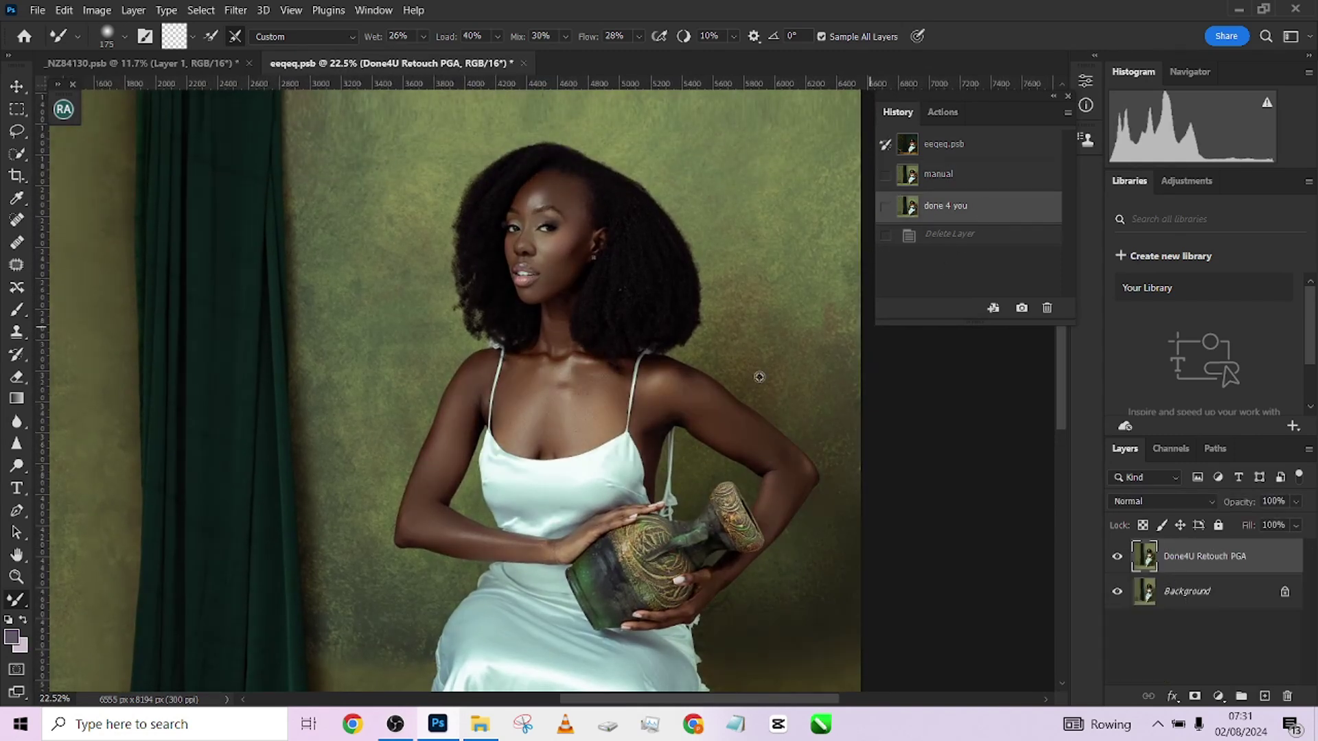
Step: Compare the two snapshots again on the upper body, finishing on the 'manual' retouch
scroll(556, 328, down, 2)
scroll(556, 327, down, 1)
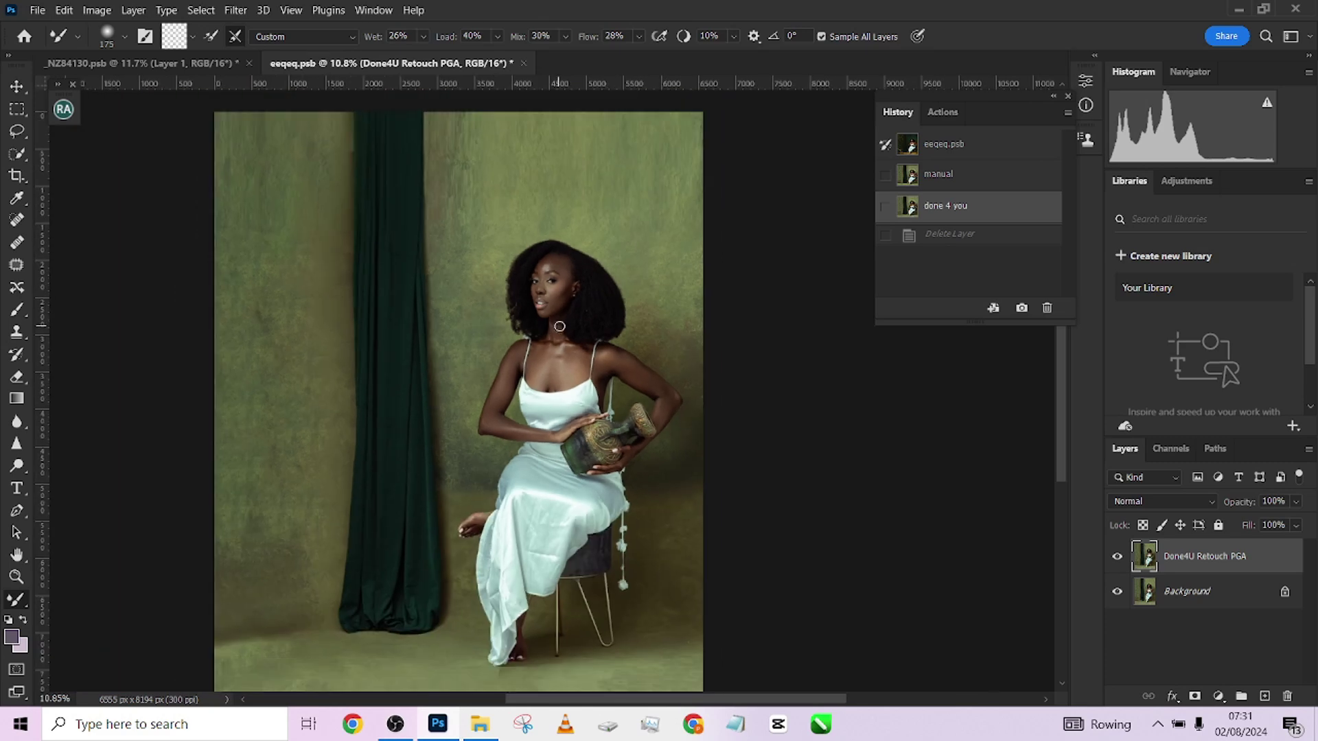
click(960, 180)
scroll(718, 347, up, 3)
drag(693, 347, 746, 385)
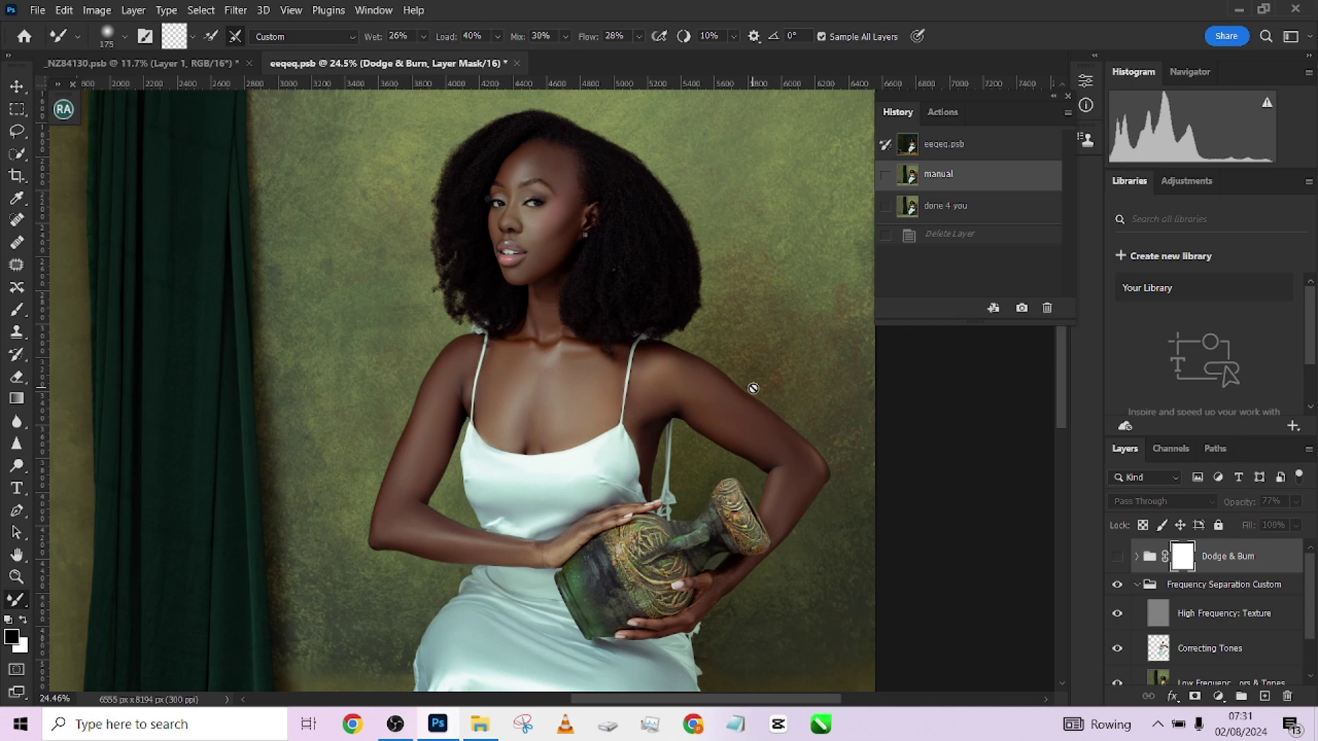
click(1010, 219)
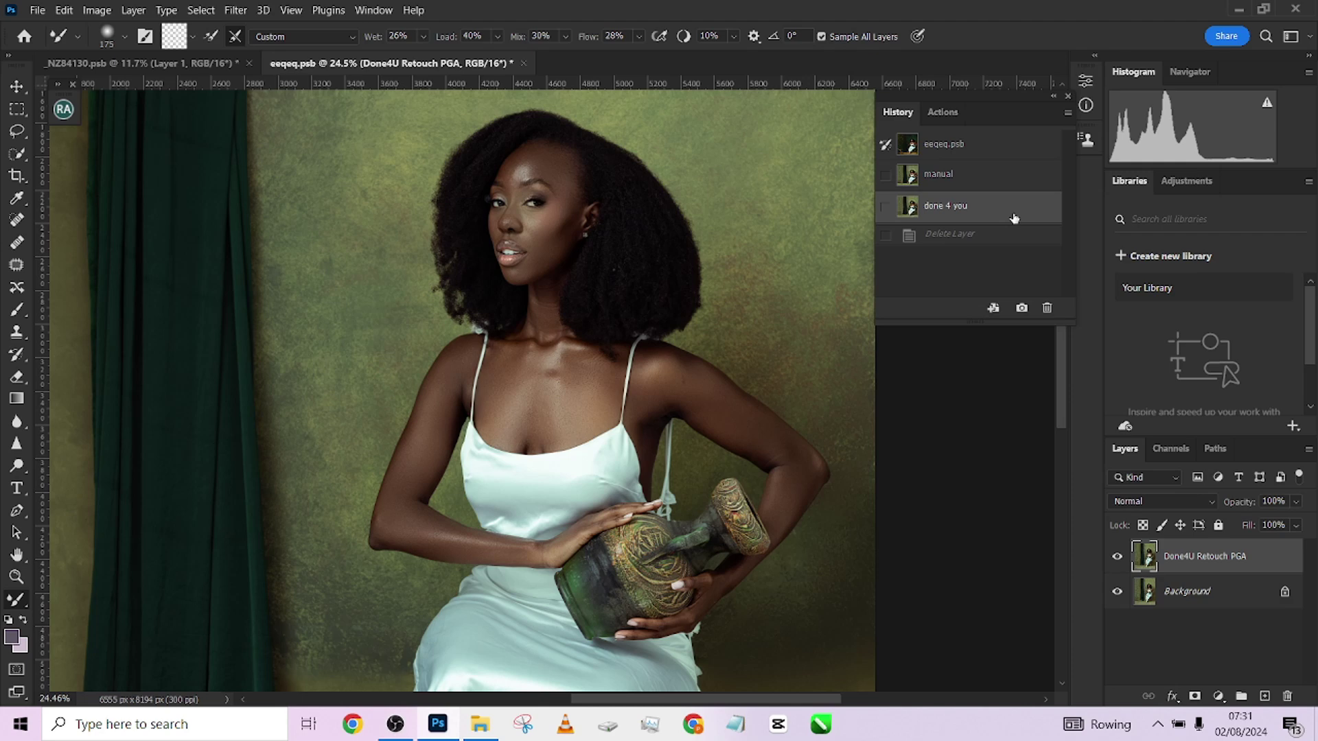
click(996, 183)
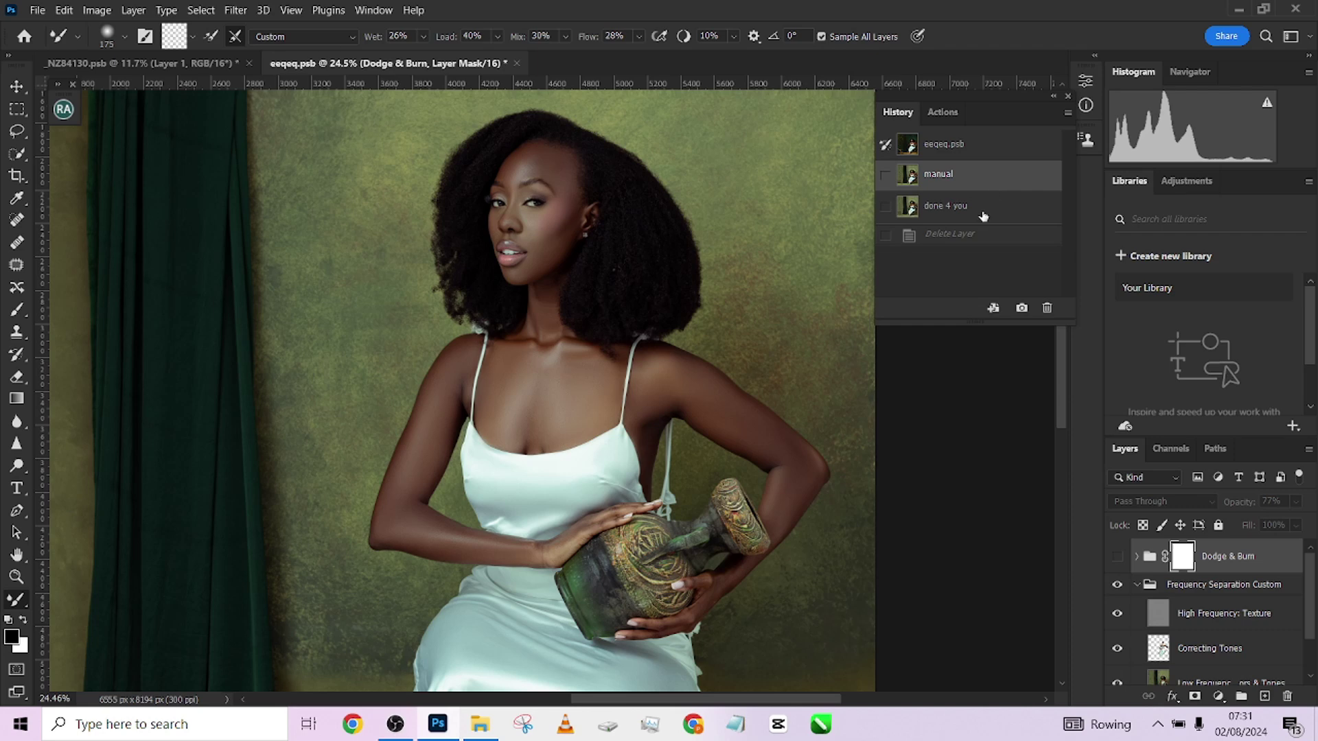
click(983, 208)
click(988, 185)
click(991, 205)
click(996, 186)
Step: Collapse Frequency Separation Custom and toggle the Dodge & Burn group to compare the face
click(1136, 584)
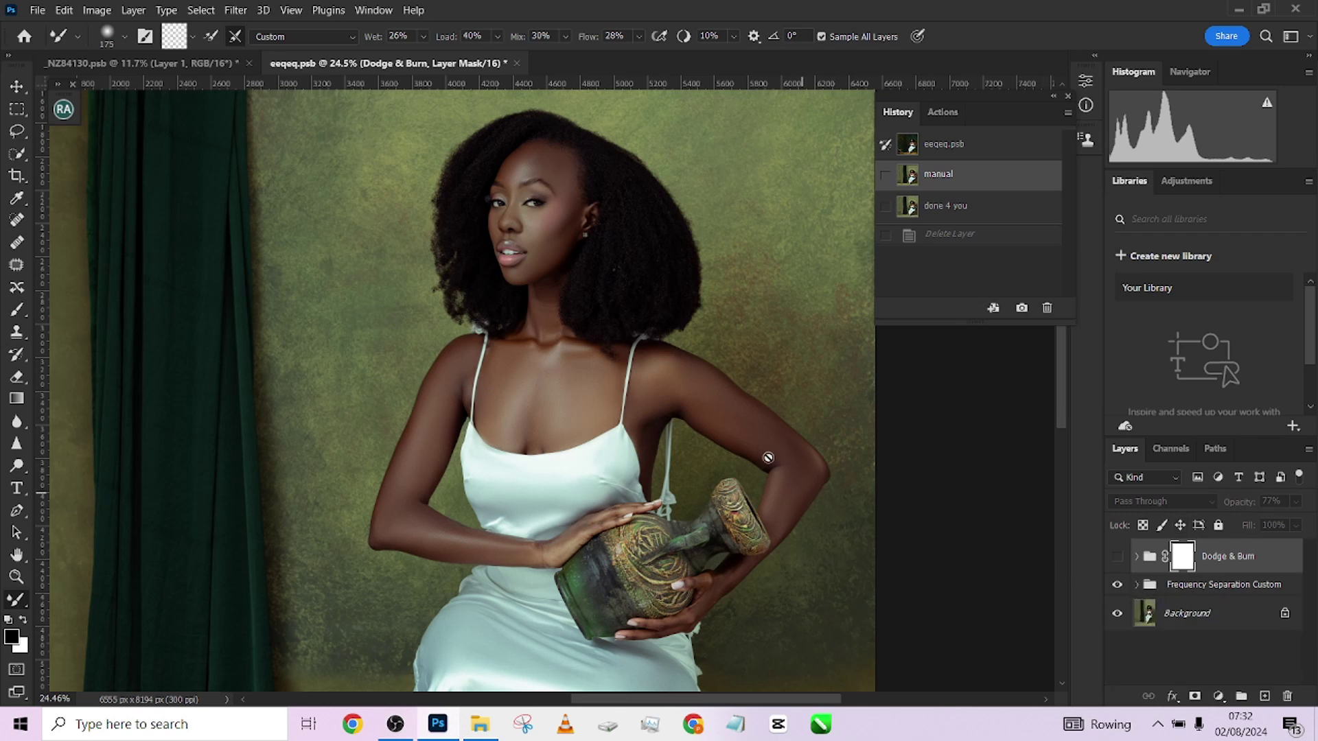
scroll(581, 274, up, 3)
mouse_move(533, 318)
mouse_down()
mouse_move(573, 500)
mouse_move(574, 436)
mouse_up()
click(1118, 562)
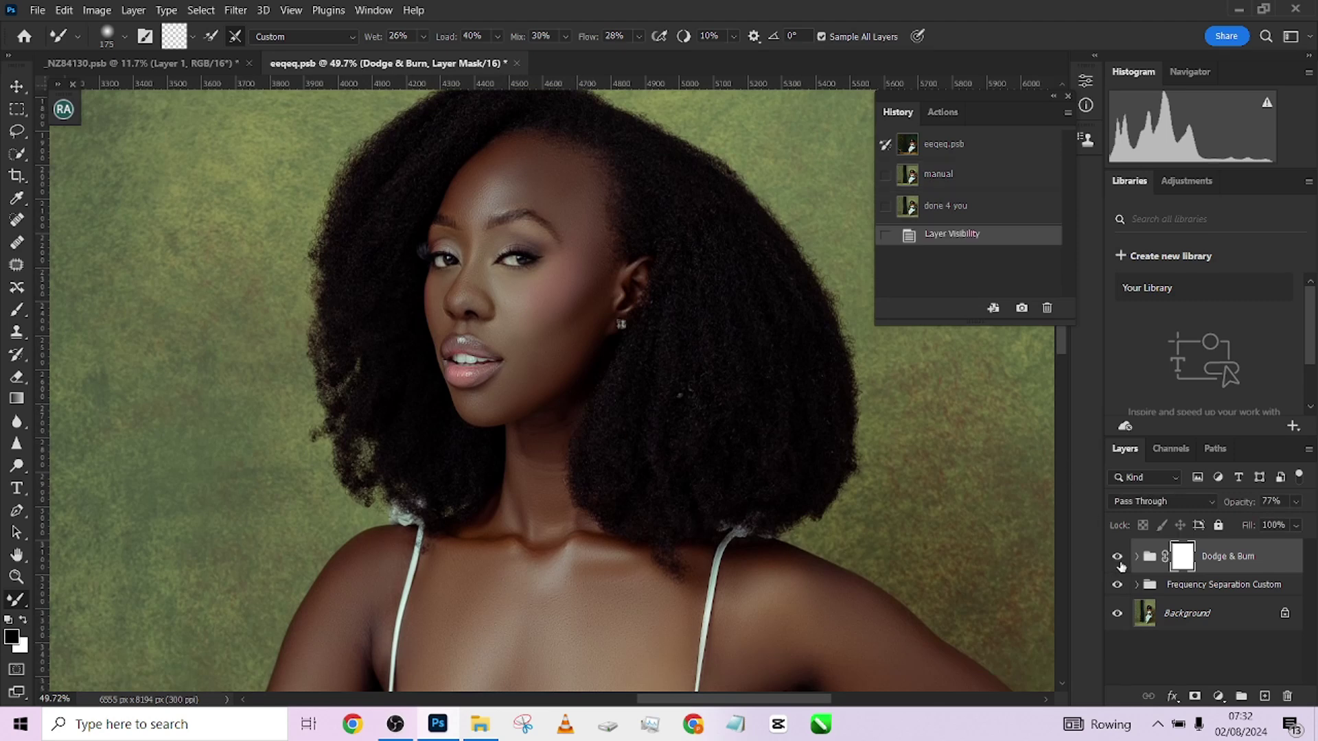
click(1120, 561)
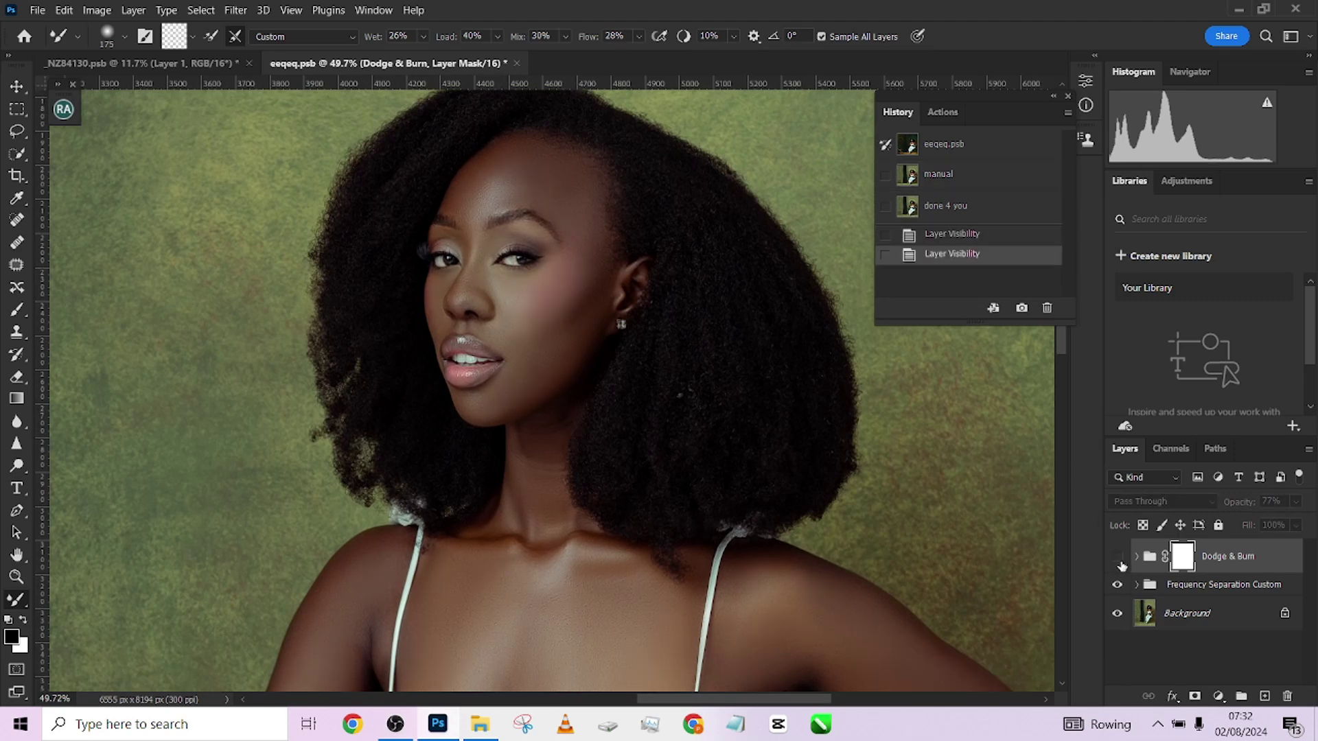
click(1118, 559)
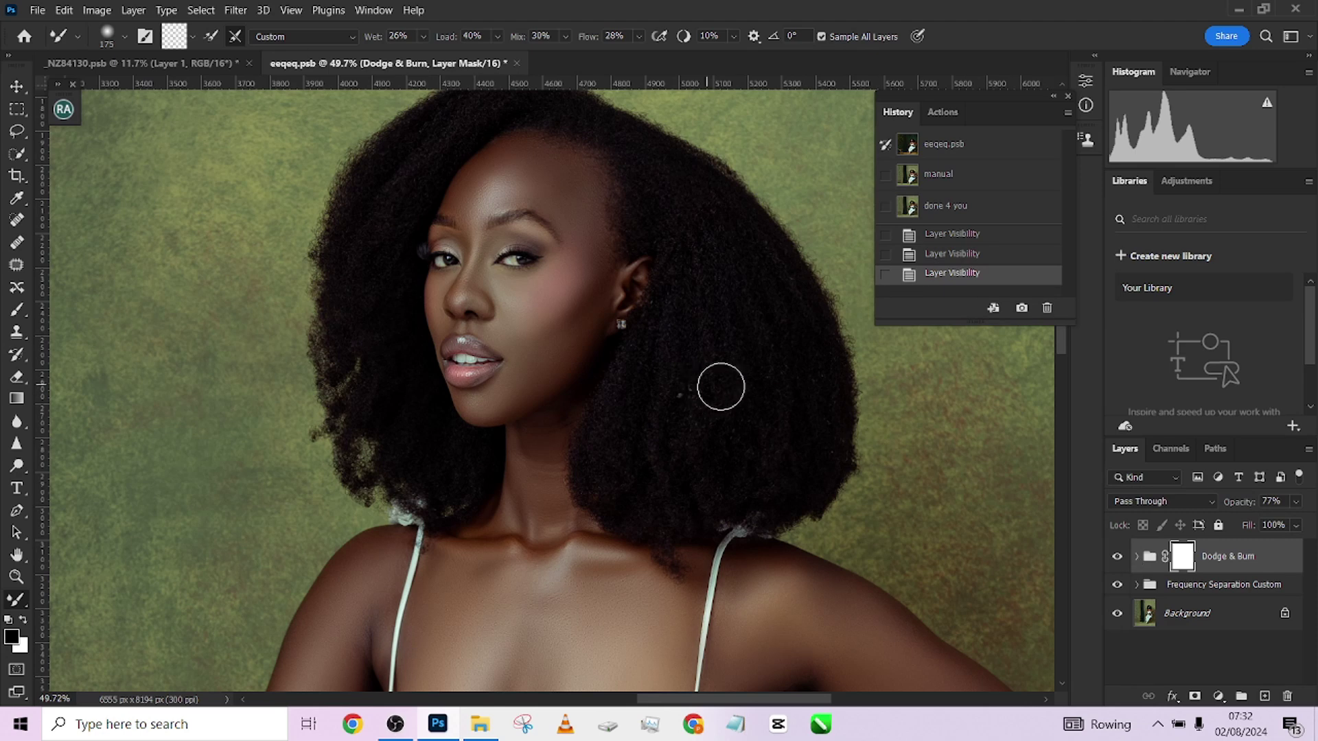
scroll(563, 345, up, 2)
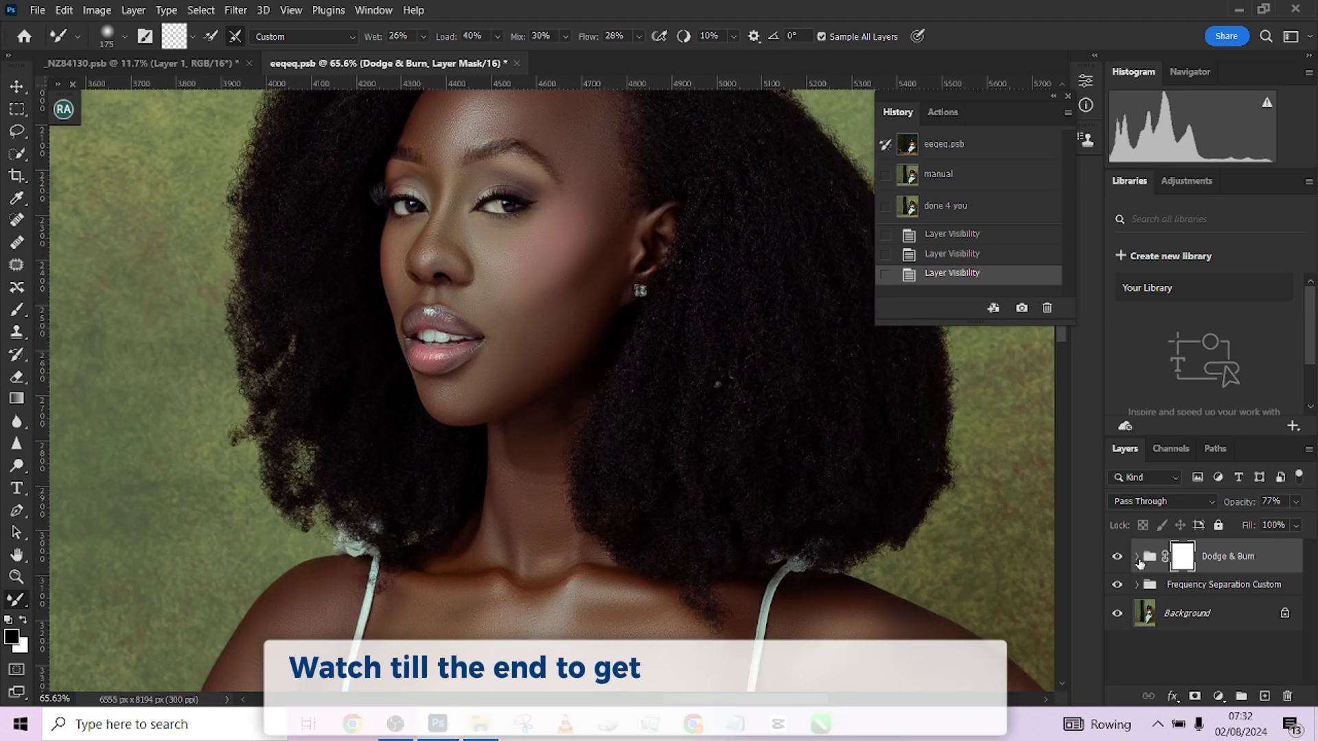
Step: Expand Dodge & Burn, hide the Dodge Curve layer and select Burn Curve
click(1137, 558)
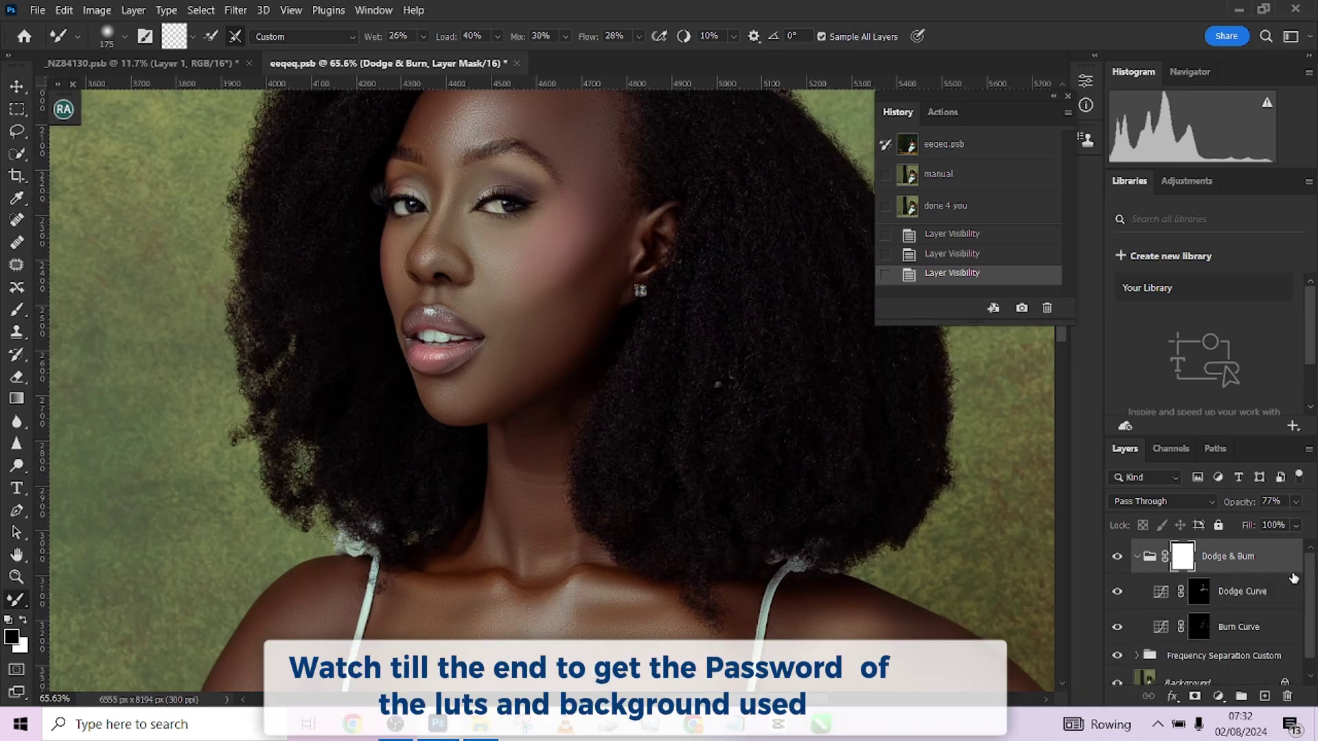
scroll(1279, 604, down, 1)
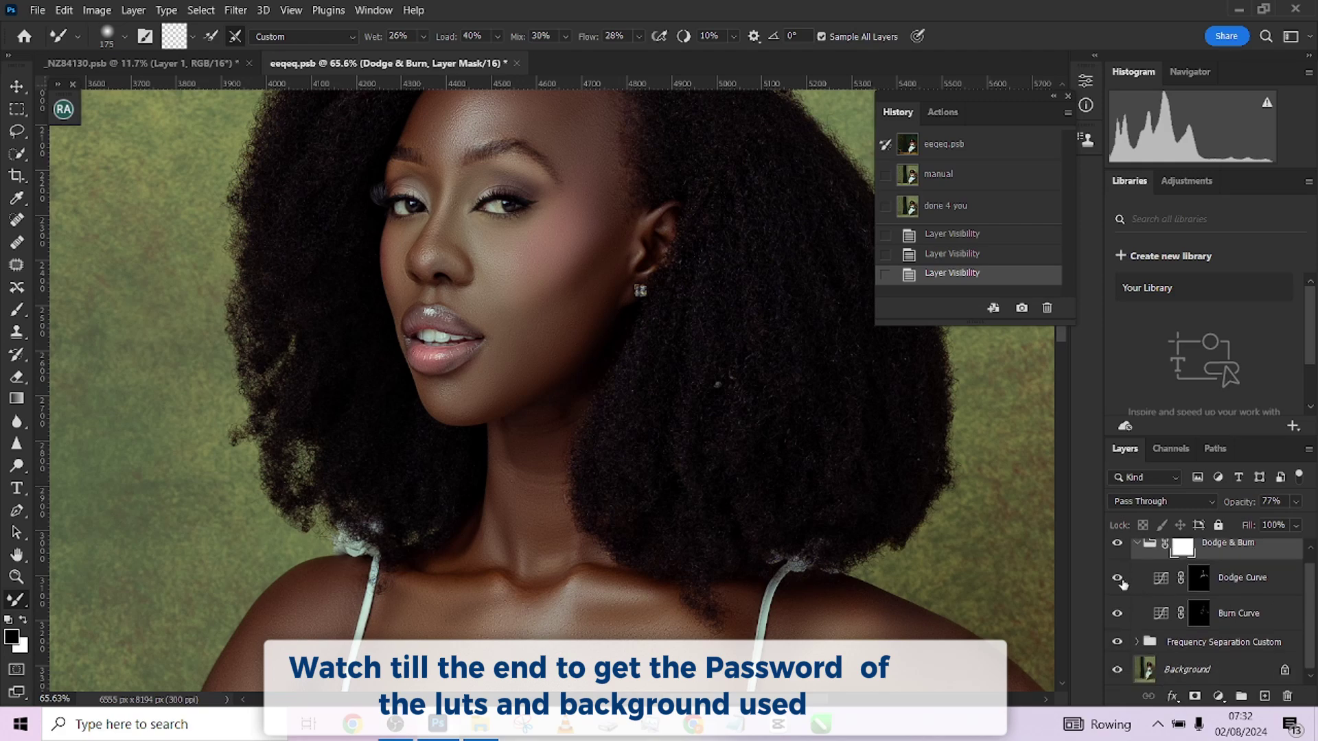
click(1118, 579)
click(1270, 624)
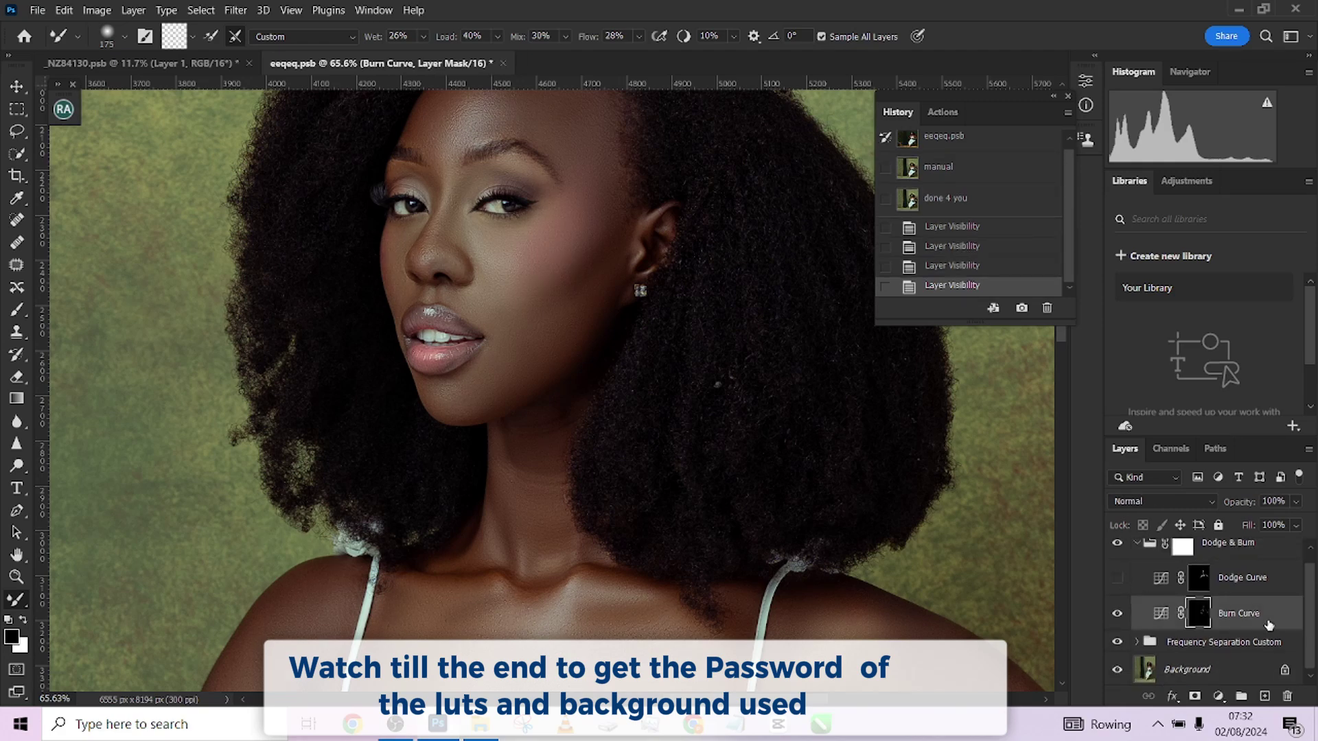
Step: Inspect the Burn Curve mask on its own, then return to the photo and toggle Burn Curve
alt+click(1198, 620)
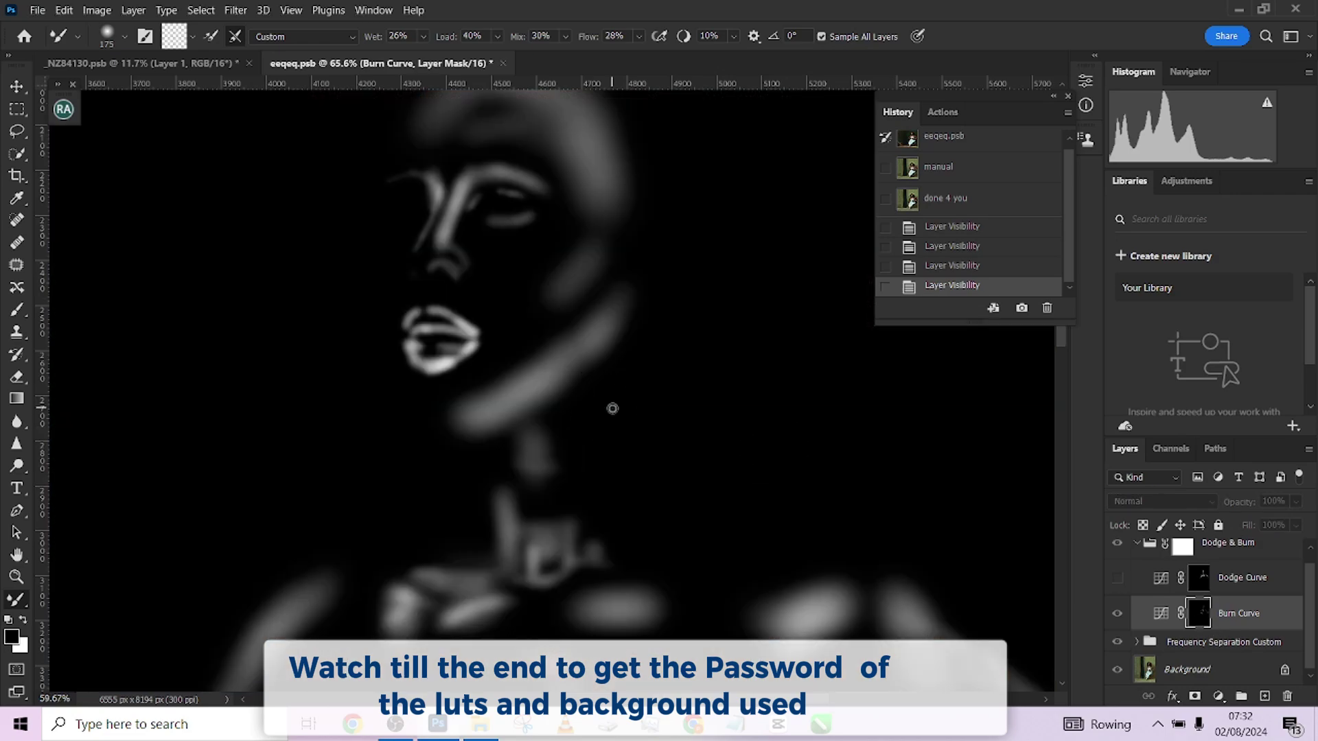
scroll(612, 409, down, 5)
scroll(613, 408, down, 1)
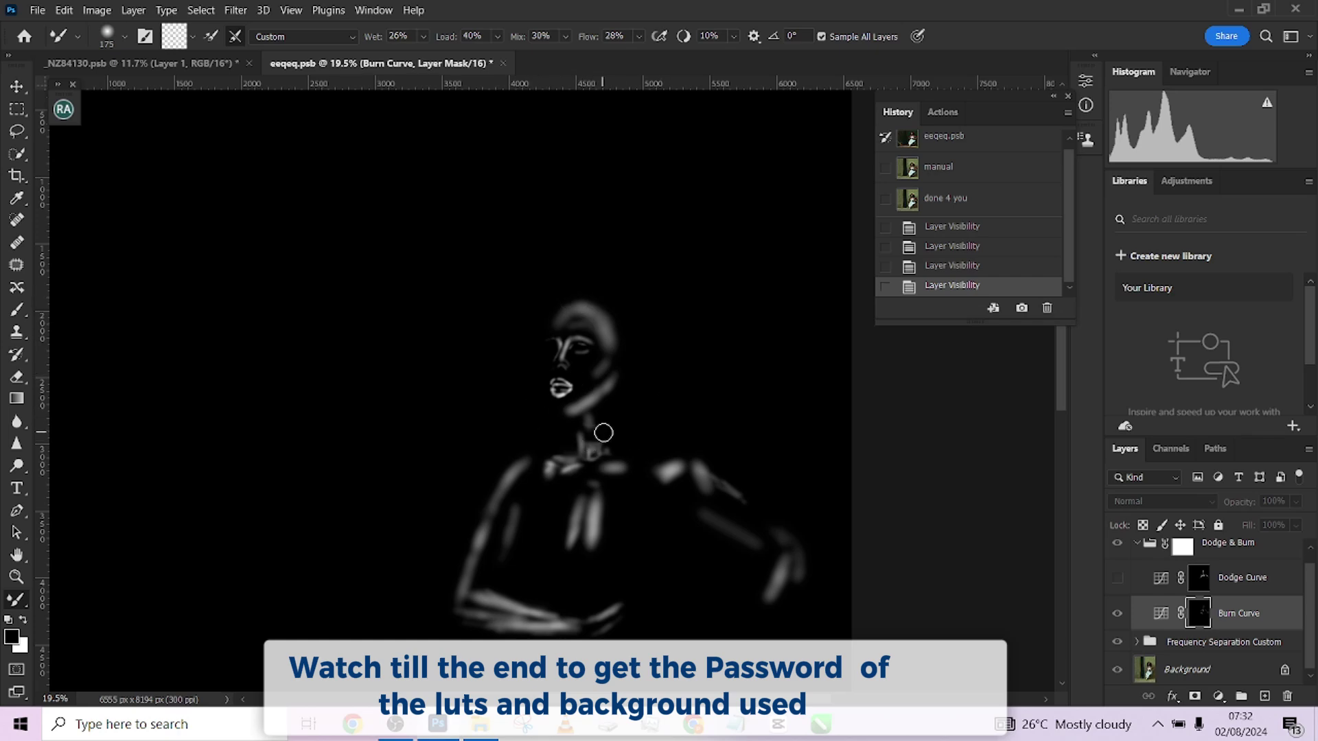
alt+click(1203, 621)
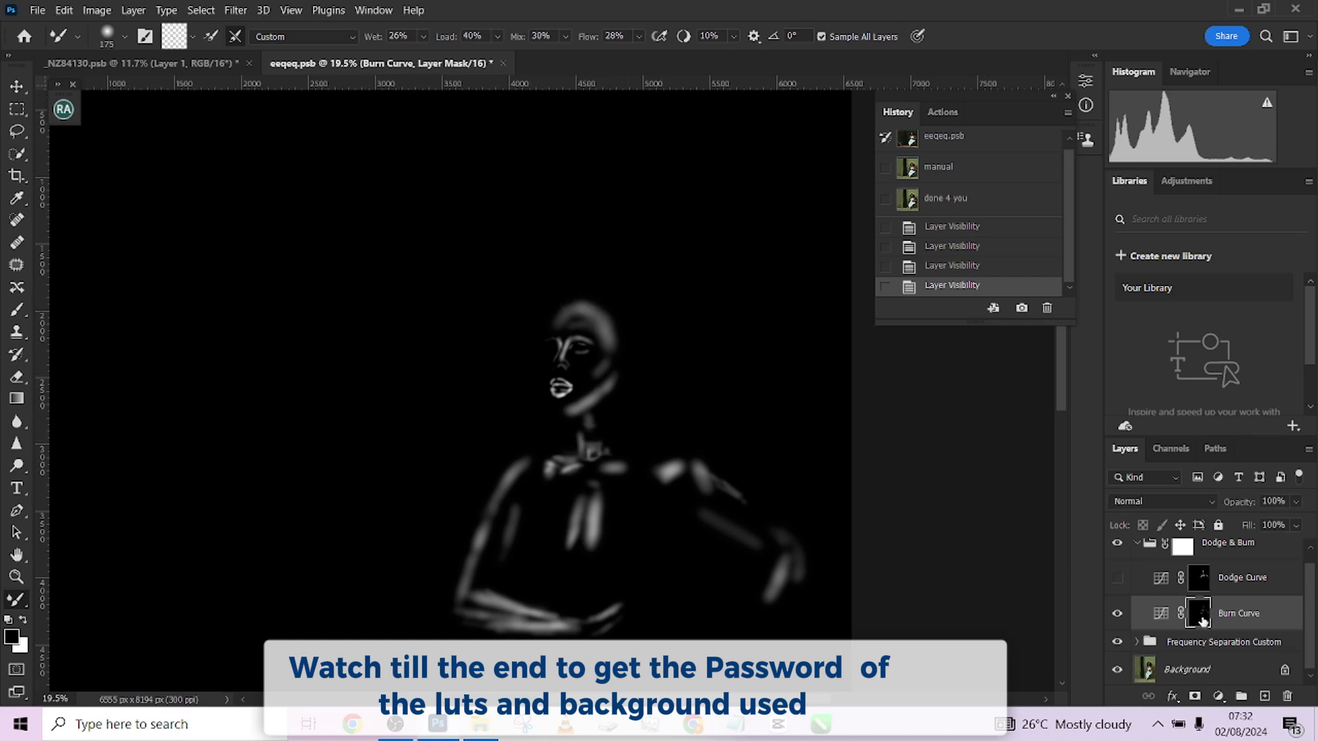
drag(470, 392, 495, 385)
drag(871, 403, 780, 429)
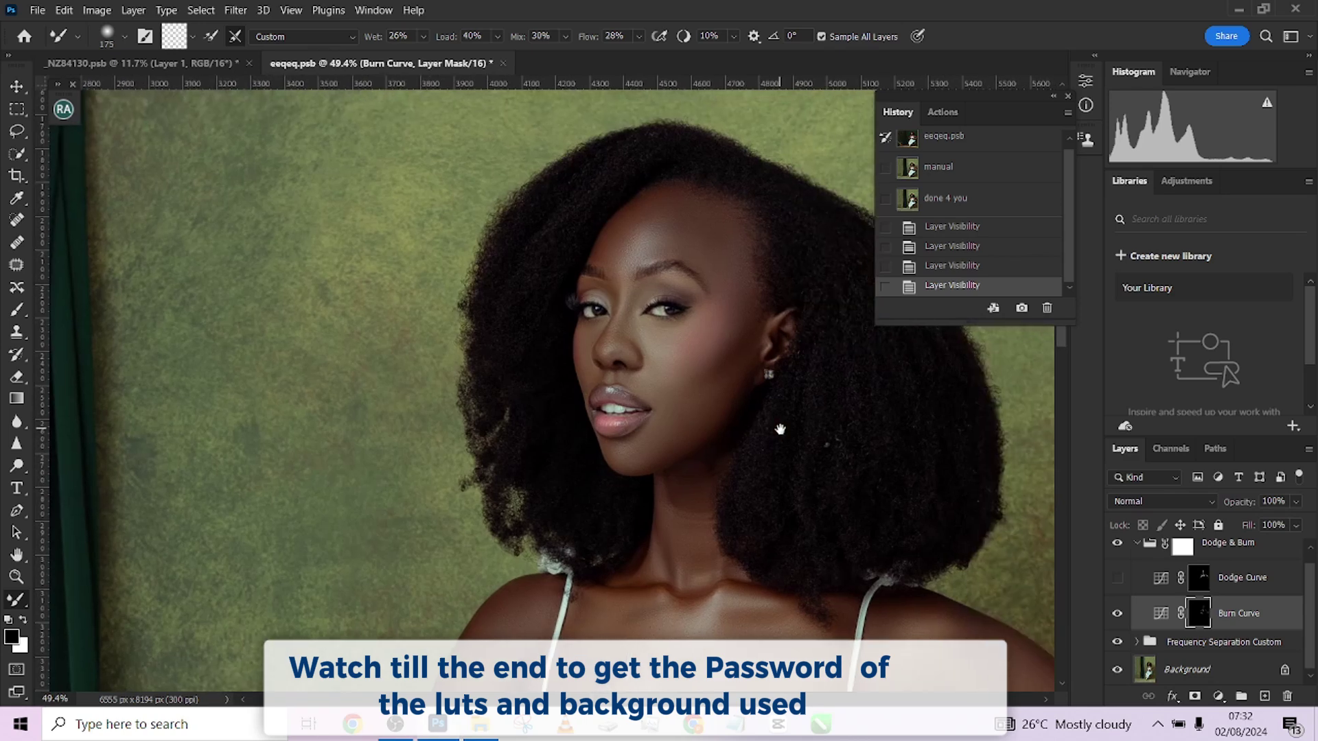
click(1118, 615)
click(1119, 615)
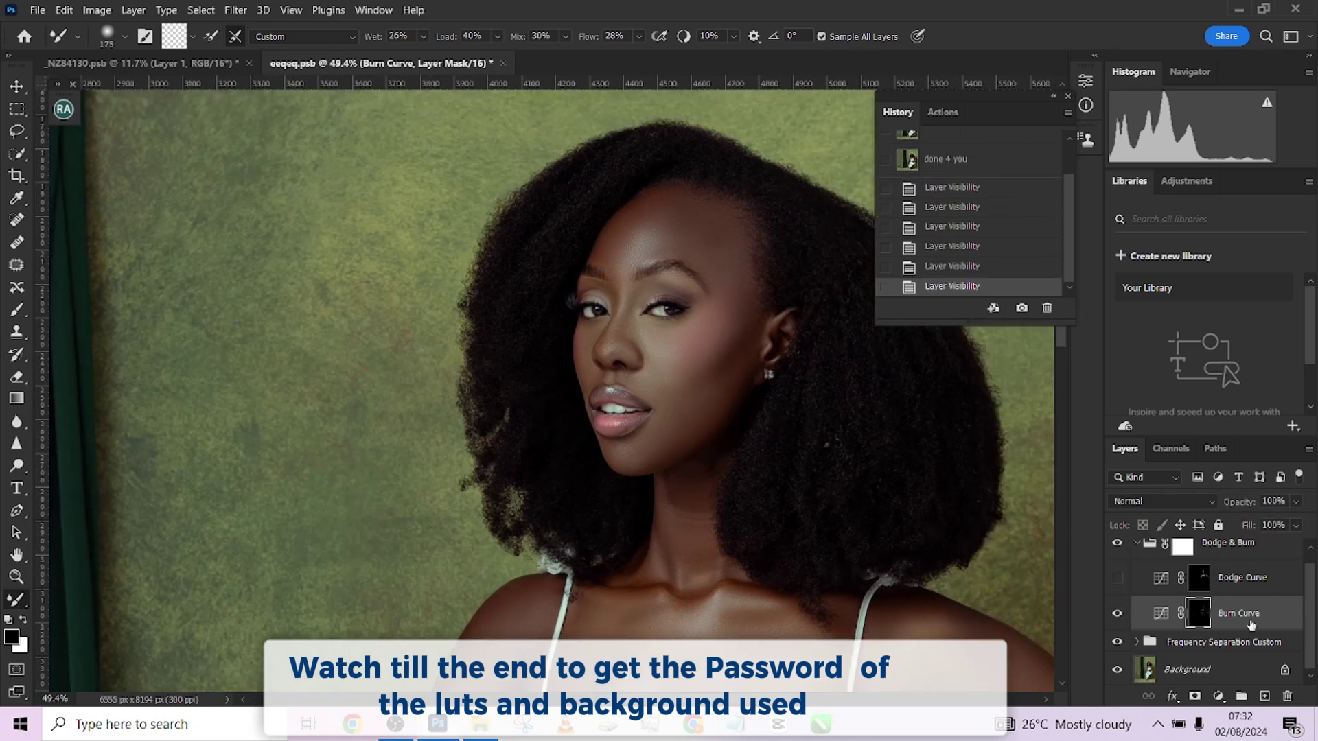
Step: Duplicate the Burn Curve layer and lower the Burn Curve copy to 25% opacity
key(ctrl+j)
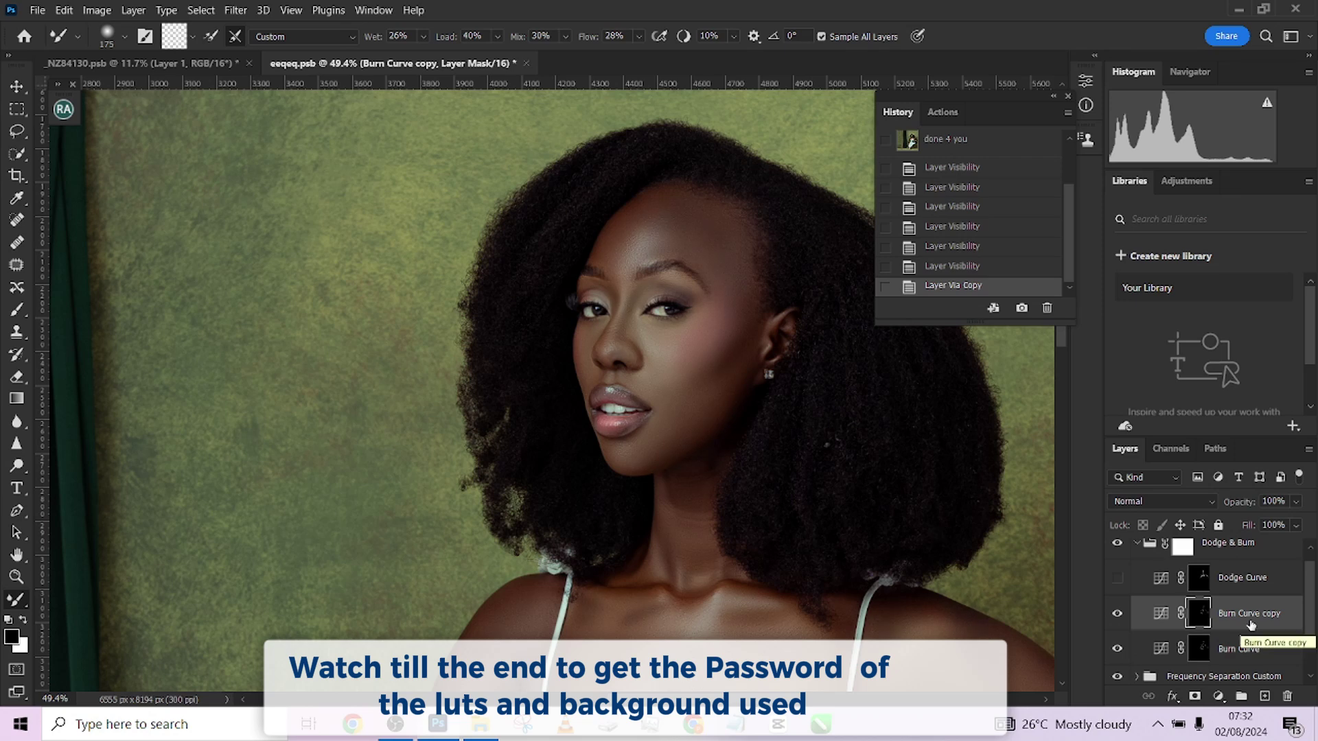
click(1118, 578)
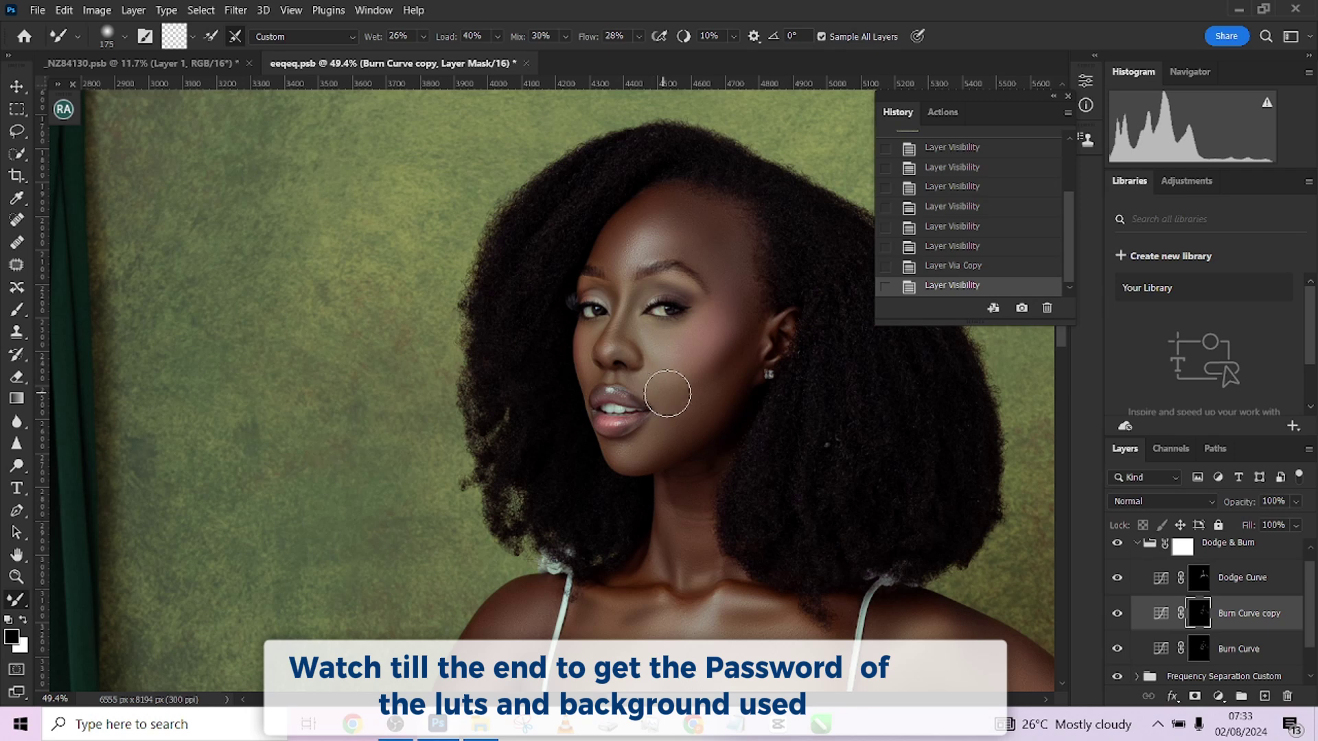
scroll(680, 412, down, 4)
drag(712, 440, 663, 386)
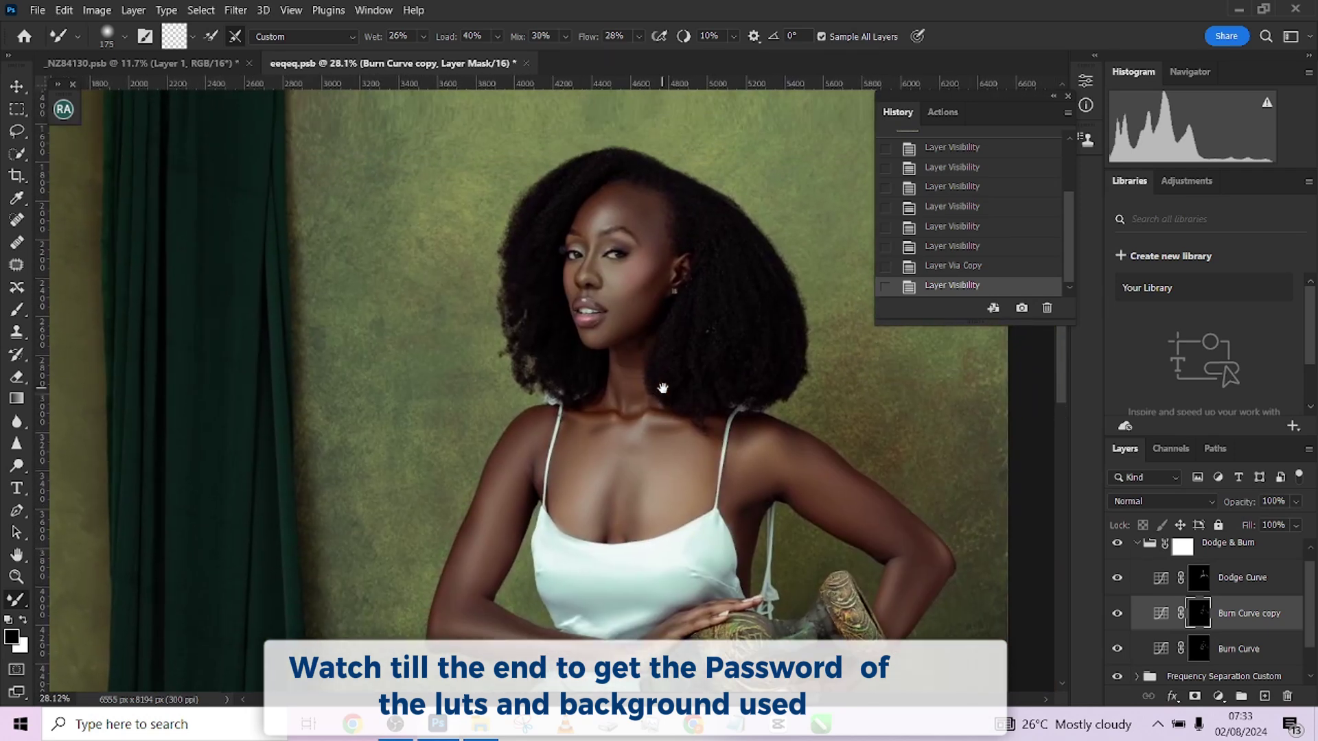
click(1117, 578)
click(1117, 579)
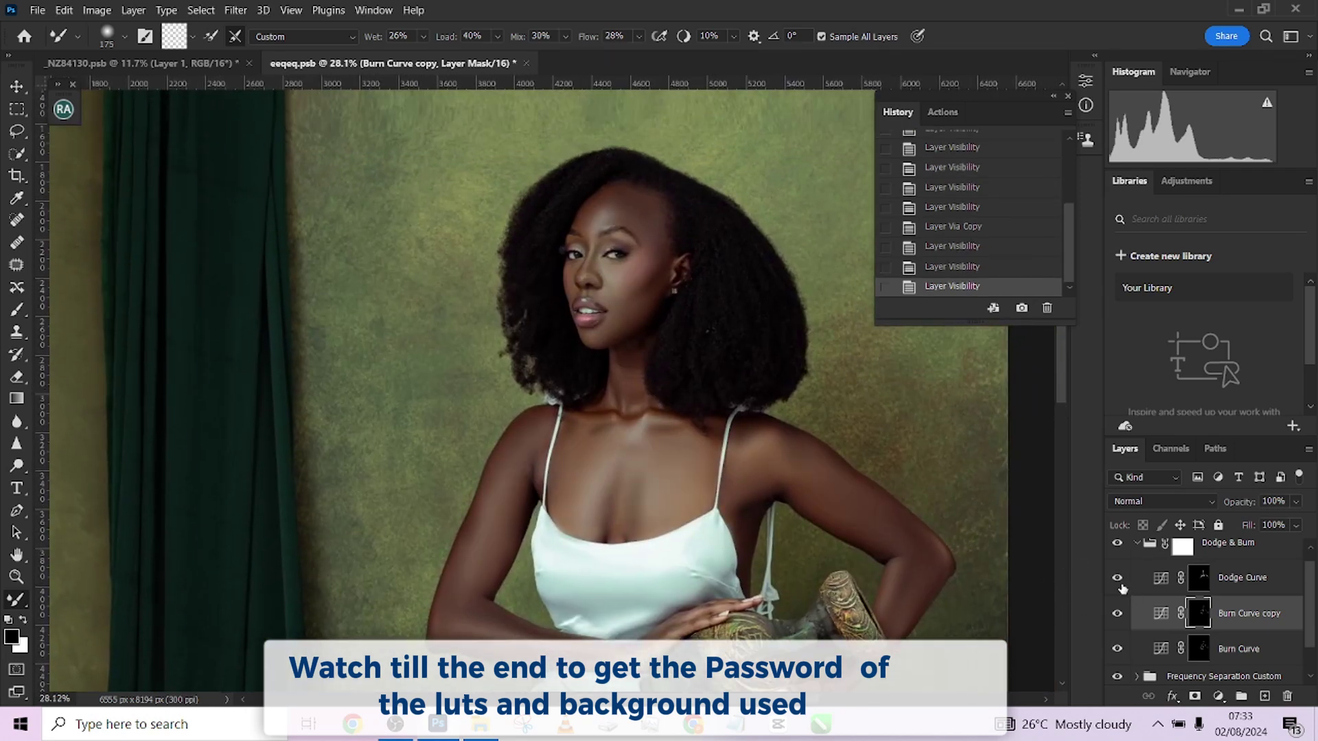
click(1296, 502)
drag(1258, 519, 1245, 521)
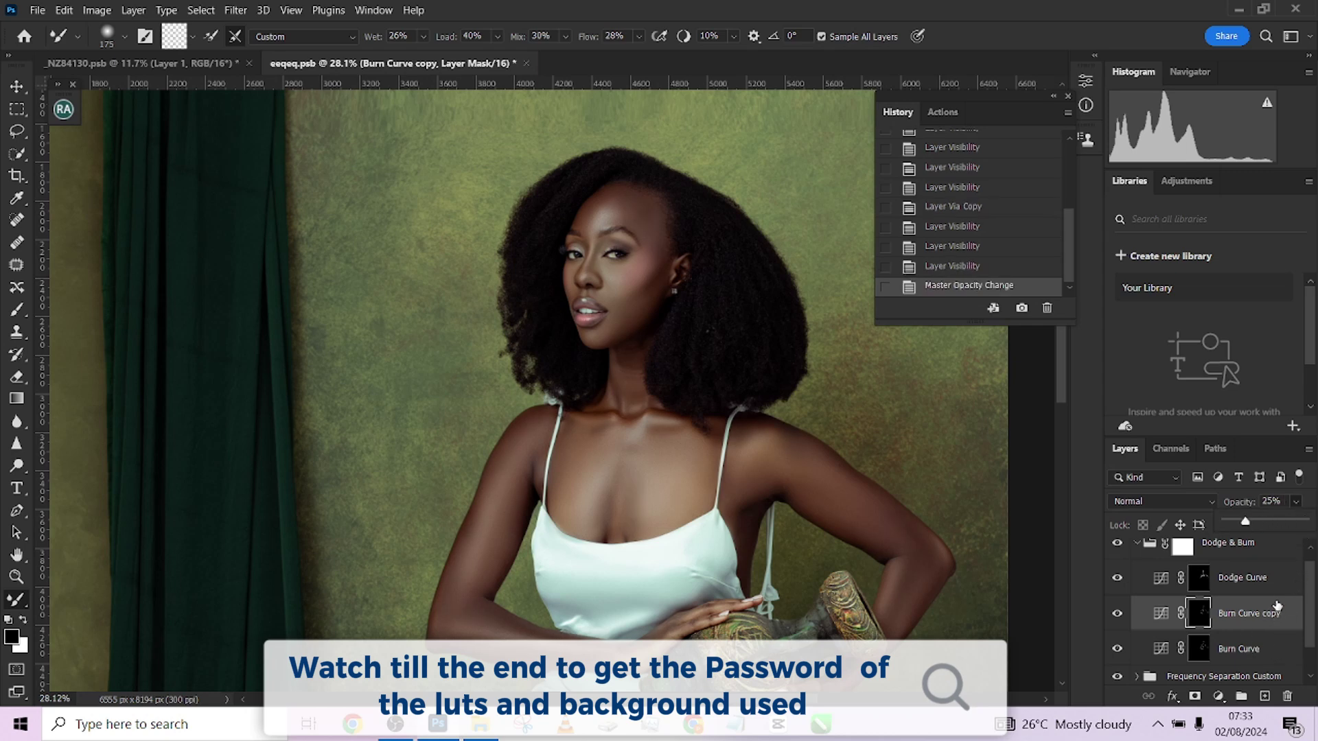
Step: Select Dodge Curve, compare the face with and without its brightening, and inspect its mask
click(1289, 586)
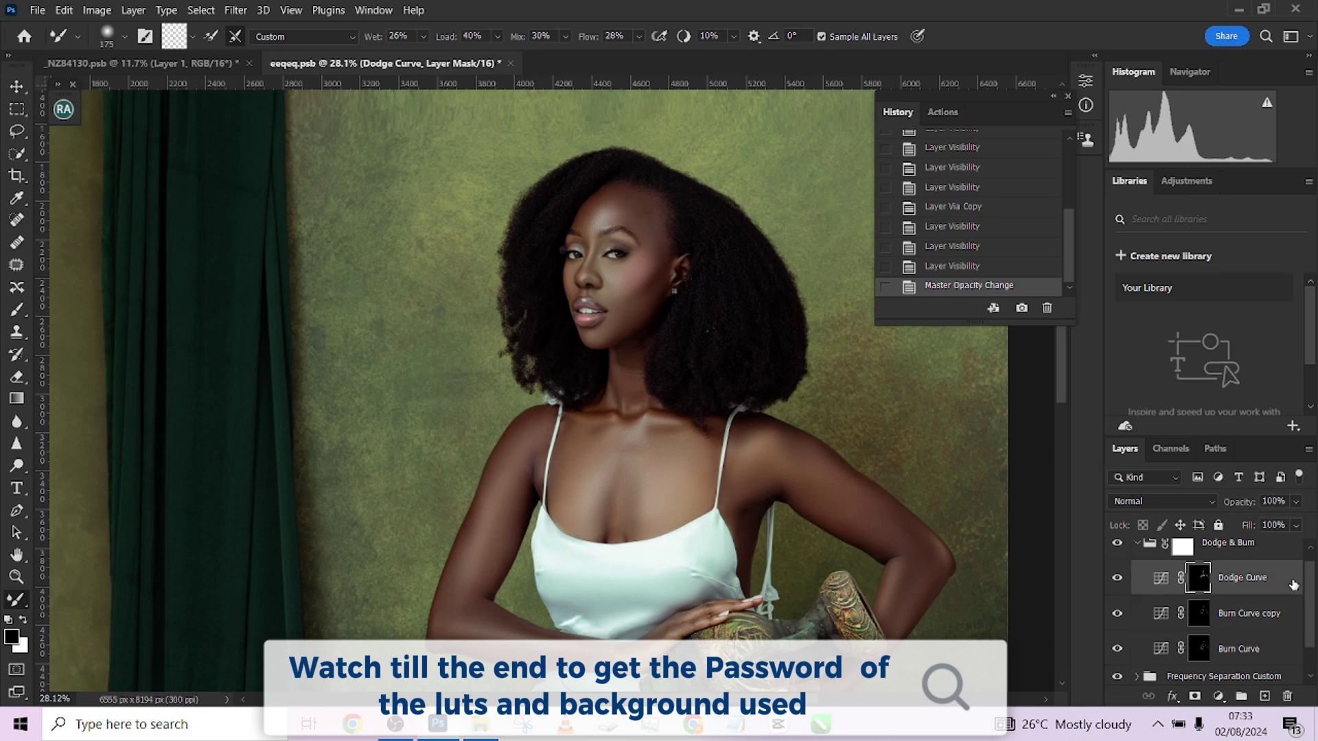
scroll(676, 370, up, 3)
drag(669, 375, 712, 483)
click(1118, 579)
click(1117, 579)
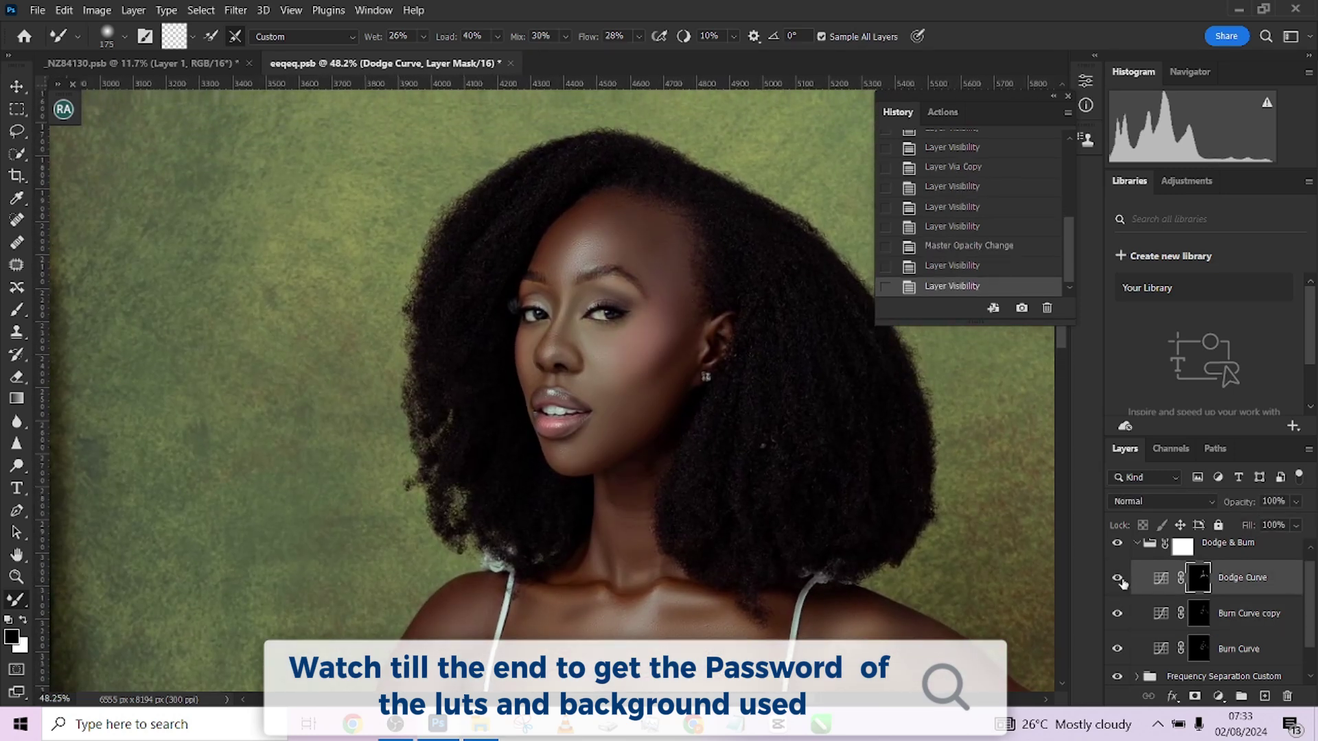
click(1117, 579)
click(1118, 578)
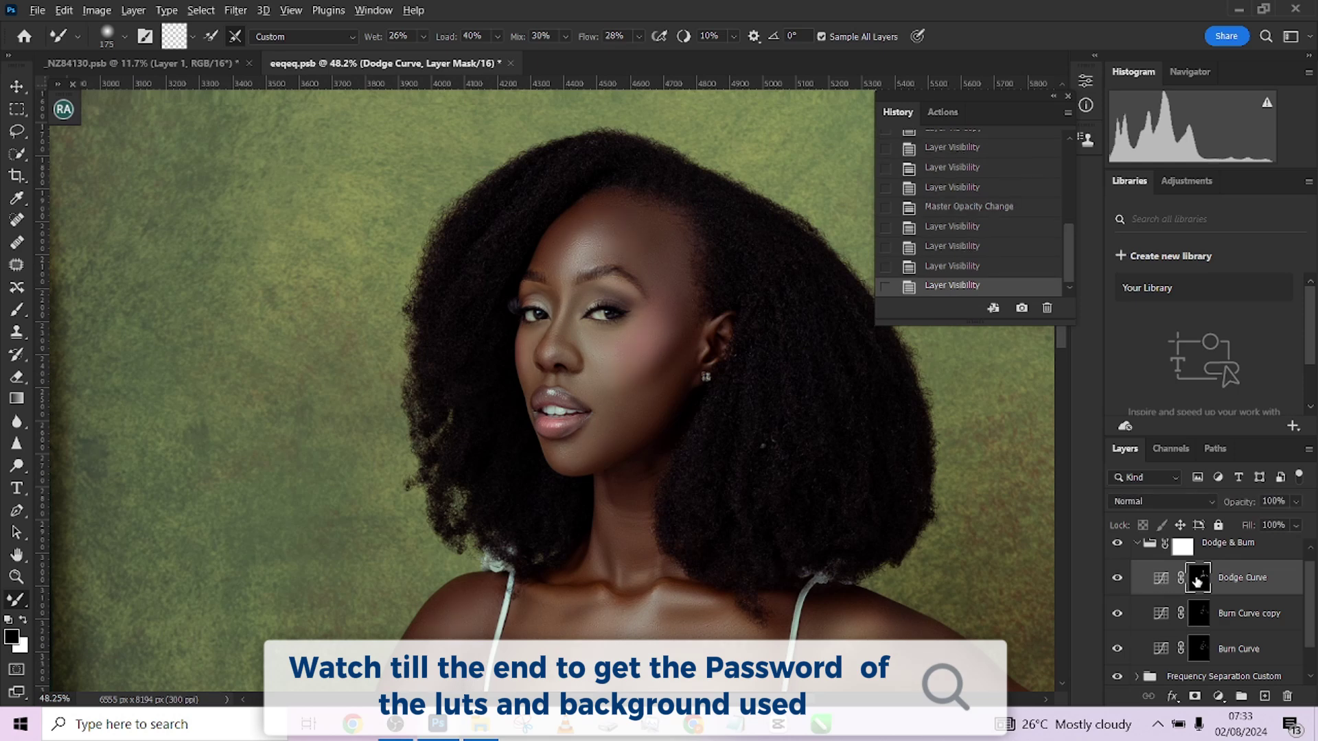
alt+click(1197, 581)
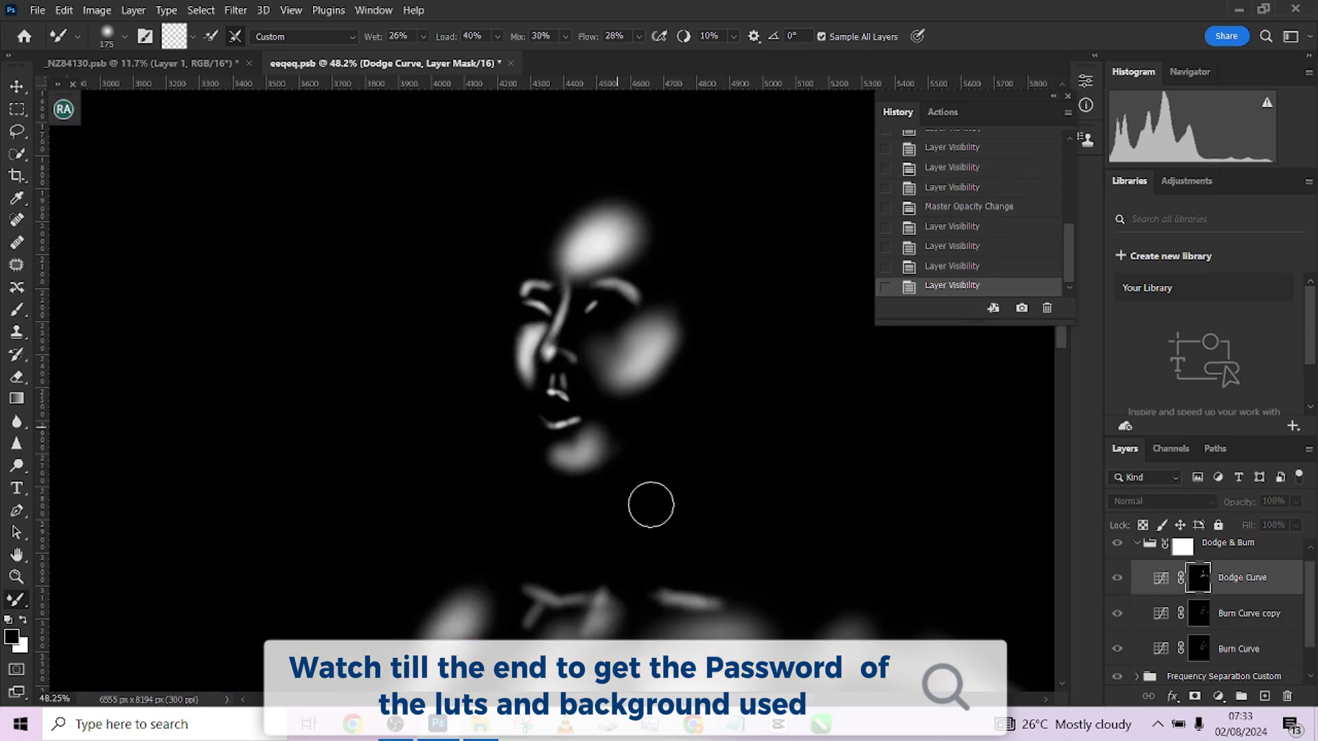
scroll(685, 411, down, 10)
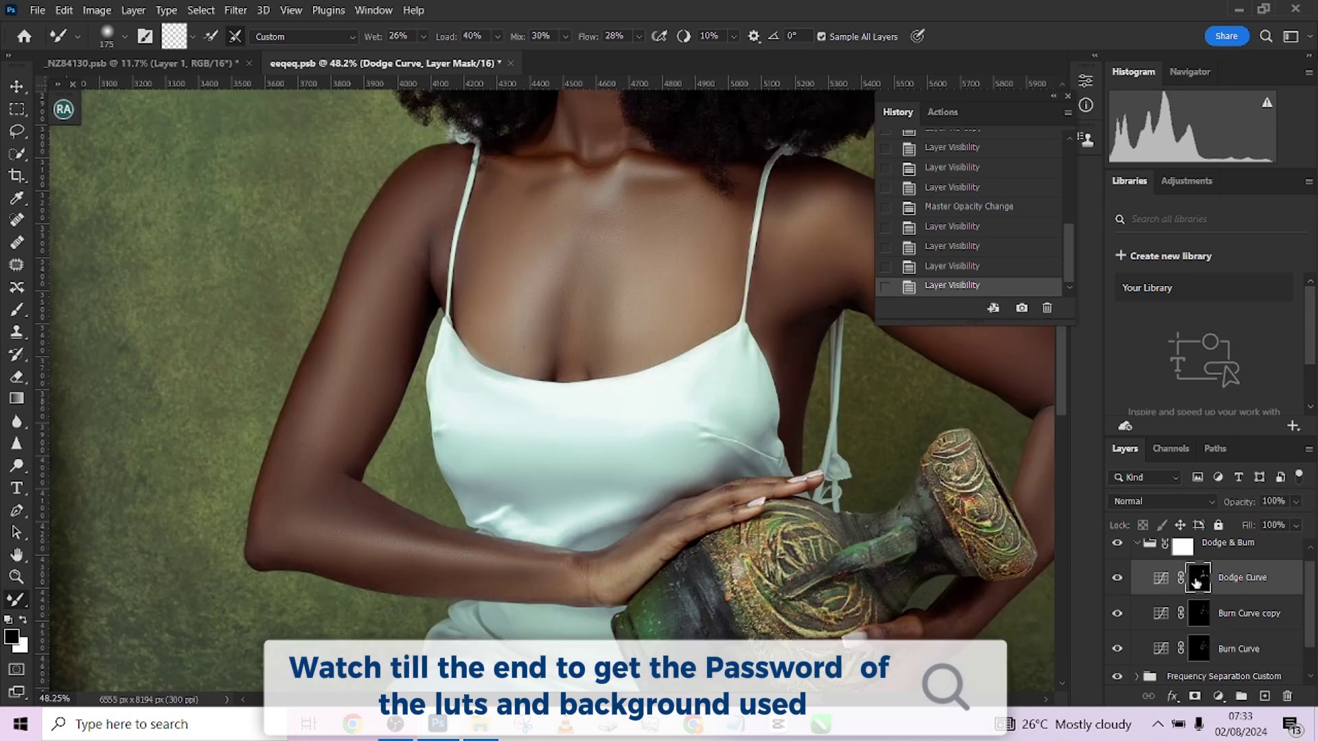
alt+click(1196, 582)
scroll(687, 371, up, 10)
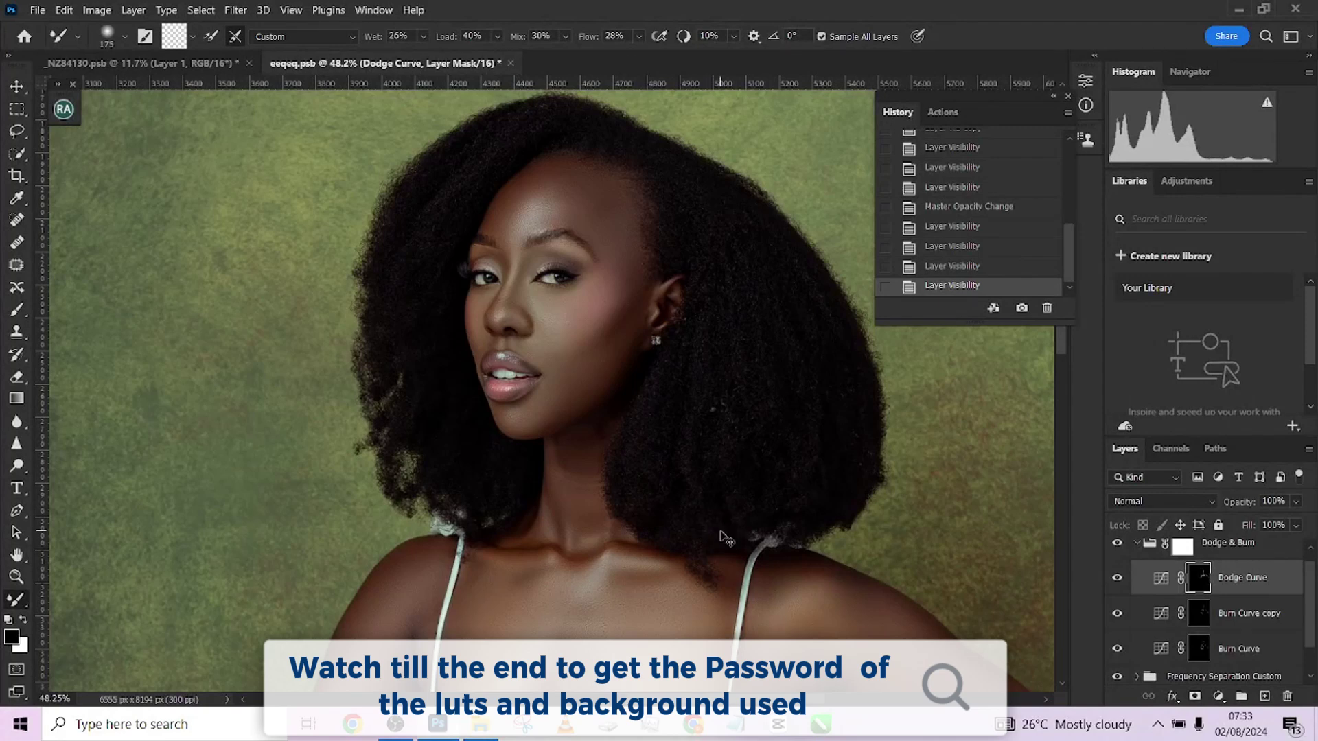
Step: Duplicate the Dodge Curve layer and set the copy's opacity to 49%
key(ctrl+j)
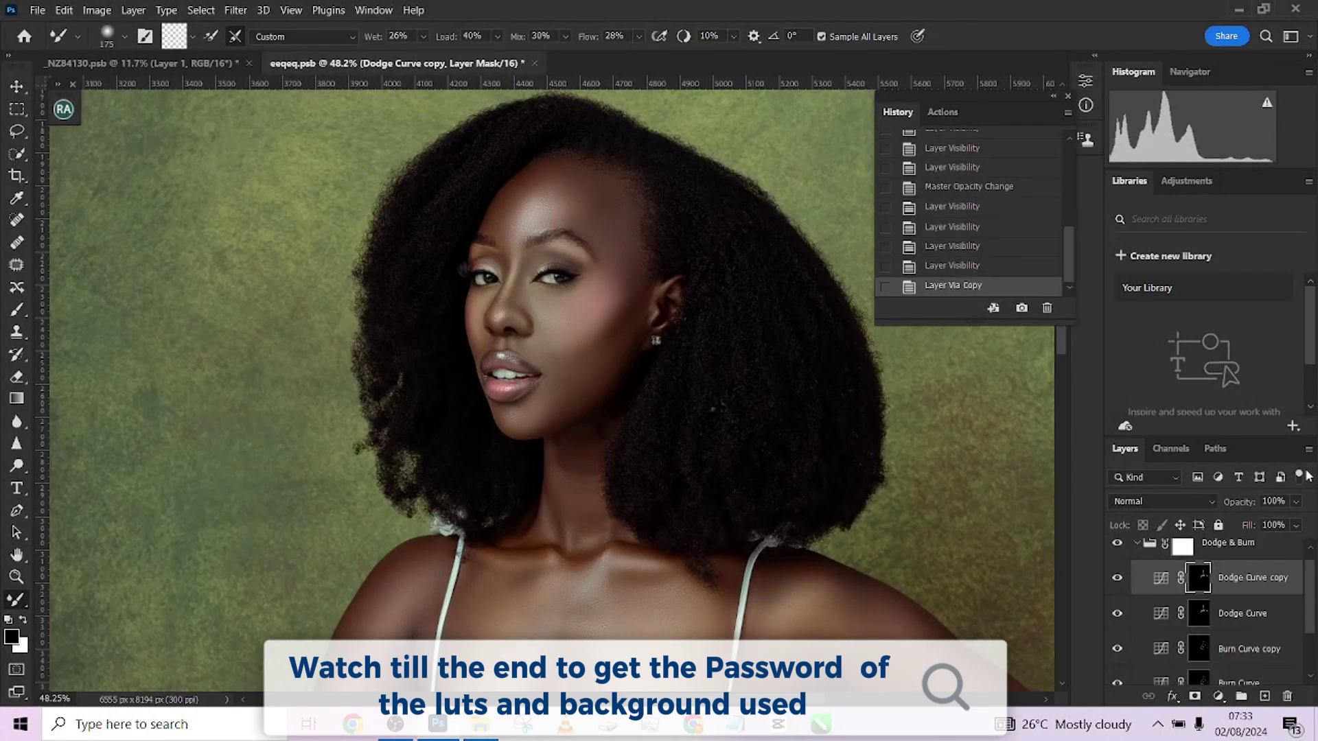
click(1299, 506)
click(1275, 522)
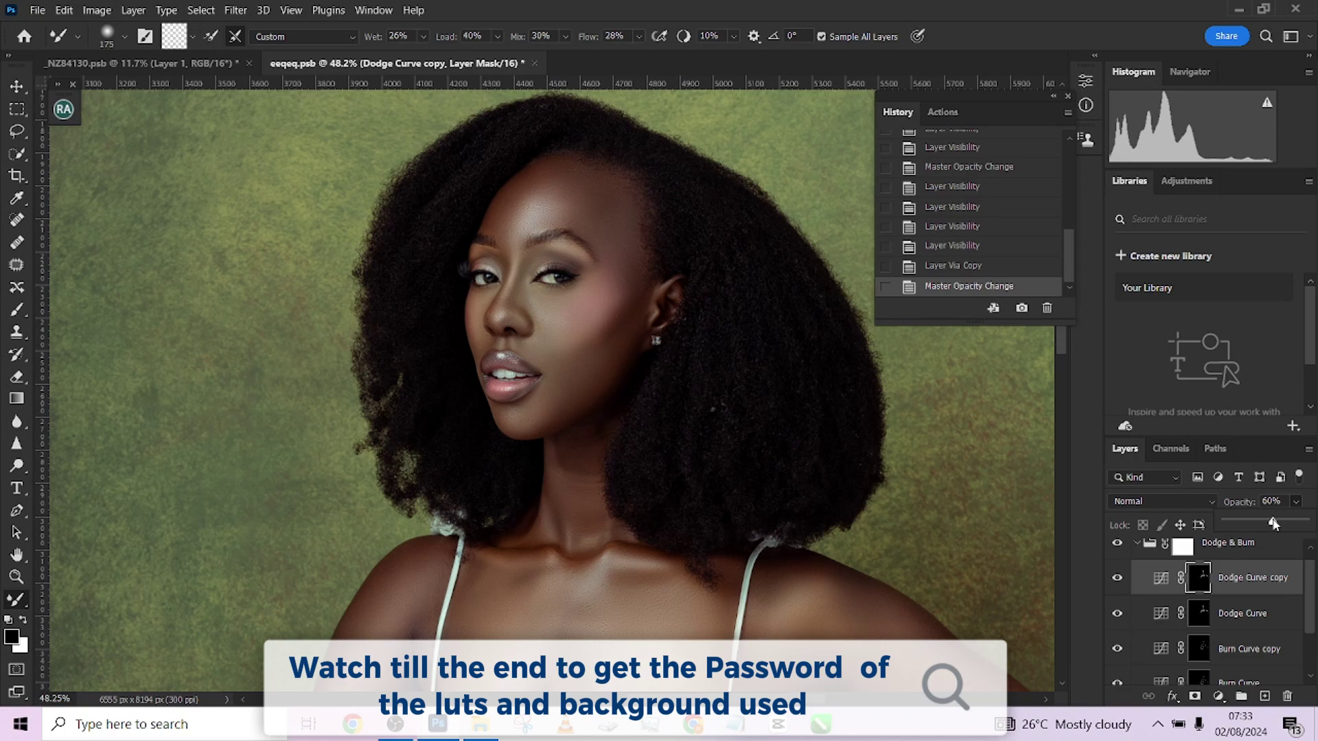
drag(1268, 522, 1265, 523)
scroll(595, 371, down, 6)
drag(613, 449, 616, 343)
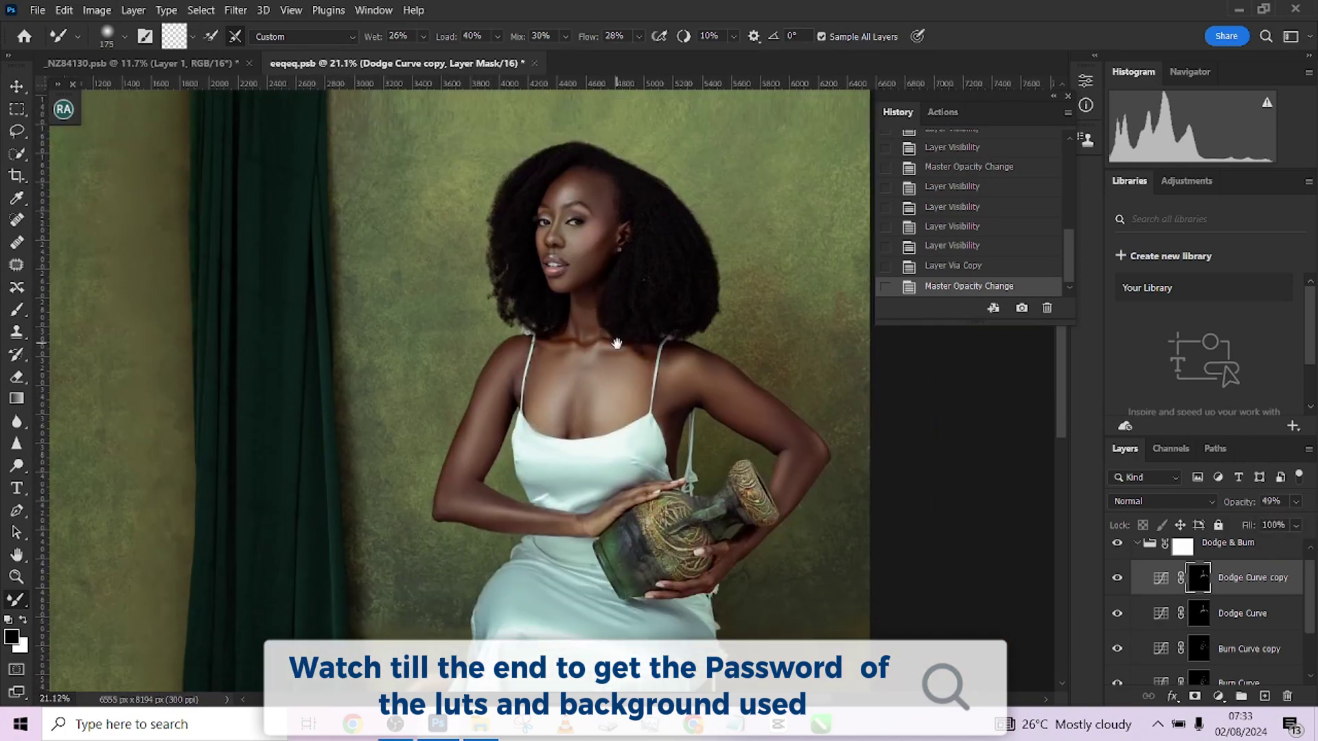
click(1136, 544)
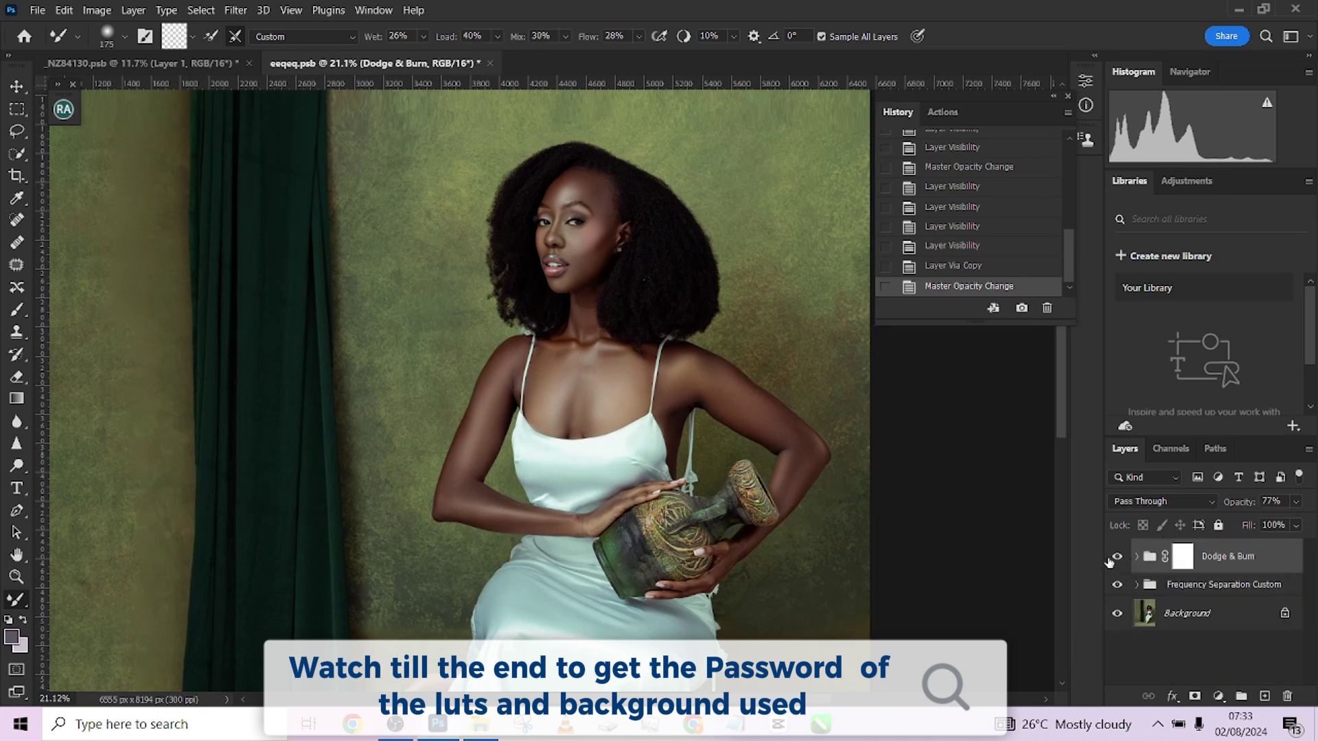
Step: Compare the portrait with and without the Dodge & Burn adjustments
click(1117, 557)
click(1117, 557)
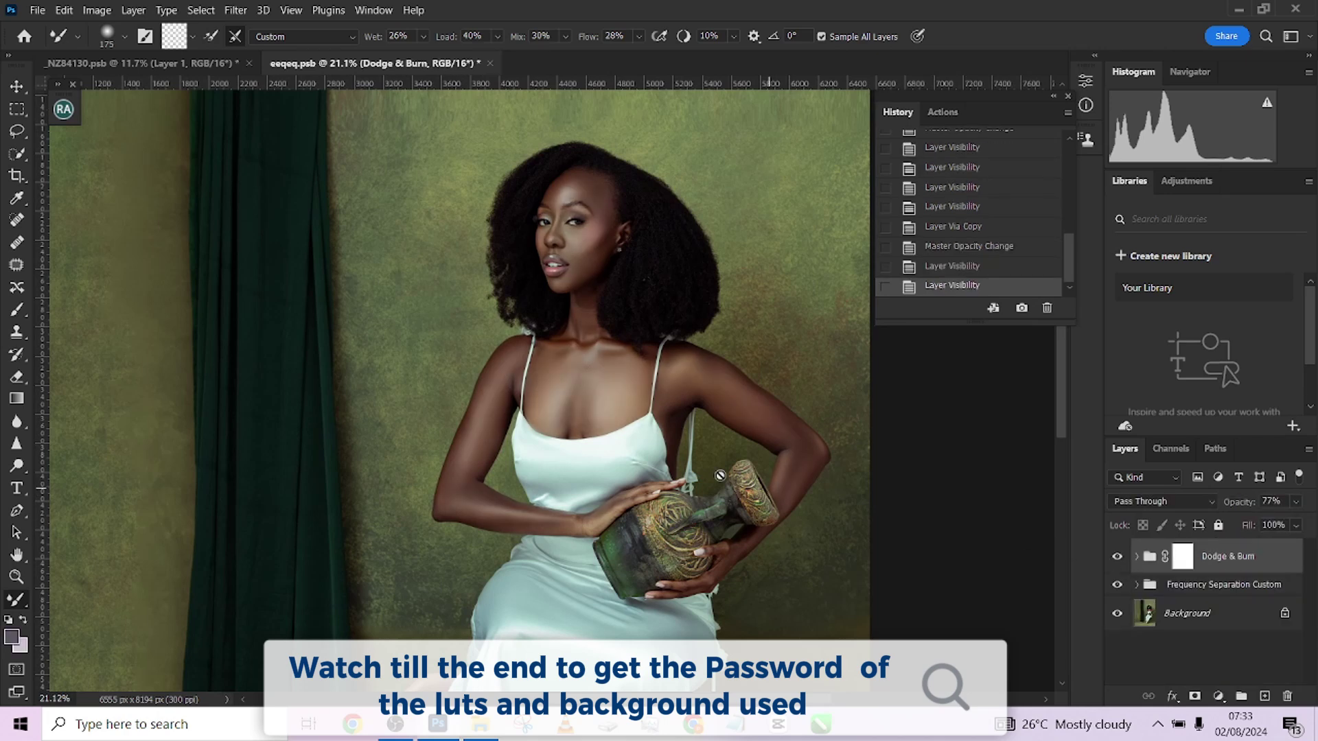
scroll(626, 403, down, 2)
scroll(639, 415, down, 2)
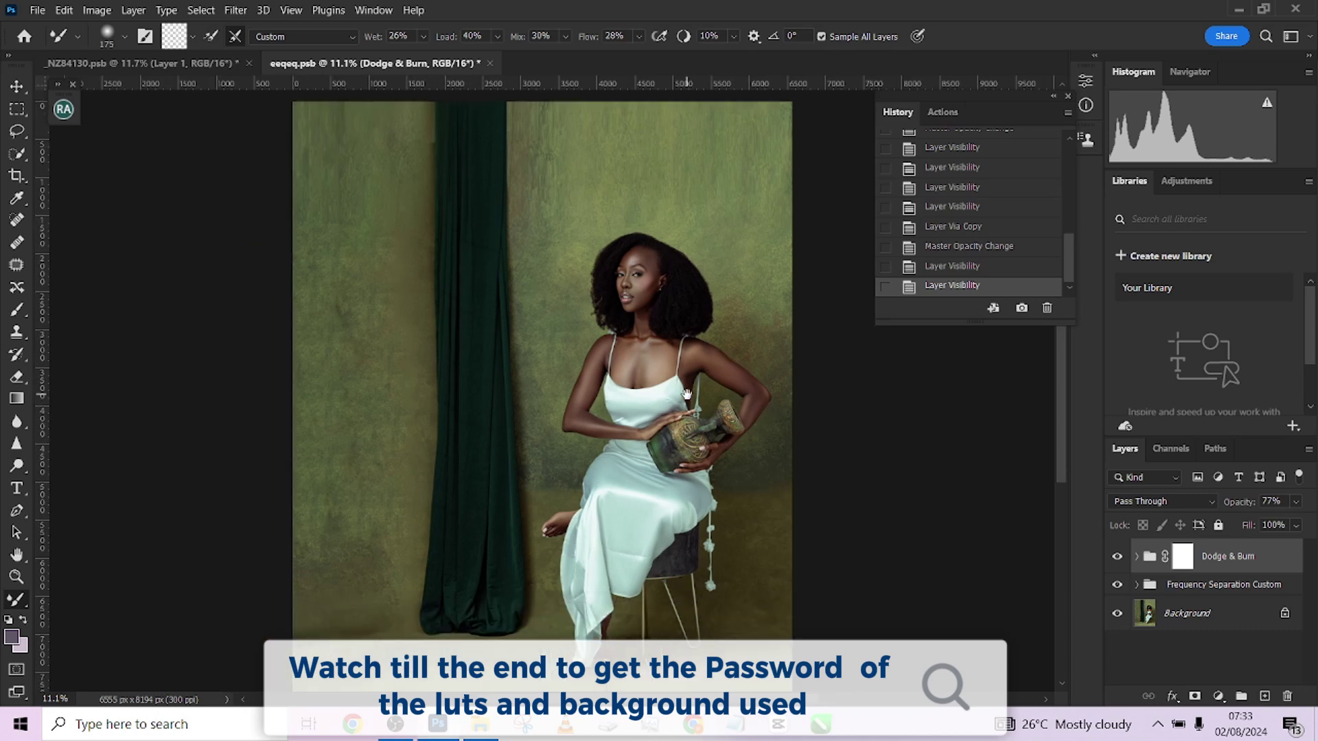
click(1117, 557)
click(1116, 557)
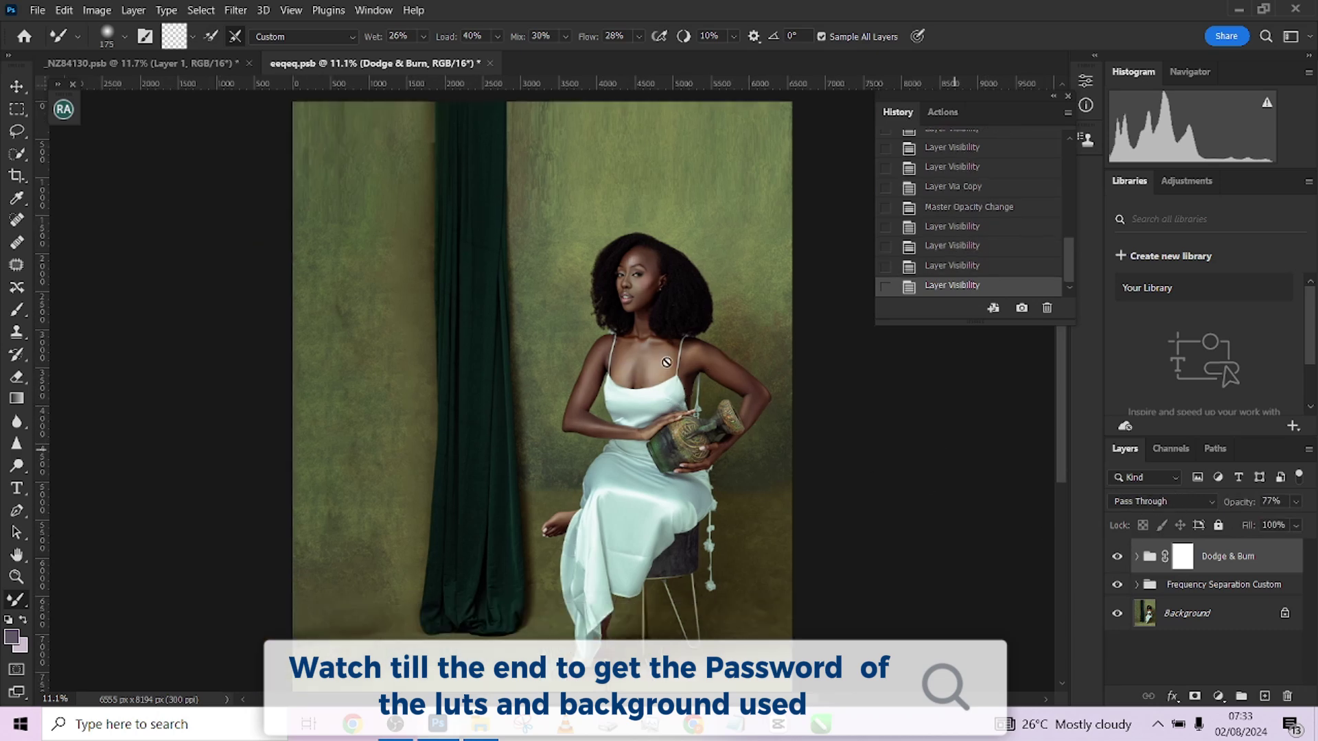
scroll(707, 410, up, 3)
drag(707, 409, 692, 421)
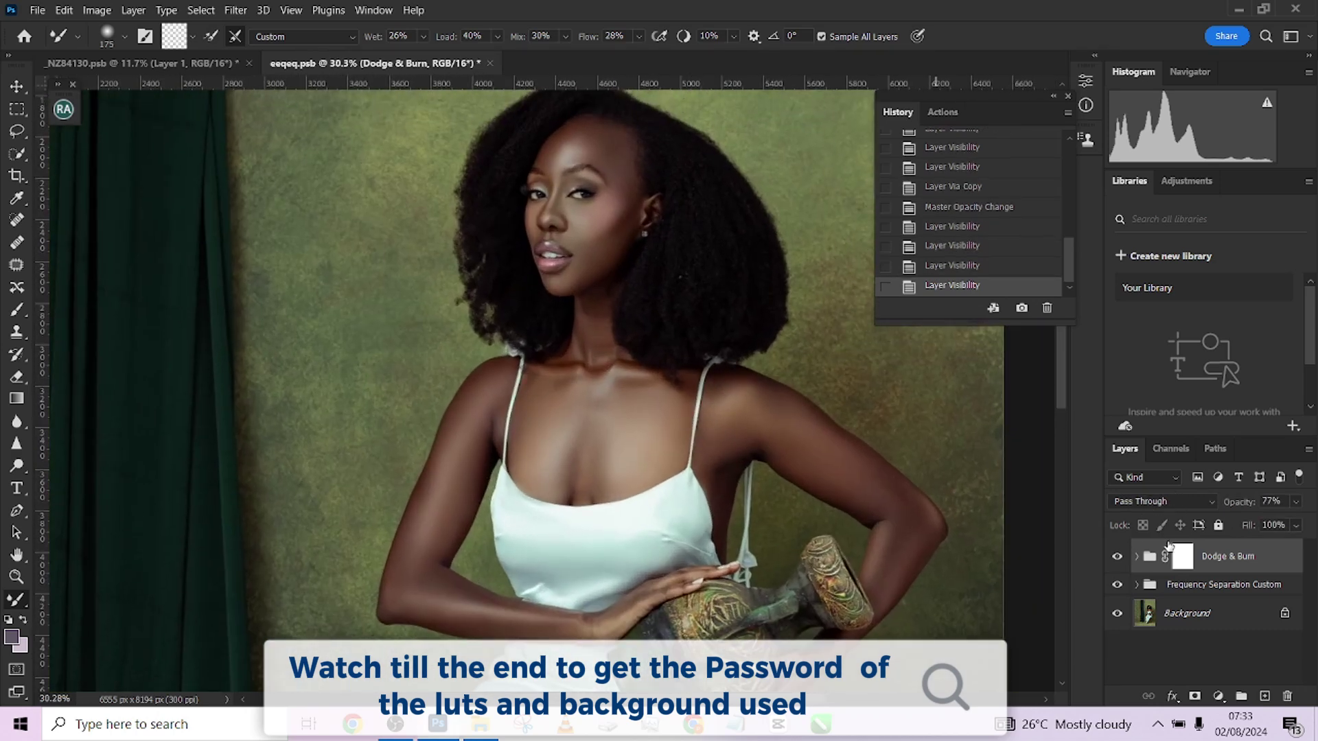
click(1114, 557)
click(1115, 558)
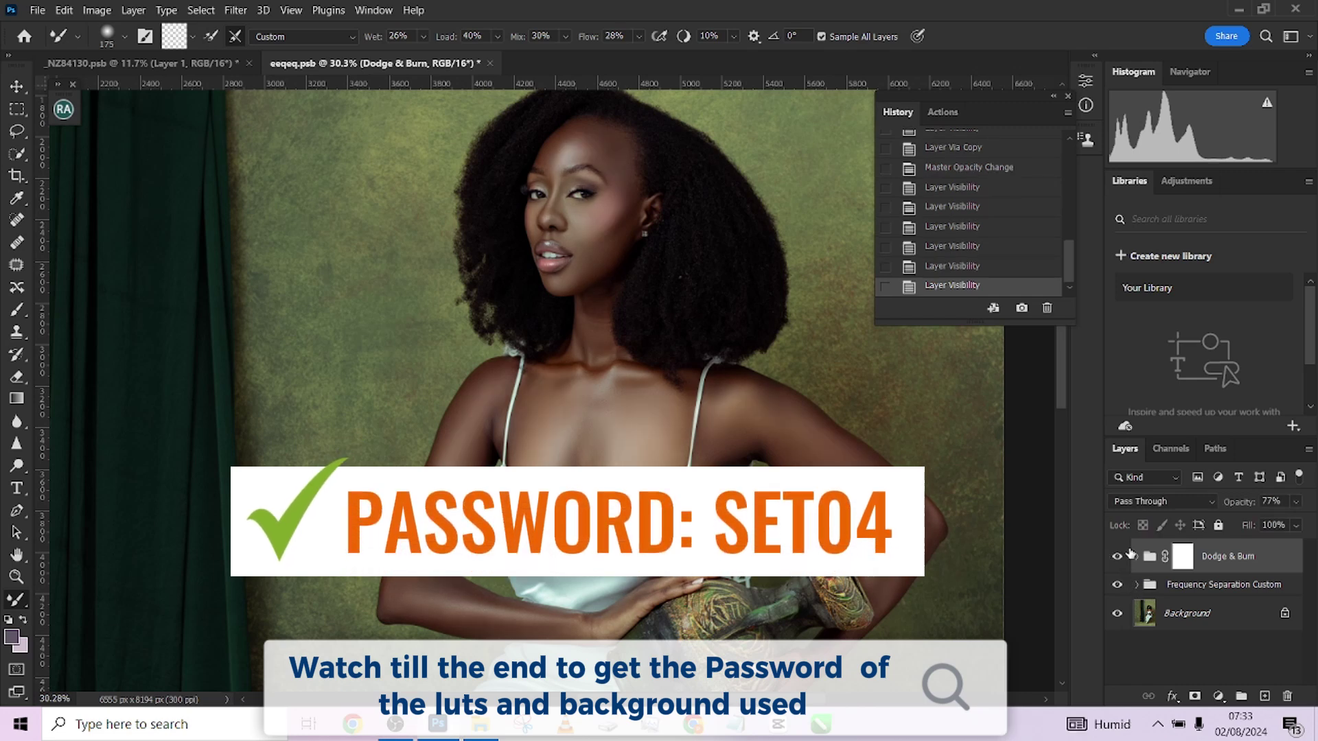
Step: Delete the Dodge Curve copy and Burn Curve copy layers from the Dodge & Burn group
click(1137, 558)
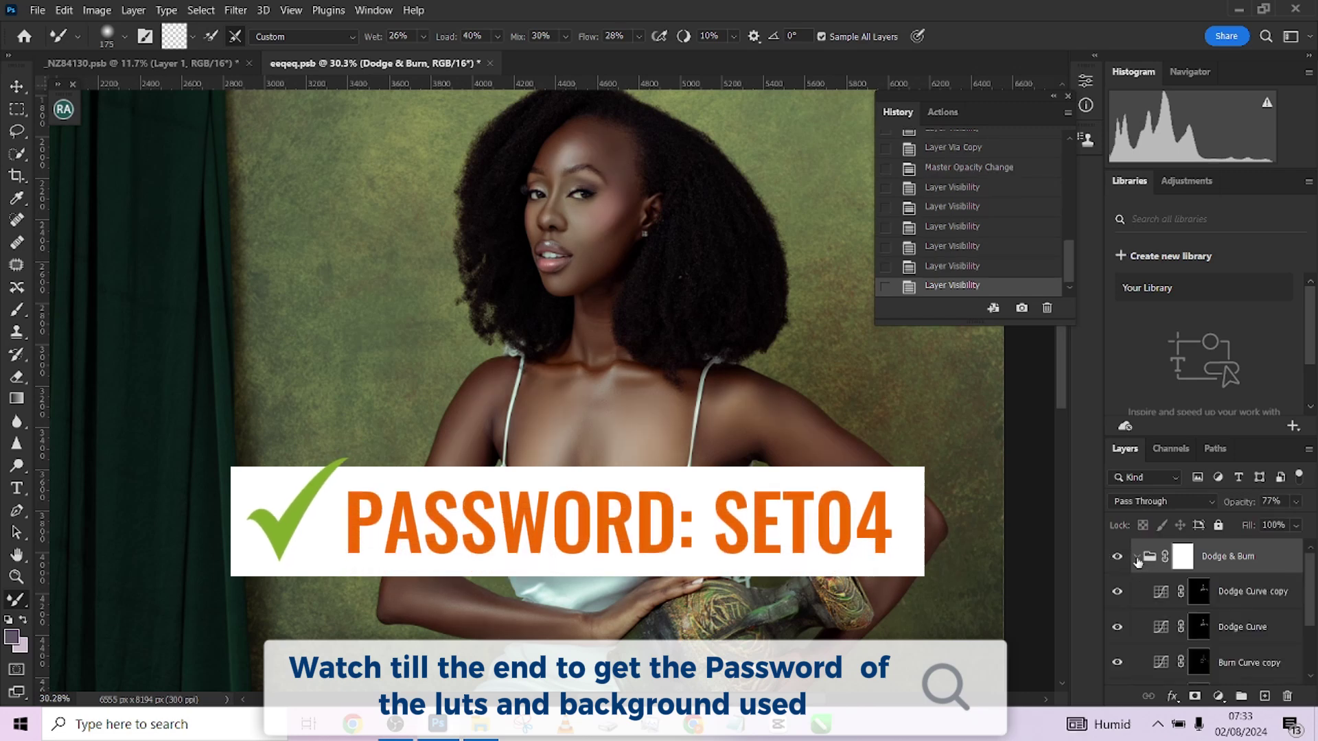
drag(1283, 604, 1287, 696)
click(1274, 636)
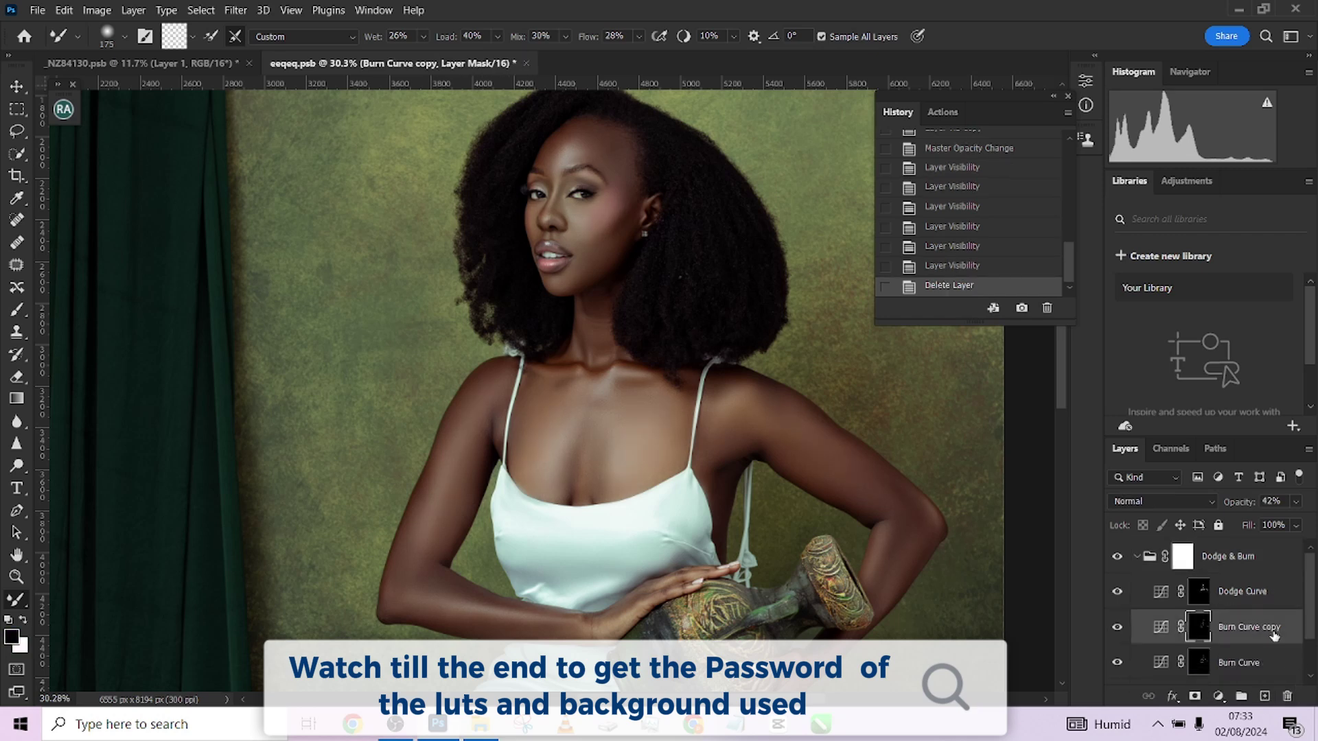
drag(1284, 627, 1287, 696)
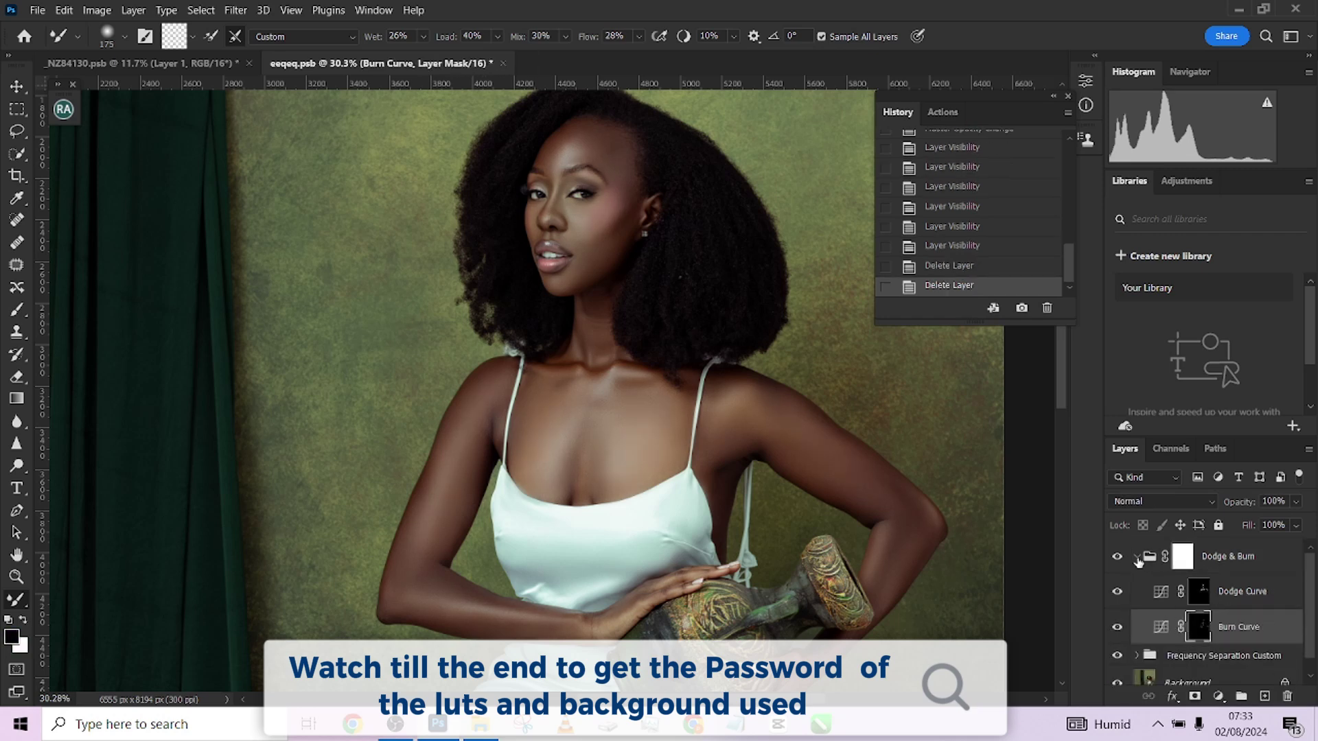
click(1136, 558)
Step: Recheck the Dodge & Burn effect and view the whole composition
click(1116, 556)
click(1117, 556)
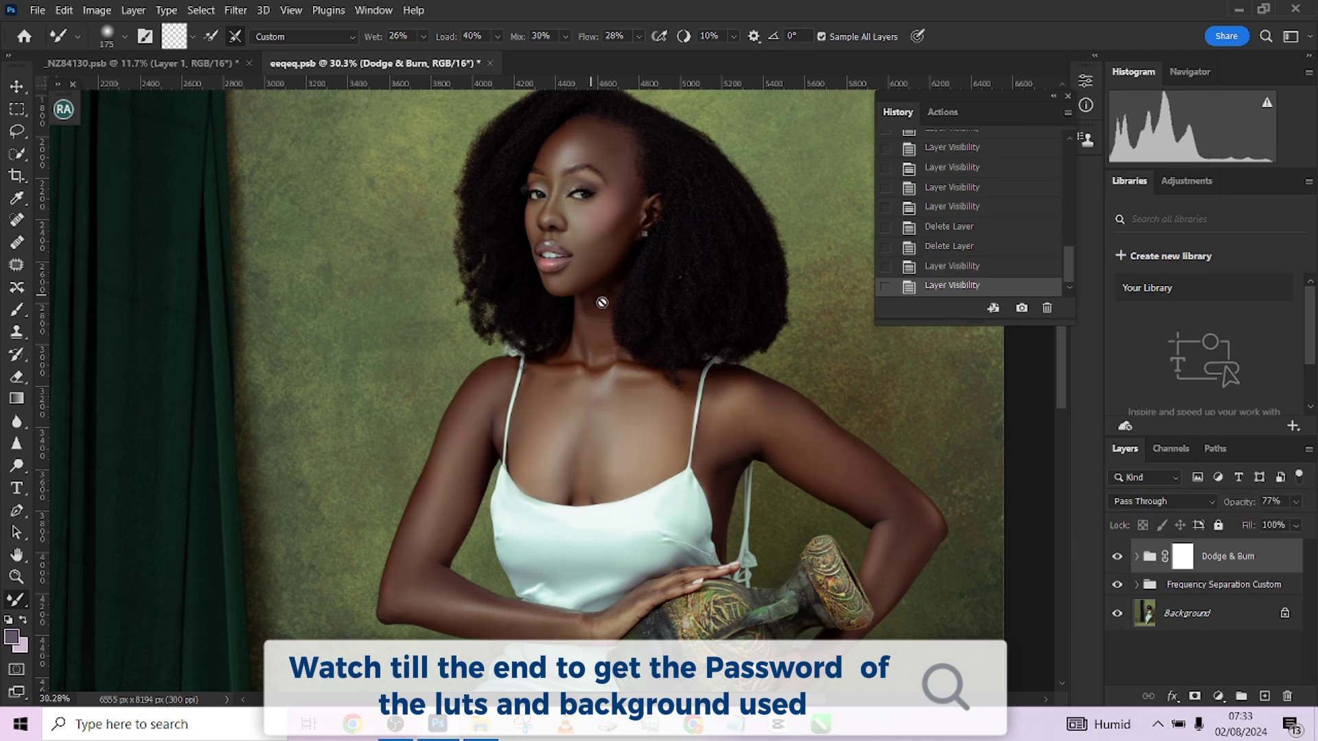
scroll(639, 325, down, 6)
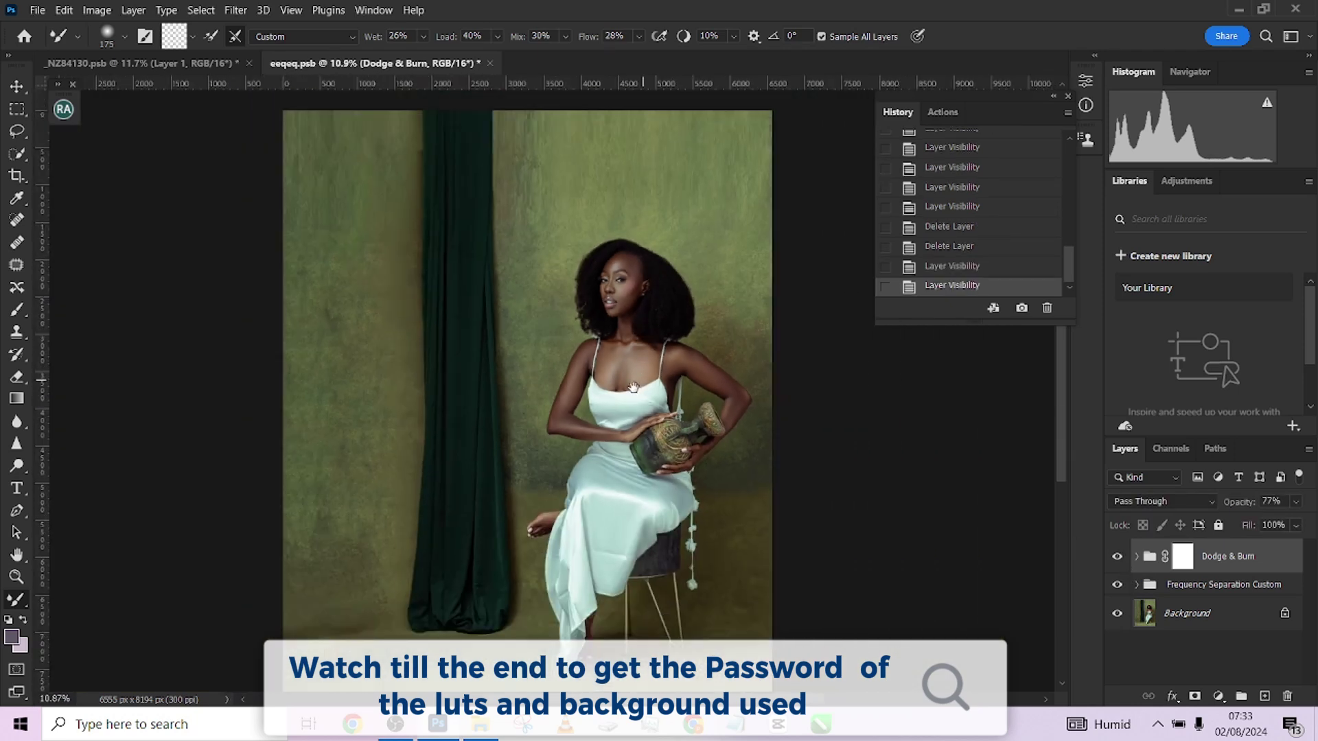
drag(623, 371, 691, 386)
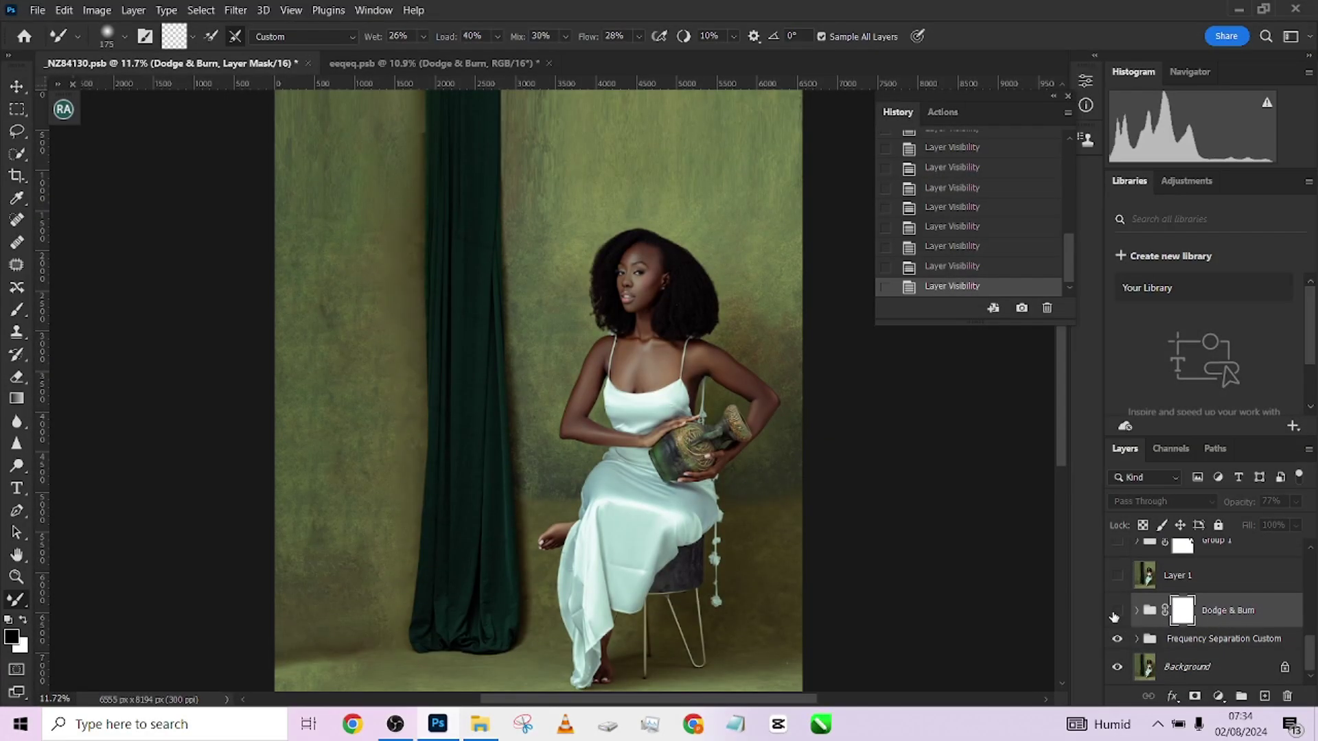
Step: Turn the Dodge & Burn adjustments back on
click(1117, 612)
scroll(683, 340, up, 5)
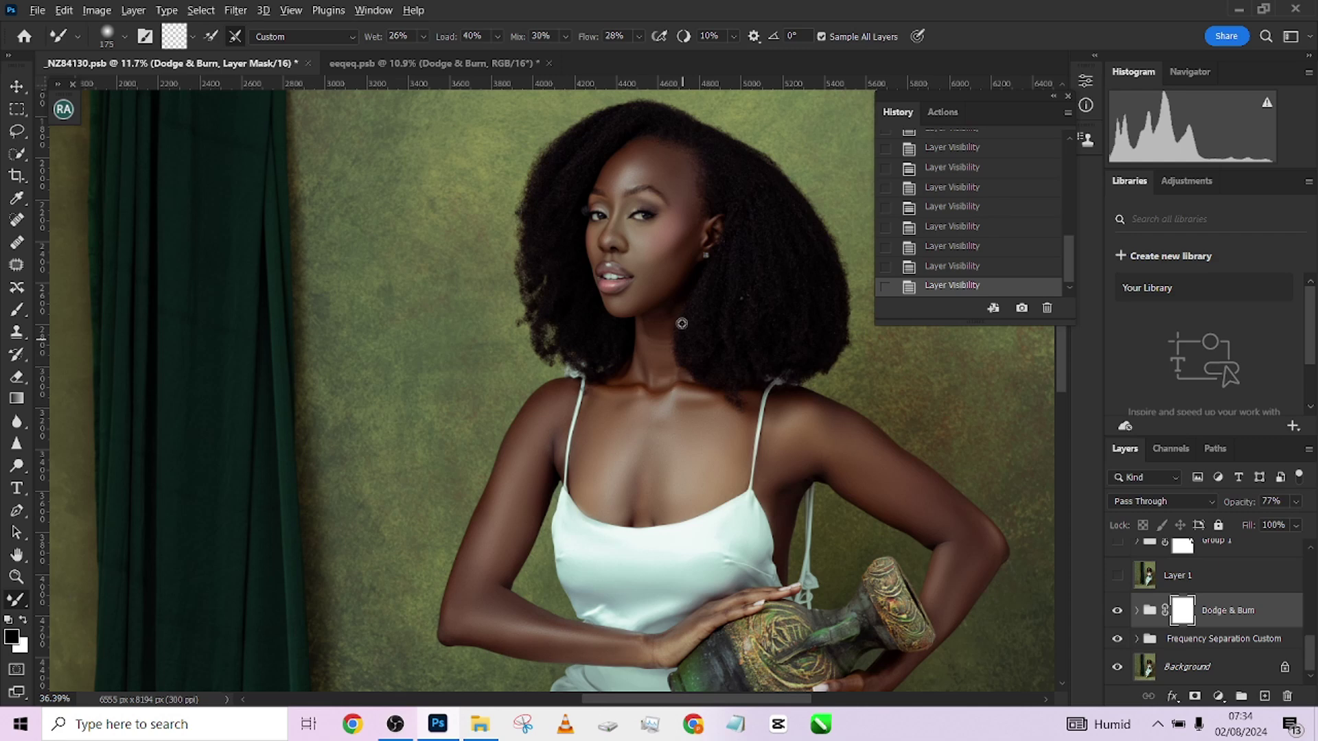
scroll(682, 323, down, 6)
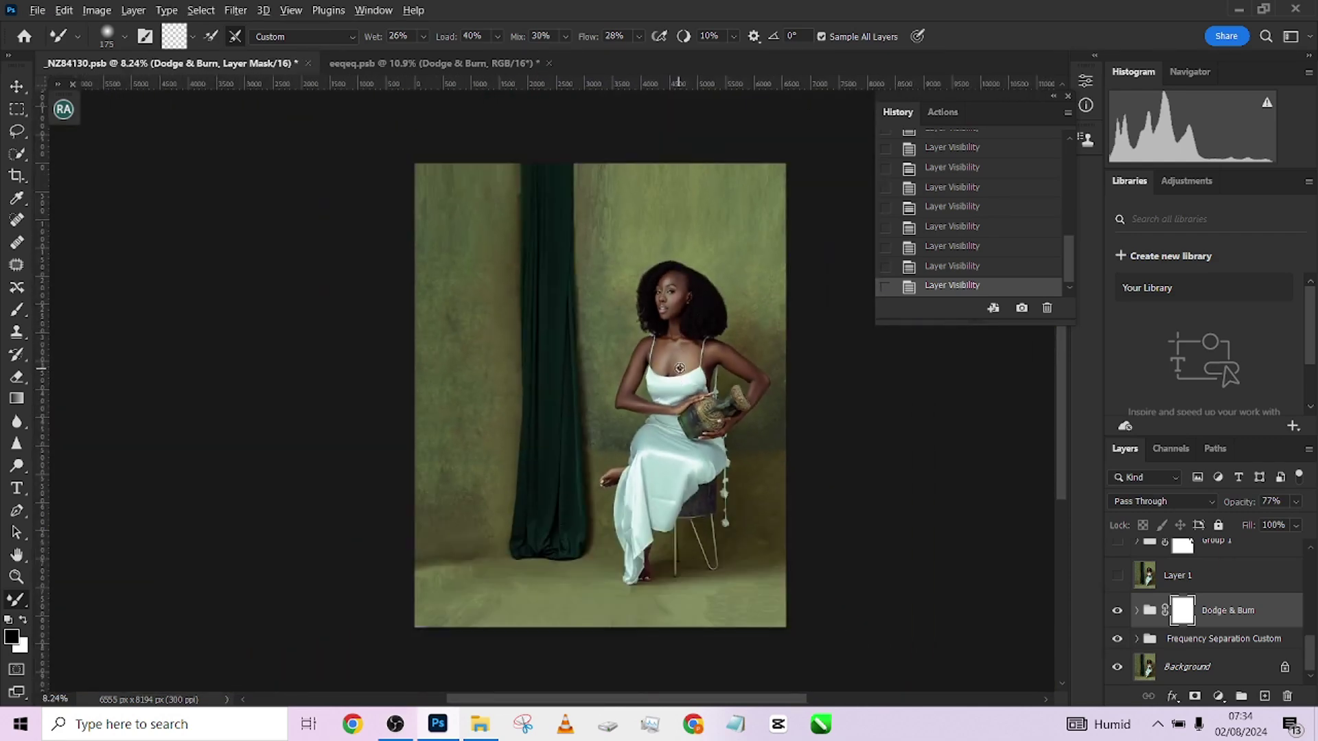
scroll(680, 368, up, 1)
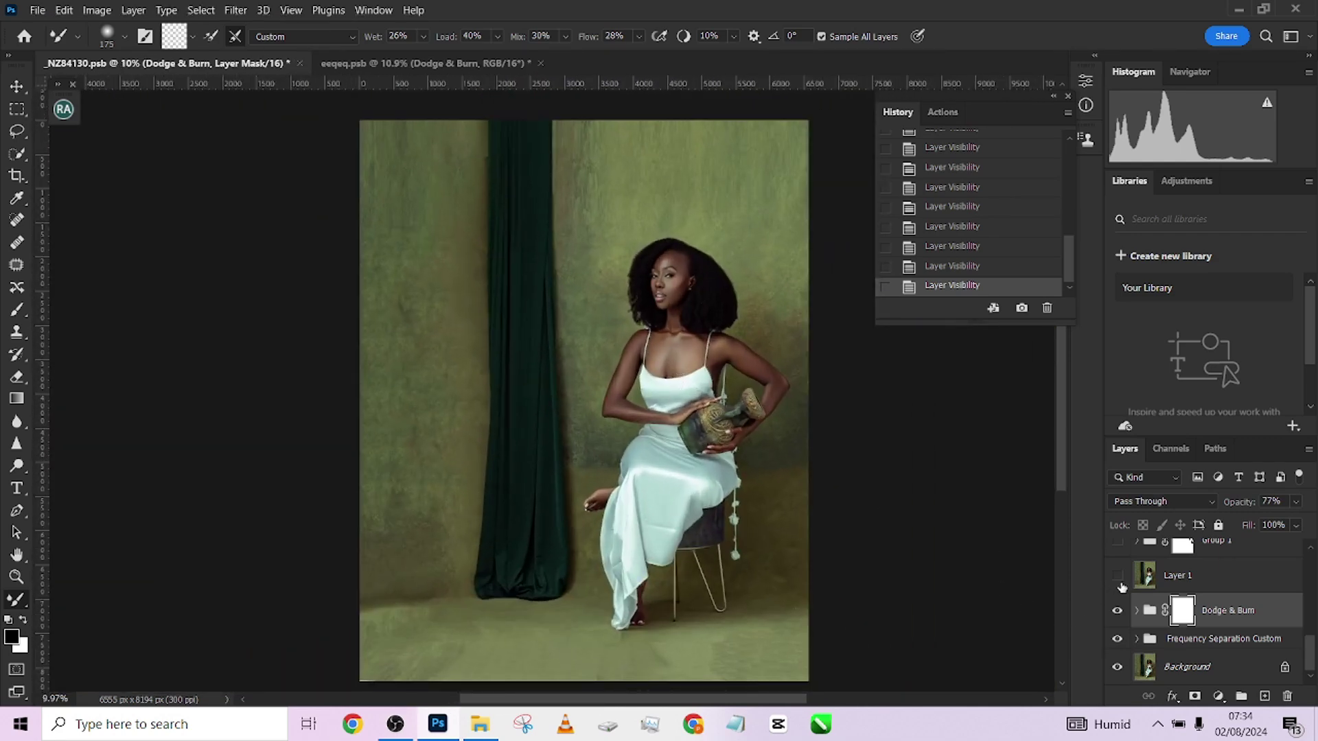
Step: Make Layer 1 visible, compare the hair edge with it on and off, and select it
click(1118, 575)
scroll(702, 301, up, 3)
scroll(702, 301, up, 4)
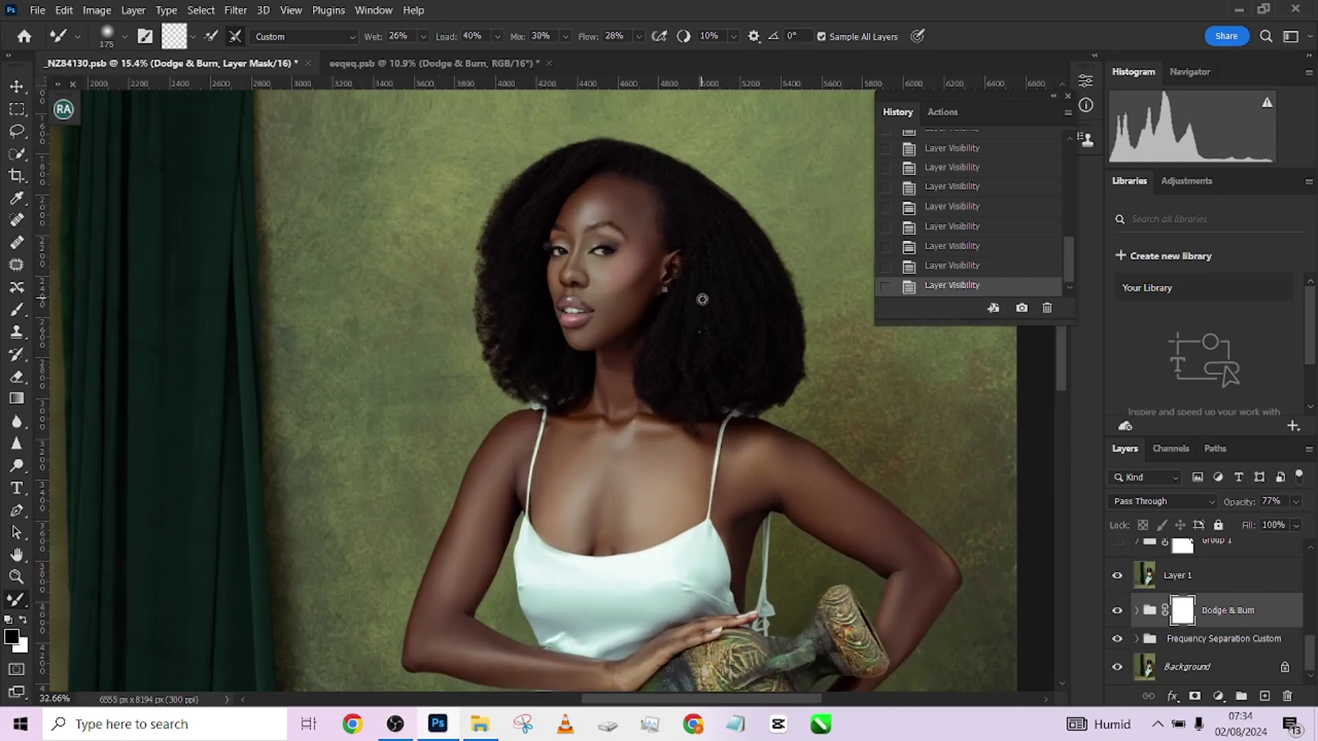
scroll(486, 274, up, 1)
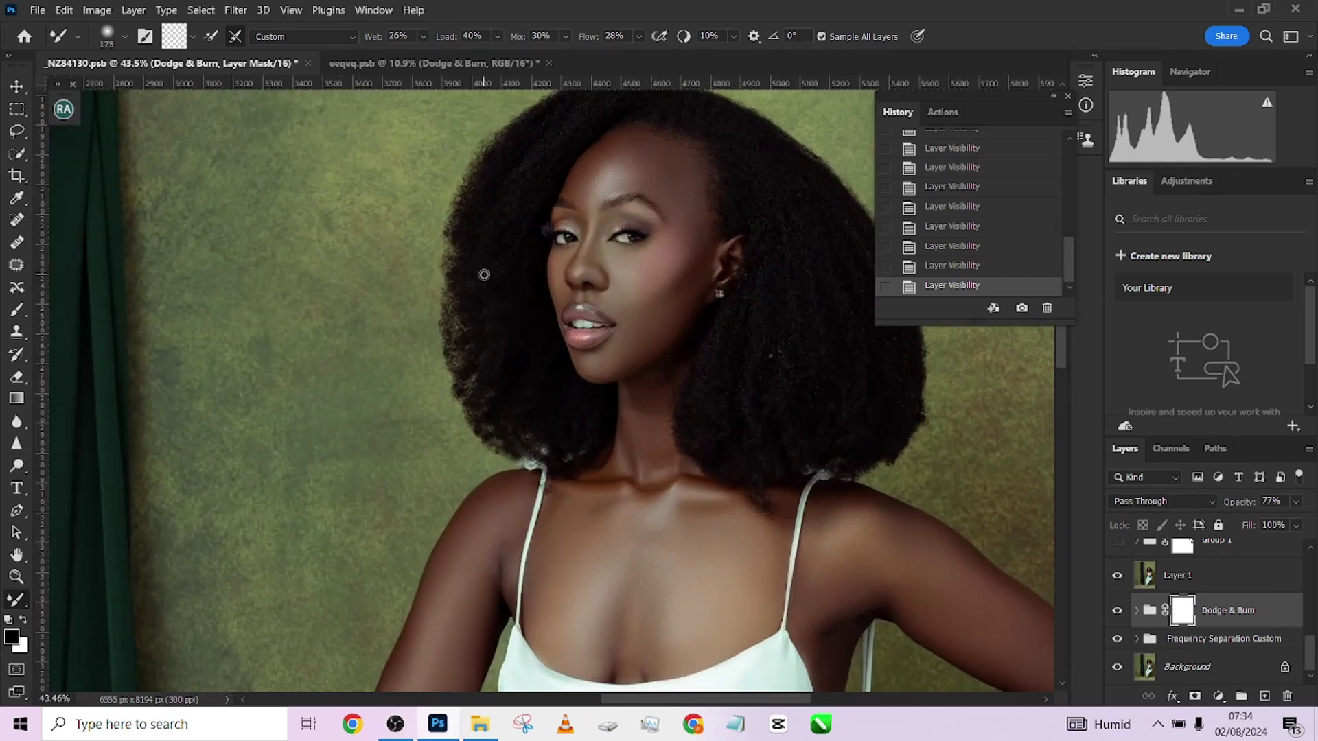
click(1116, 576)
click(1116, 581)
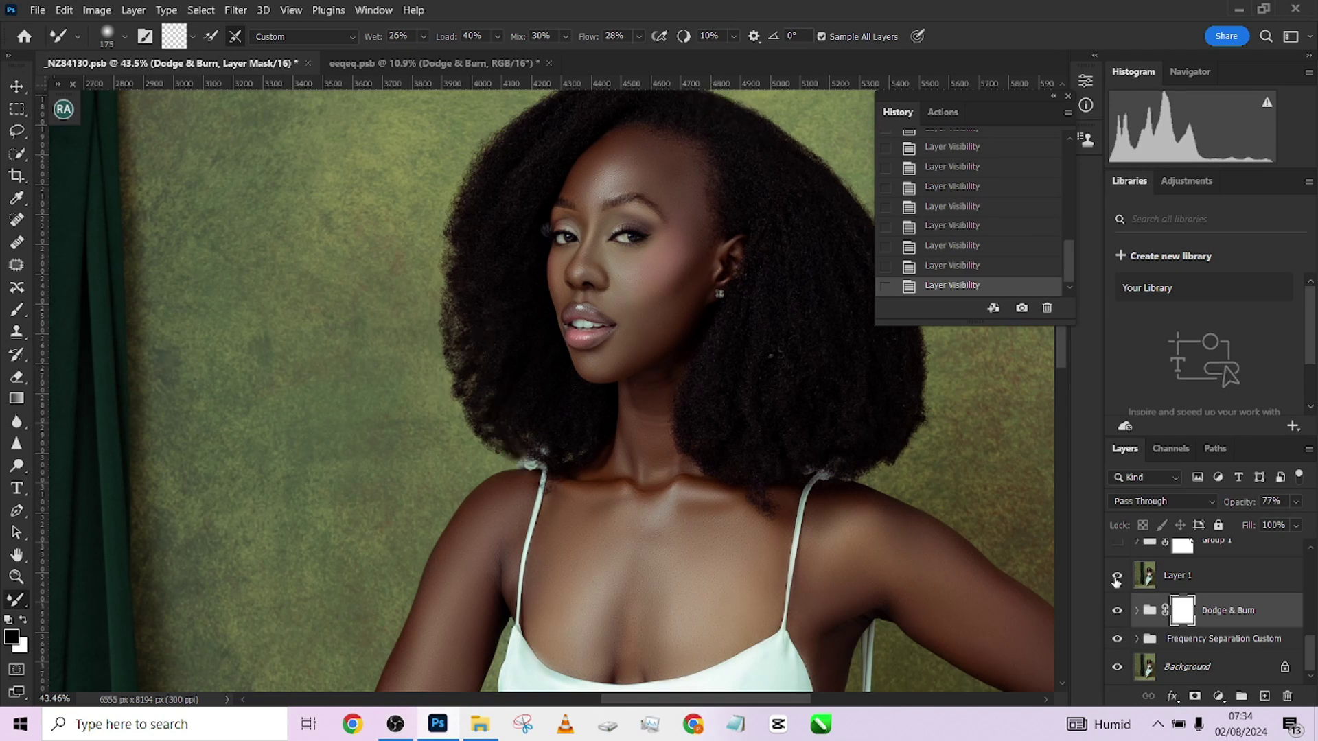
drag(701, 390, 657, 441)
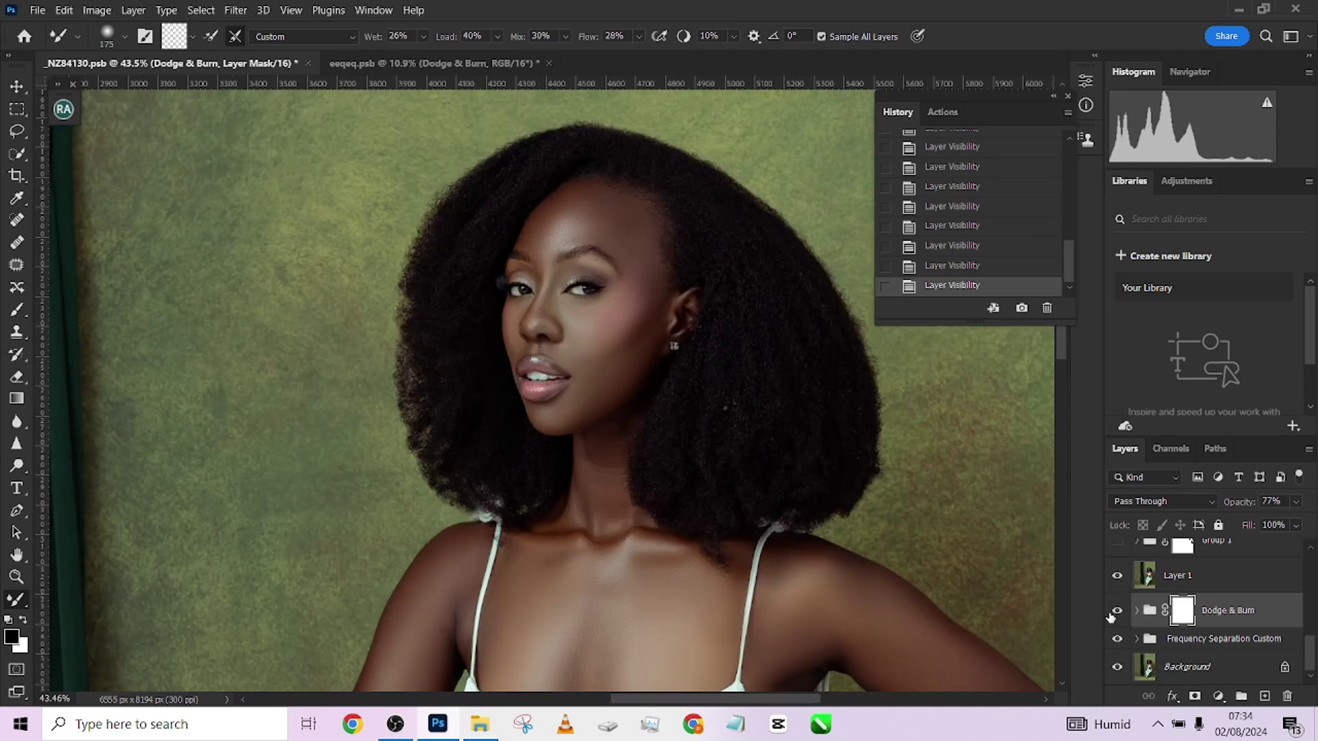
click(1113, 582)
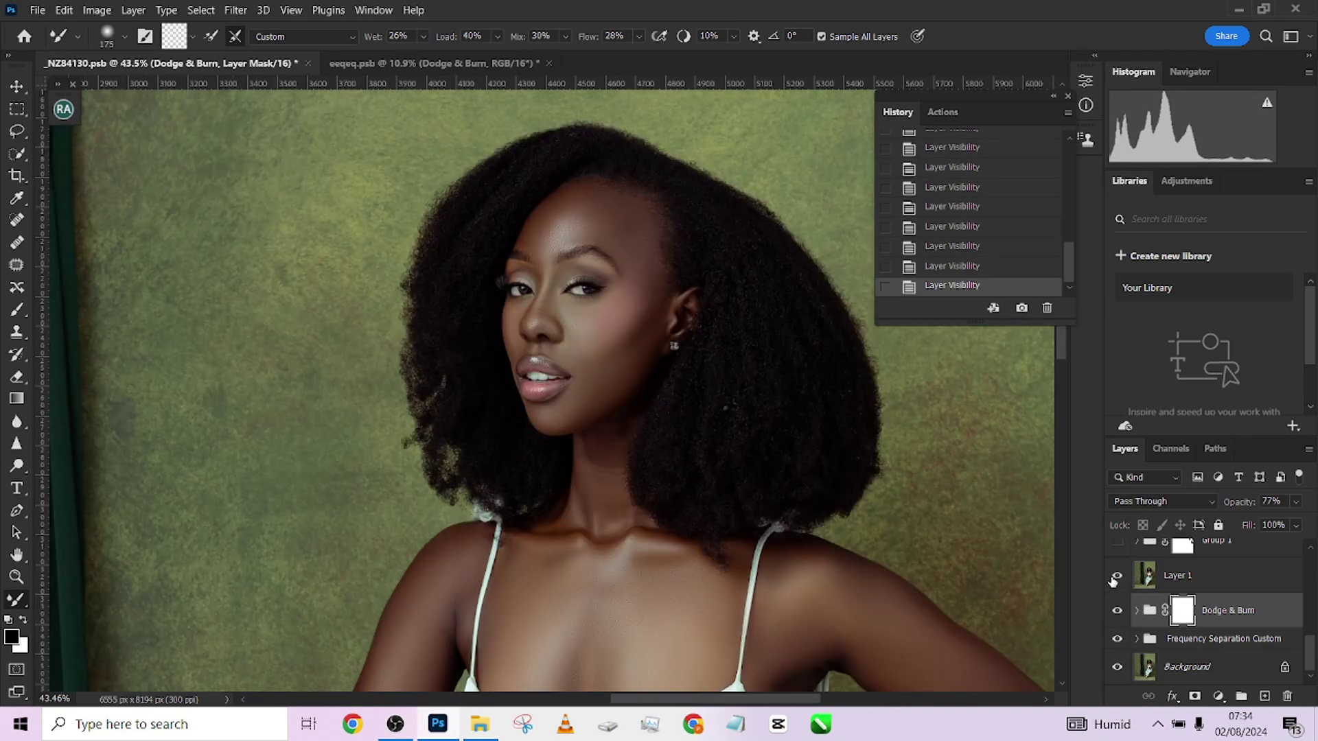
click(1113, 582)
click(1247, 582)
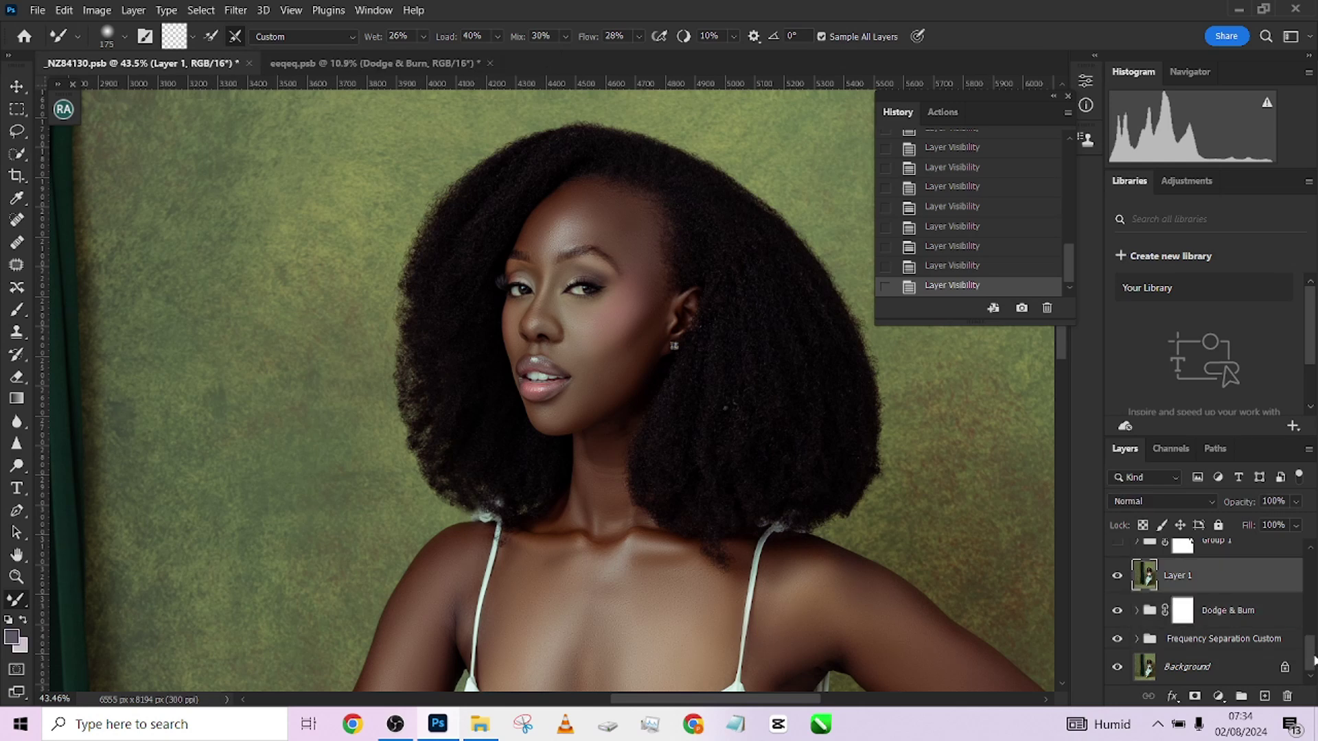
Step: Make Group 1 visible, select it and expand it to list its adjustment layers
scroll(1263, 617, up, 3)
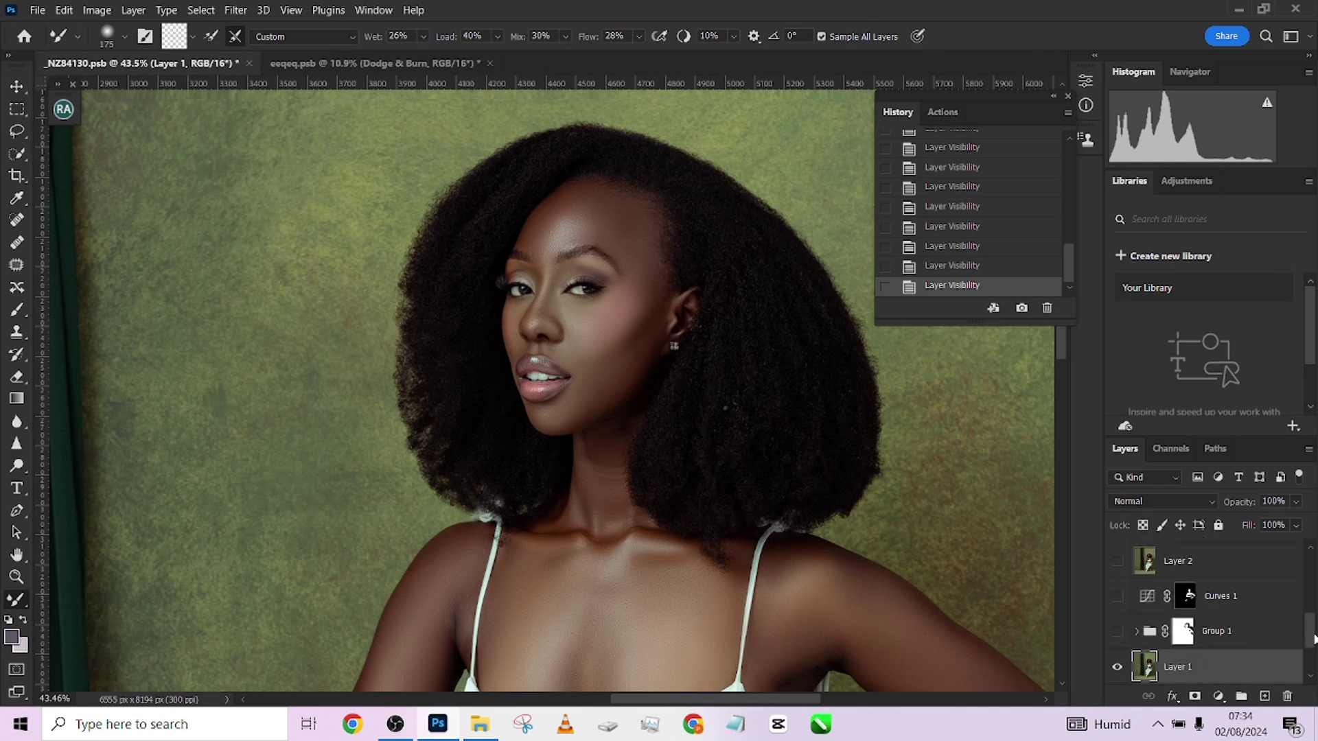
click(1116, 633)
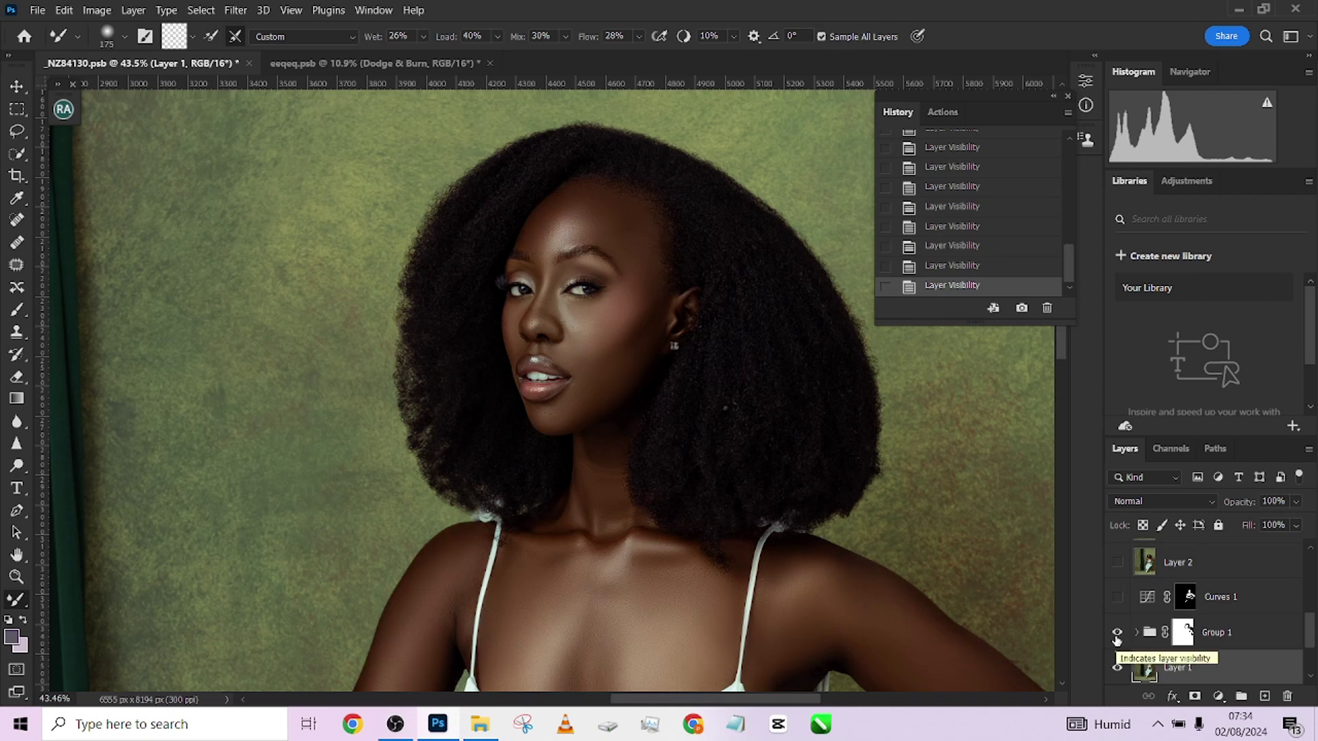
click(1274, 638)
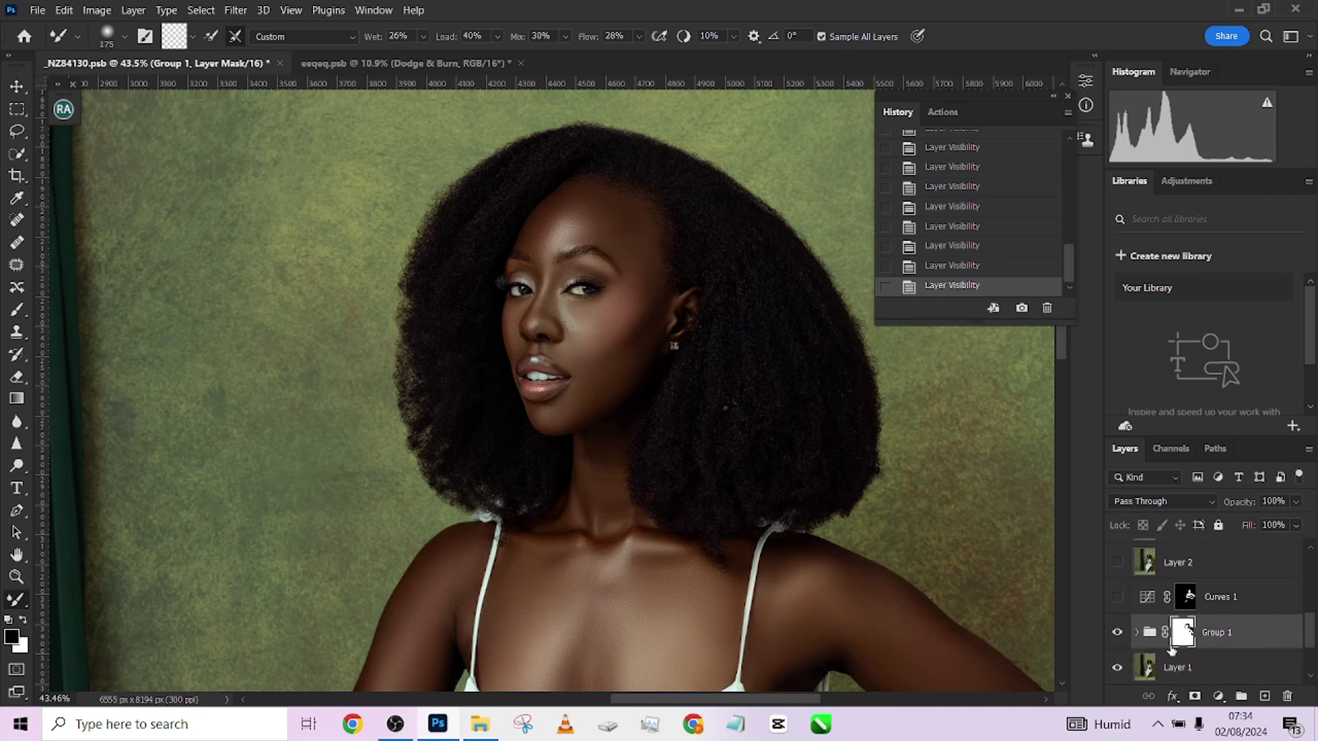
click(1139, 635)
scroll(1216, 609, down, 3)
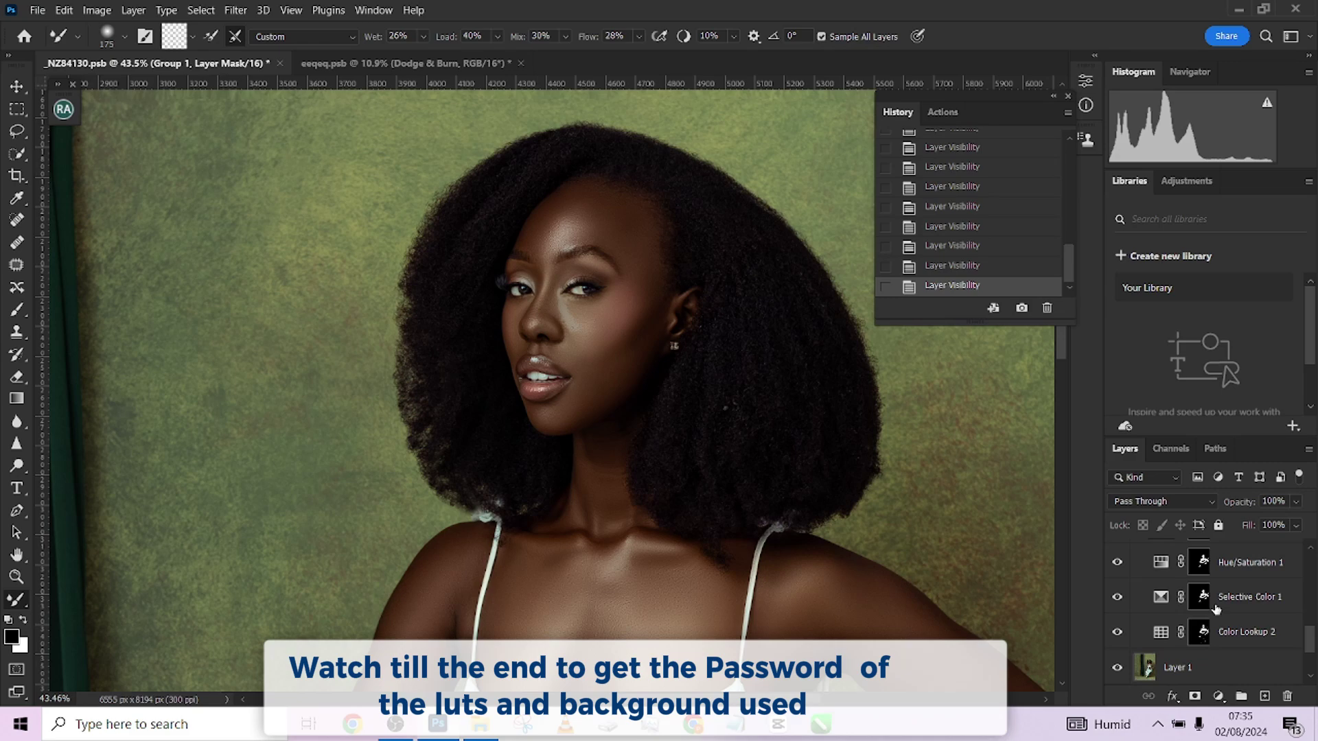
scroll(787, 562, down, 5)
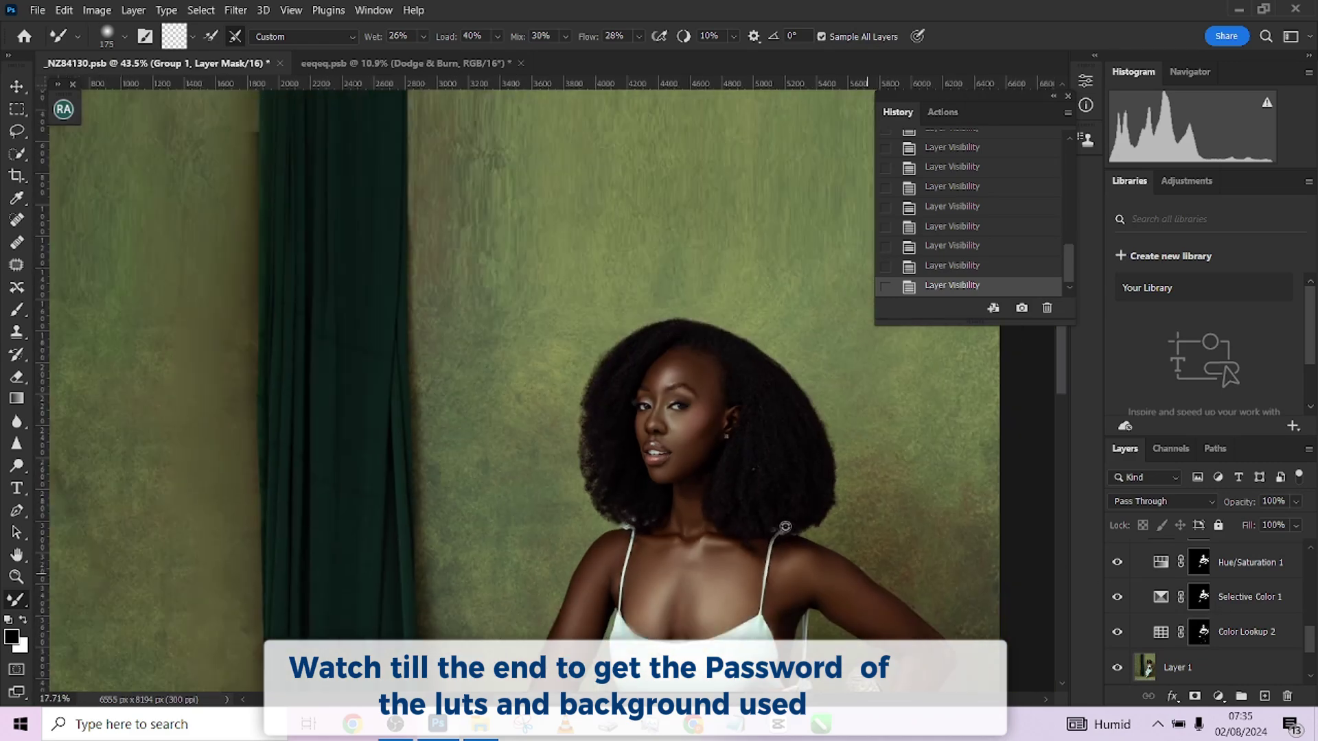
drag(741, 494, 659, 246)
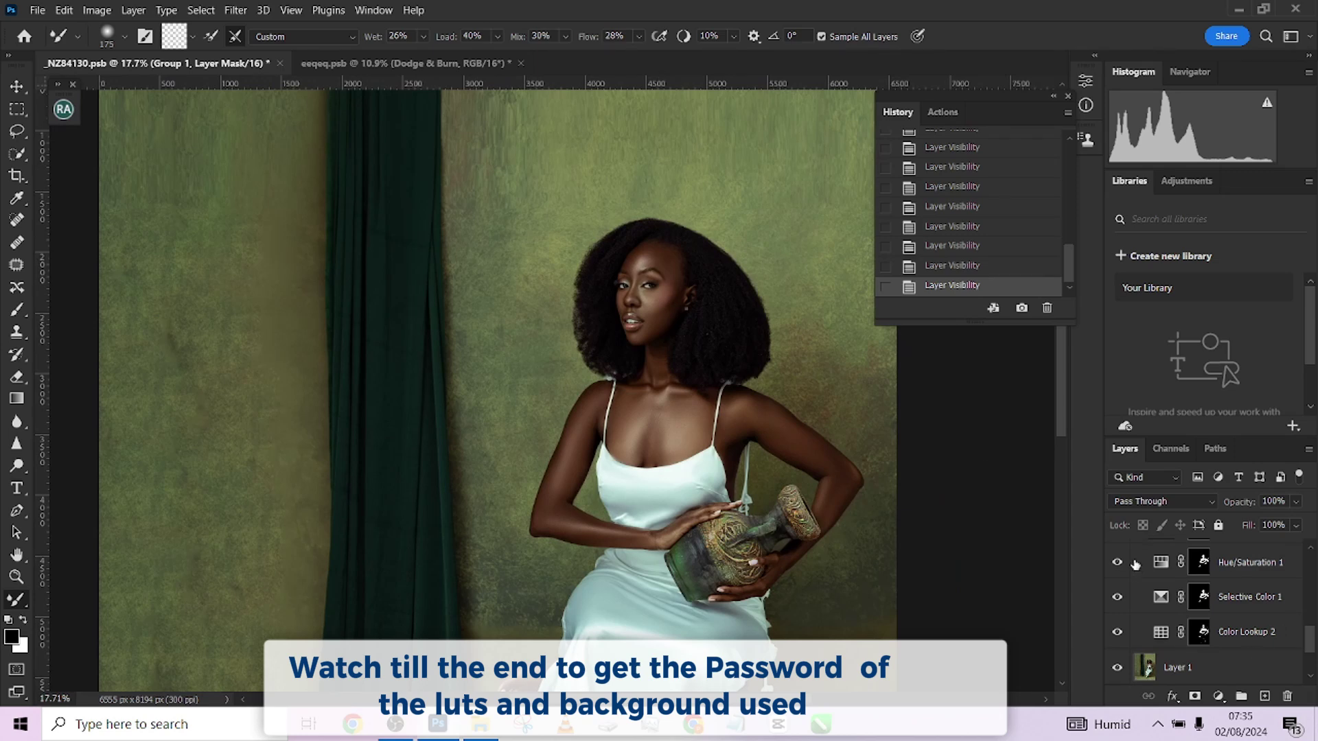
scroll(1141, 559, up, 2)
click(1121, 568)
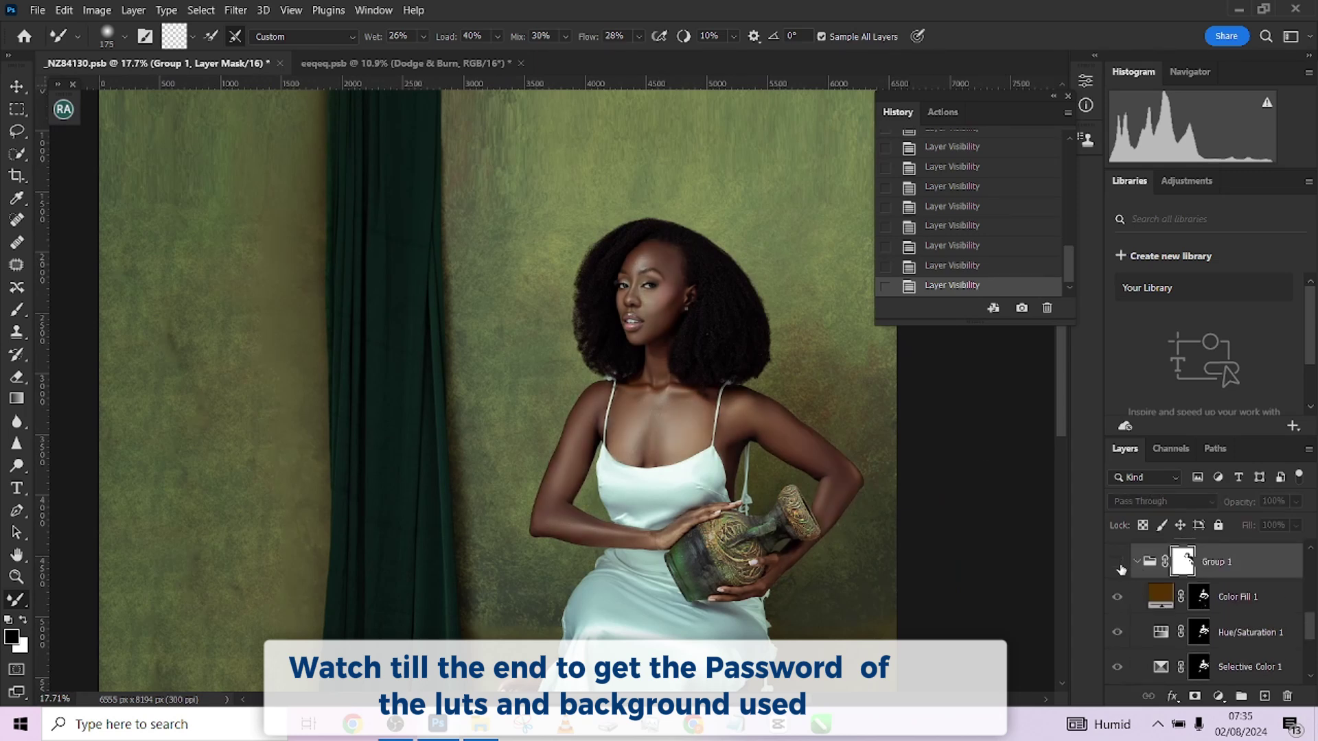
click(1120, 567)
click(1120, 568)
click(1120, 568)
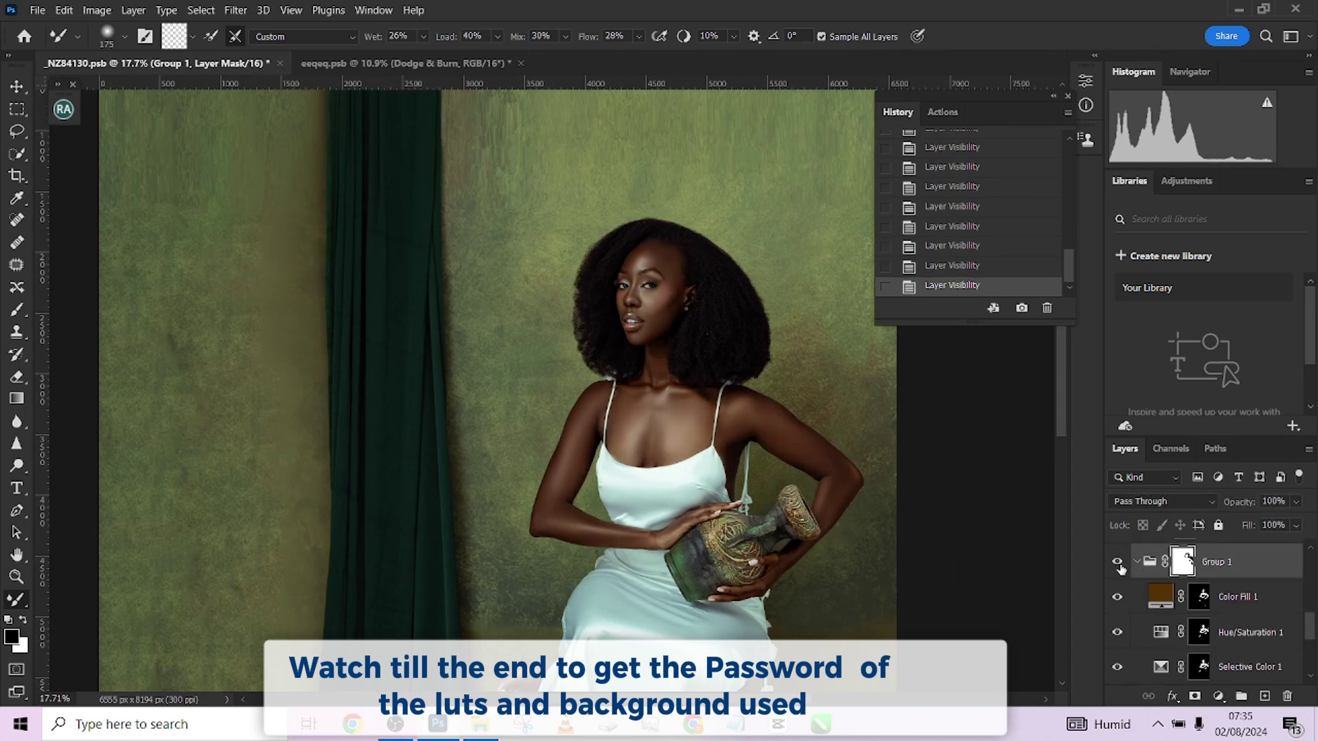
scroll(1289, 637, down, 1)
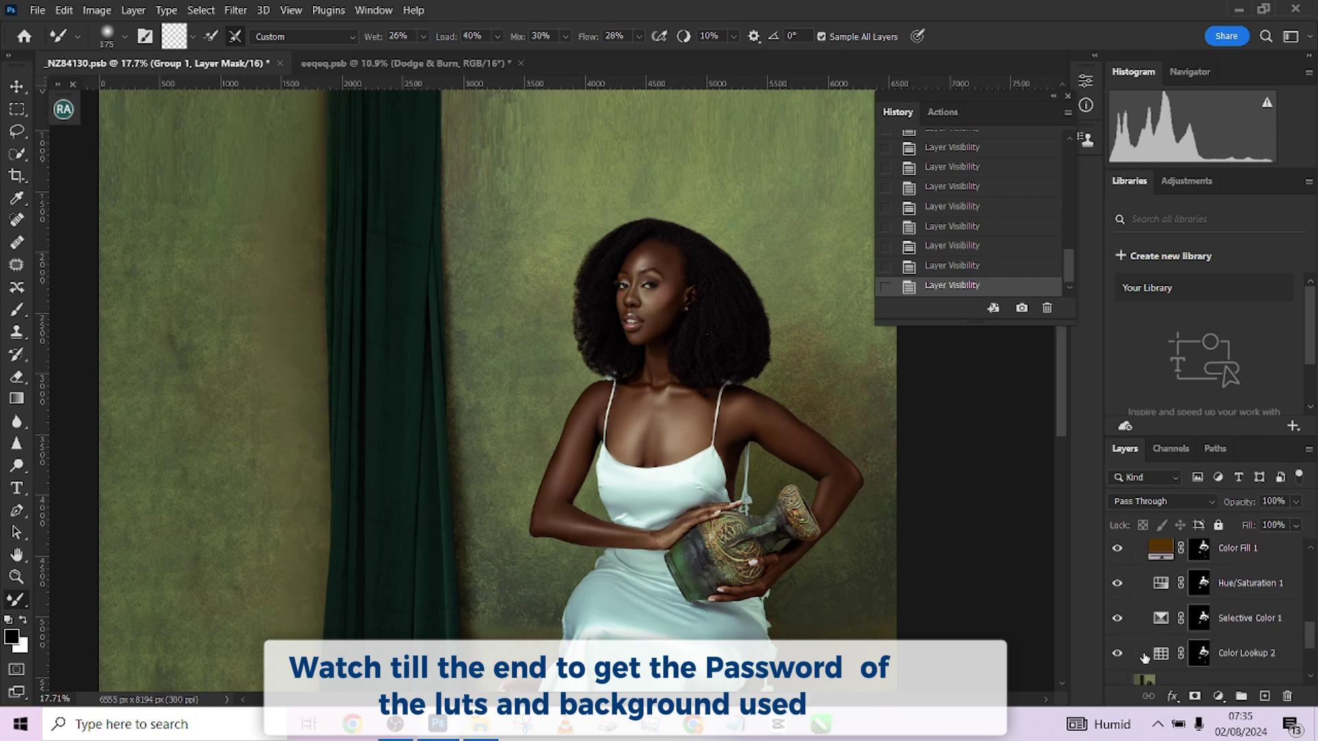
scroll(1129, 548, up, 2)
click(1117, 618)
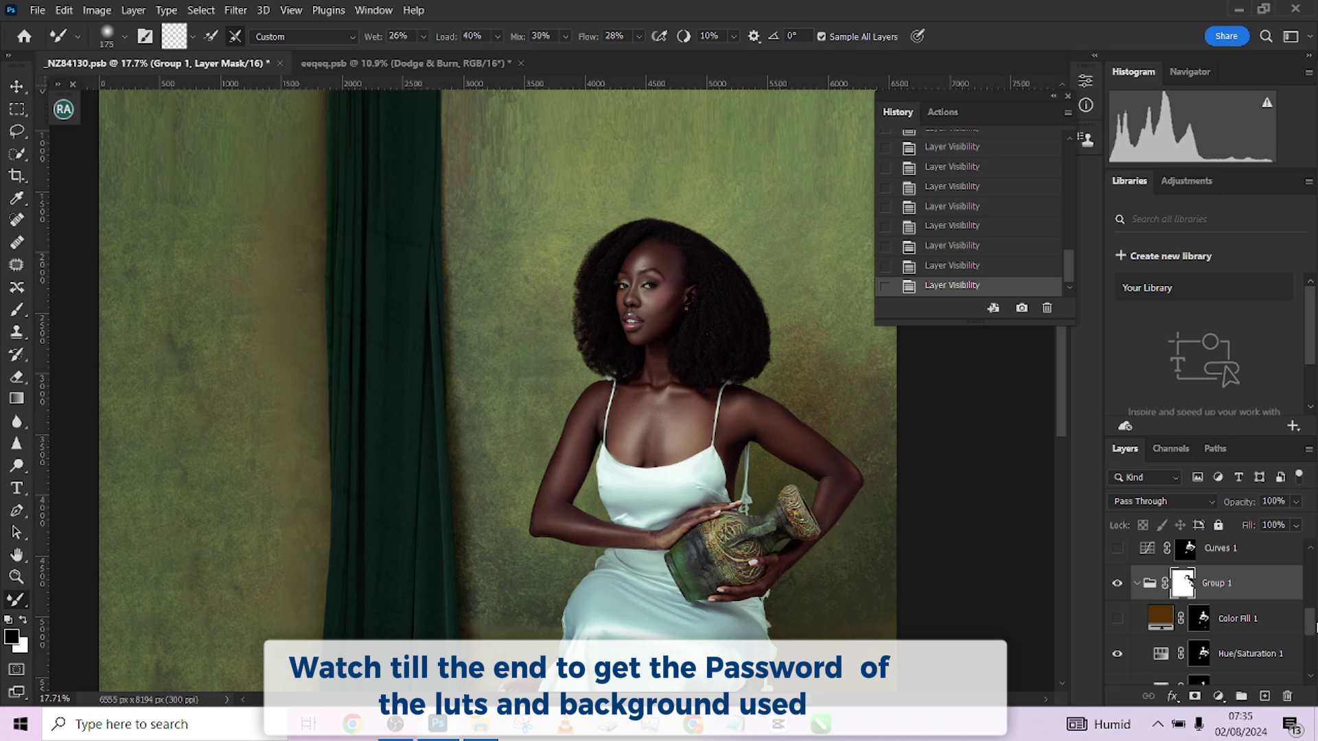
scroll(1314, 632, down, 1)
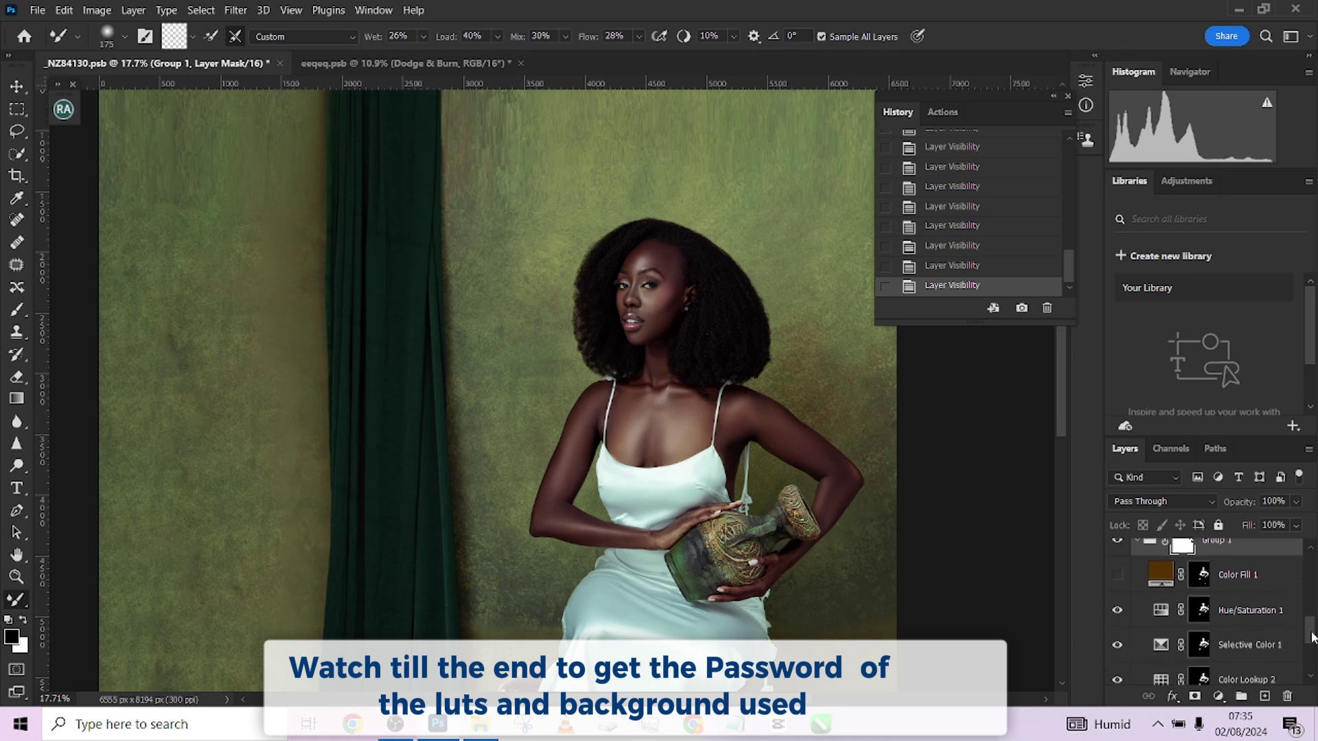
click(1117, 578)
click(1117, 580)
click(1117, 611)
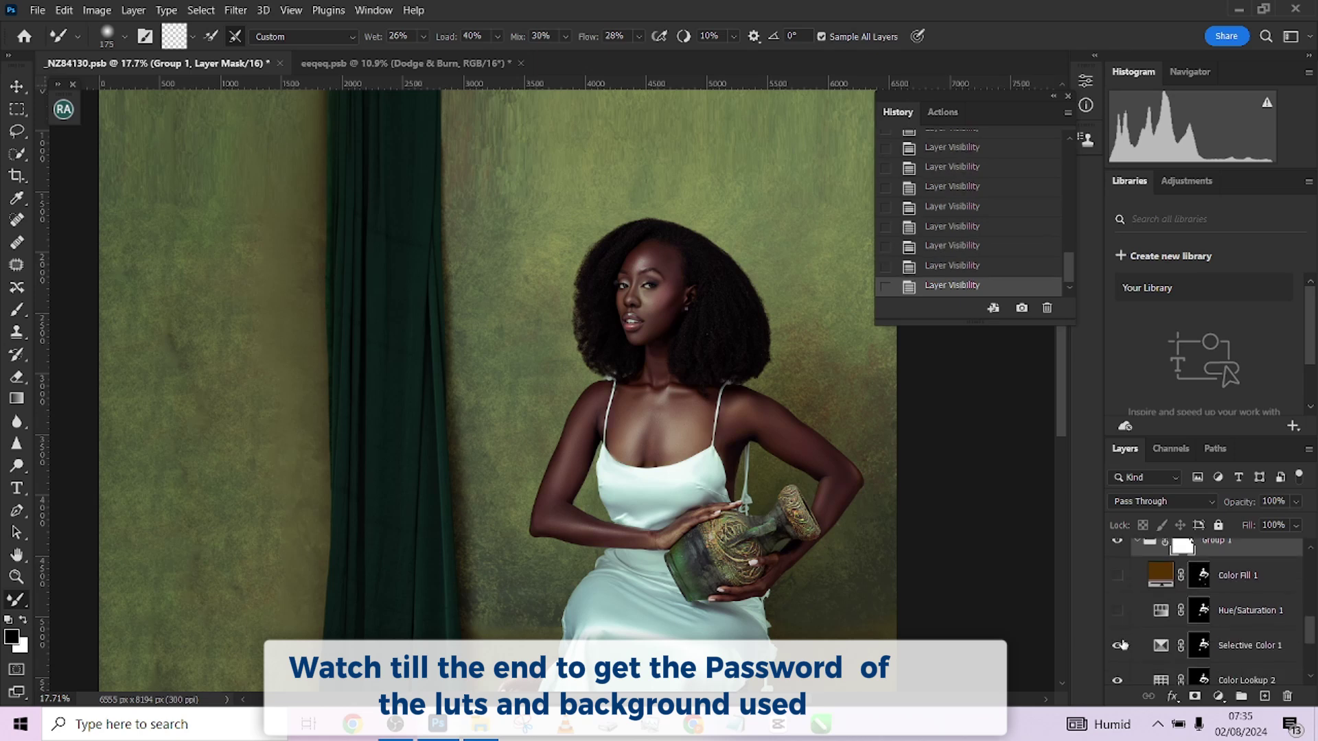
click(1118, 645)
scroll(1311, 635, down, 2)
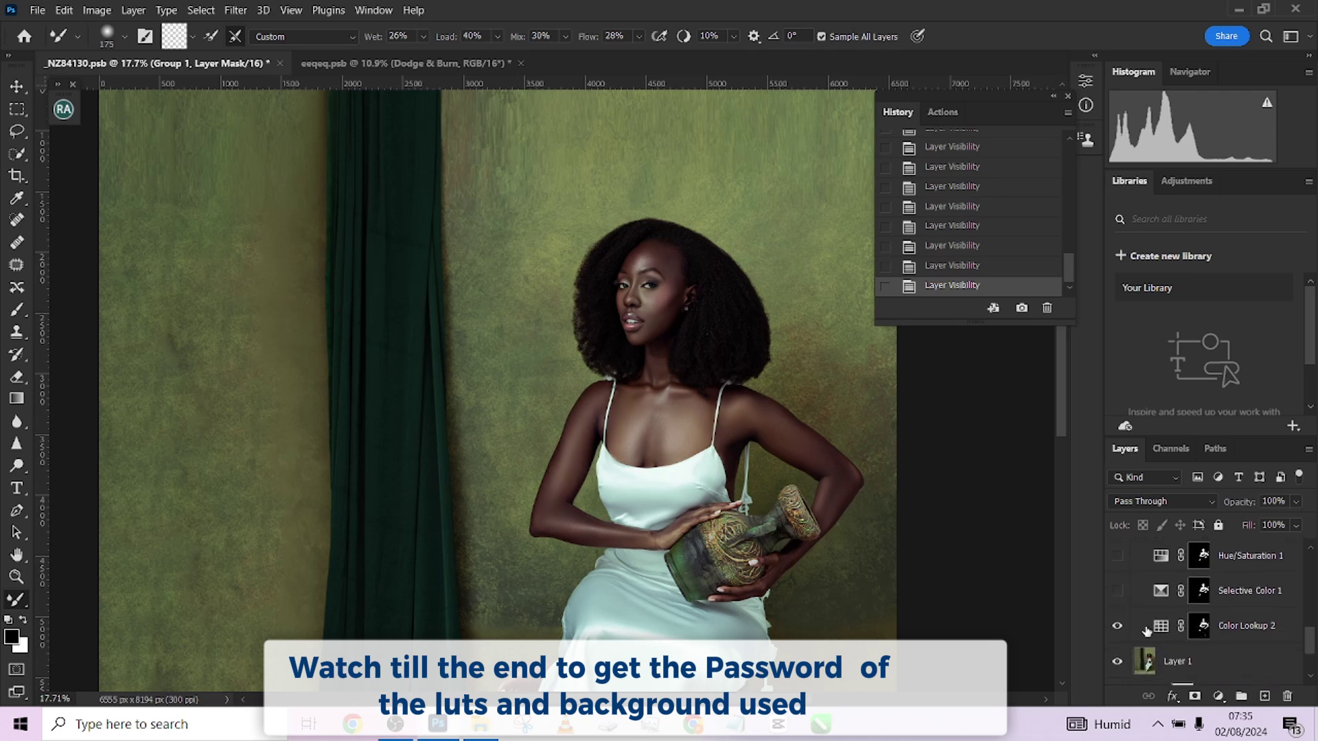
click(1119, 627)
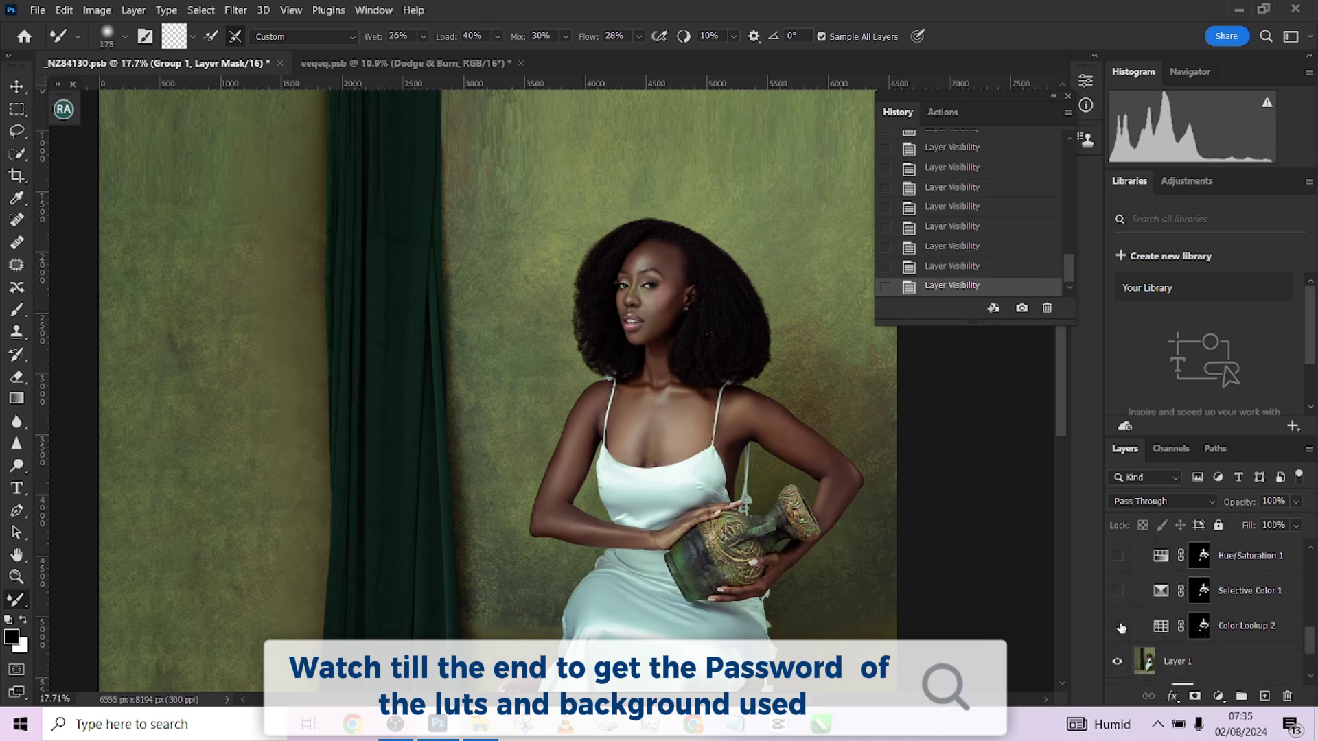
click(1119, 627)
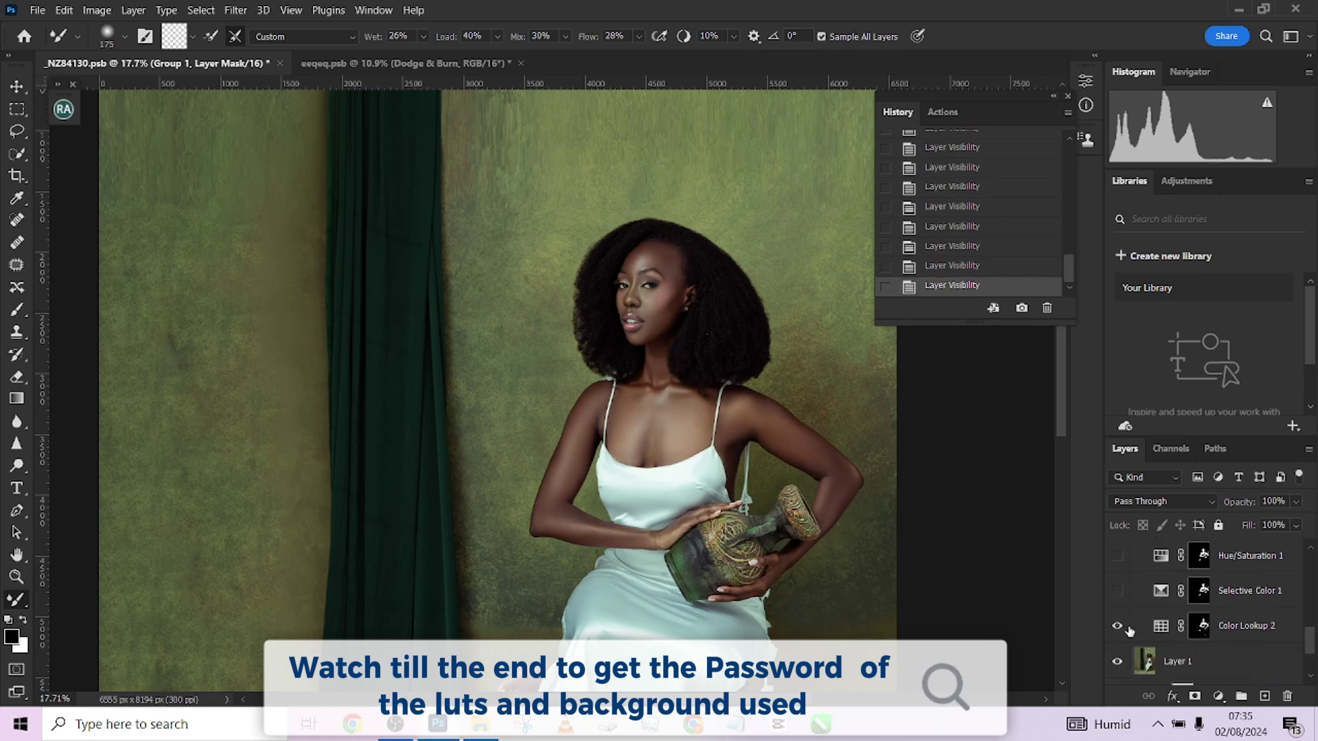
click(1251, 639)
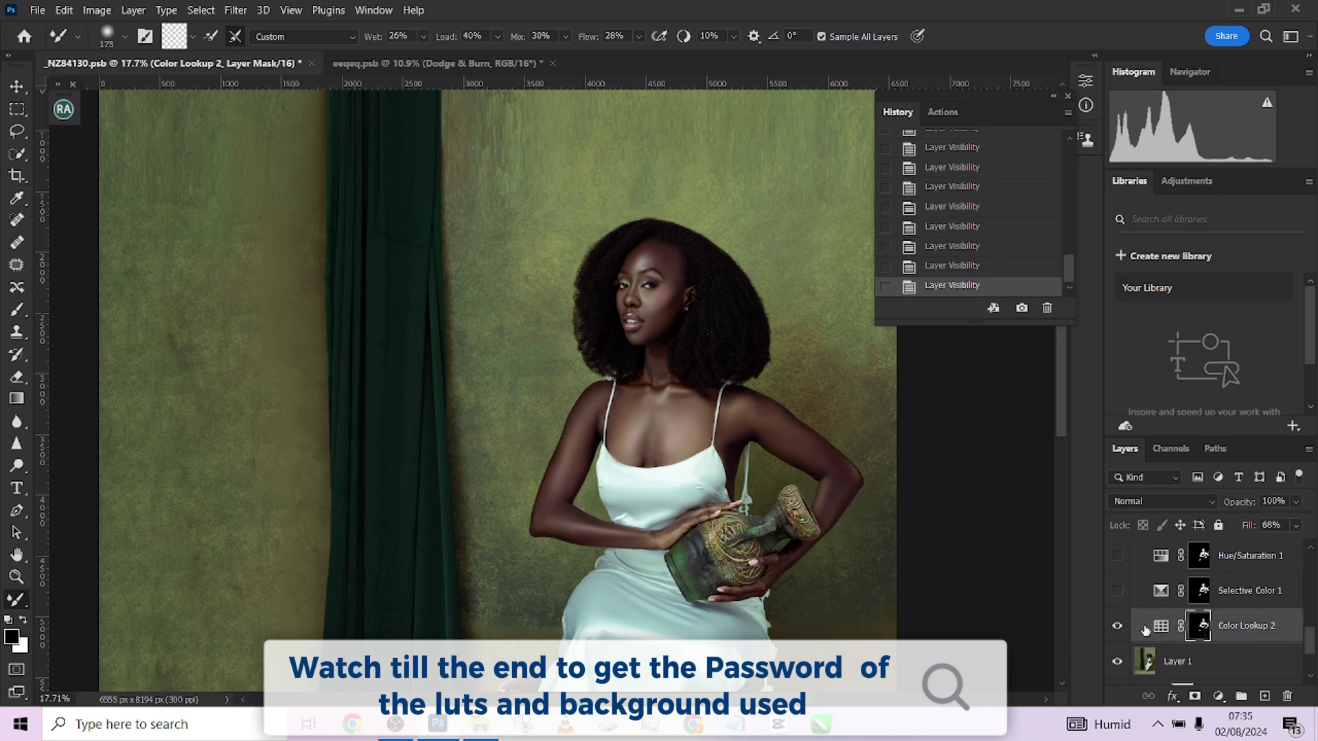
click(1119, 627)
click(1118, 626)
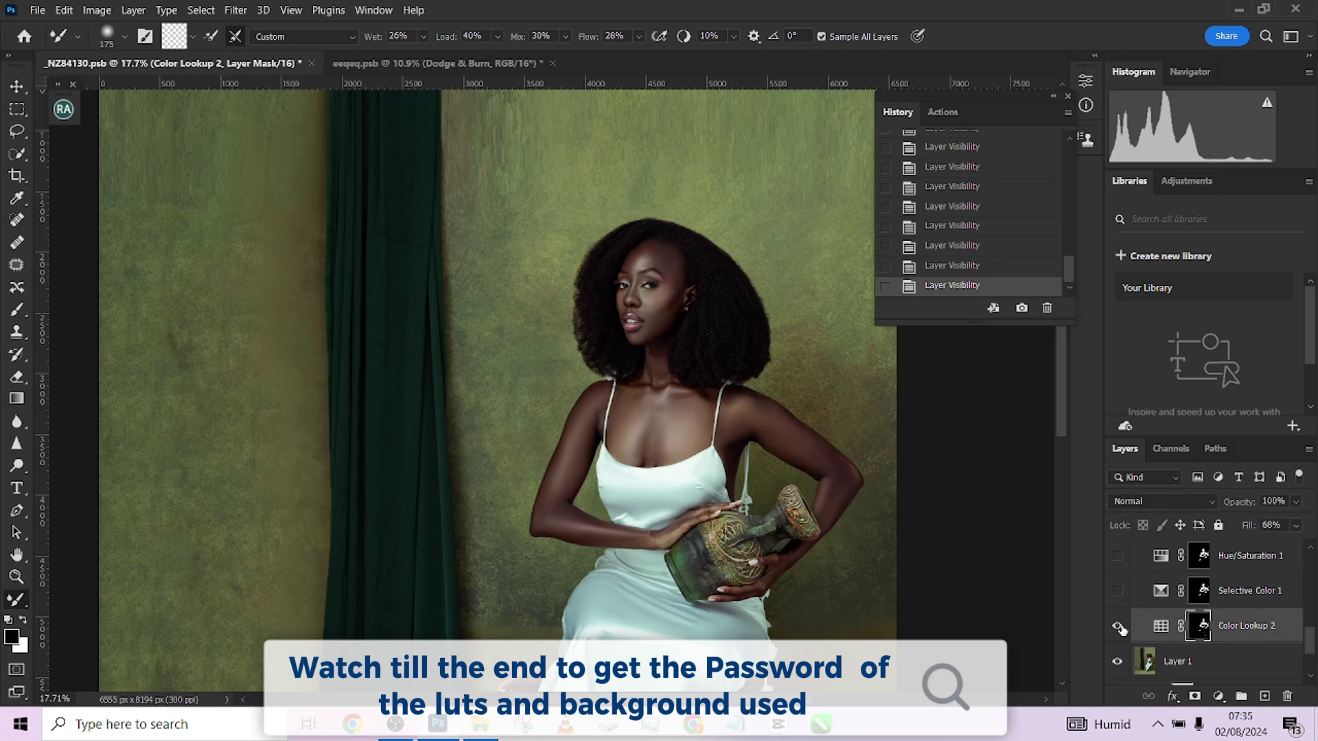
click(1116, 593)
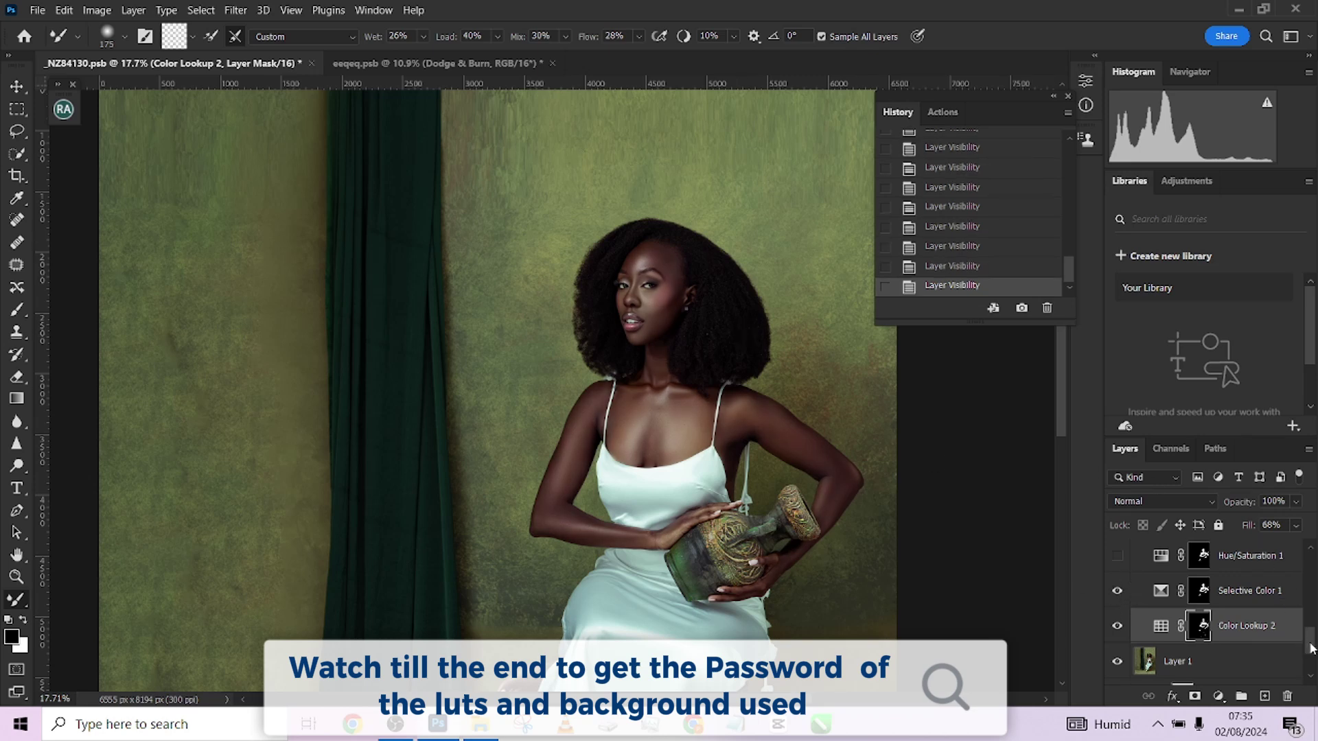
scroll(1311, 649, up, 2)
click(1118, 580)
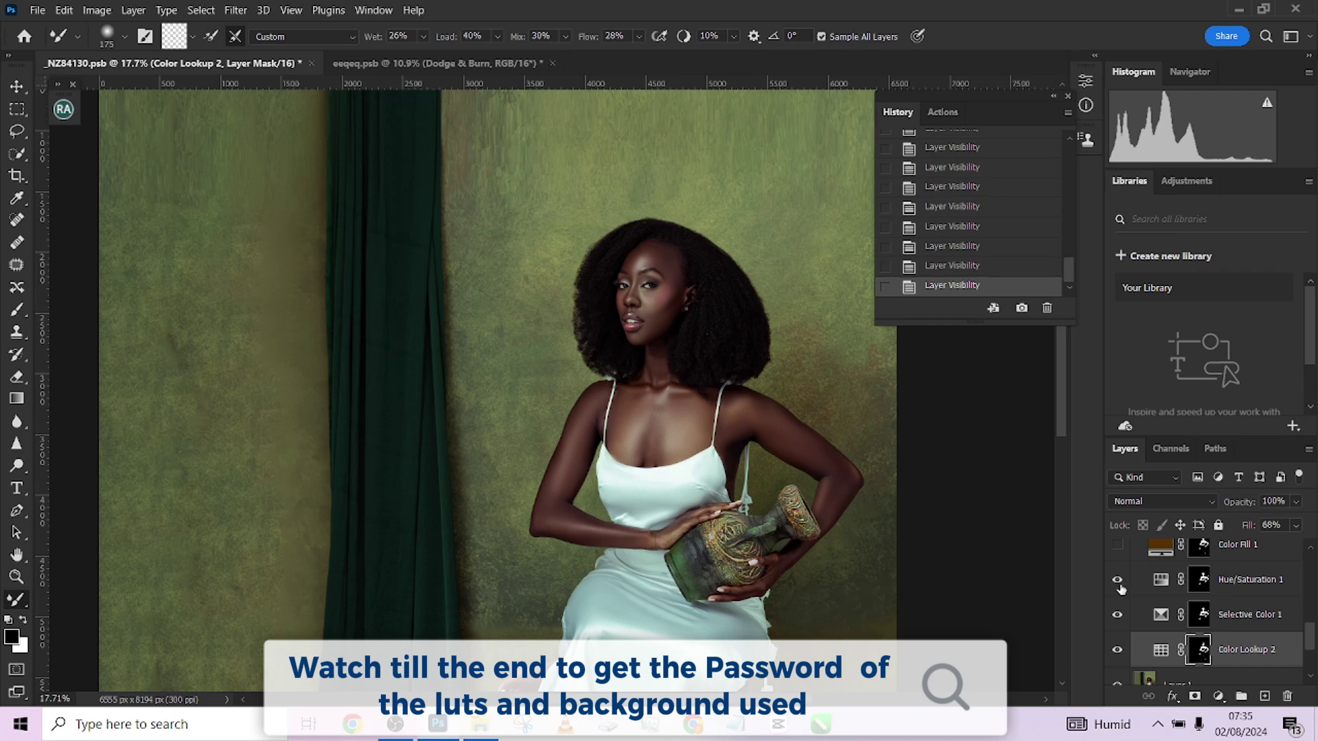
scroll(1311, 643, up, 2)
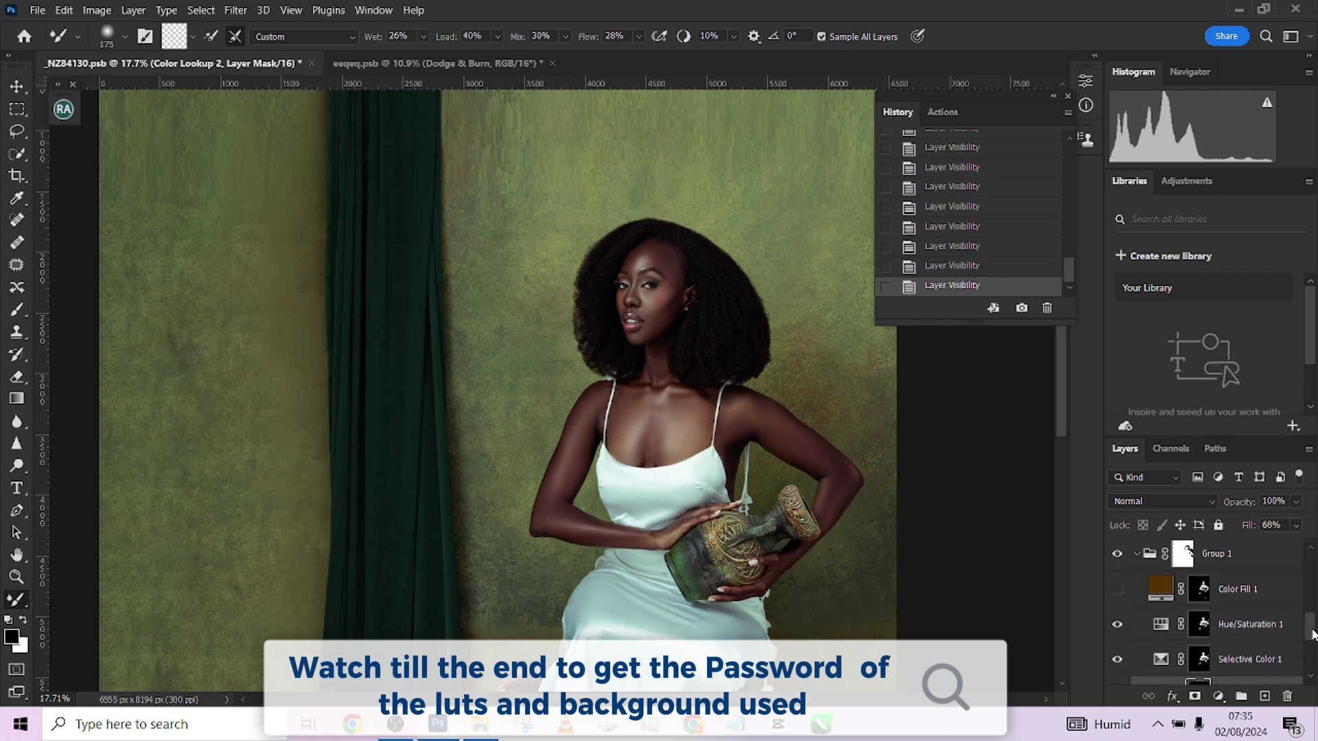
click(1117, 608)
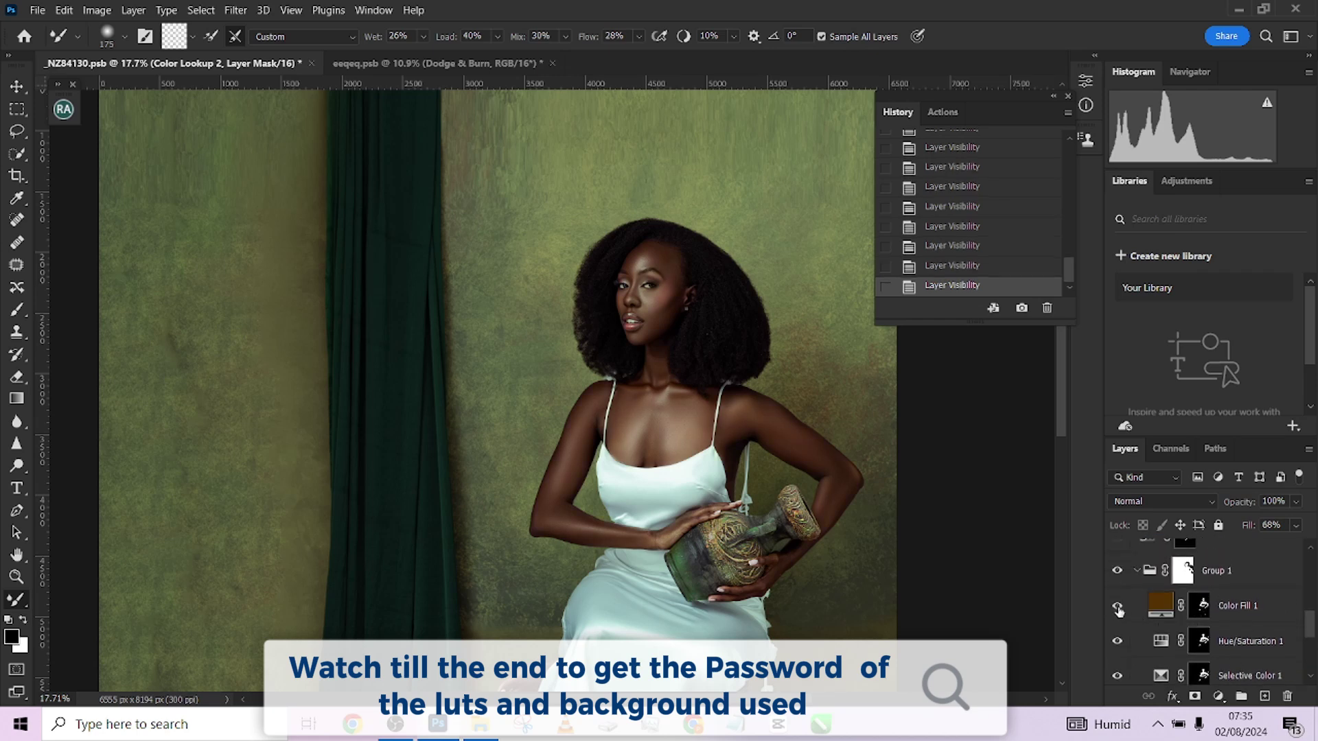
click(1119, 571)
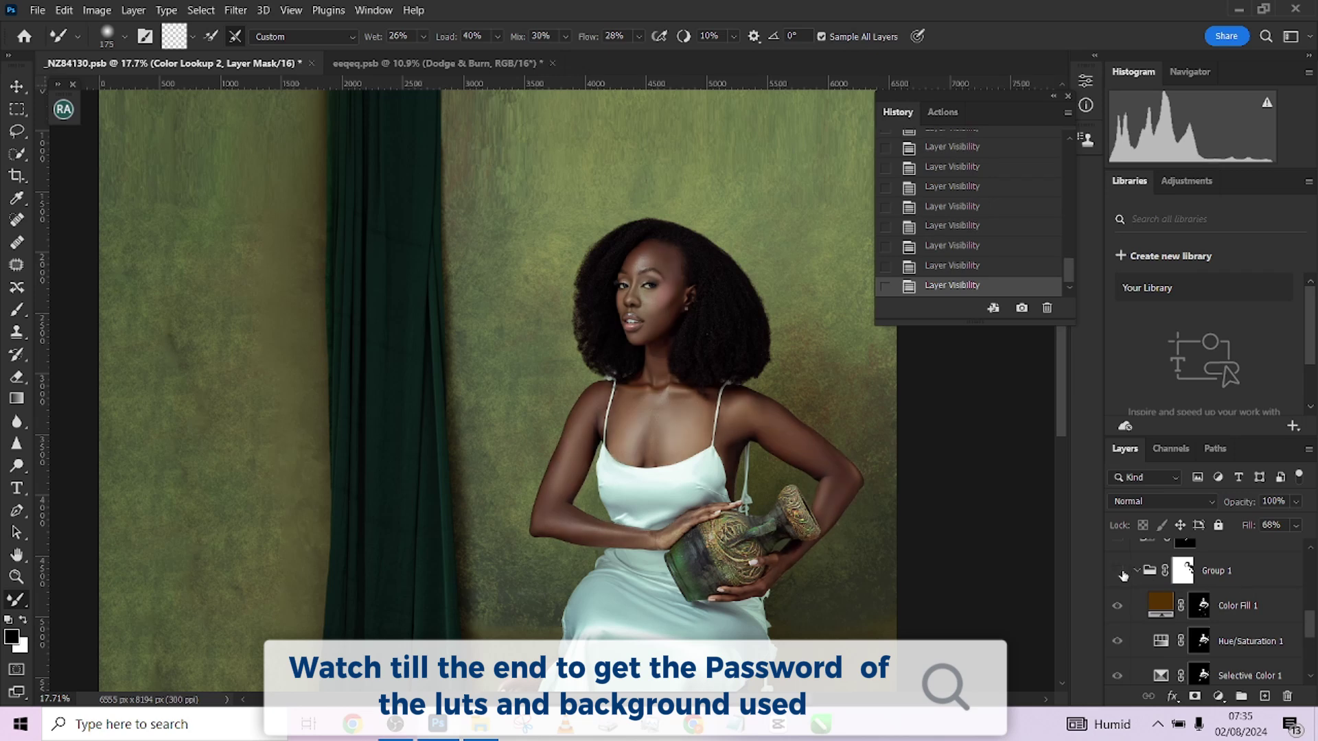
click(1120, 572)
click(1119, 571)
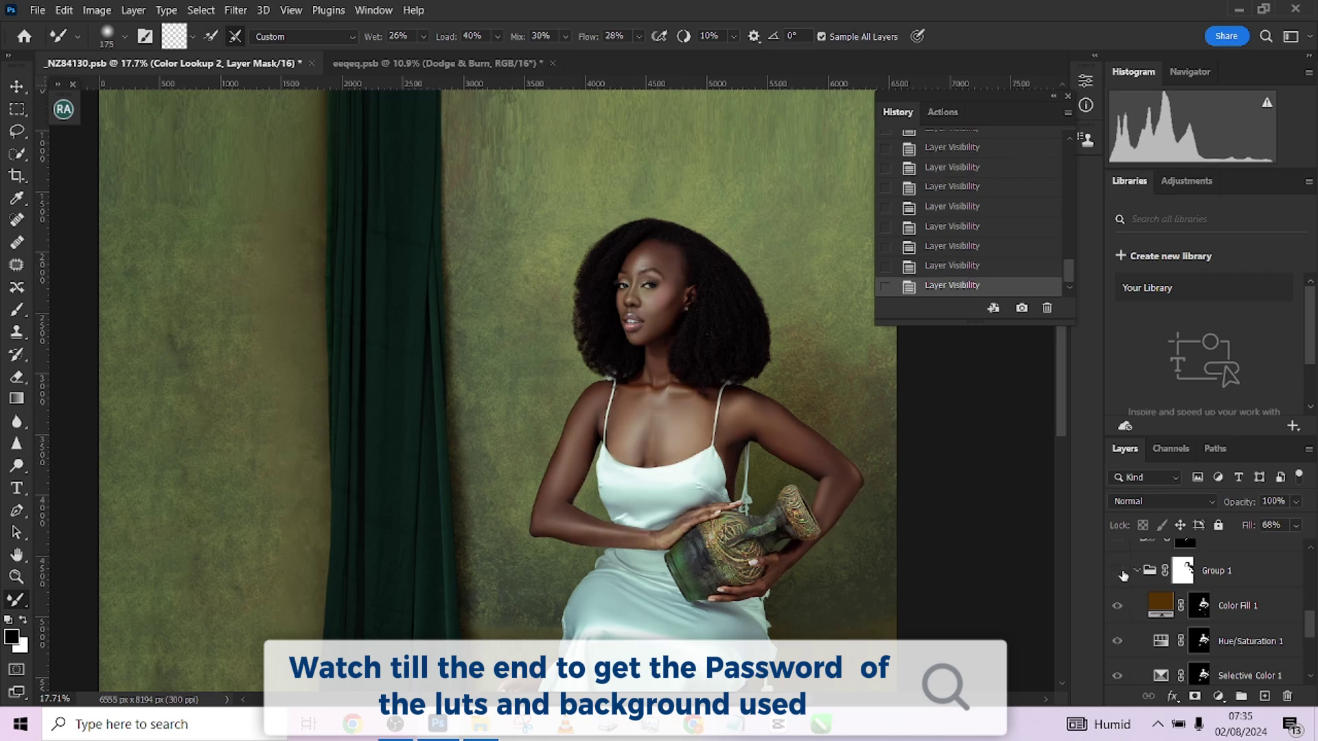
click(1119, 571)
scroll(663, 334, down, 3)
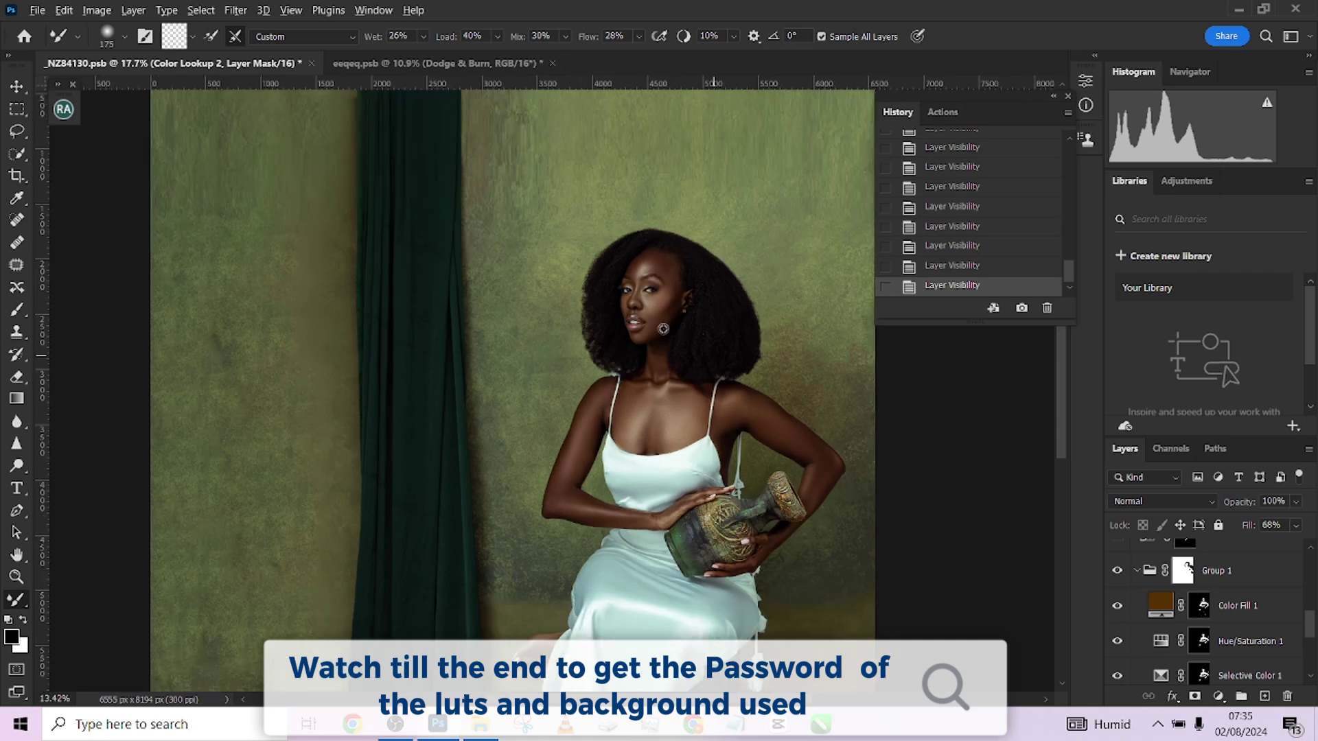
click(1117, 572)
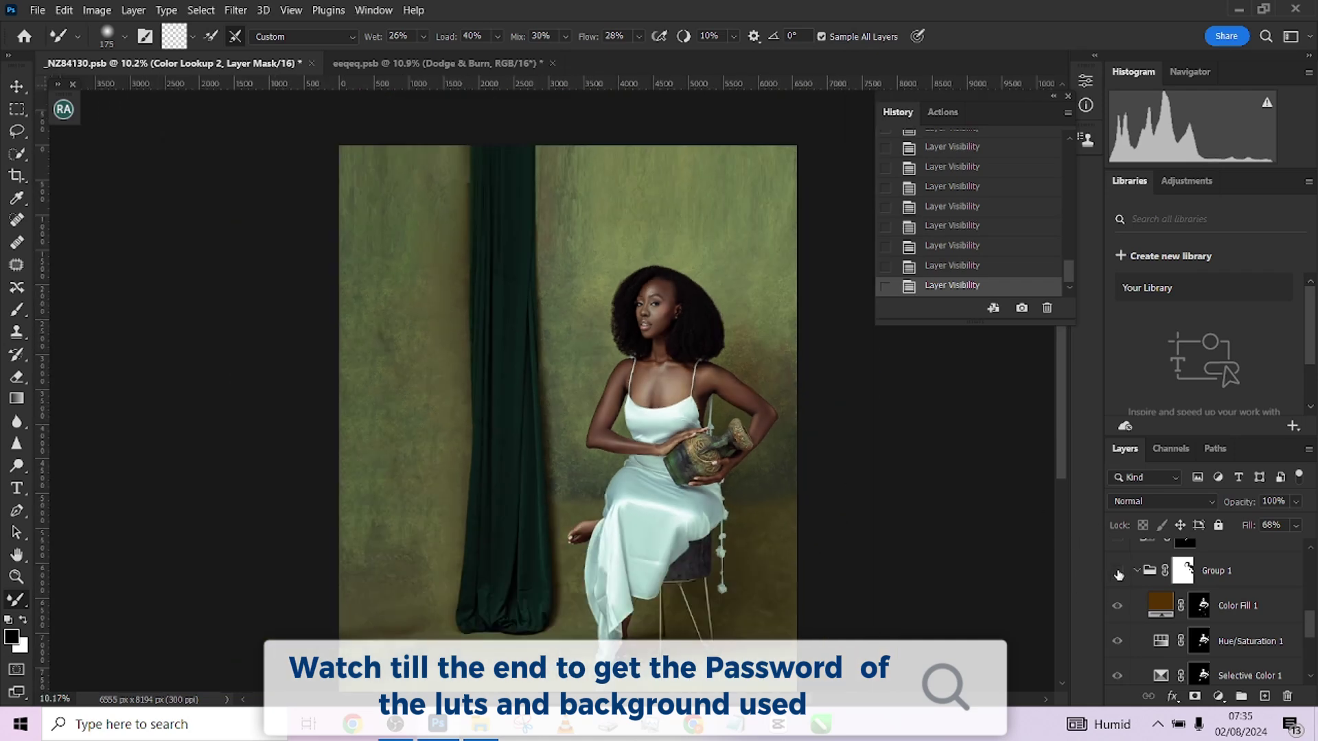
click(1117, 572)
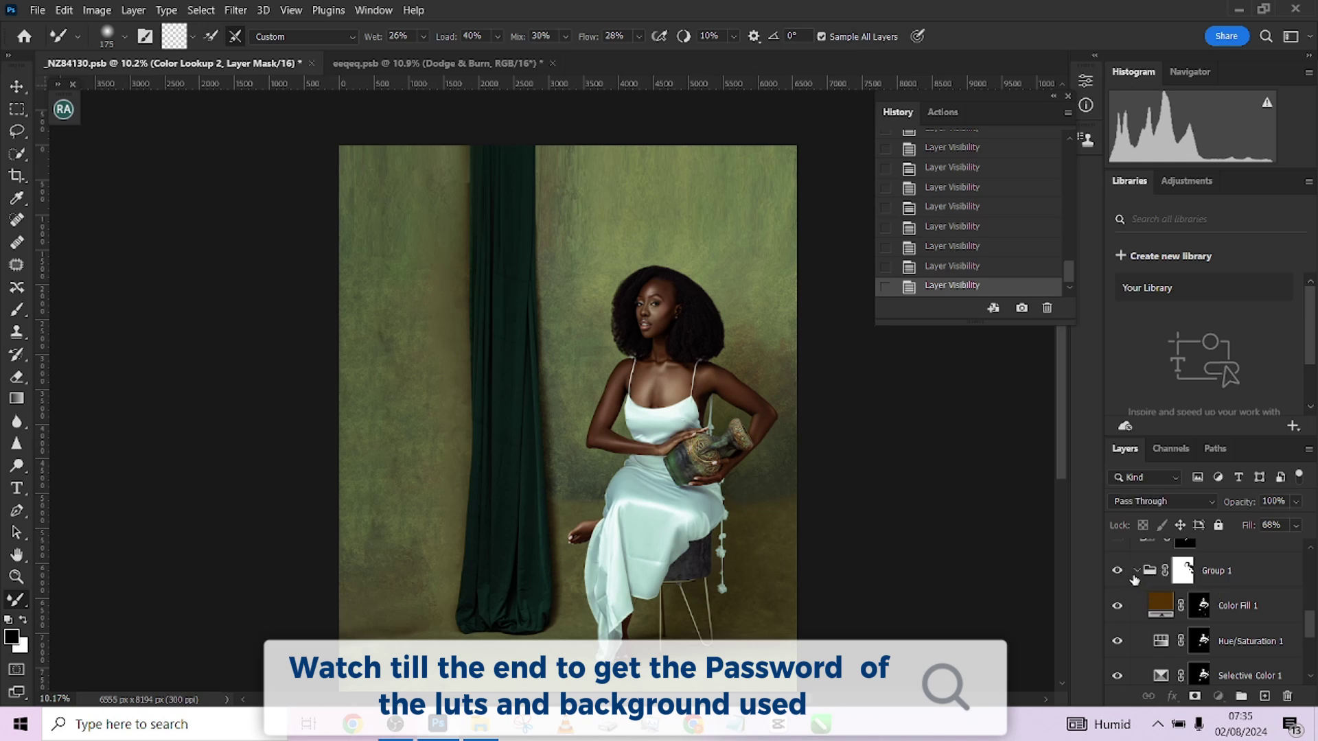
click(1144, 582)
Step: Collapse Group 1, compare it on and off, and turn on the Curves 1 adjustment
click(1136, 571)
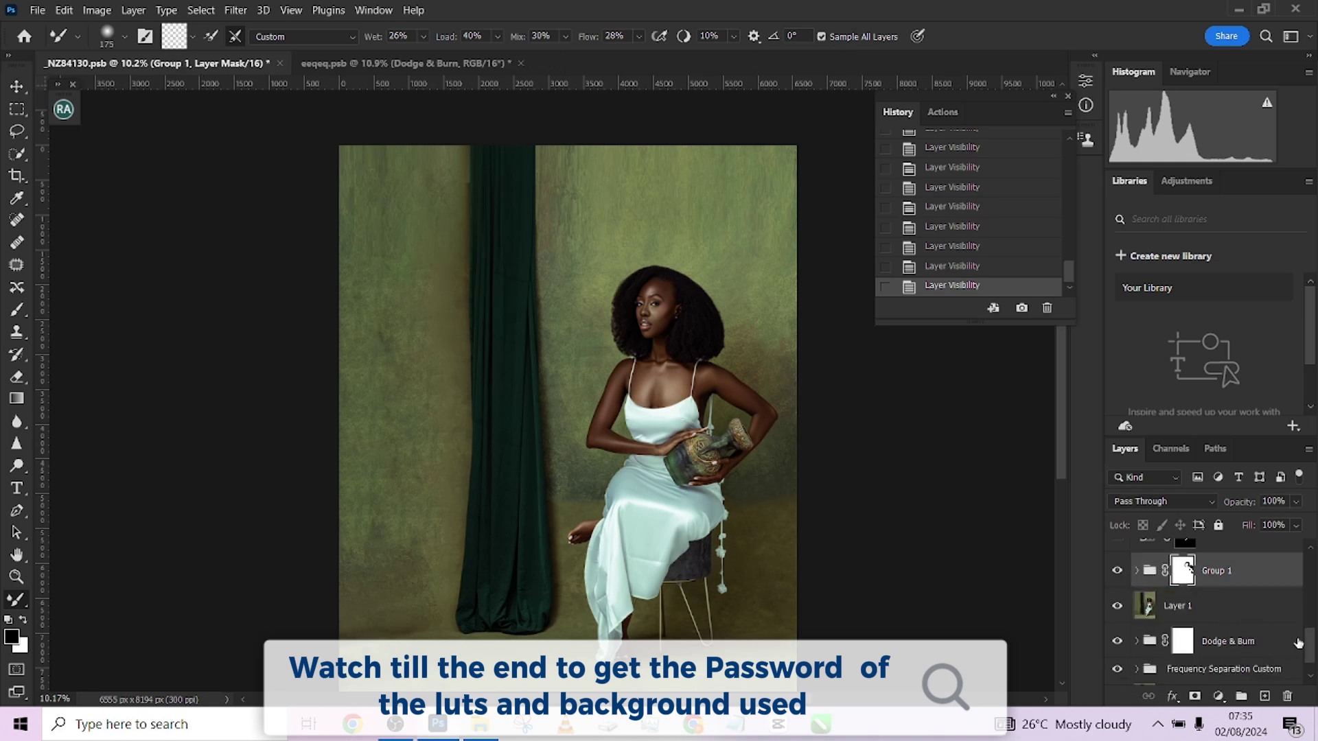
scroll(1310, 650, up, 2)
click(1157, 619)
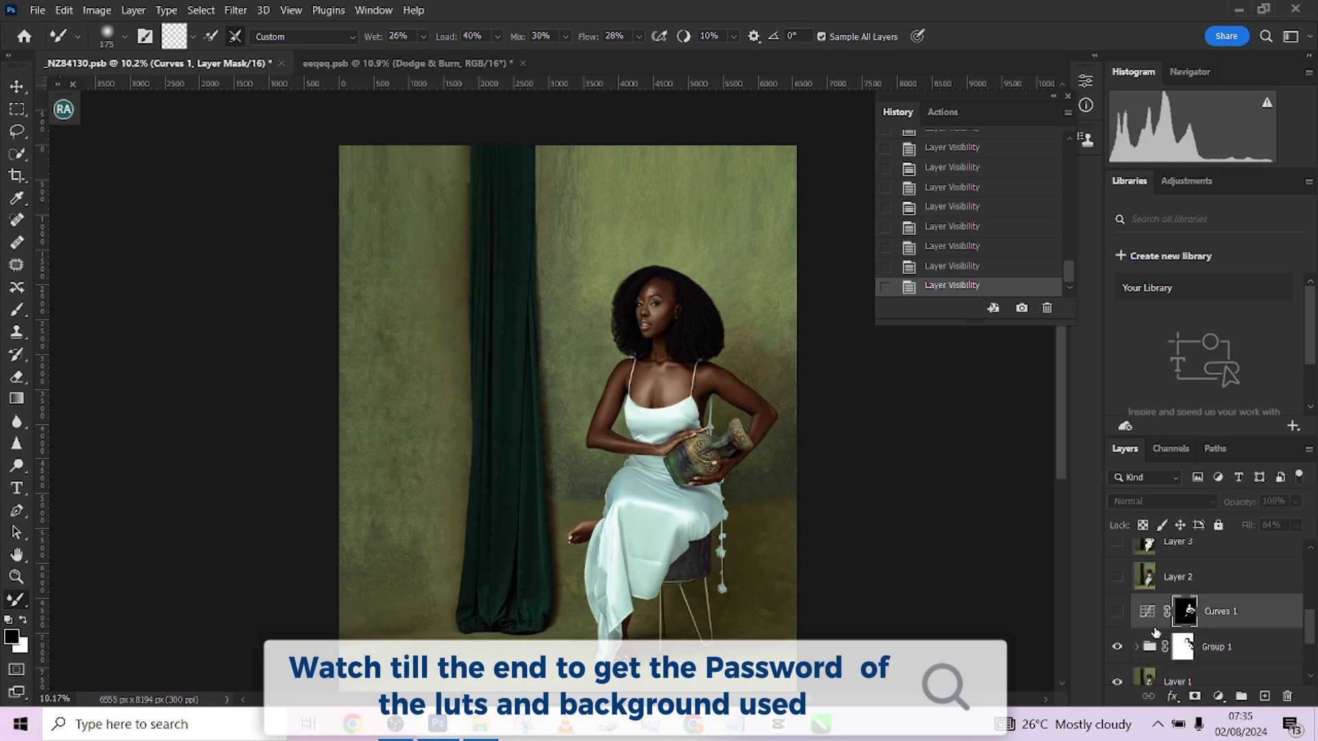
click(1119, 648)
click(1119, 648)
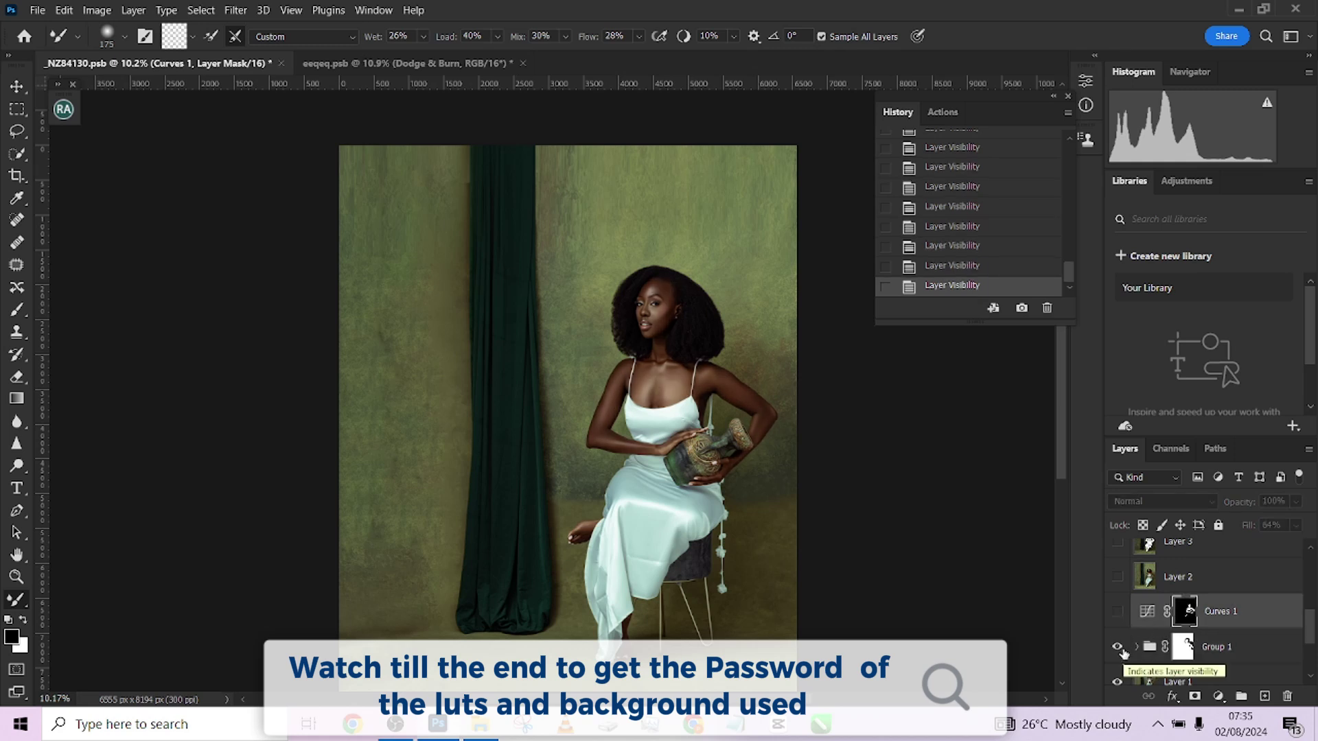
click(1118, 612)
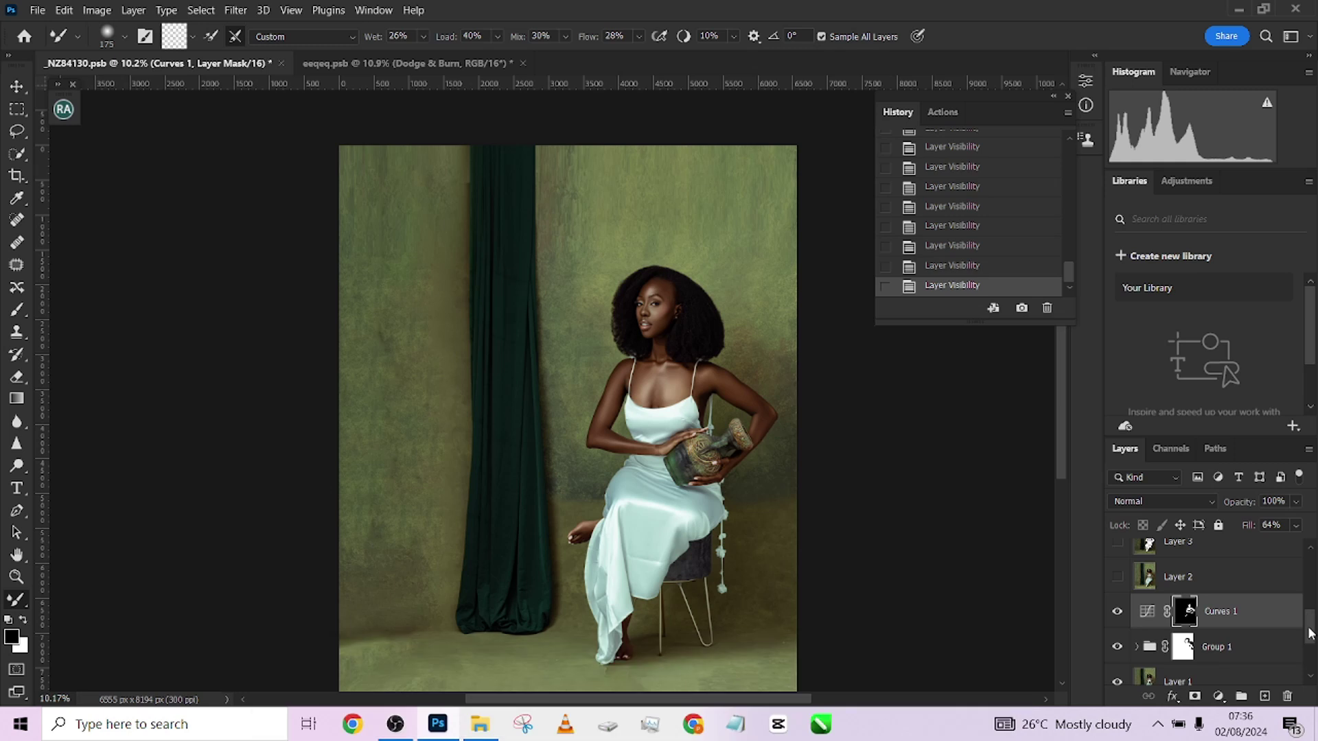
Step: Turn on Layer 2 and compare the portrait with and without it
scroll(1192, 620, up, 1)
click(1118, 612)
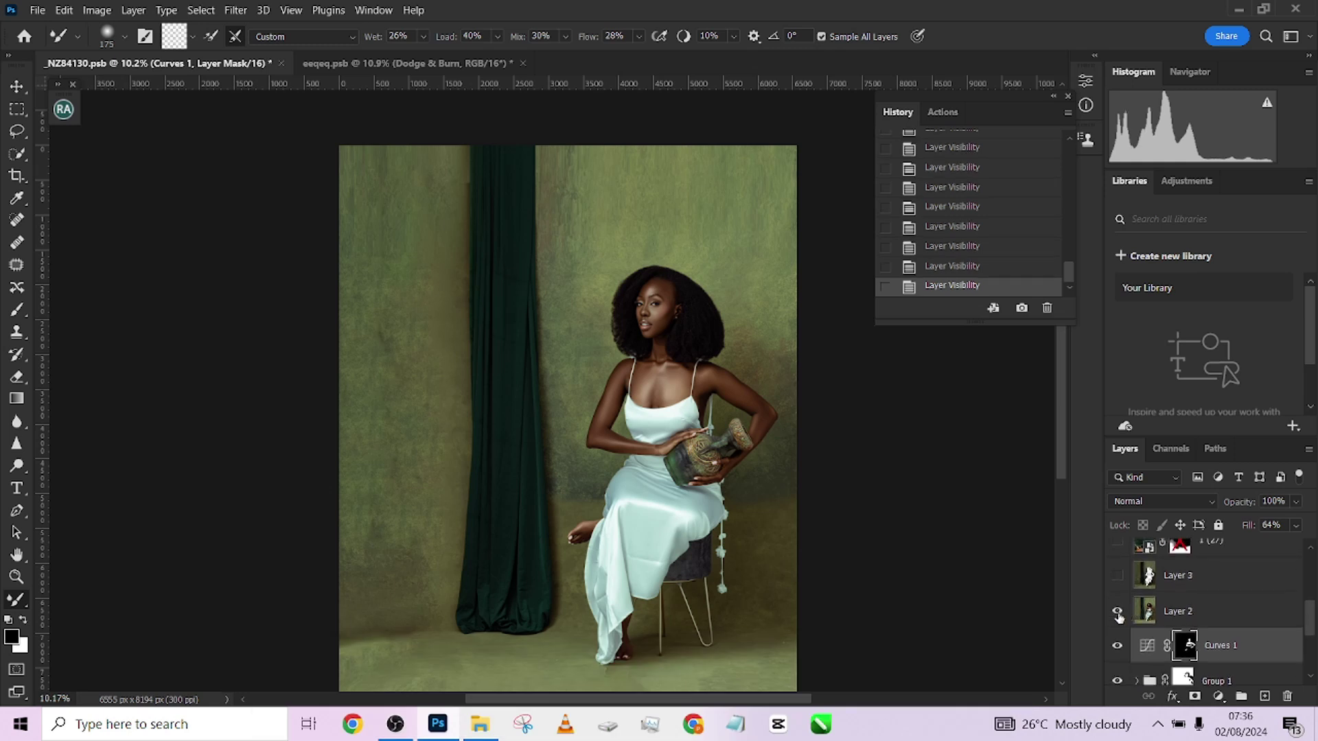
scroll(1208, 638, up, 1)
click(1208, 637)
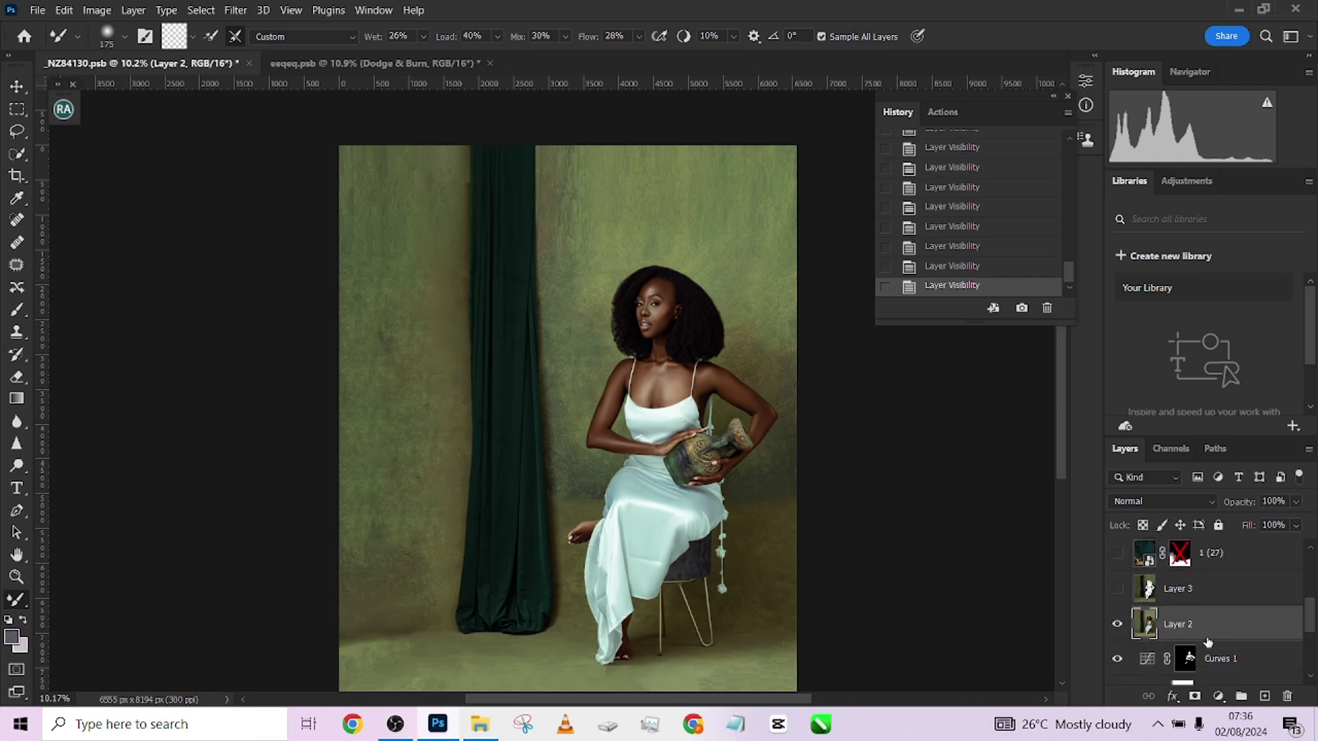
click(1116, 628)
click(1115, 628)
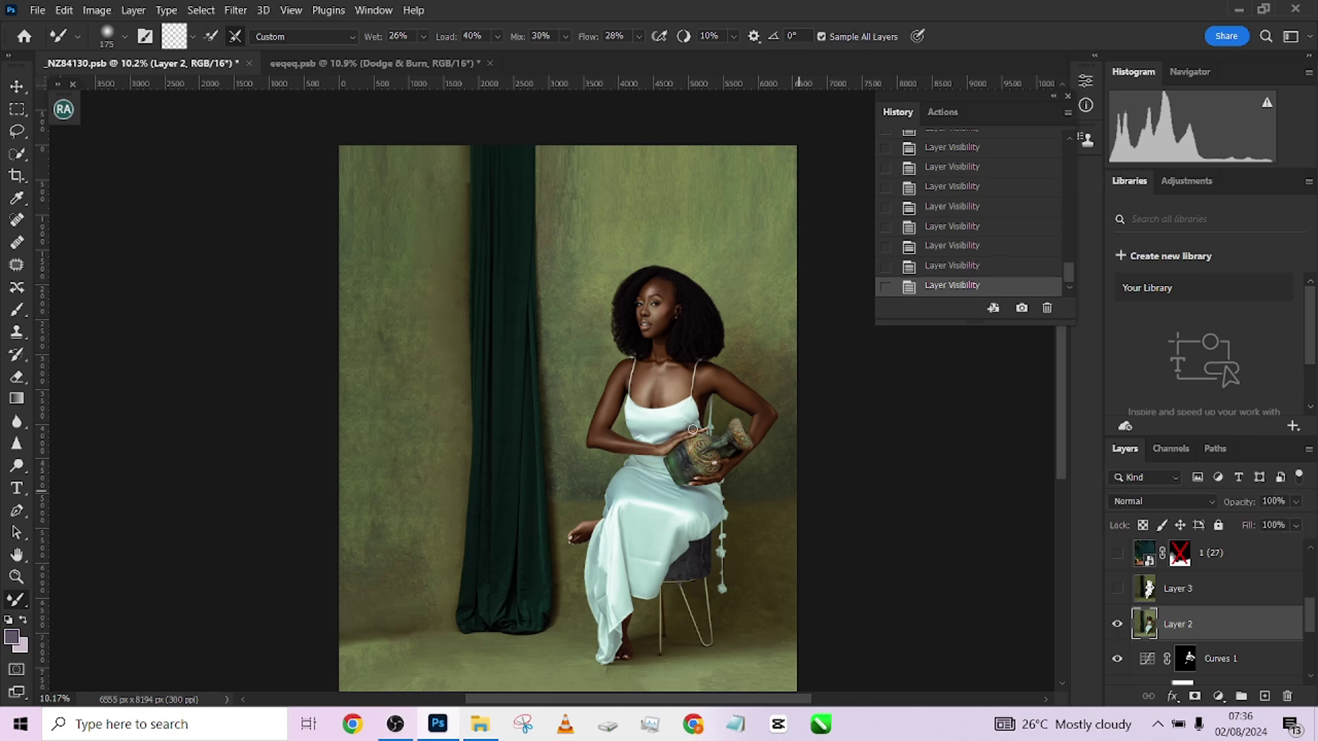
scroll(638, 356, up, 3)
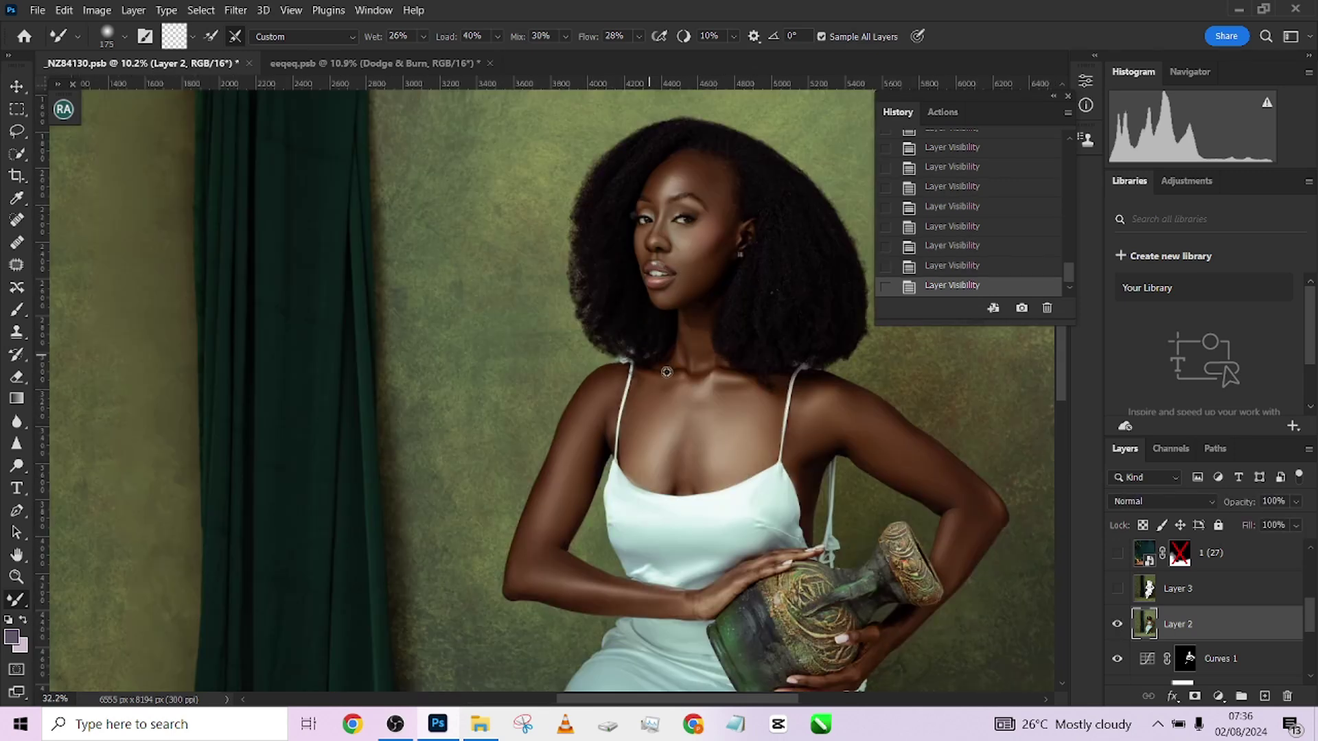
mouse_move(667, 372)
mouse_down()
mouse_move(635, 396)
mouse_move(652, 383)
mouse_up()
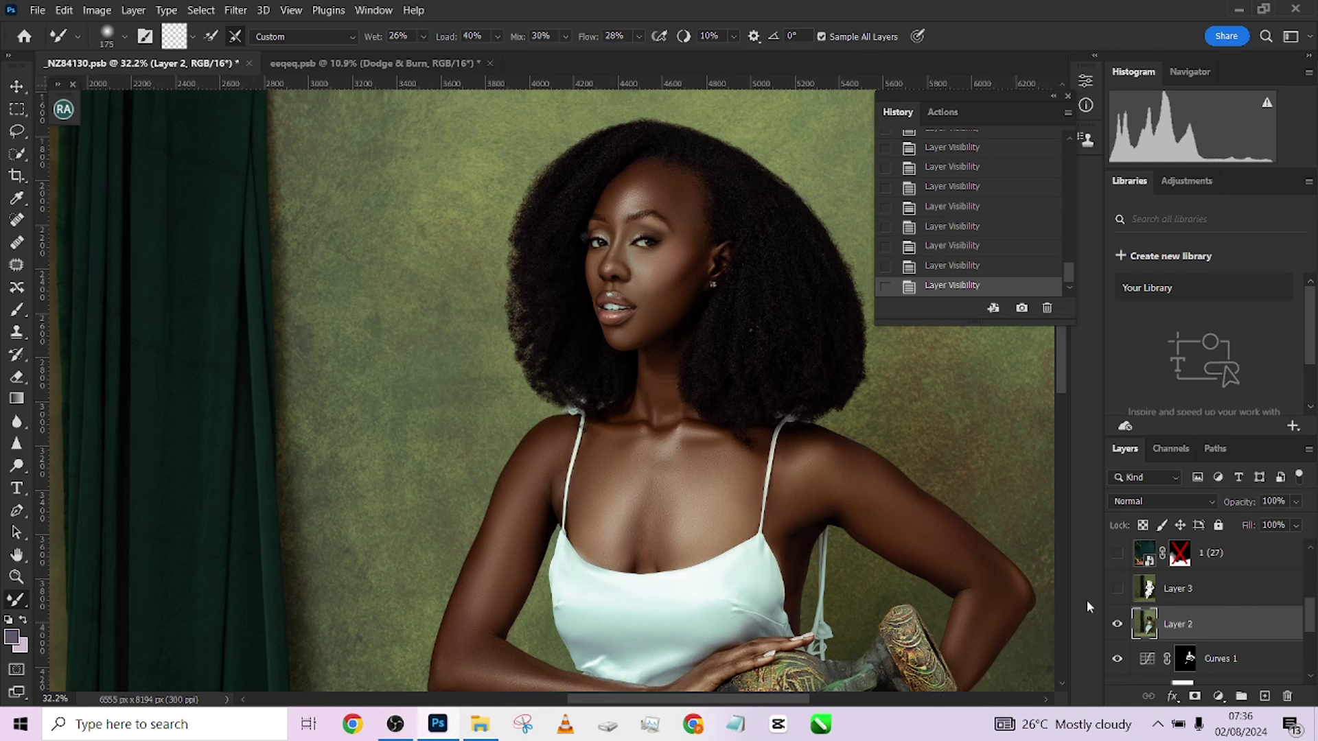
click(1118, 625)
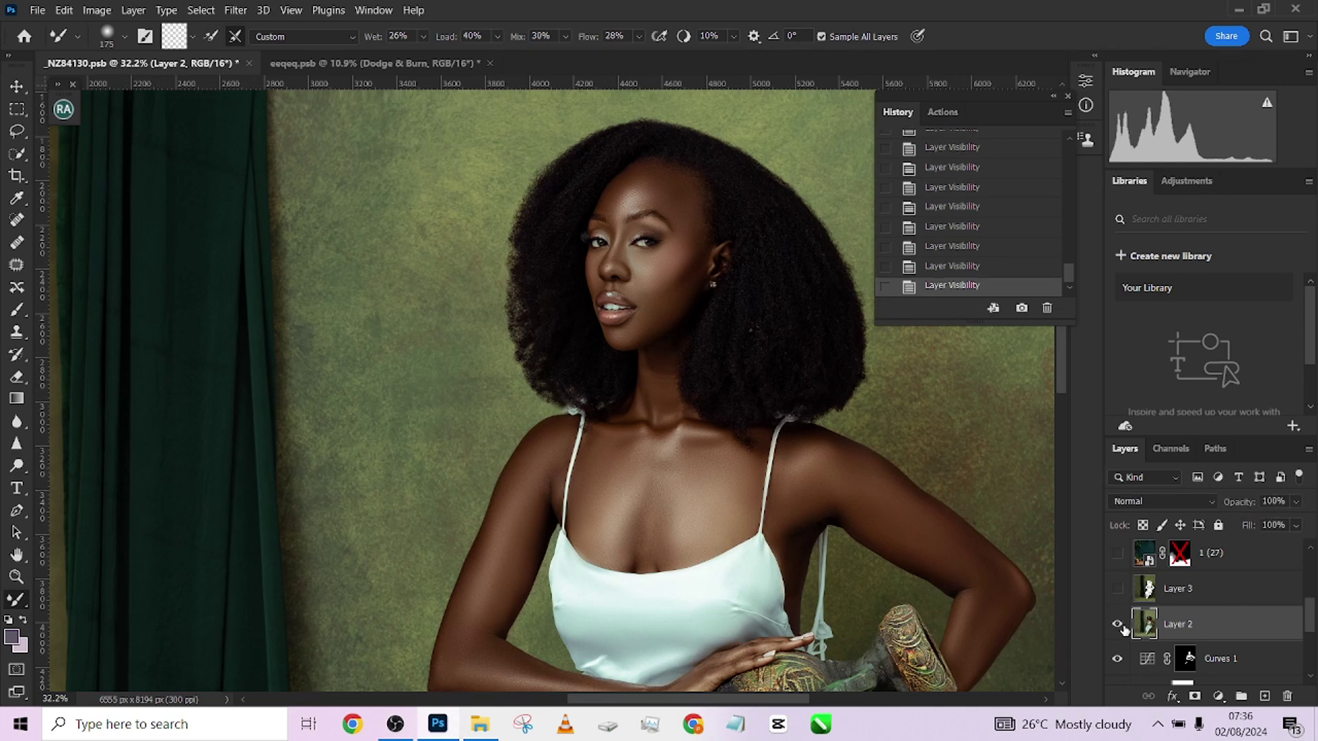
Step: Show Layer 3 and compare the whole portrait with and without it
click(1117, 591)
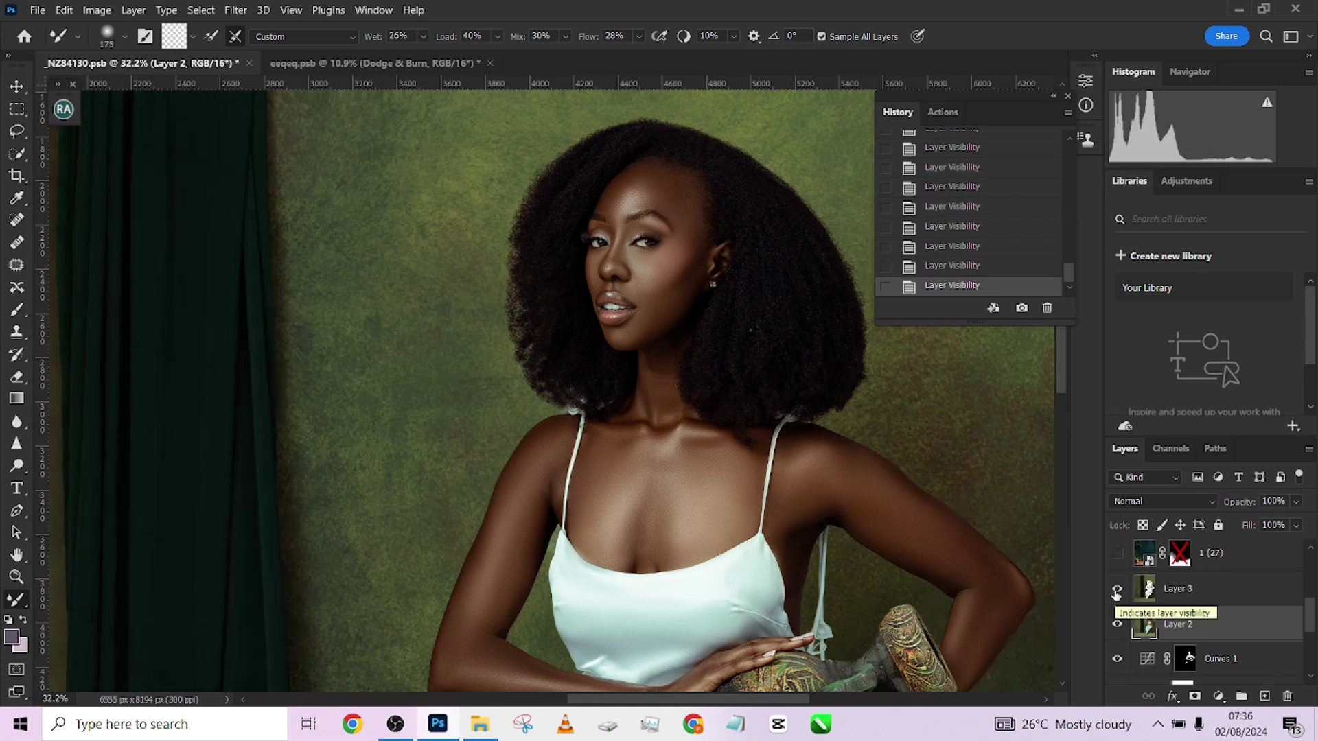
scroll(616, 334, down, 3)
scroll(616, 334, down, 1)
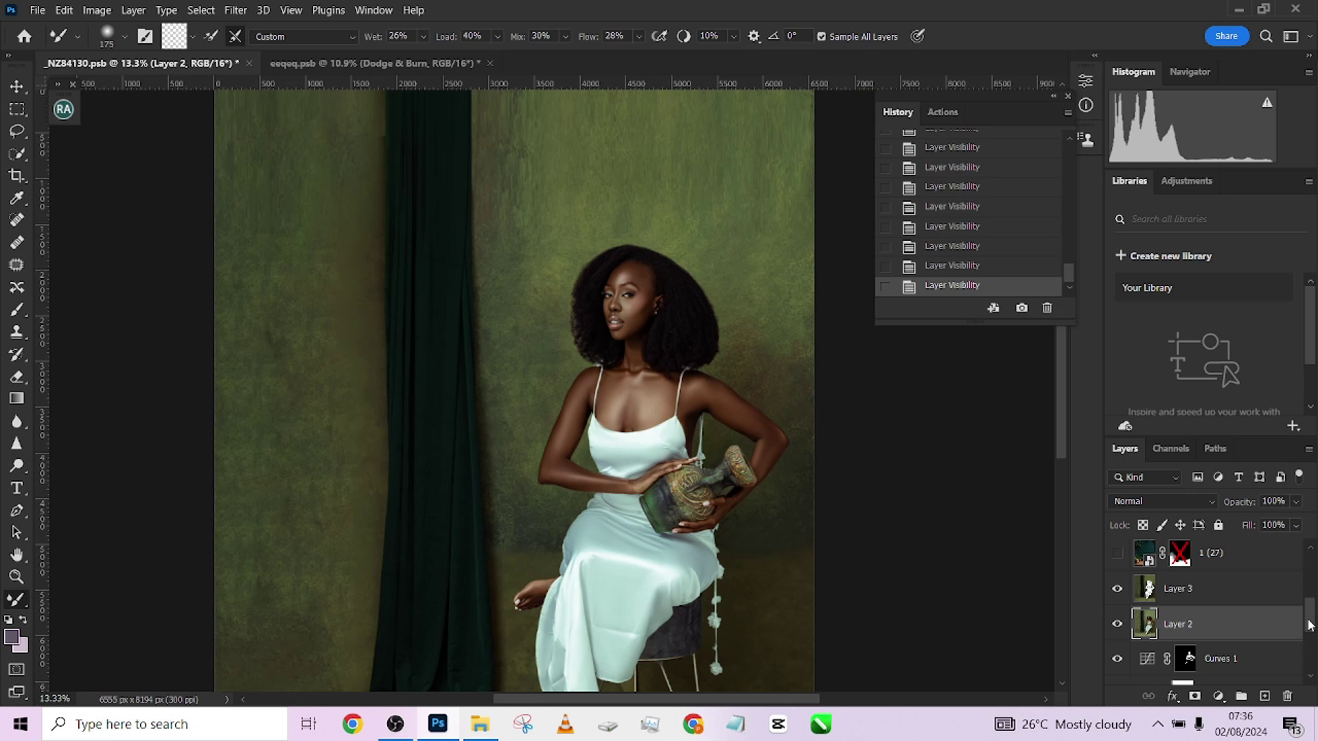
mouse_move(1310, 626)
mouse_down()
mouse_move(1314, 600)
mouse_move(1317, 615)
mouse_up()
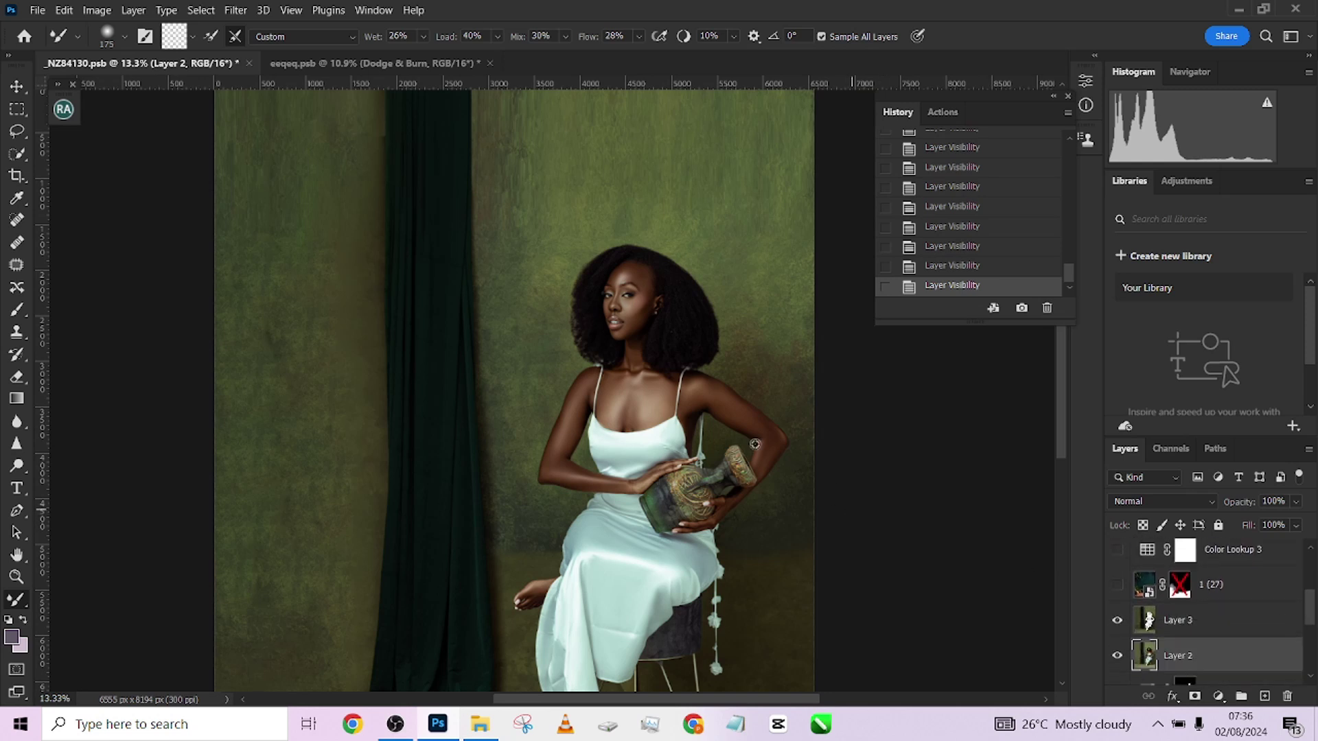
scroll(661, 381, down, 1)
drag(611, 574, 607, 517)
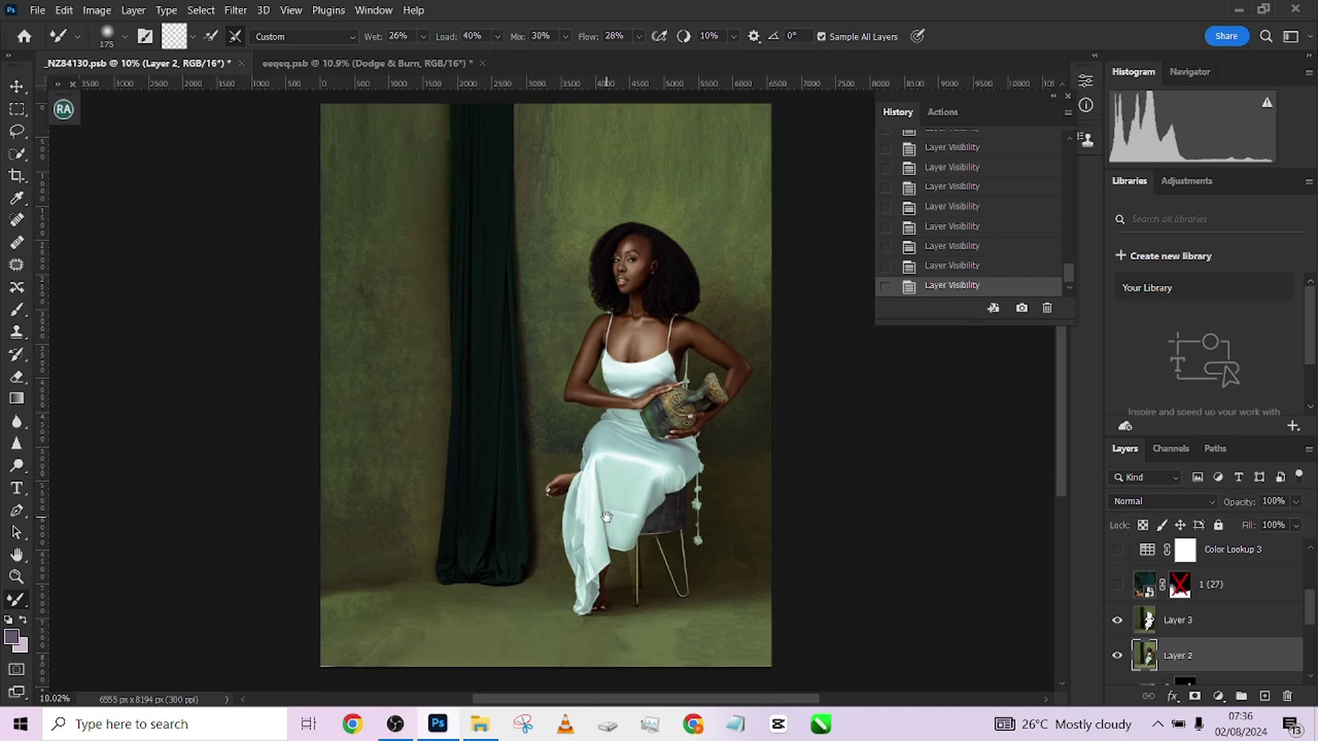
click(1212, 623)
click(1118, 622)
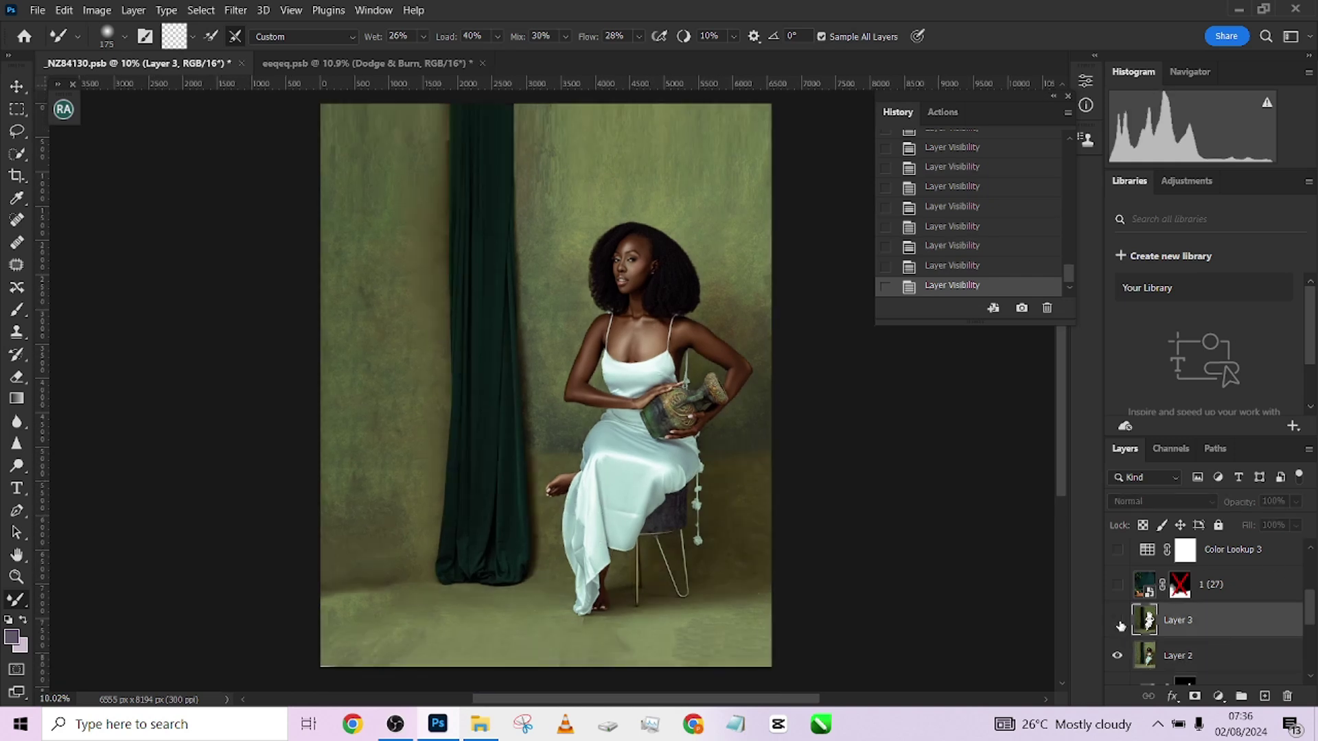
click(1118, 622)
click(1118, 622)
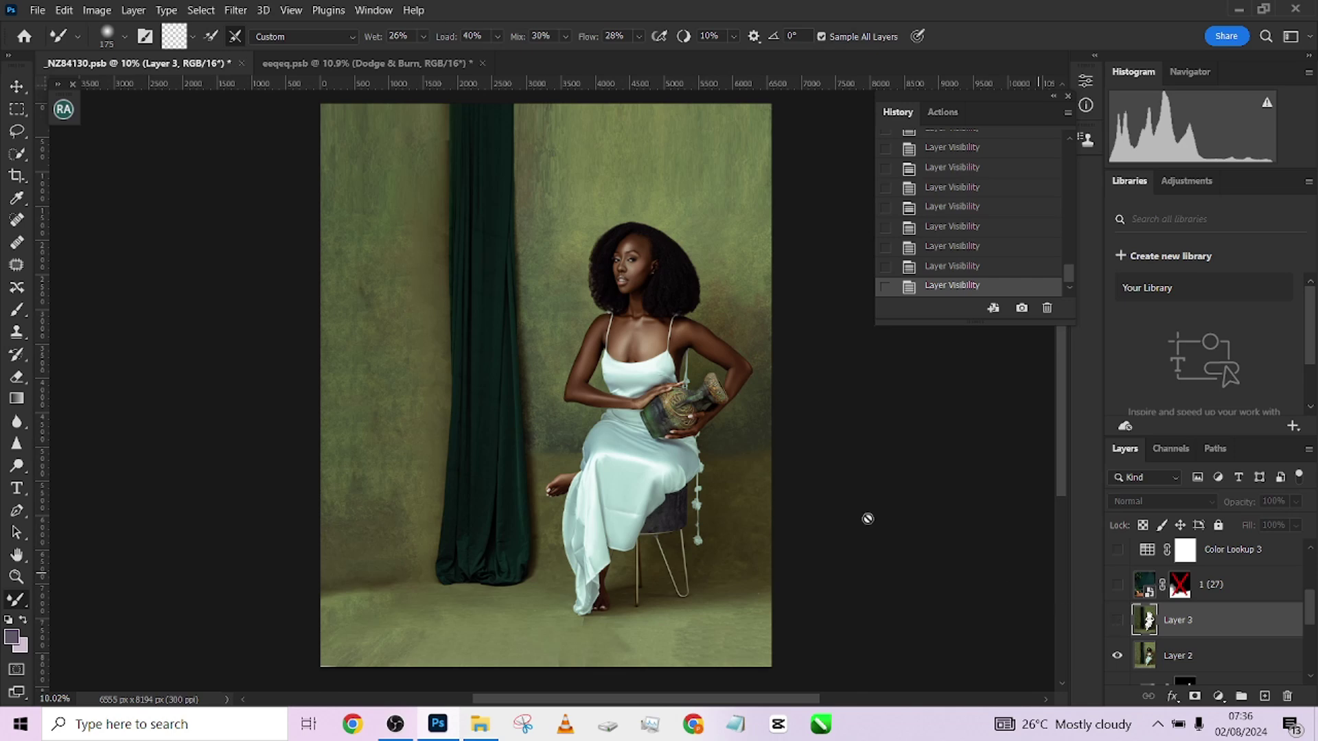
scroll(669, 411, down, 1)
click(1119, 620)
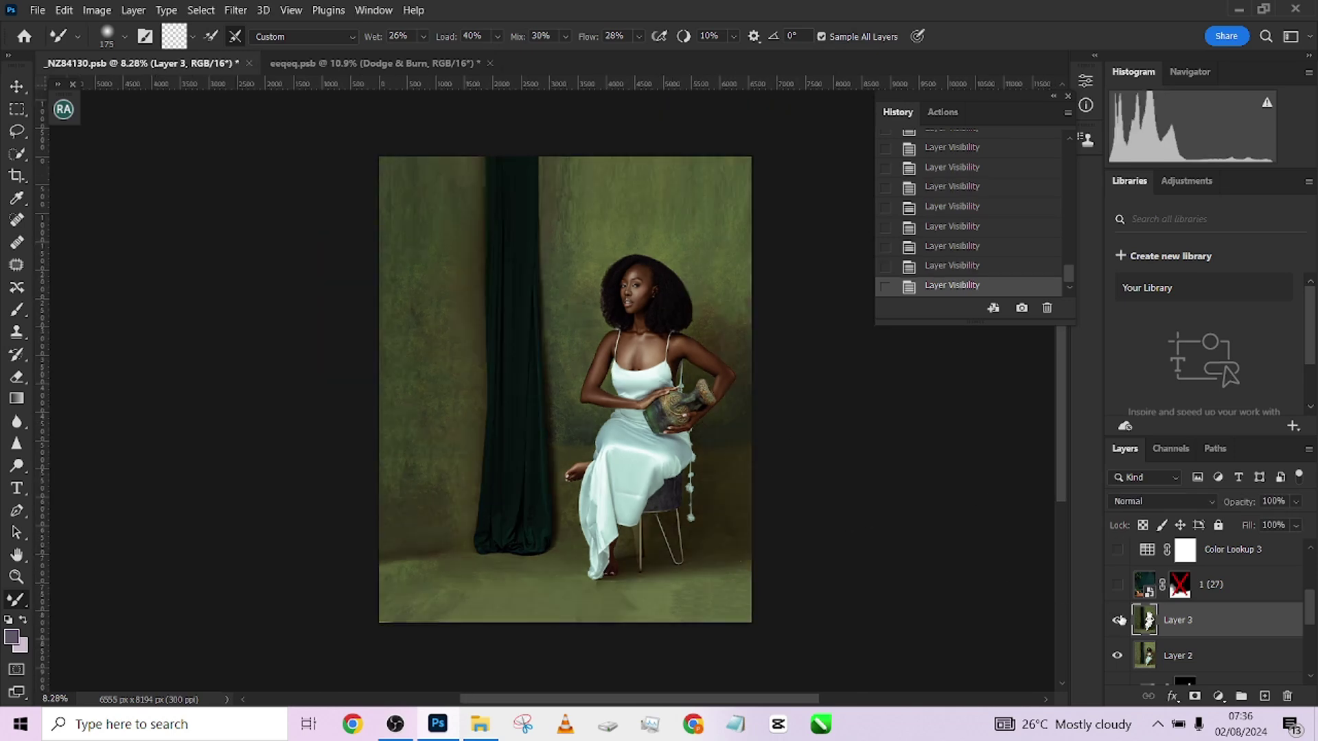
click(1118, 621)
click(1118, 621)
scroll(806, 453, up, 1)
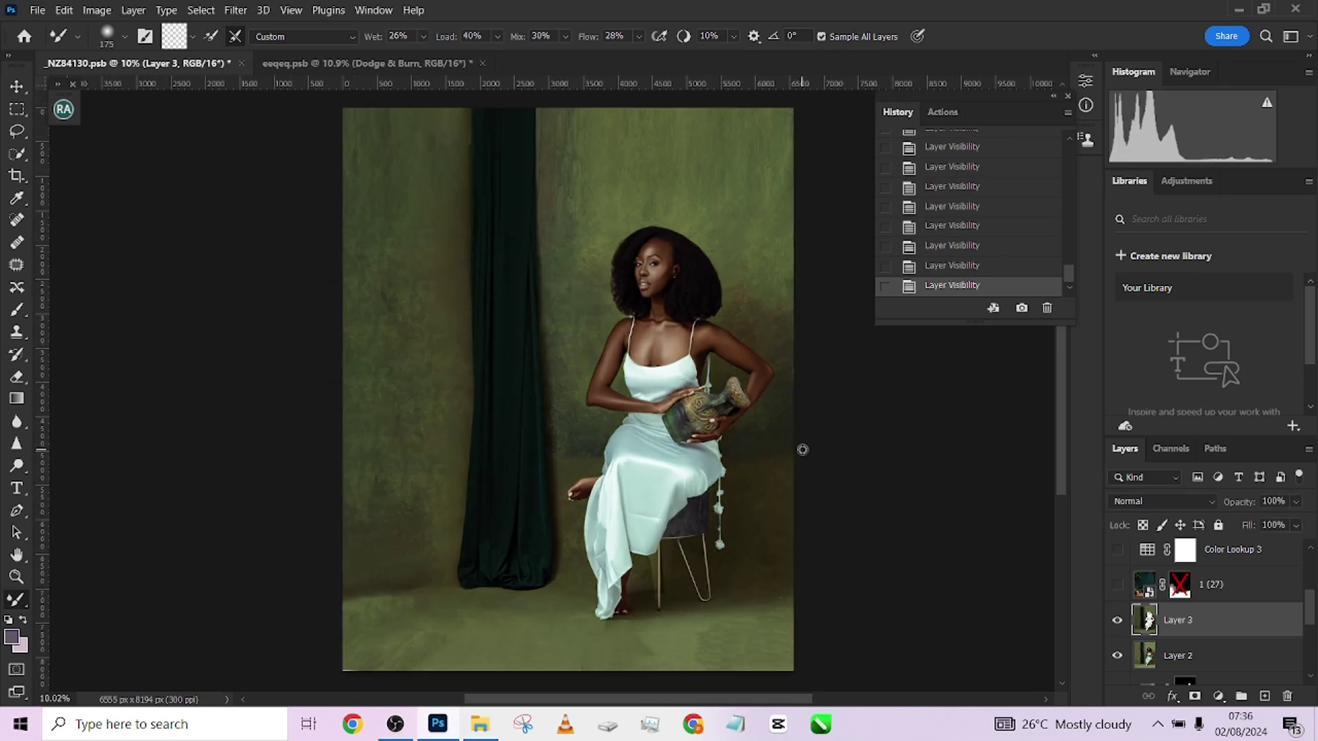
click(1118, 621)
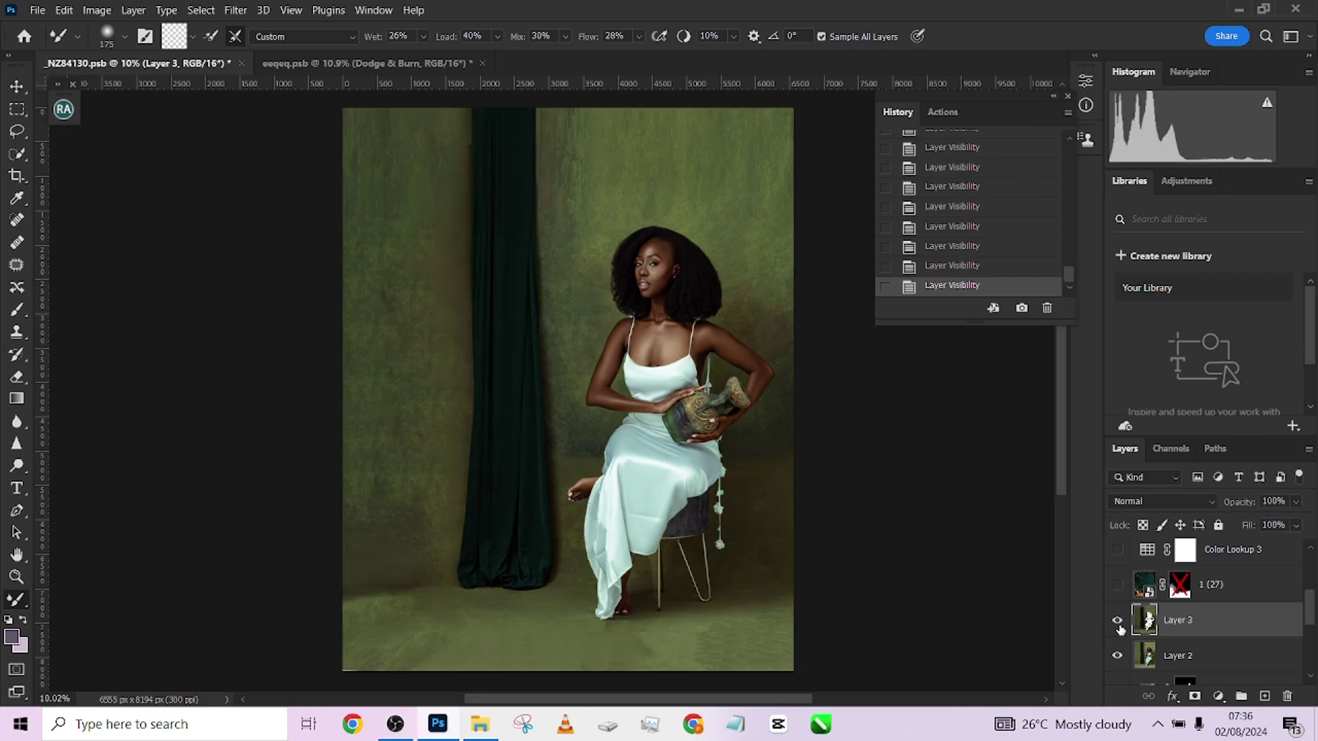
Step: Briefly preview the dark room background layer 1 (27), then show Layer 2 copy
click(1118, 587)
click(1120, 587)
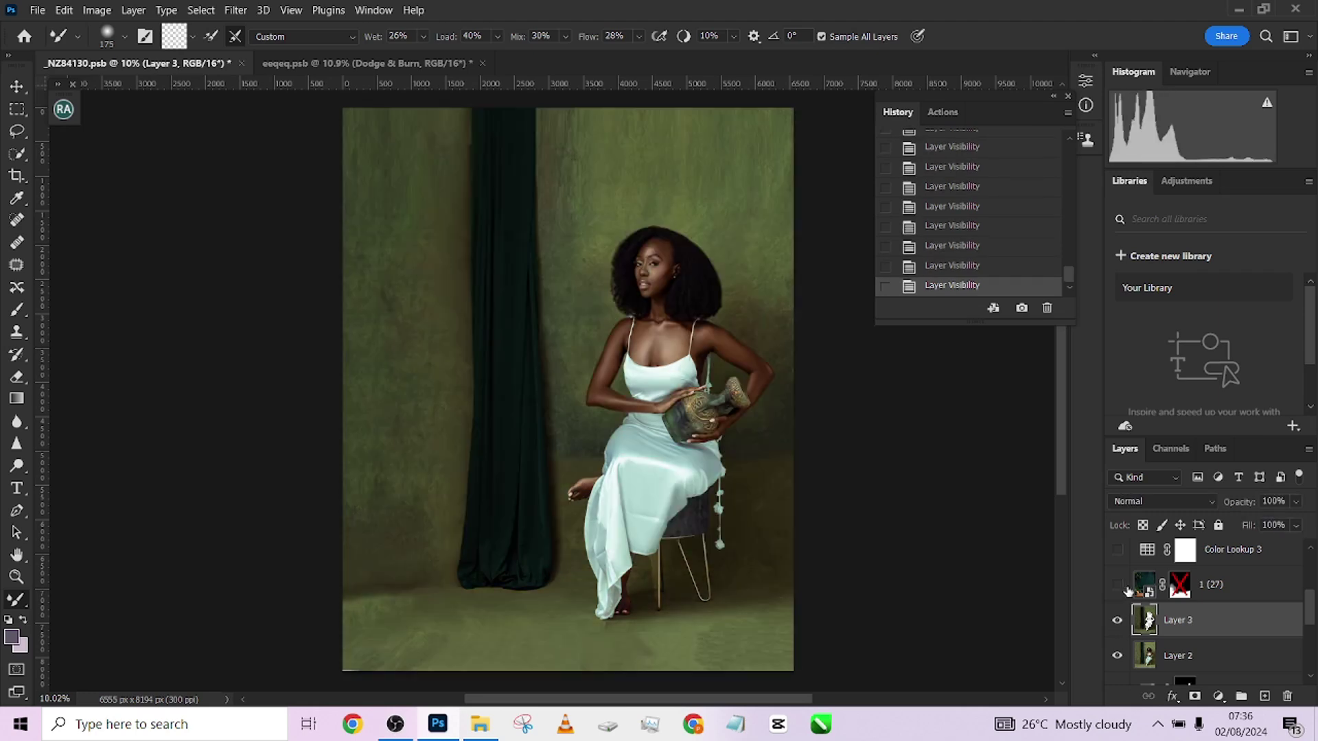
scroll(1306, 616, up, 5)
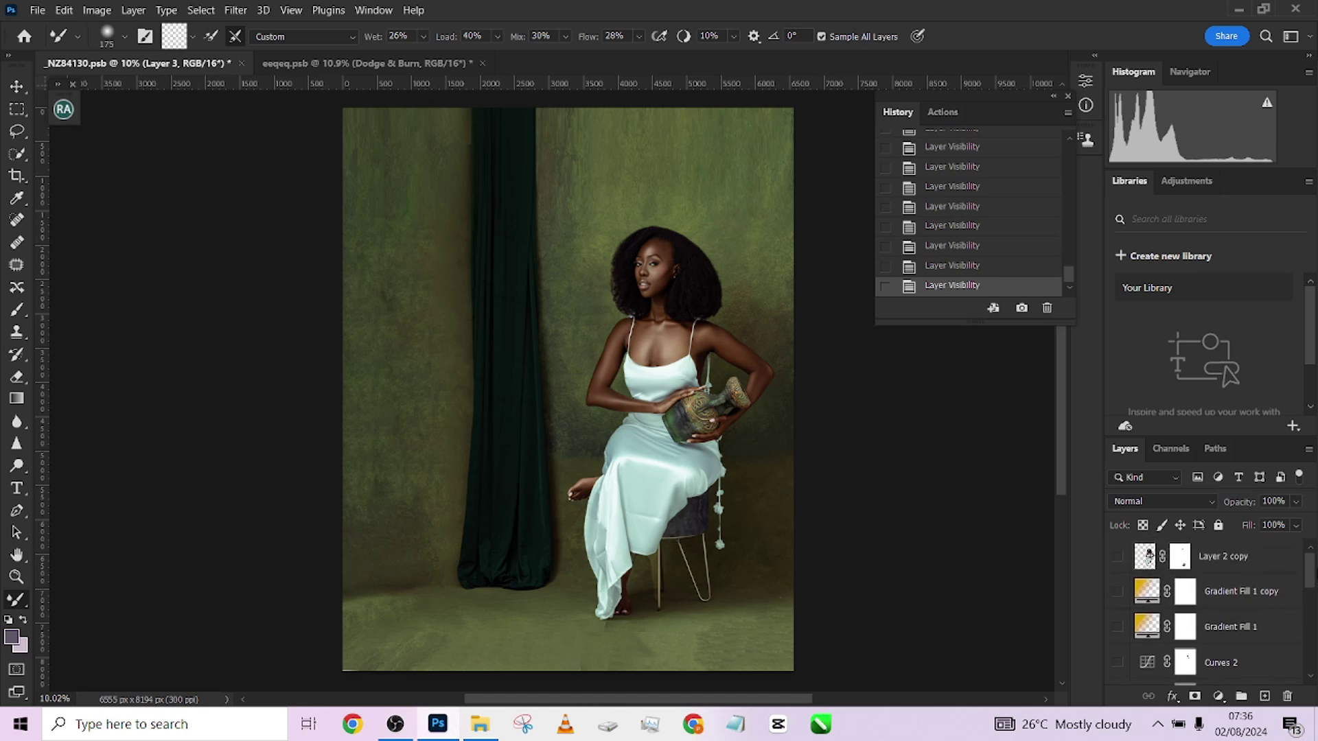
click(1118, 558)
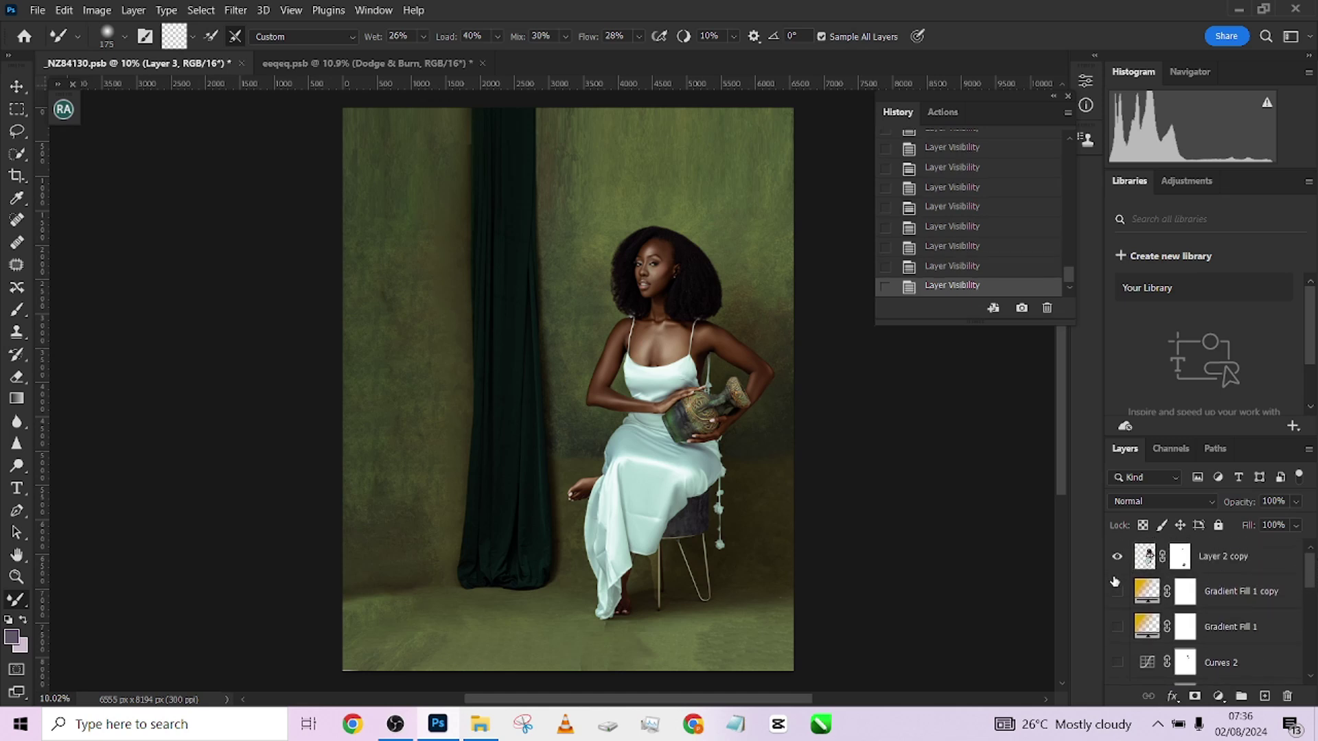
drag(1312, 569, 1313, 597)
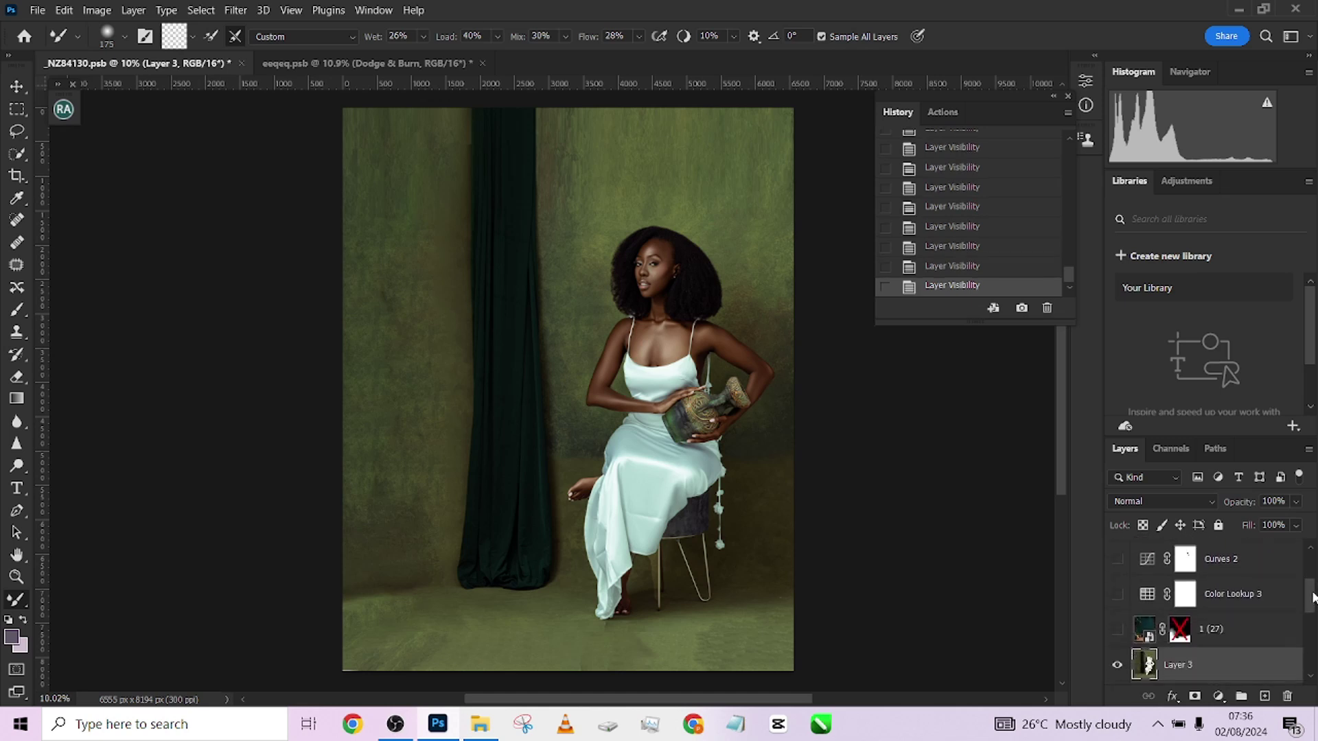
Step: Show the room background 1 (27) and disable its mask to reveal the full room
click(1119, 630)
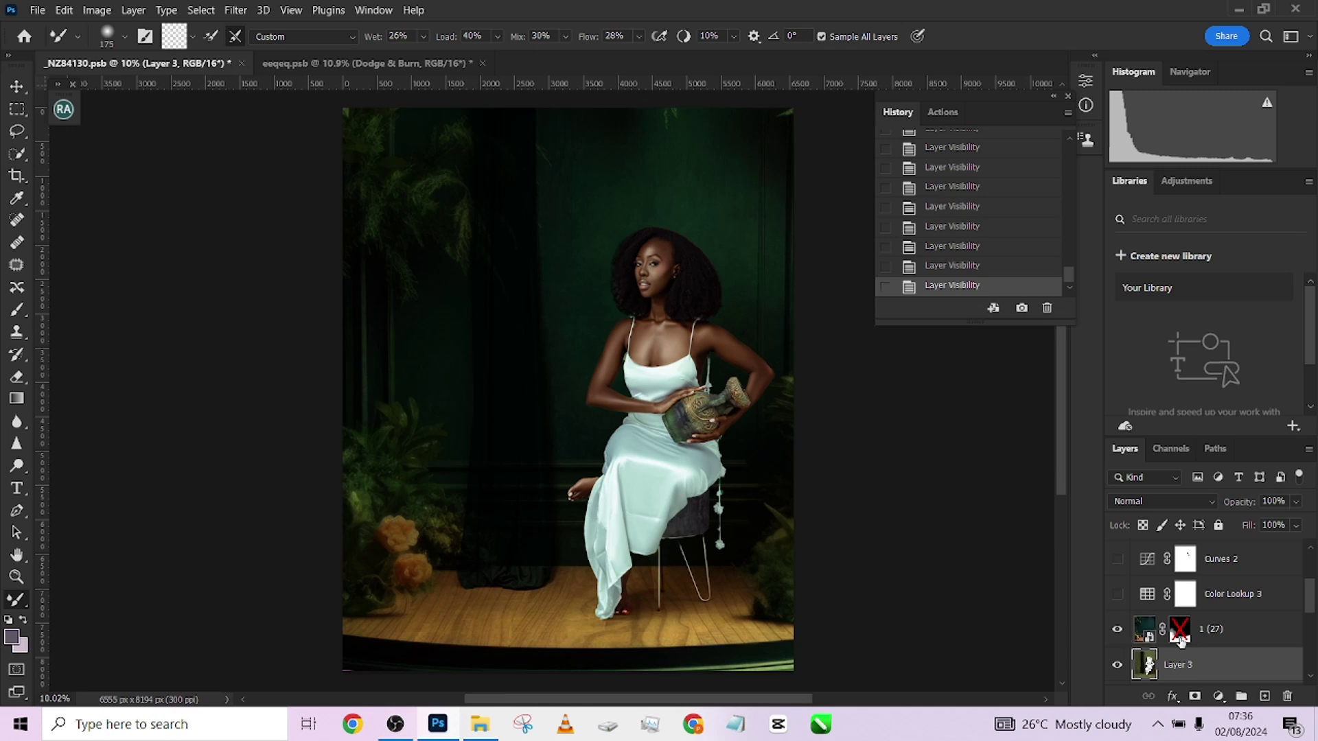
shift+click(1182, 633)
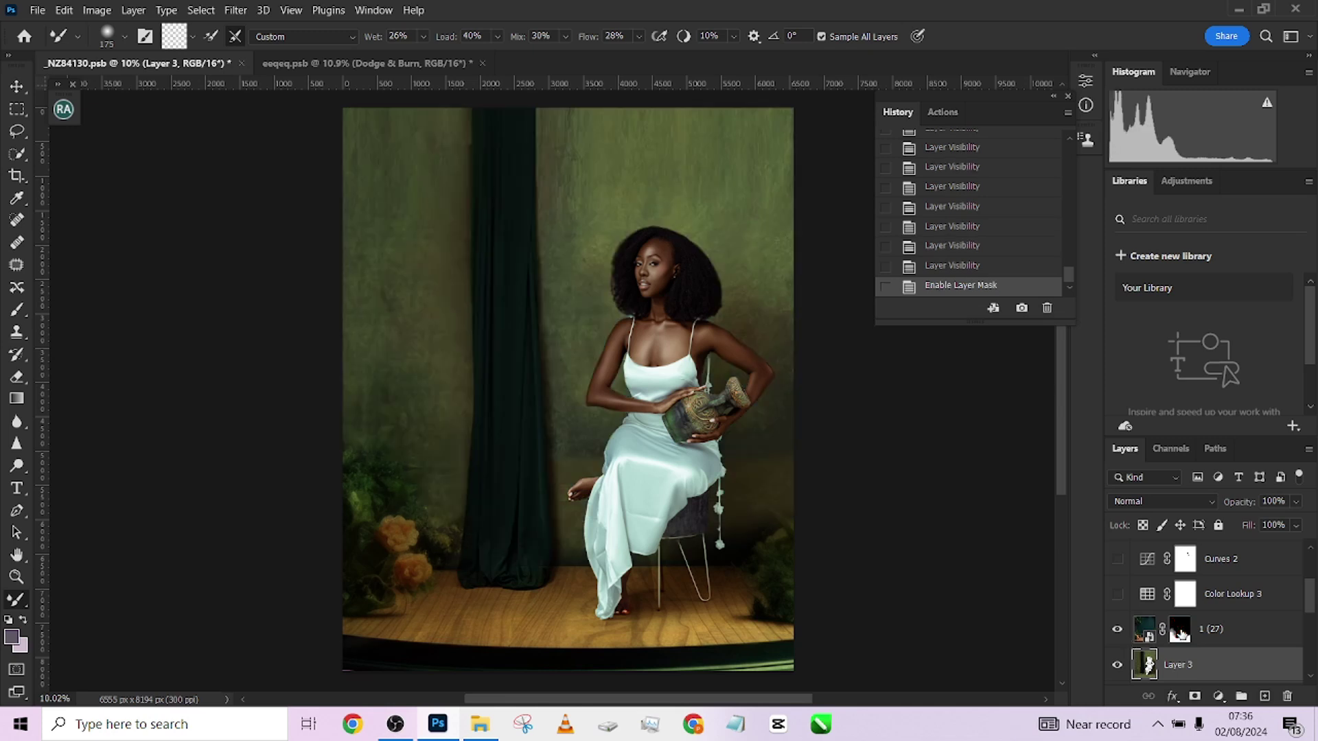
click(1123, 632)
click(1123, 632)
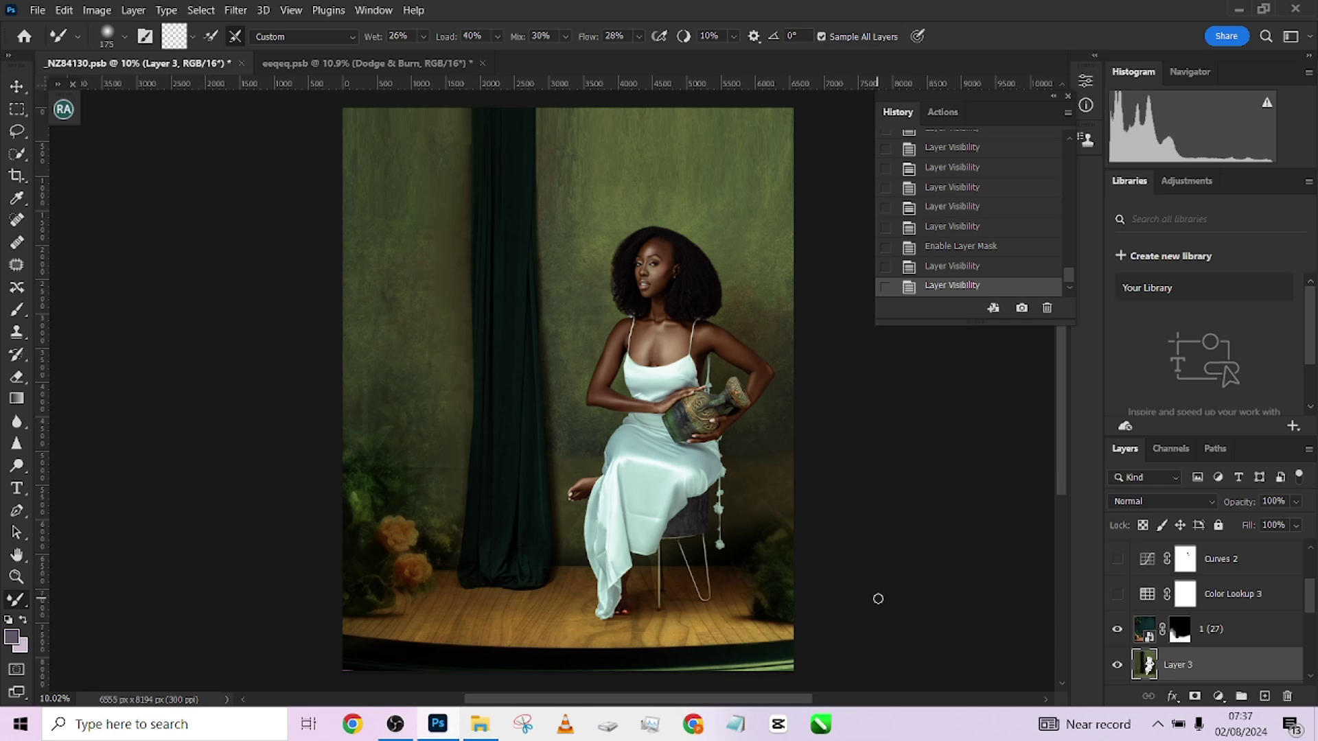
shift+click(1177, 635)
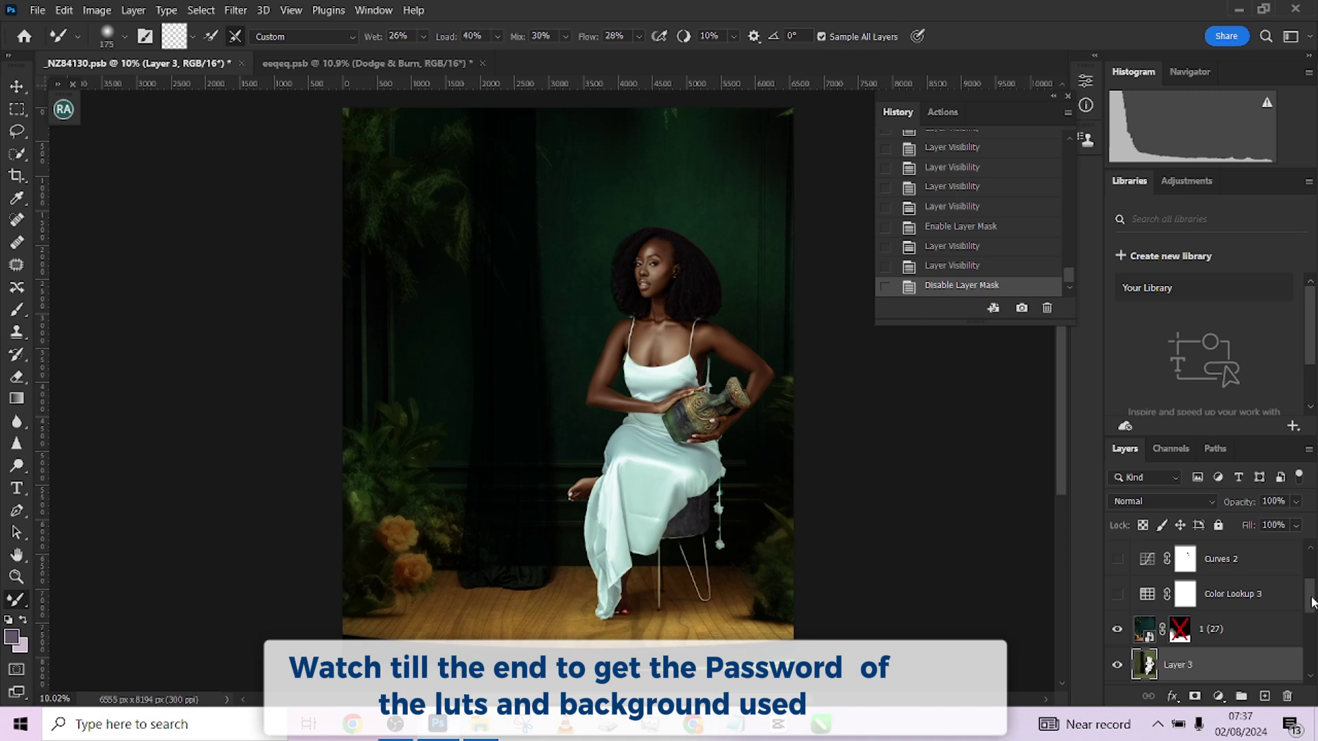
Step: Compare layer 1 (27) with its mask briefly re-enabled, then disabled again
mouse_move(1312, 602)
mouse_down()
mouse_move(1314, 542)
mouse_move(1310, 611)
mouse_up()
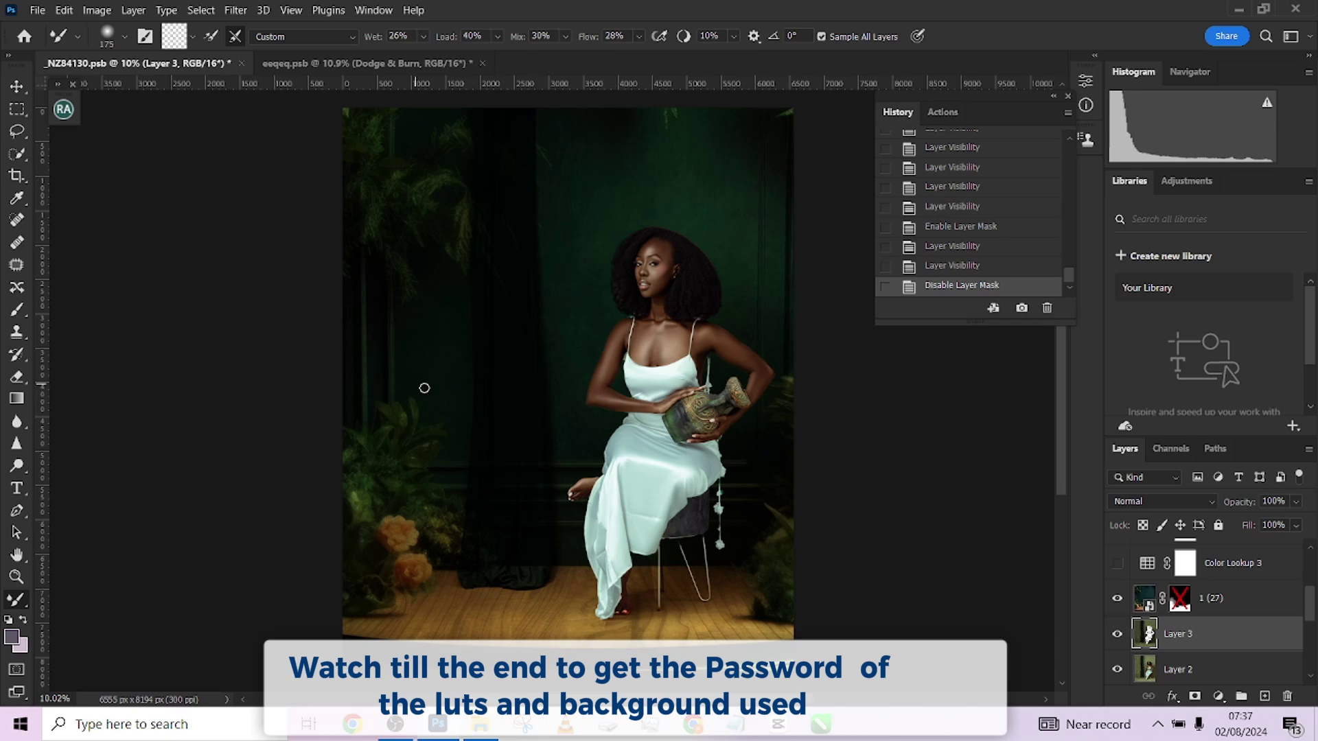
scroll(484, 479, up, 2)
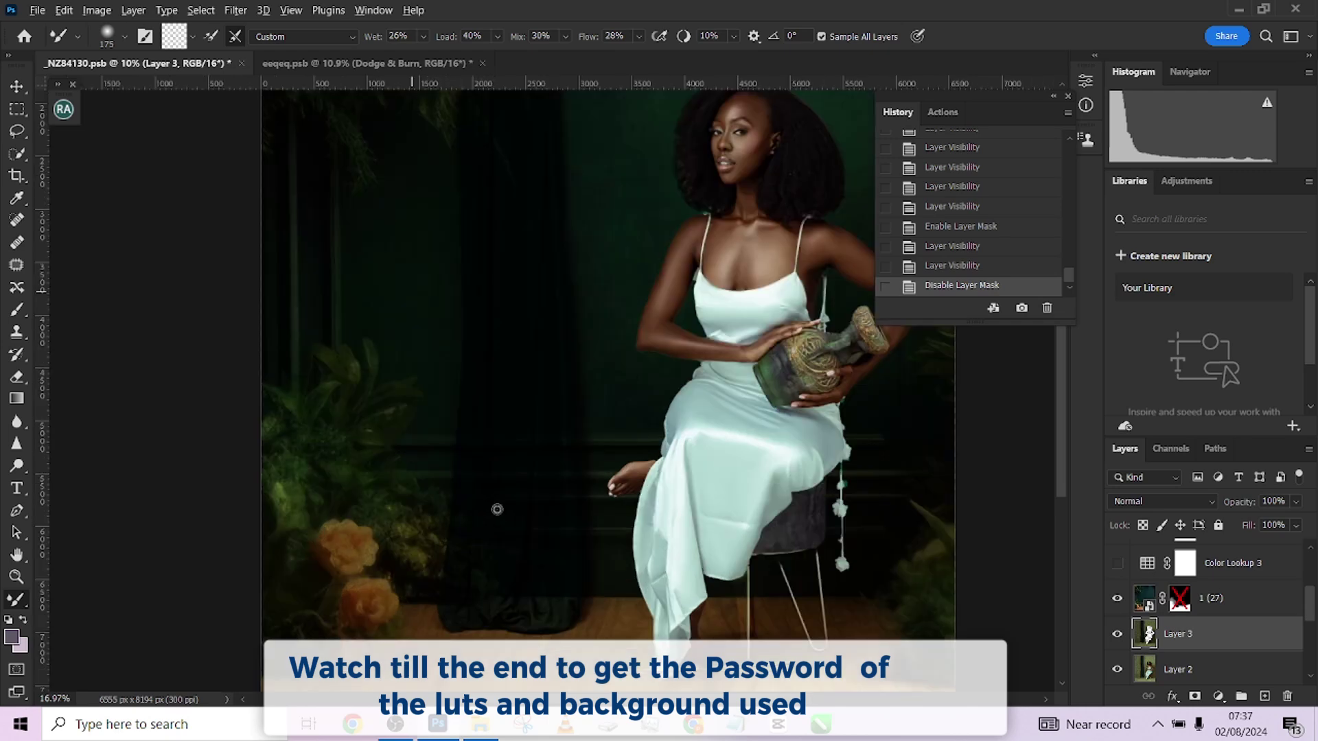
scroll(497, 508, up, 1)
scroll(512, 439, down, 3)
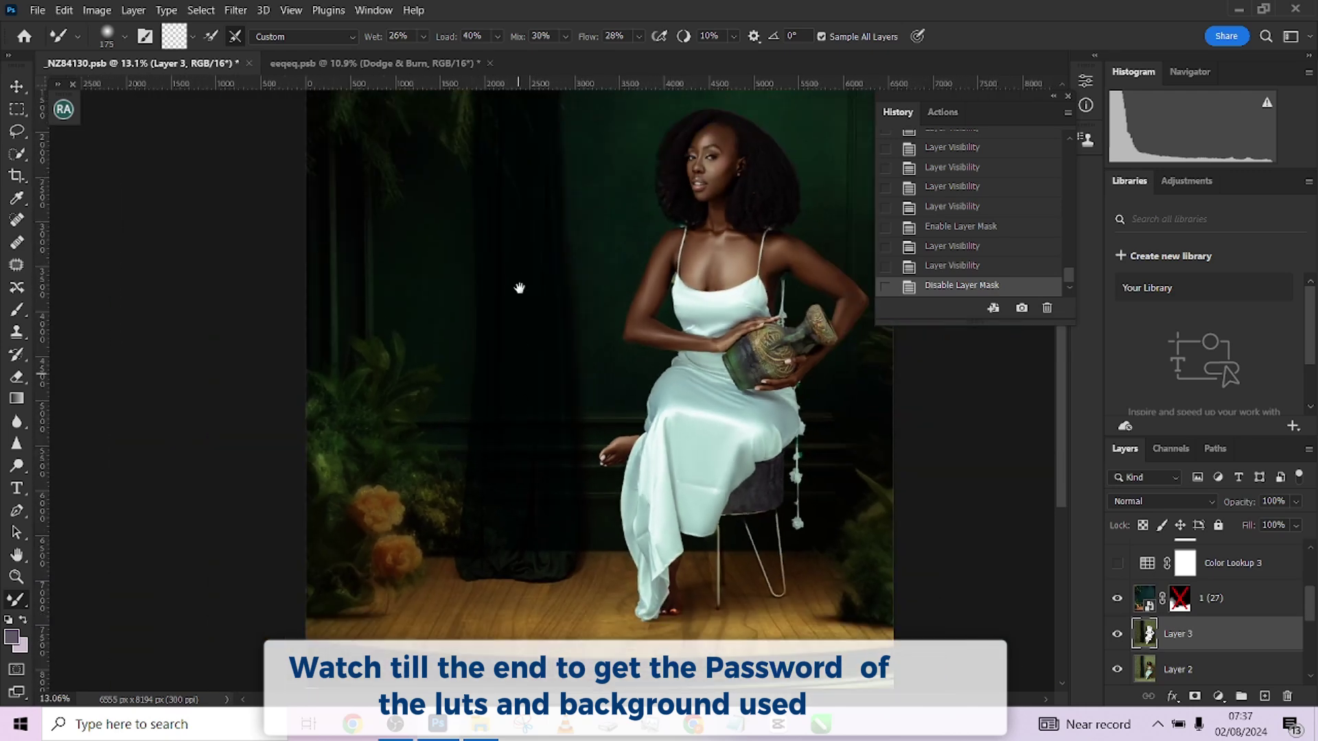
scroll(519, 288, up, 1)
scroll(524, 315, down, 2)
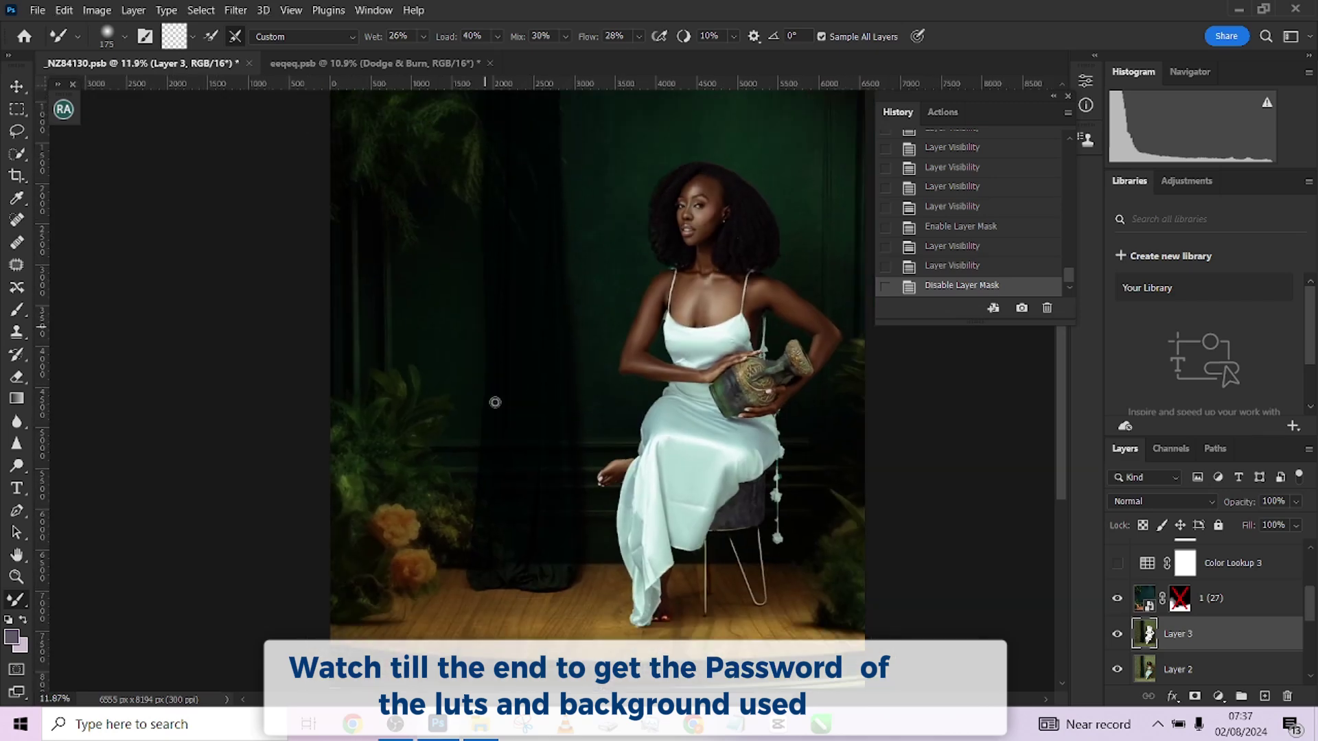
scroll(494, 402, down, 1)
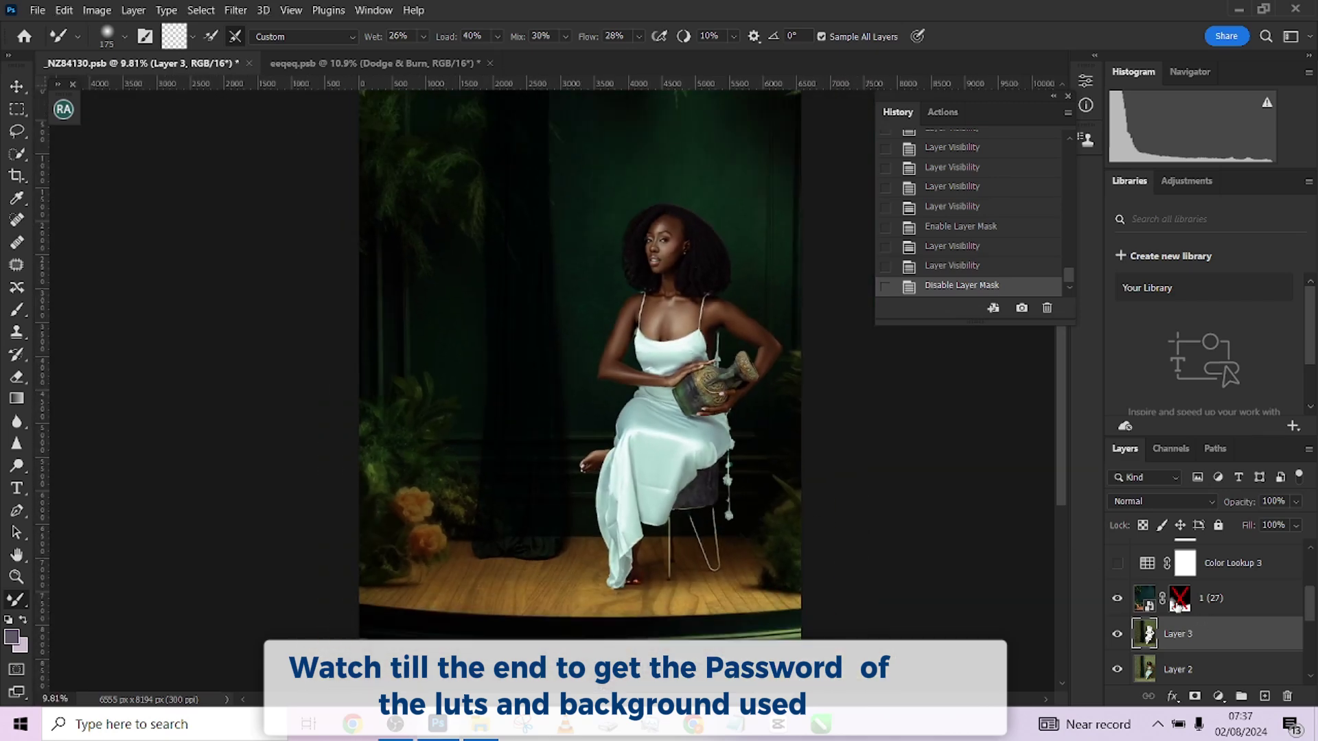
shift+click(1179, 604)
shift+click(1179, 604)
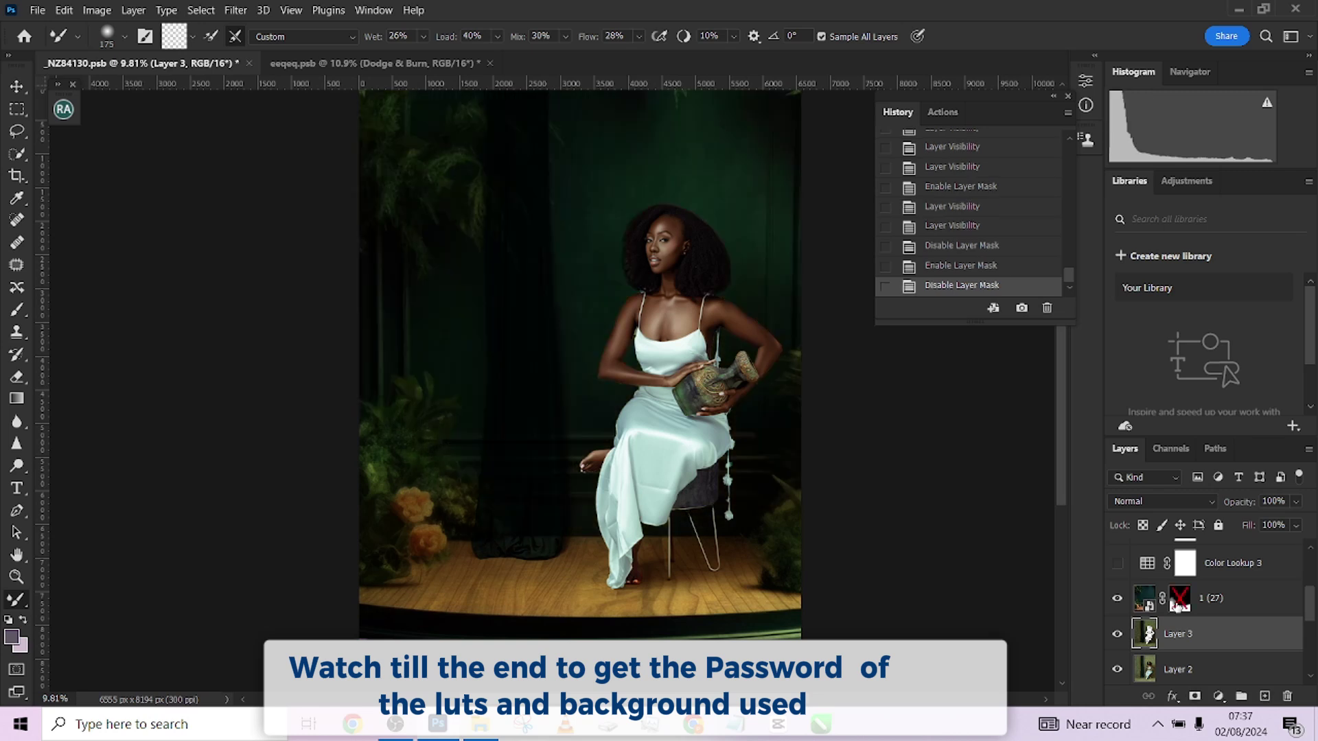
Step: Turn on Color Lookup 3, Curves 2, Gradient Fill 1 and Gradient Fill 1 copy
scroll(1307, 622, up, 2)
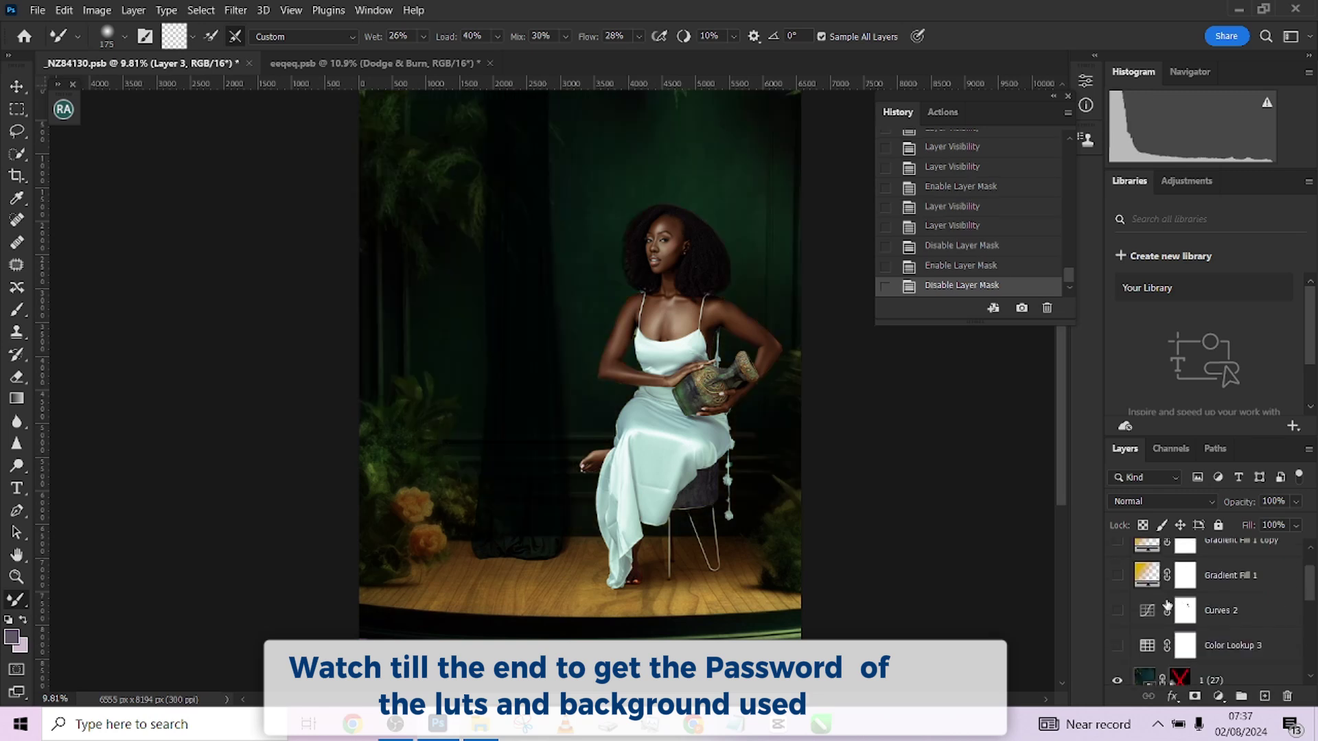
click(1113, 646)
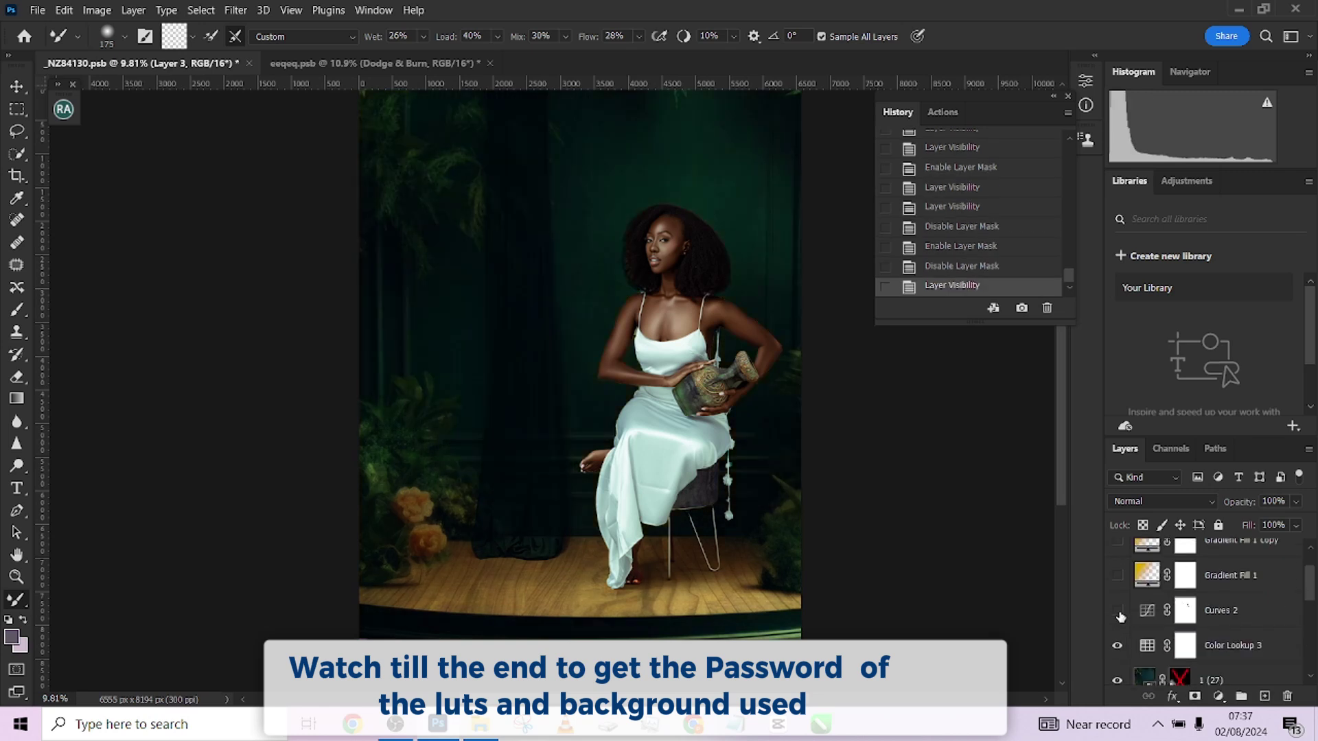
click(1118, 612)
click(1117, 575)
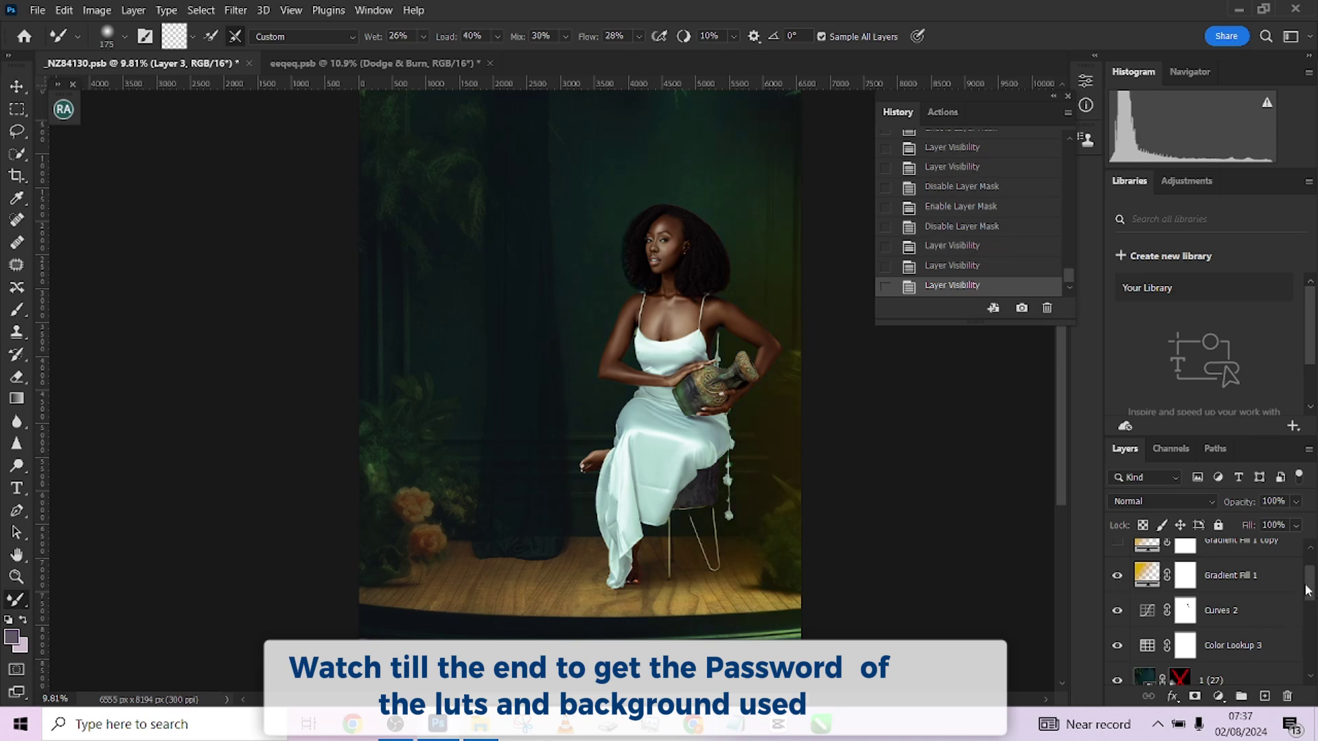
scroll(1309, 589, up, 2)
click(1117, 591)
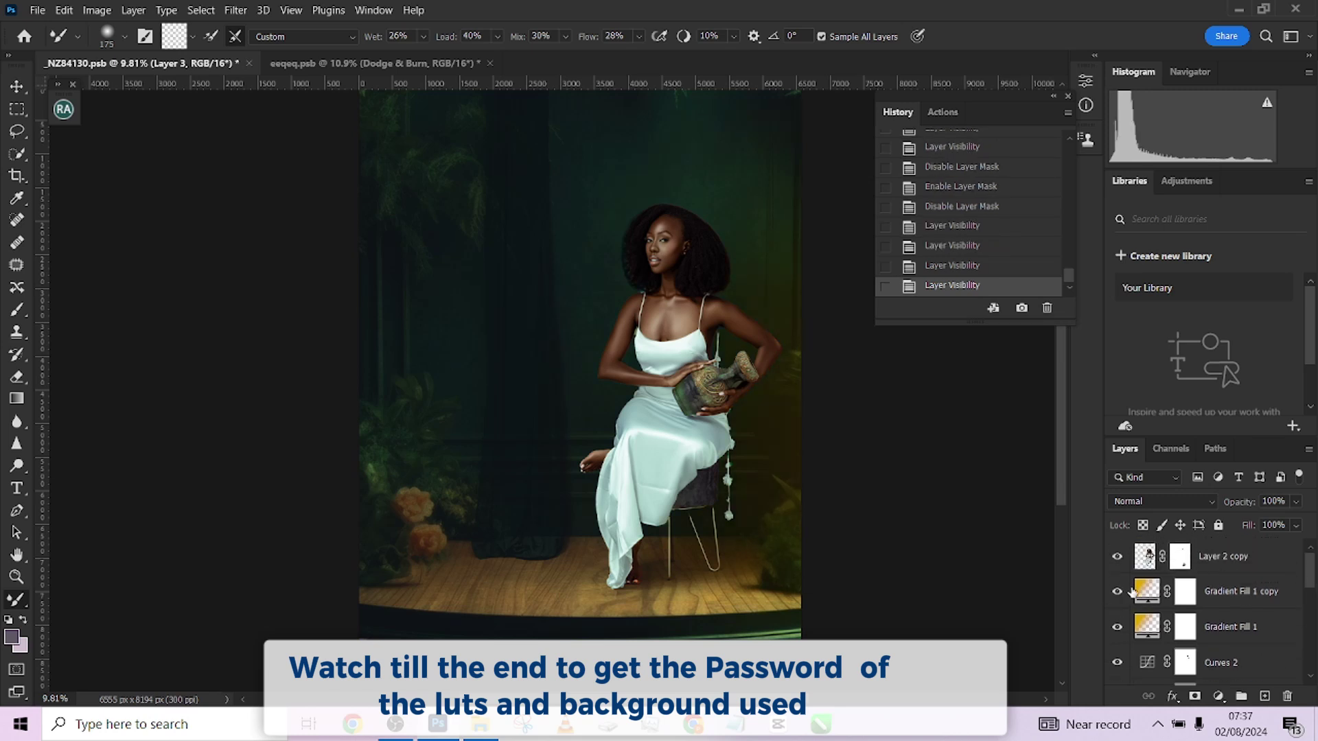
Step: Compare with Layer 2 copy hidden and shown, then re-enable the 1 (27) mask
scroll(1184, 604, down, 5)
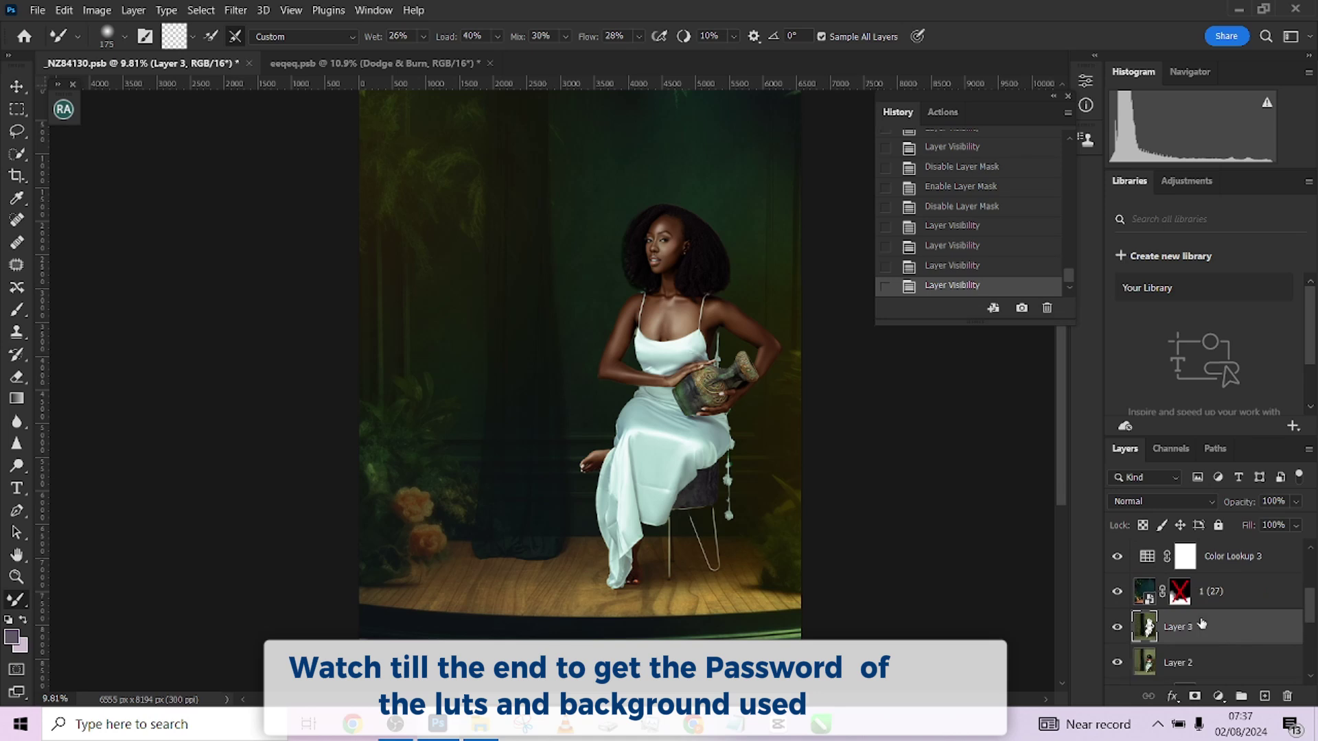
scroll(1200, 626, up, 4)
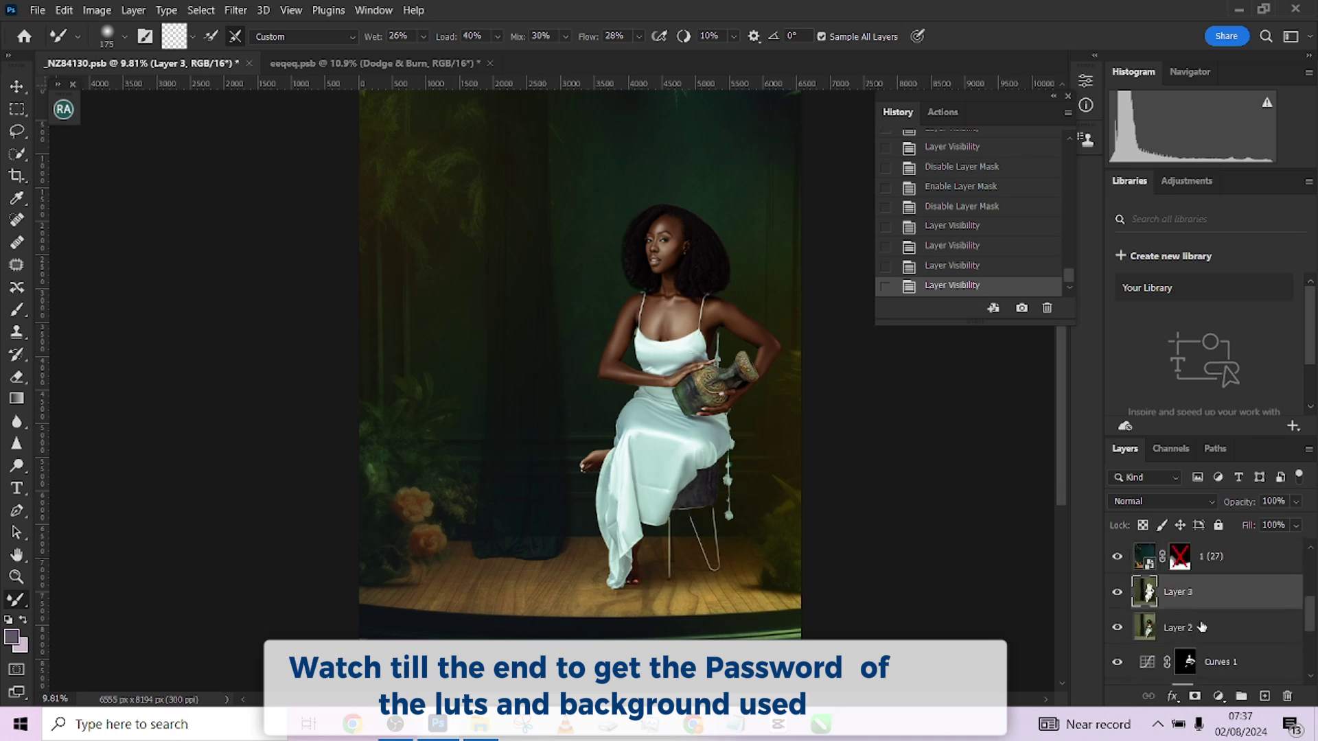
scroll(1200, 626, up, 2)
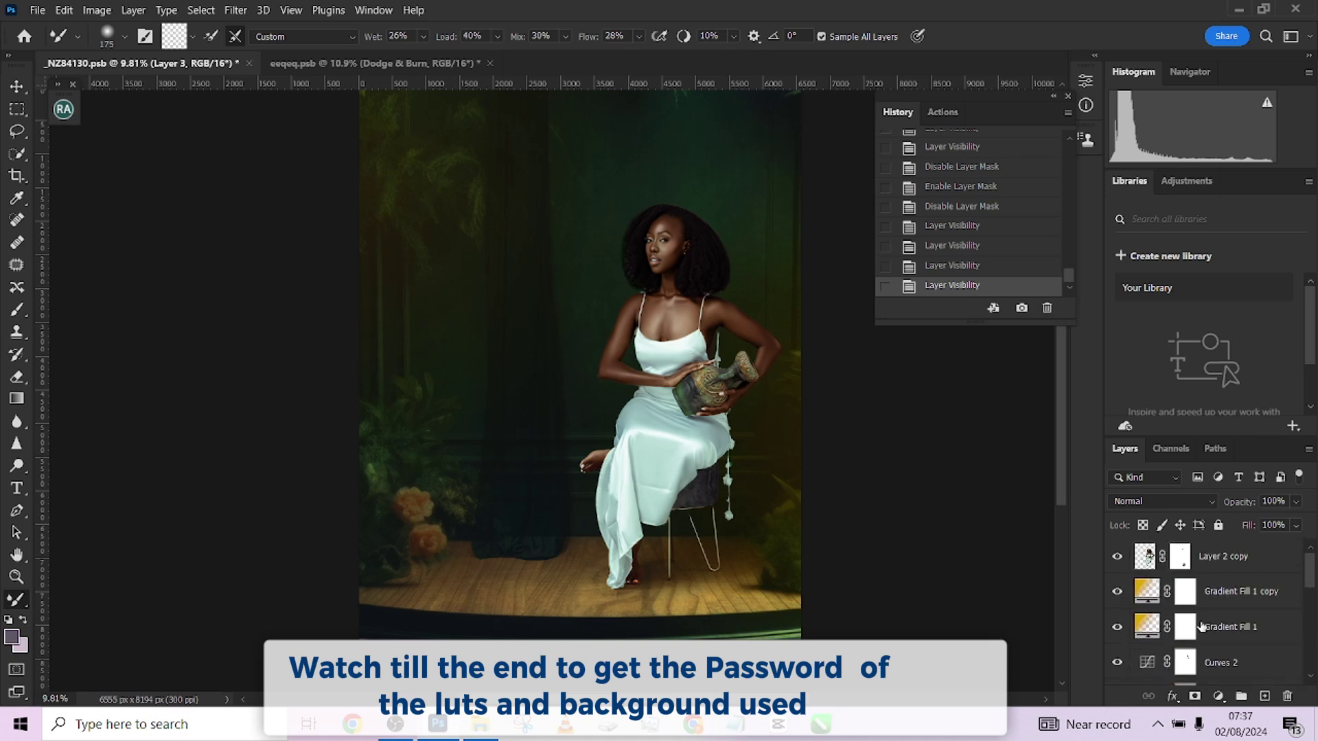
click(1117, 558)
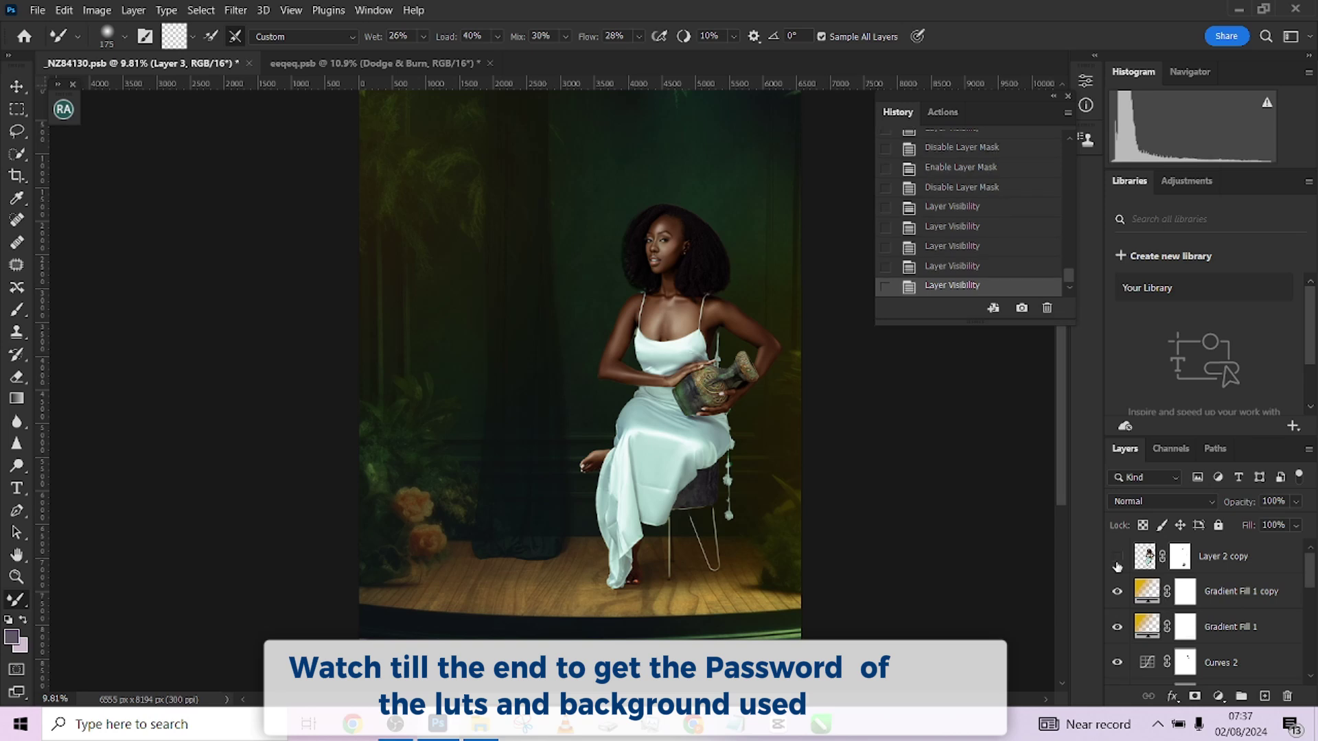
click(1117, 557)
scroll(1194, 601, down, 3)
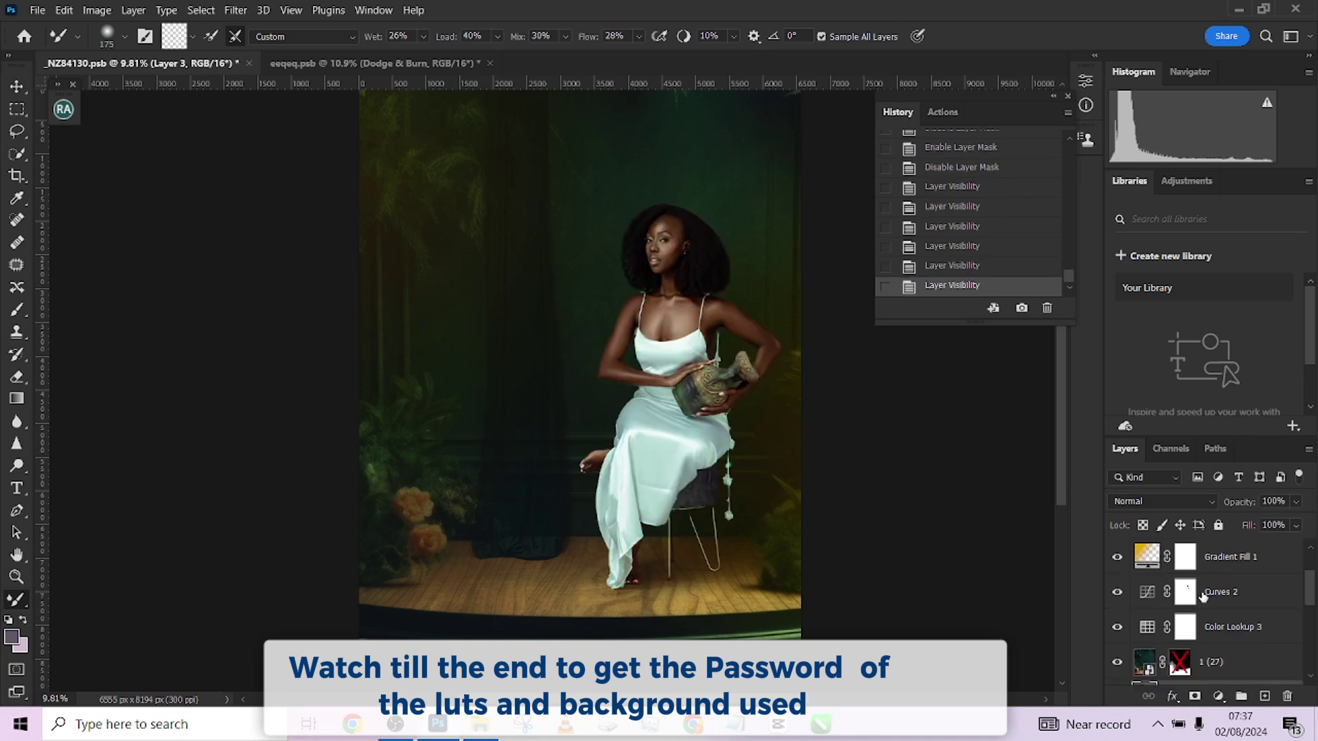
shift+click(1180, 626)
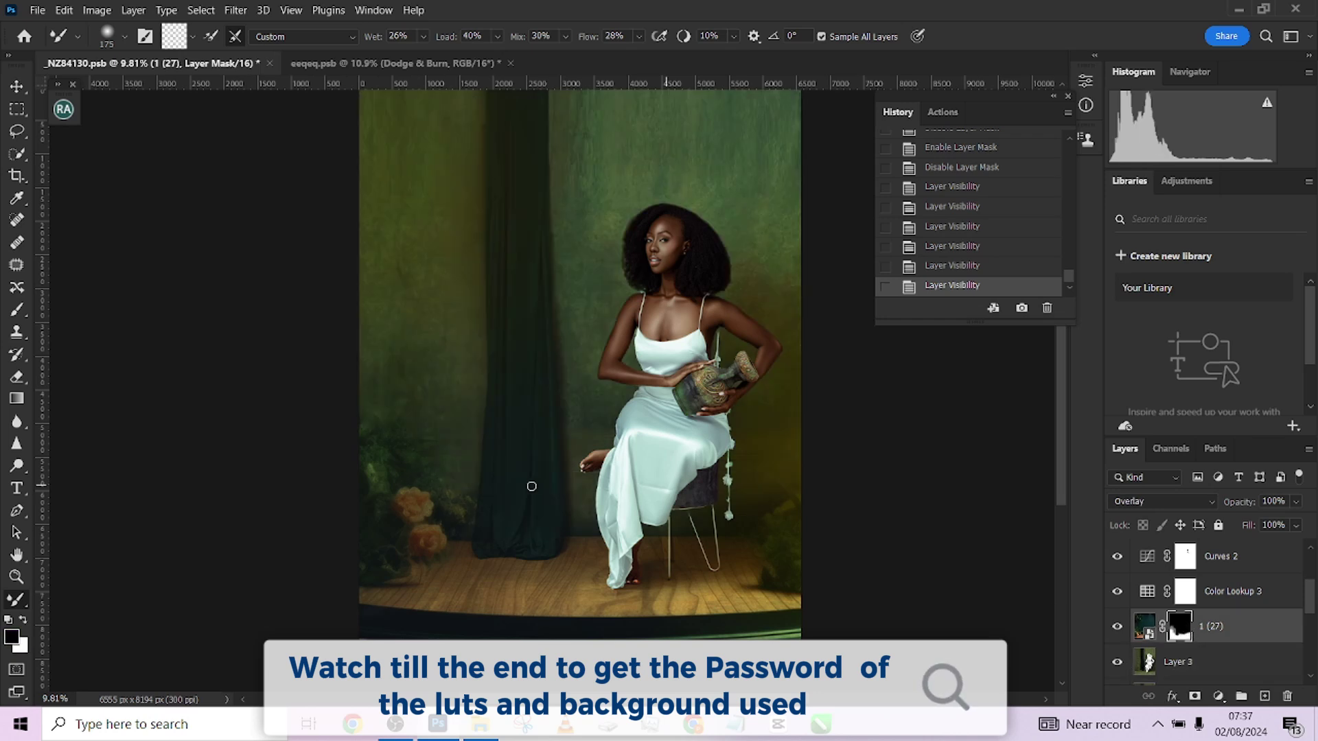
Step: With a ~1200 px brush, paint the 1 (27) mask over the left edge, behind the head and along the top
click(16, 310)
scroll(453, 347, up, 3)
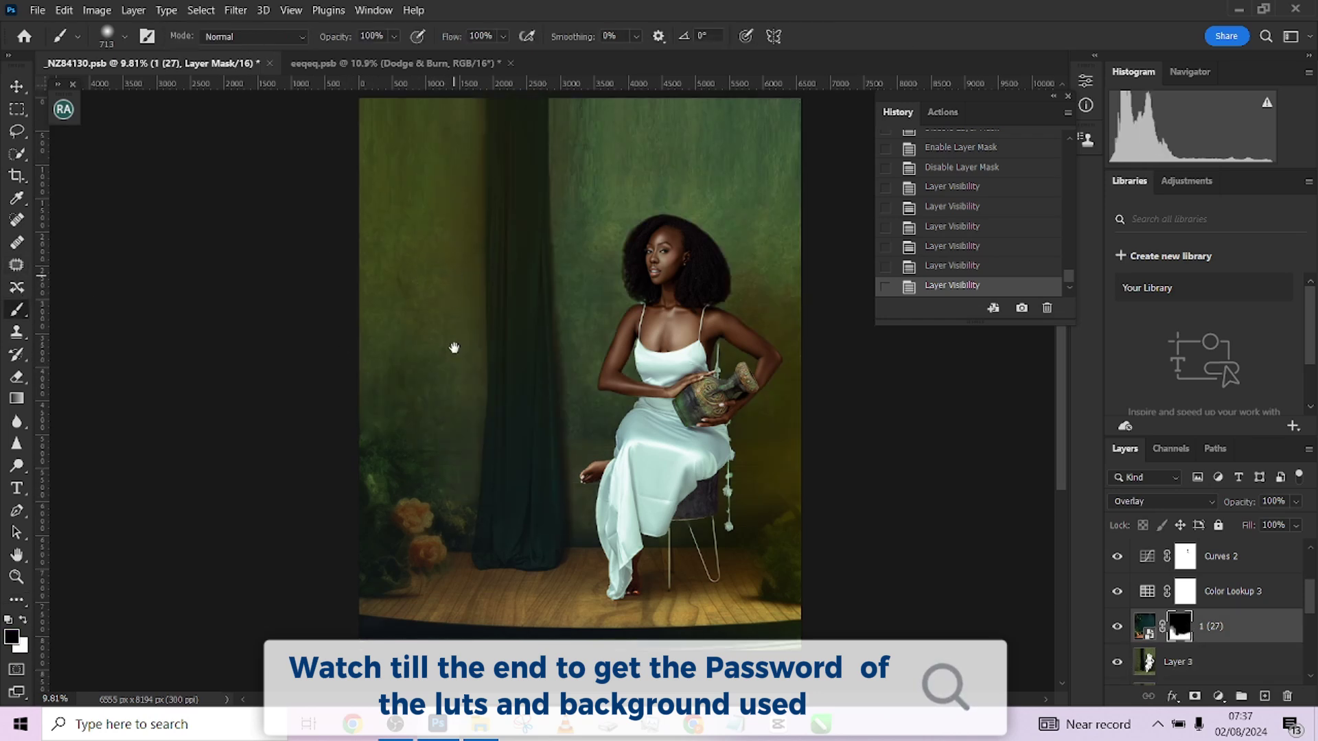
drag(524, 368, 540, 367)
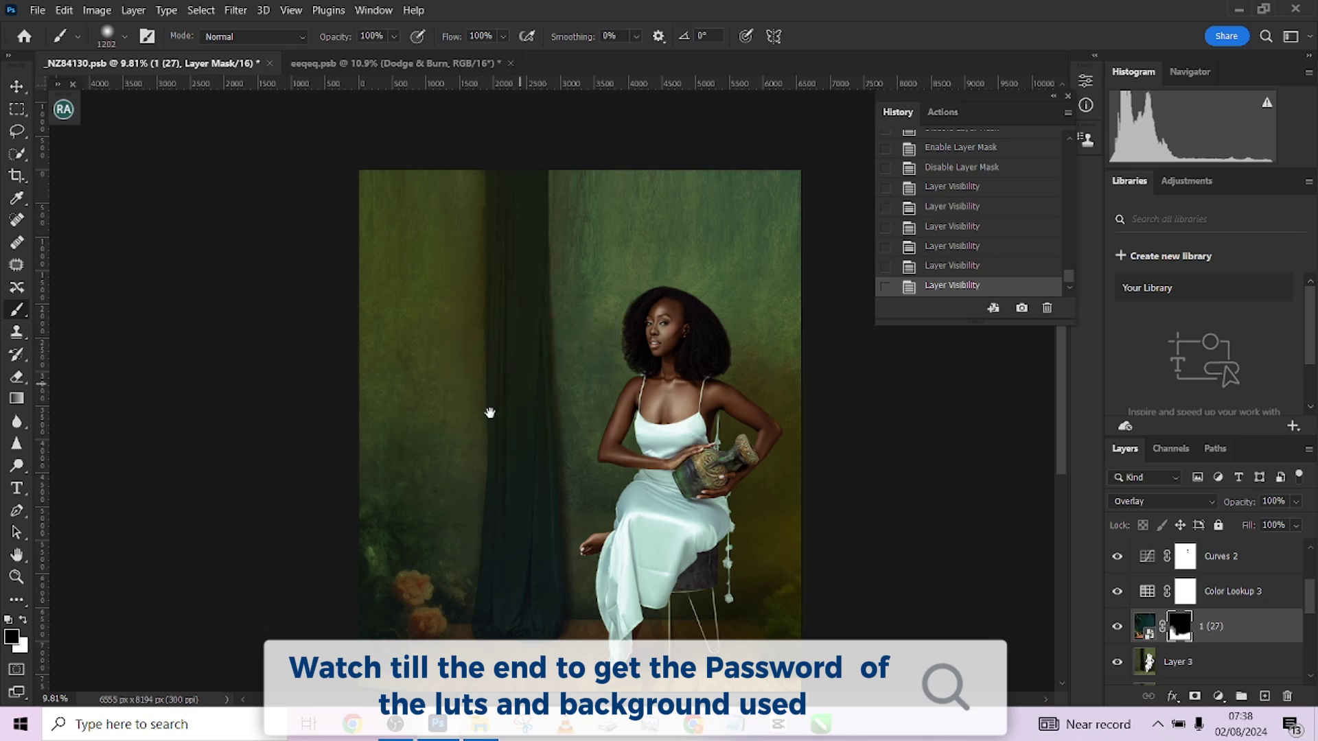
drag(488, 413, 511, 309)
mouse_move(473, 408)
mouse_down()
mouse_move(474, 235)
mouse_move(465, 431)
mouse_move(470, 309)
mouse_move(430, 250)
mouse_up()
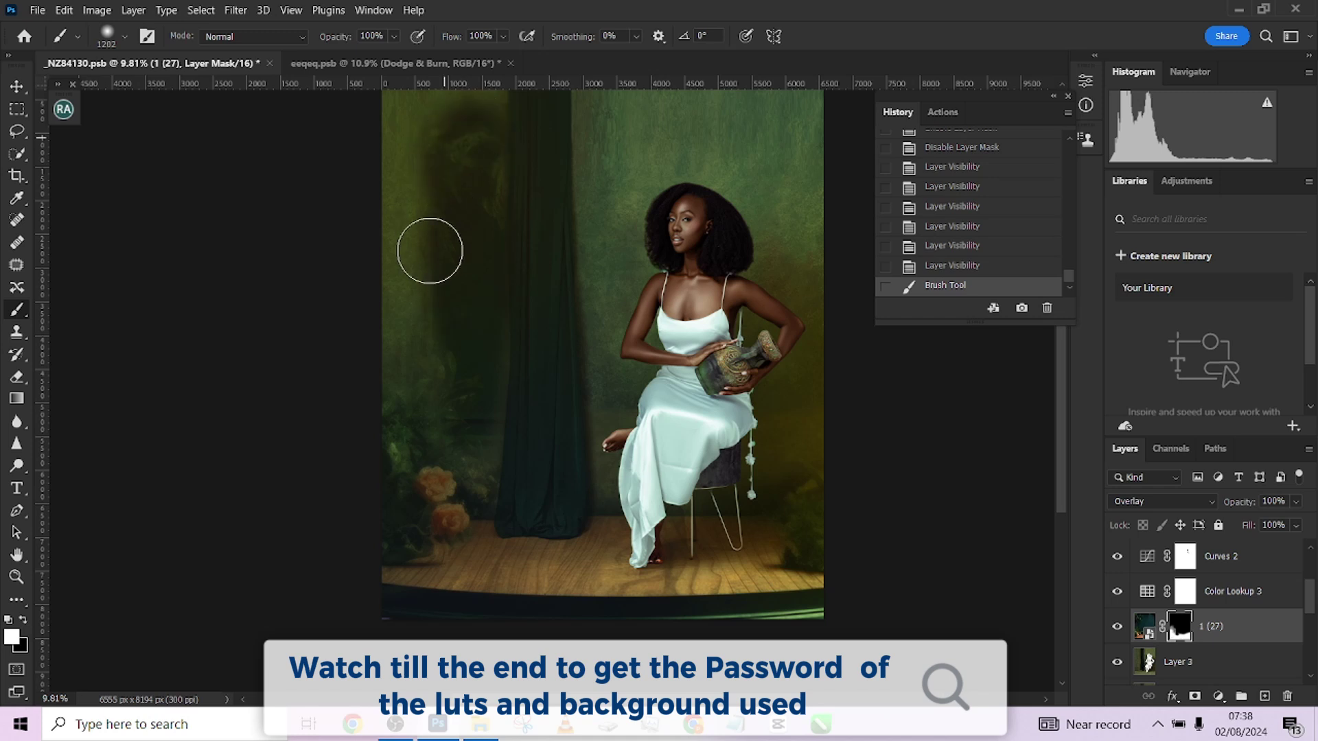
scroll(450, 259, up, 2)
mouse_move(476, 176)
mouse_down()
mouse_move(416, 171)
mouse_move(398, 200)
mouse_move(416, 466)
mouse_move(430, 479)
mouse_move(450, 405)
mouse_move(384, 460)
mouse_up()
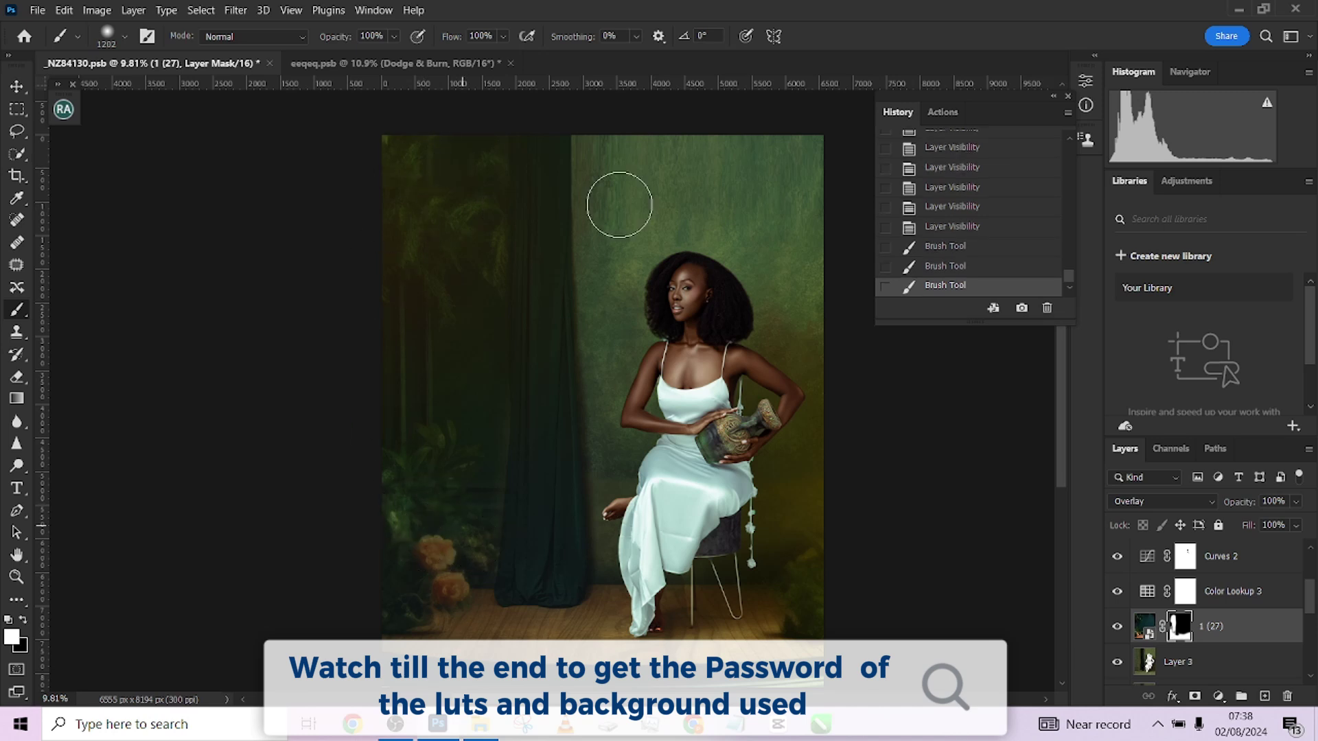
mouse_move(603, 312)
mouse_down()
mouse_move(651, 148)
mouse_move(751, 303)
mouse_move(815, 262)
mouse_move(801, 554)
mouse_move(647, 539)
mouse_move(603, 136)
mouse_move(748, 200)
mouse_move(706, 247)
mouse_move(619, 195)
mouse_move(635, 463)
mouse_move(609, 476)
mouse_move(646, 548)
mouse_move(764, 225)
mouse_move(804, 157)
mouse_move(701, 171)
mouse_move(803, 158)
mouse_move(779, 203)
mouse_up()
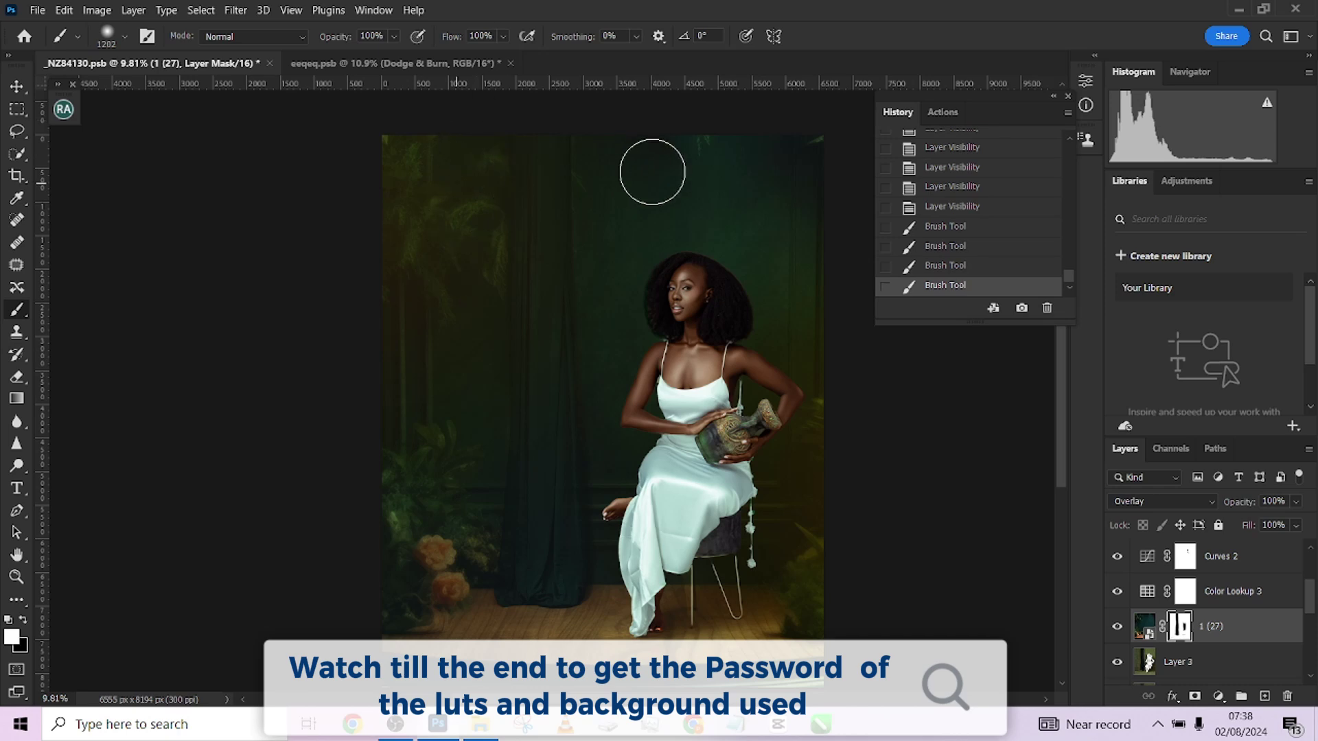
drag(653, 171, 633, 160)
drag(608, 557, 624, 552)
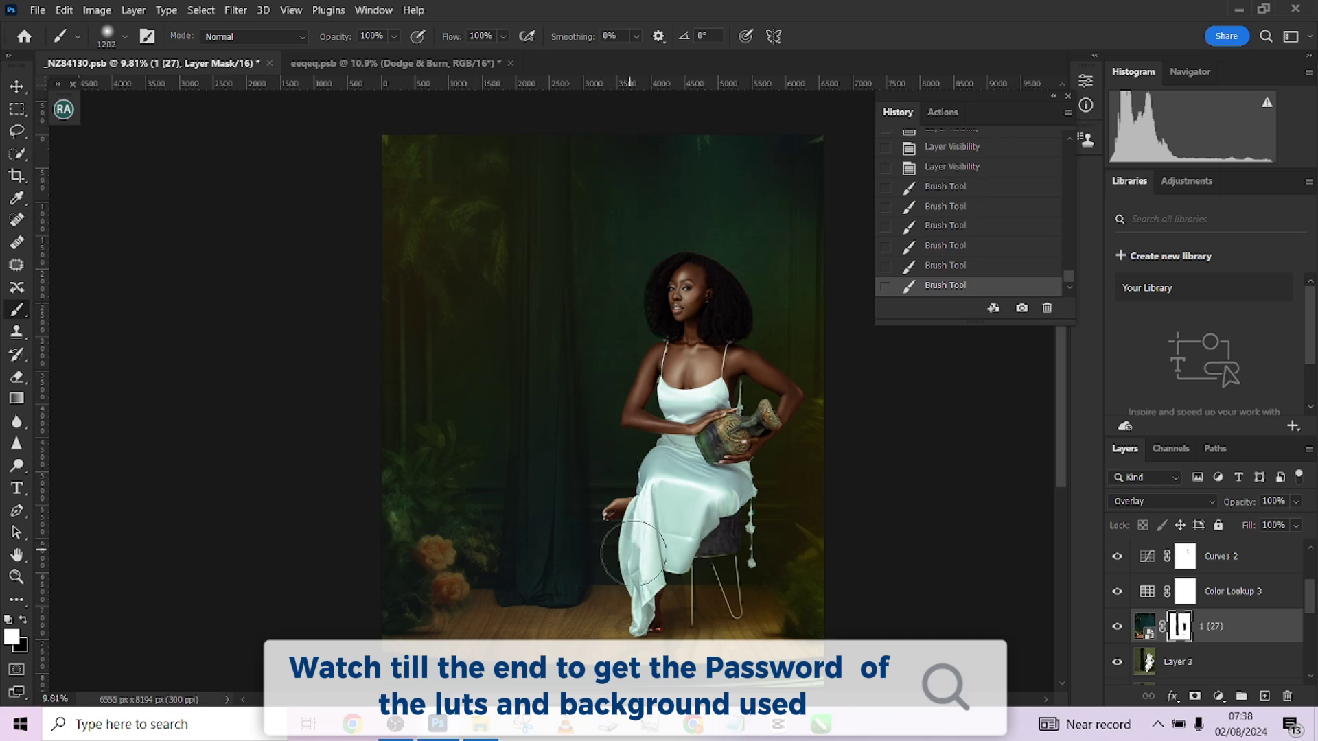
scroll(533, 370, up, 5)
Step: Shrink the brush to about 508 px and paint black over the curtain on the mask
drag(434, 515, 390, 518)
click(447, 600)
drag(447, 600, 481, 199)
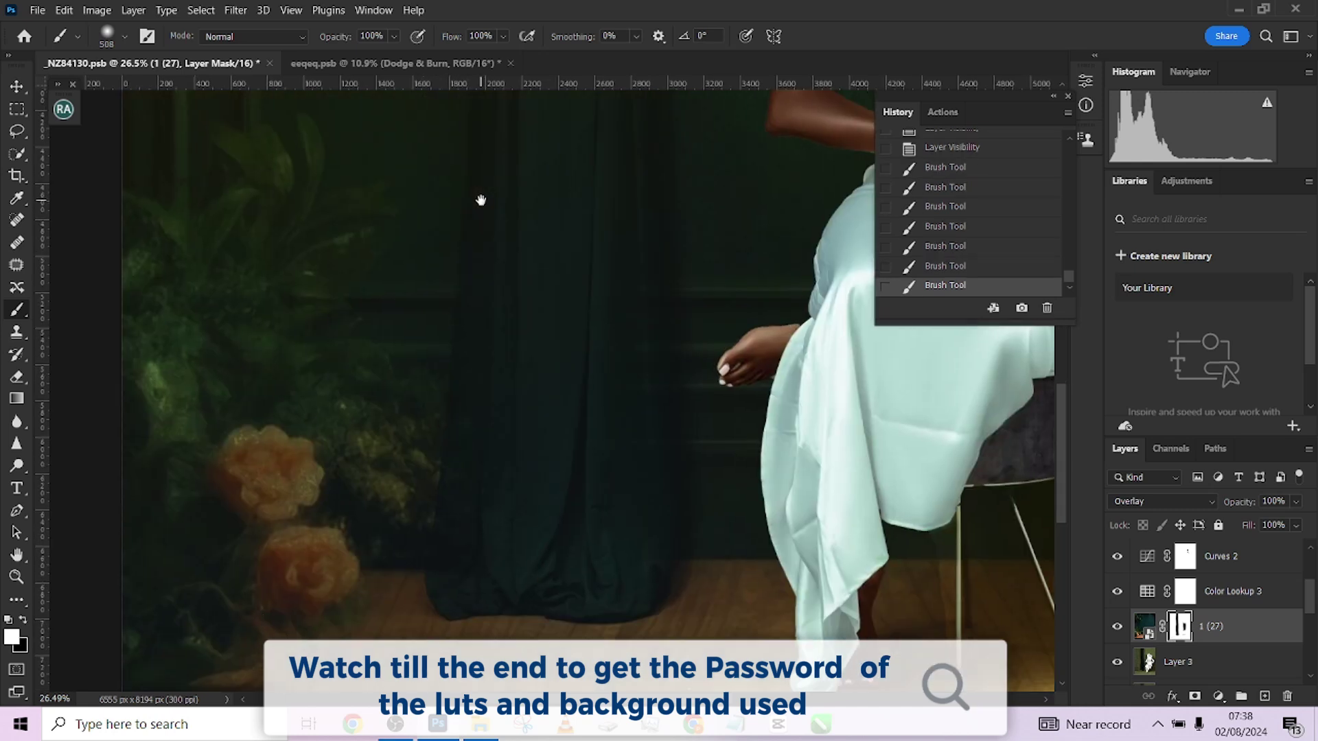
click(401, 560)
key(x)
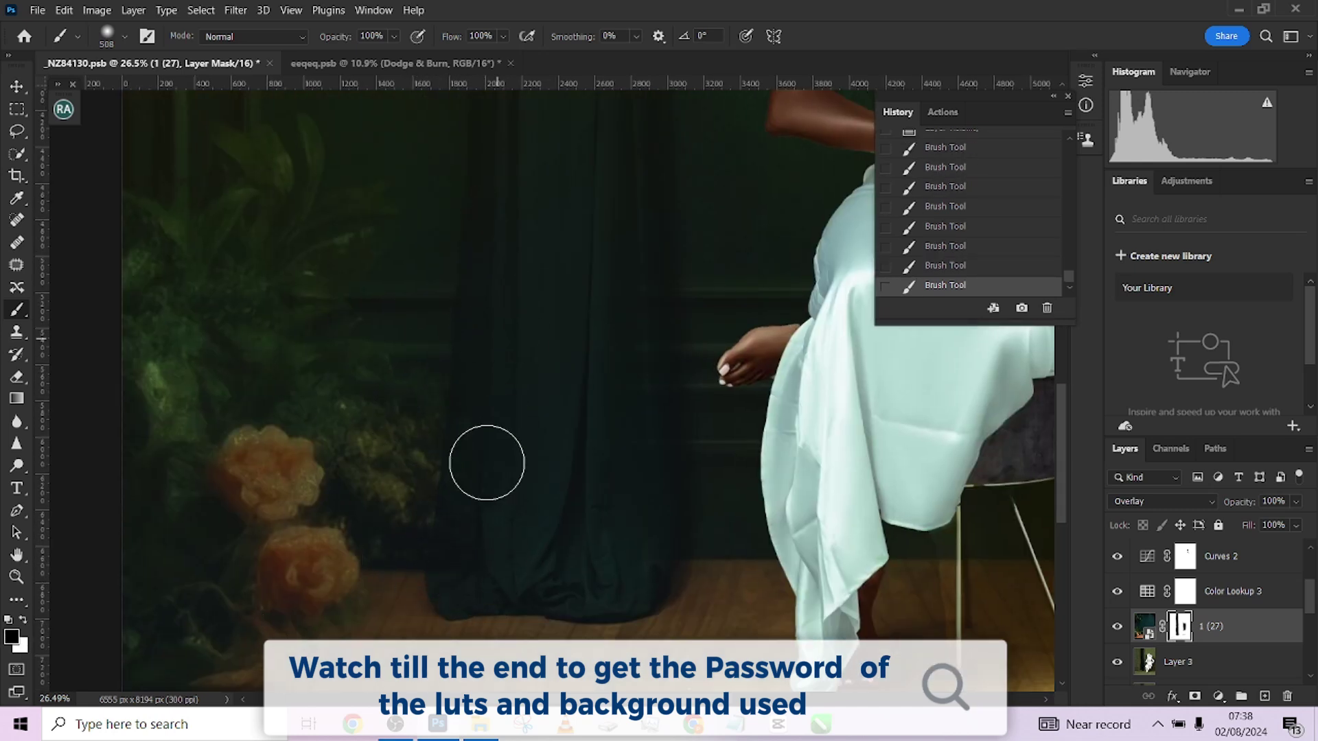
mouse_move(488, 473)
mouse_down()
mouse_move(504, 459)
mouse_move(591, 464)
mouse_move(611, 524)
mouse_up()
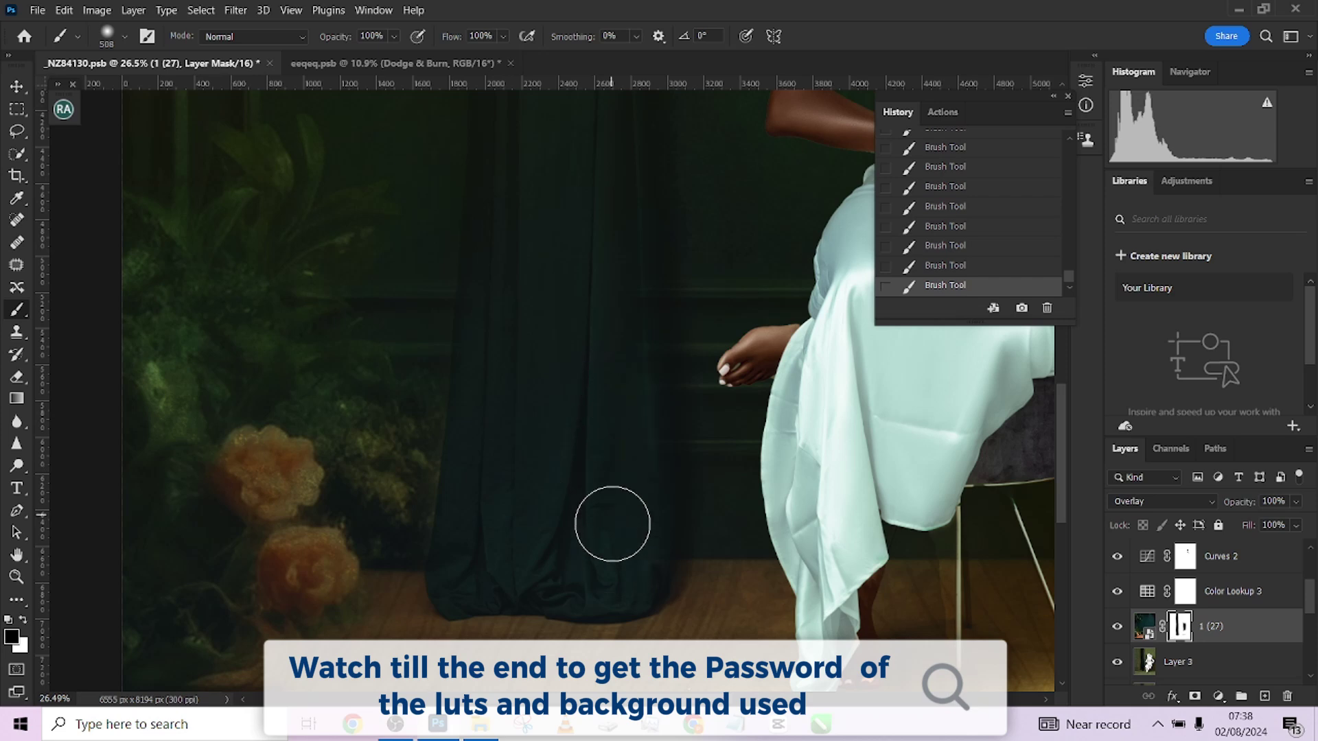
drag(577, 340, 569, 606)
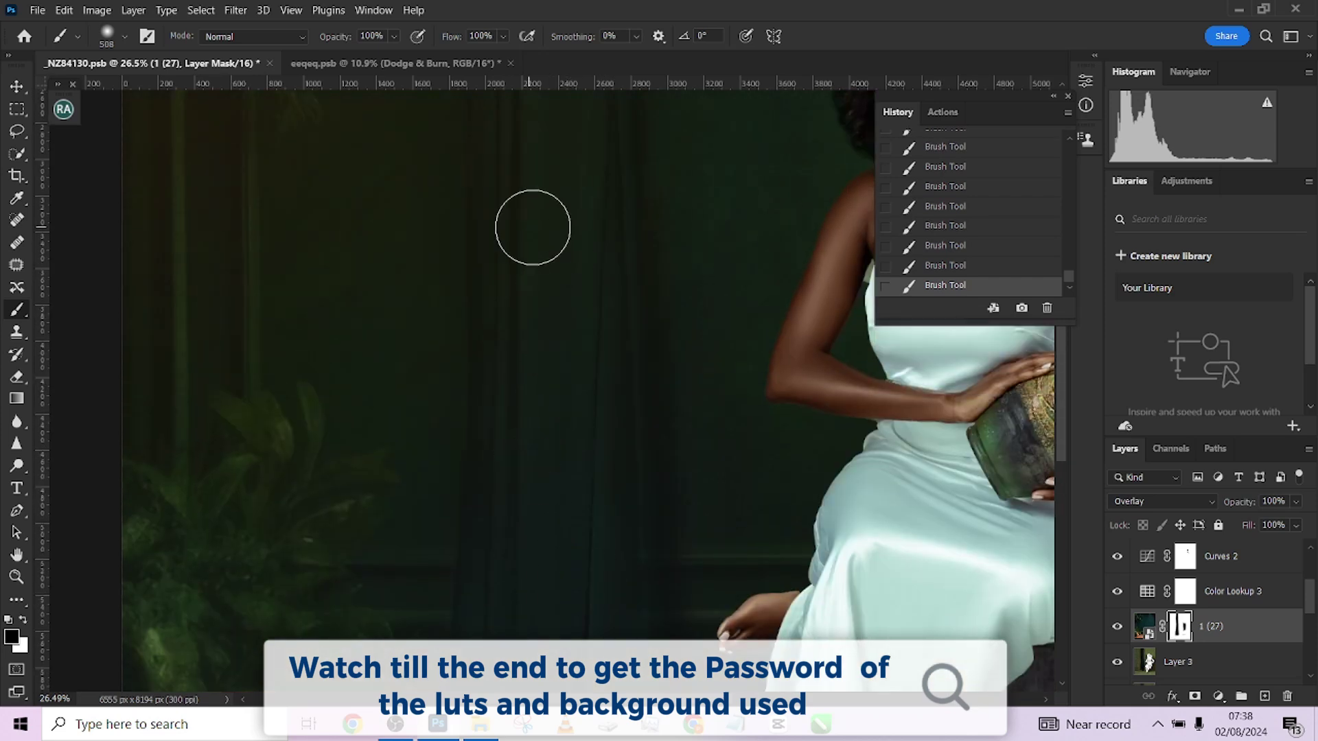
drag(574, 256, 573, 435)
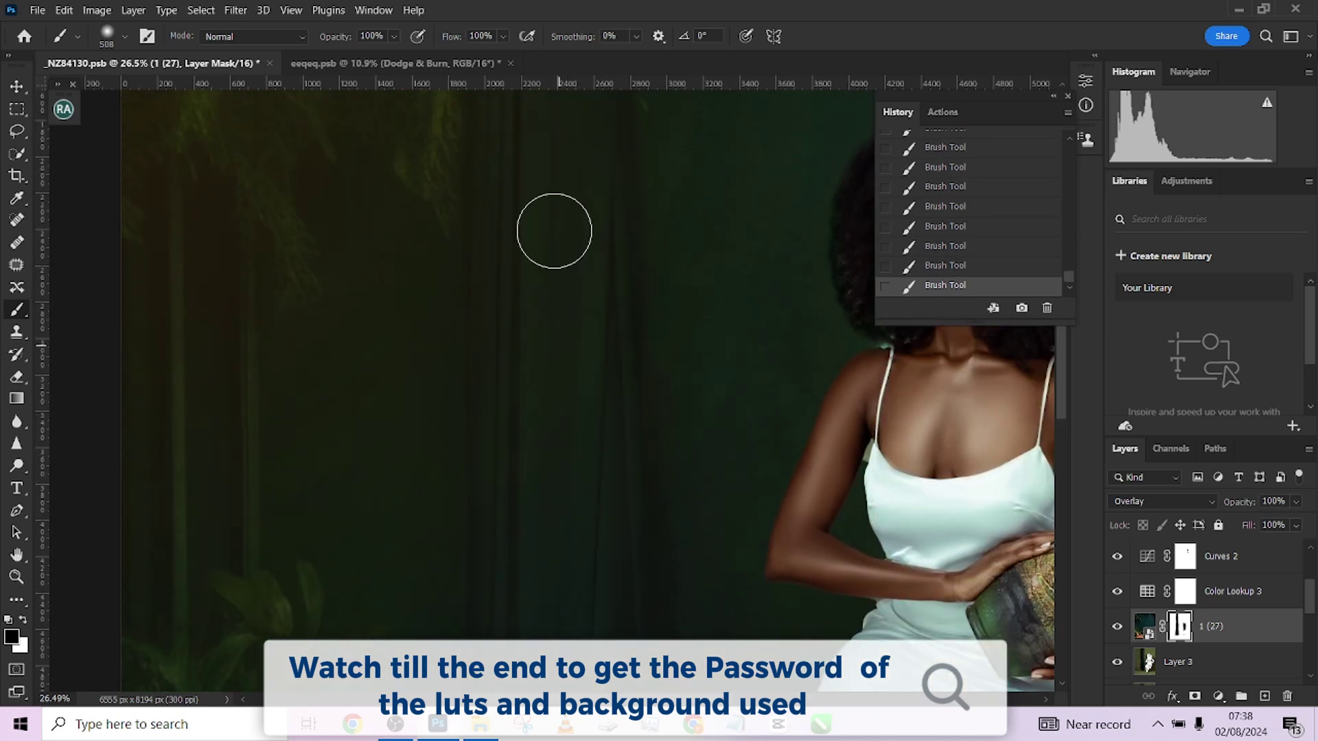
drag(537, 128, 544, 350)
drag(538, 165, 562, 618)
mouse_move(556, 429)
mouse_down()
mouse_move(556, 306)
mouse_move(591, 182)
mouse_up()
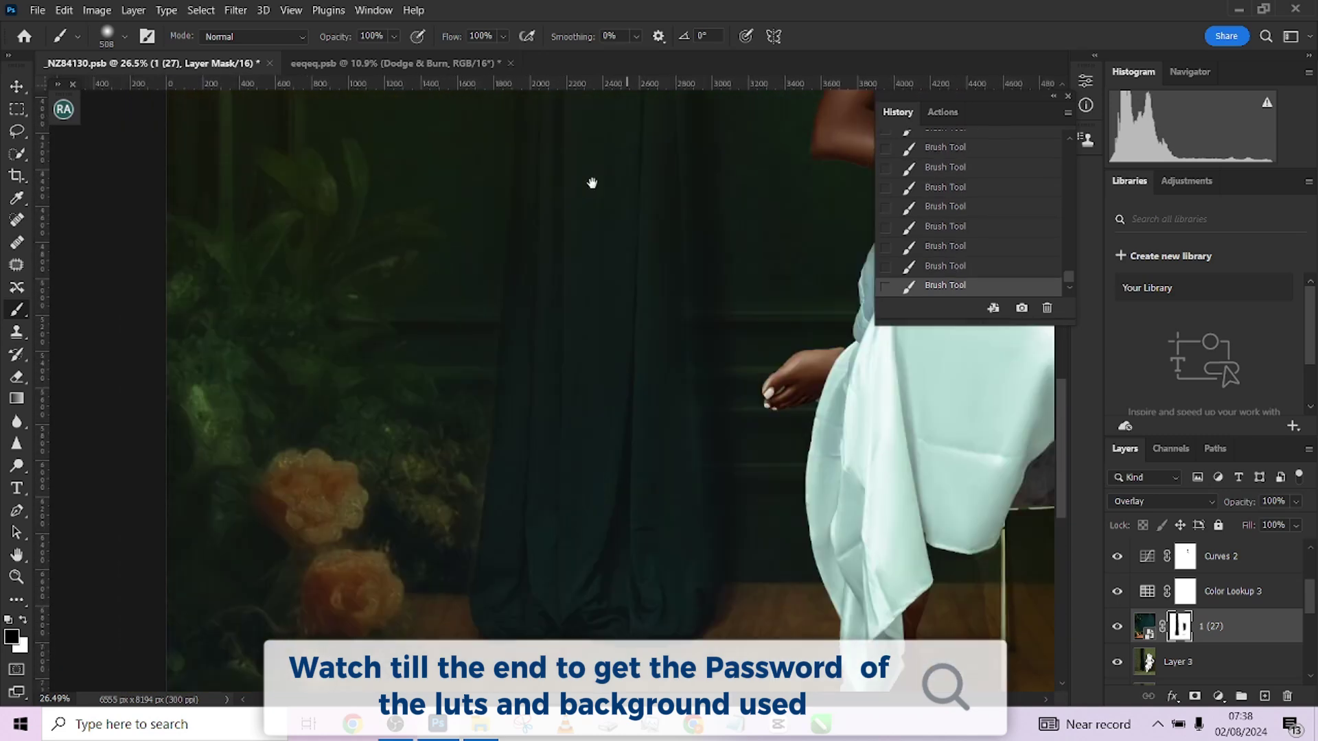
Step: Paint white along the curtain's left edge at about 158 px, then enlarge the brush to about 333 px
key(x)
alt+right_click(459, 465)
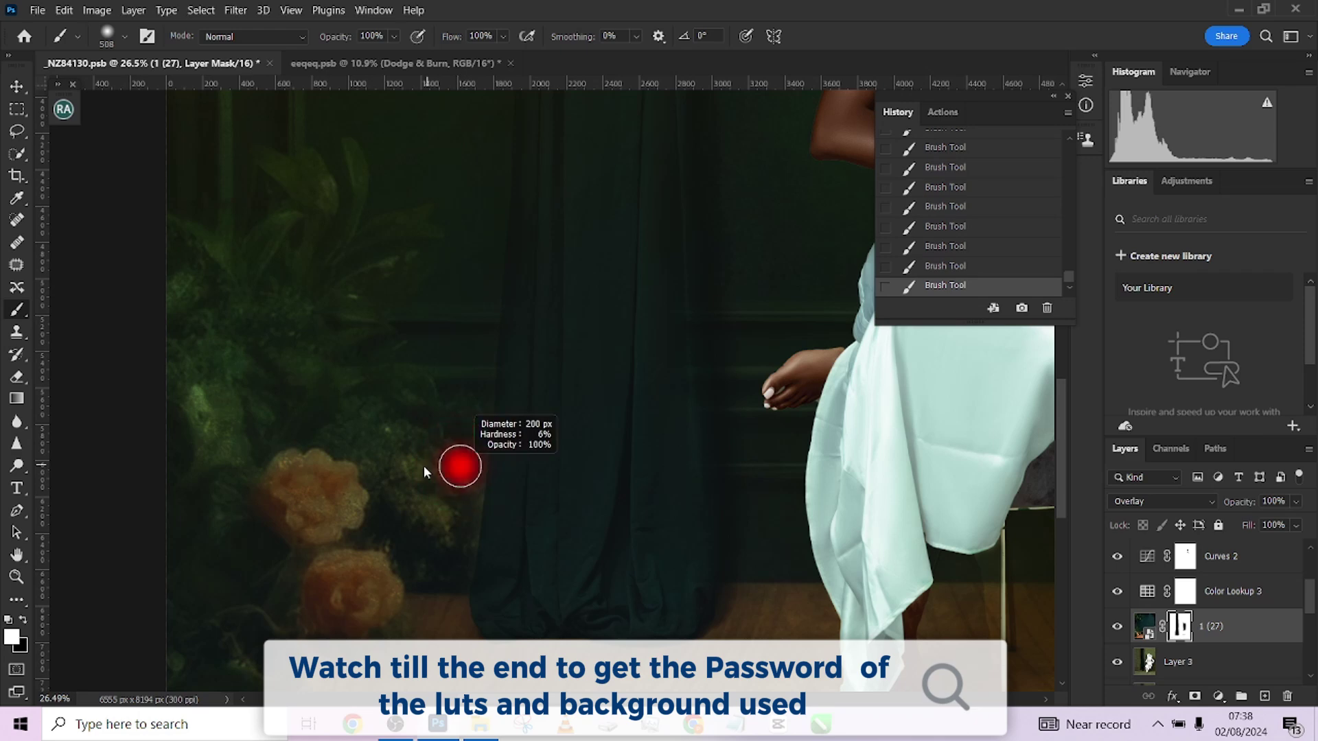
mouse_move(478, 445)
mouse_down()
mouse_move(453, 572)
mouse_move(477, 437)
mouse_move(469, 547)
mouse_move(480, 398)
mouse_move(475, 557)
mouse_up()
drag(584, 324, 688, 216)
alt+right_click(400, 408)
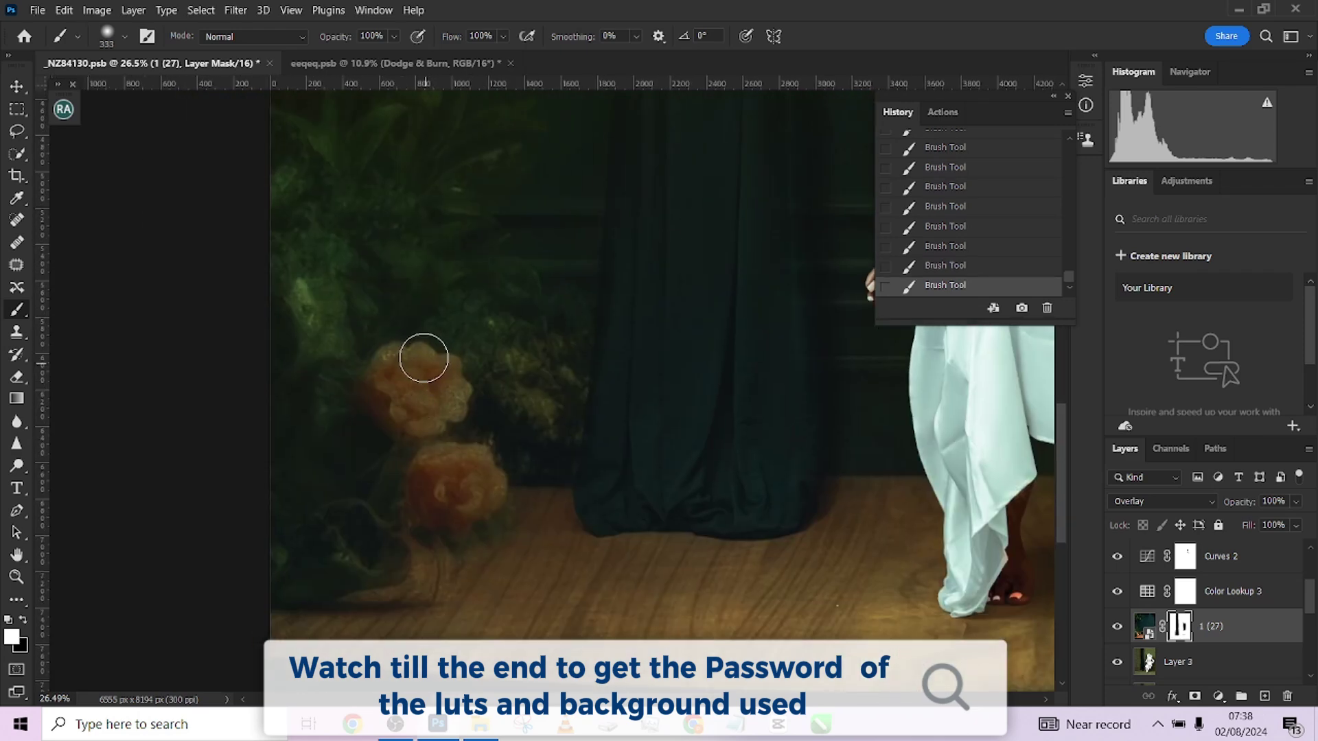
drag(664, 350, 599, 528)
scroll(588, 300, up, 5)
scroll(553, 556, right, 1)
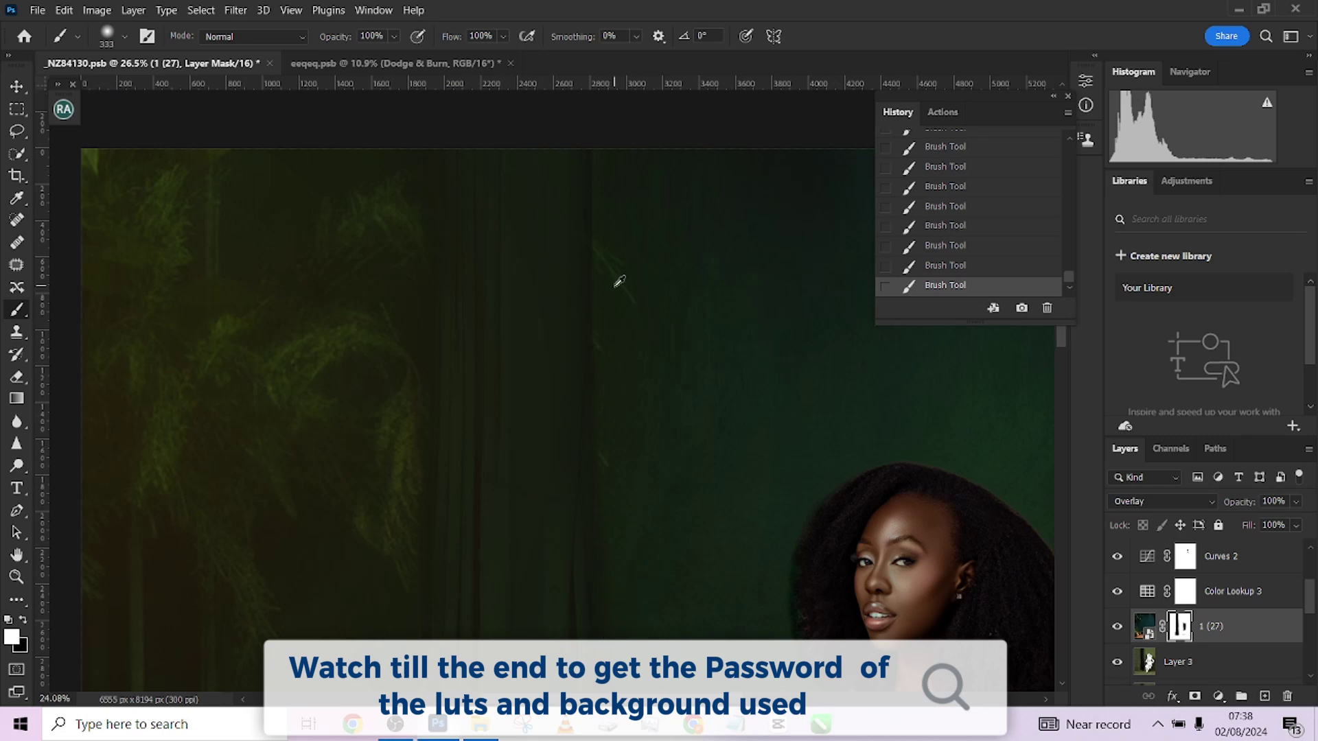
scroll(621, 292, down, 4)
scroll(625, 295, down, 2)
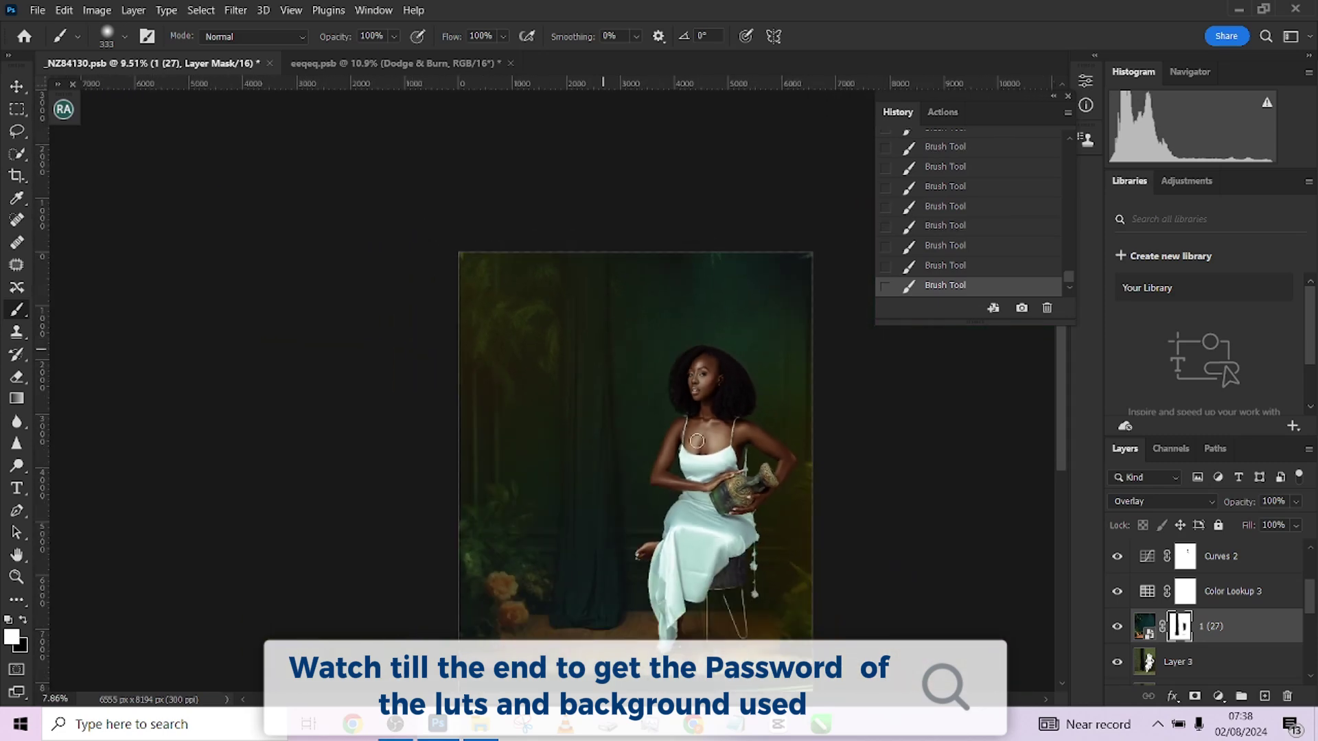
click(1163, 503)
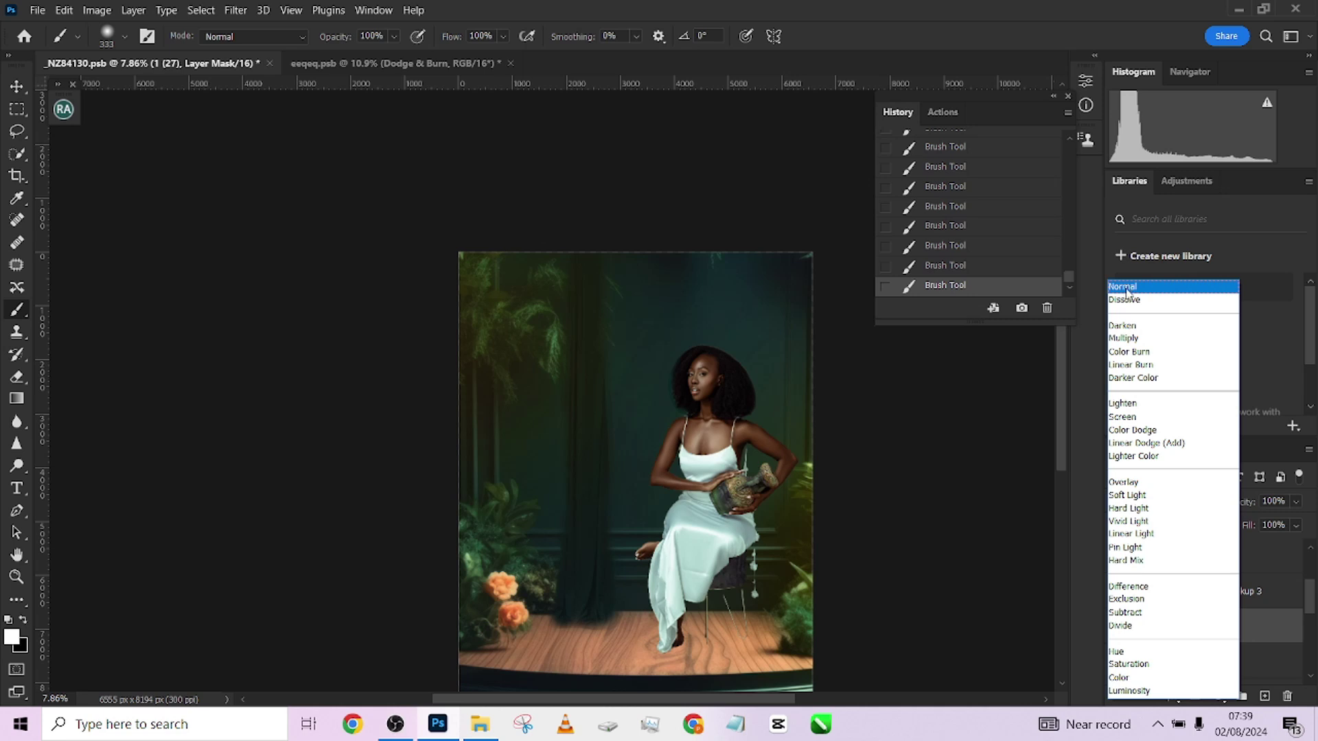
click(1129, 482)
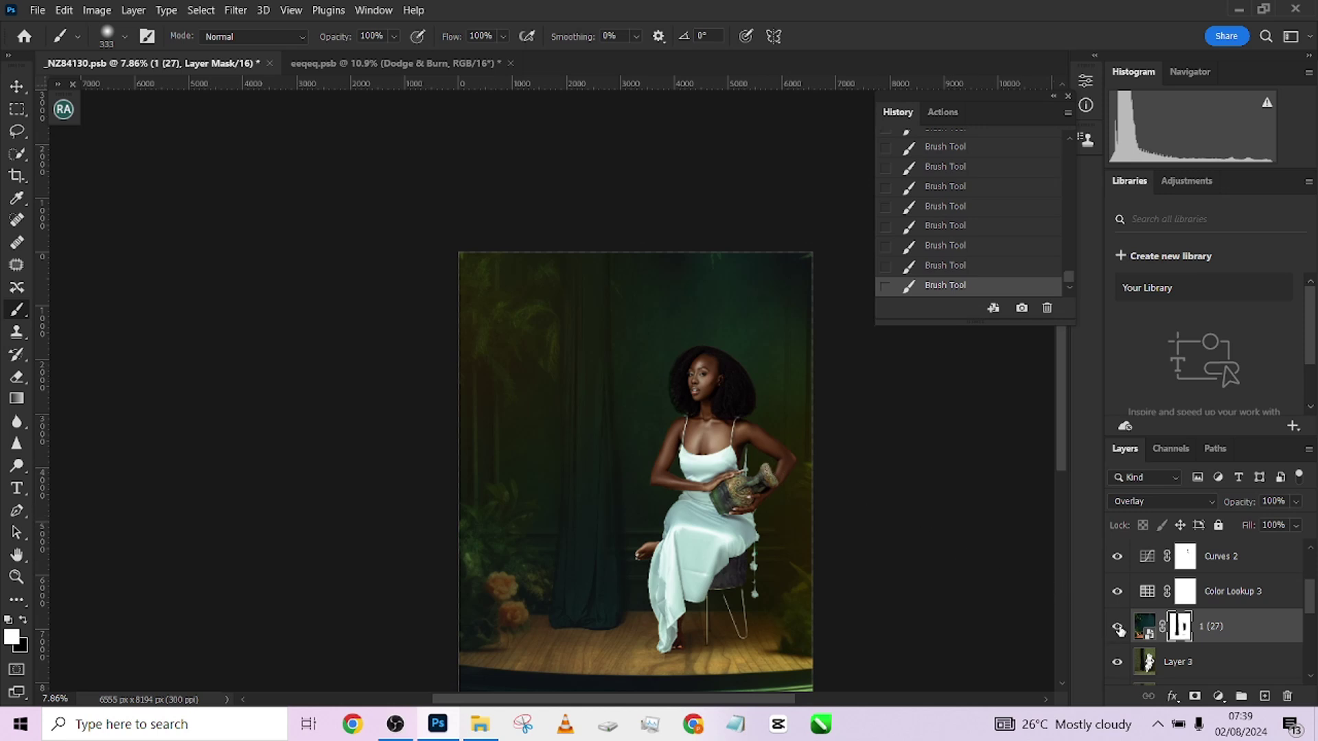
key(ctrl+j)
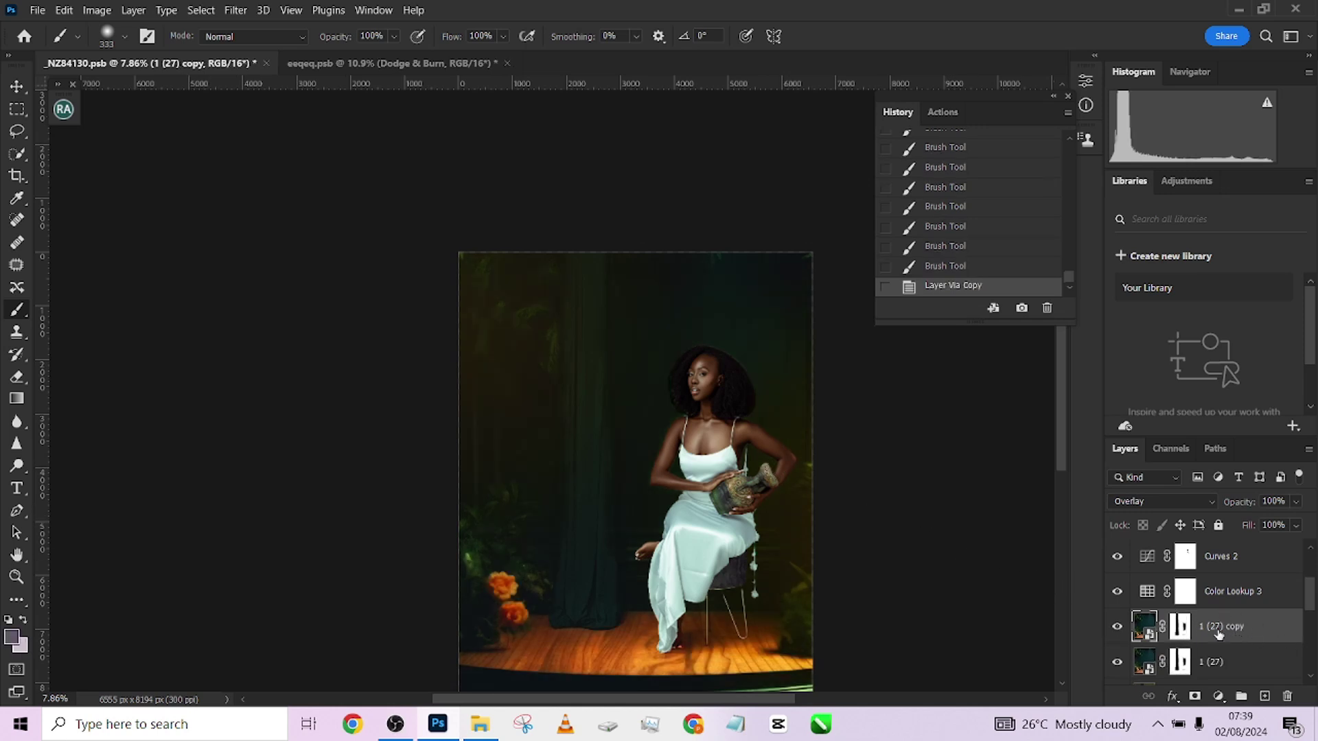
click(1151, 499)
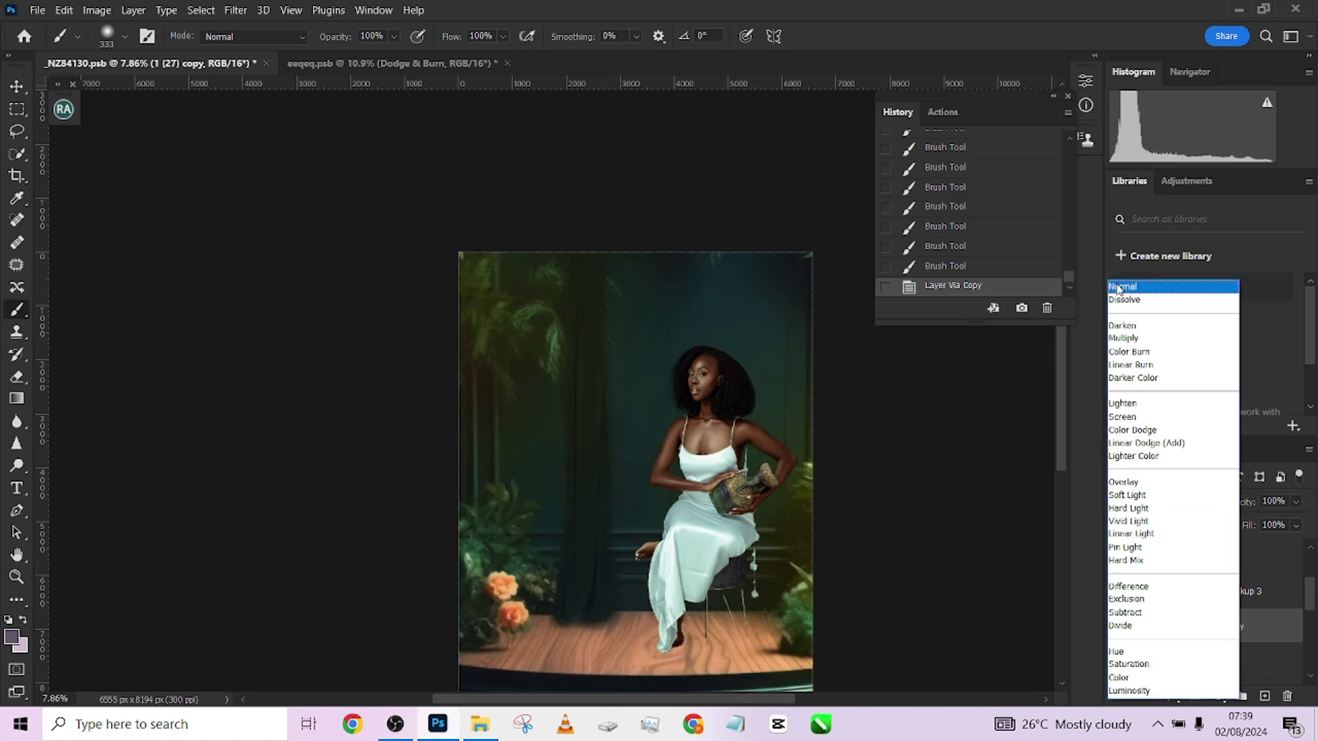
click(1116, 284)
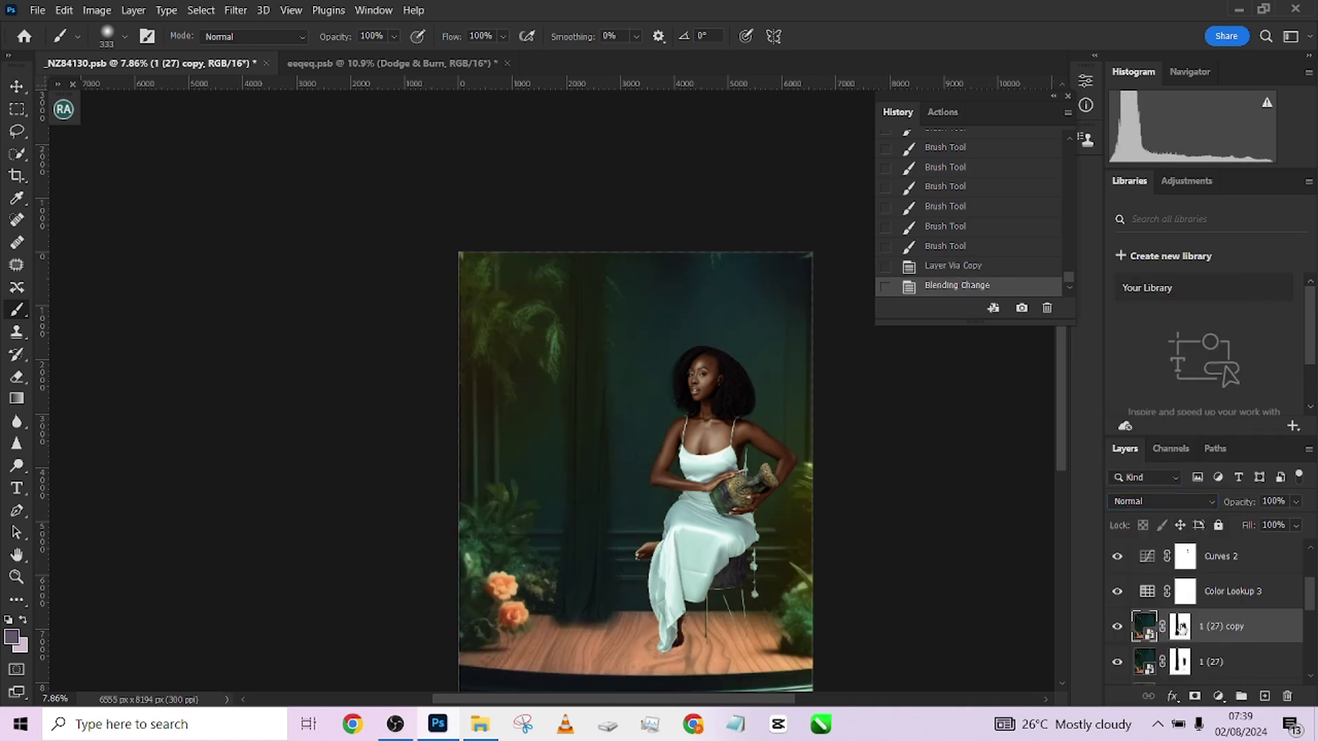
drag(1180, 625, 1287, 696)
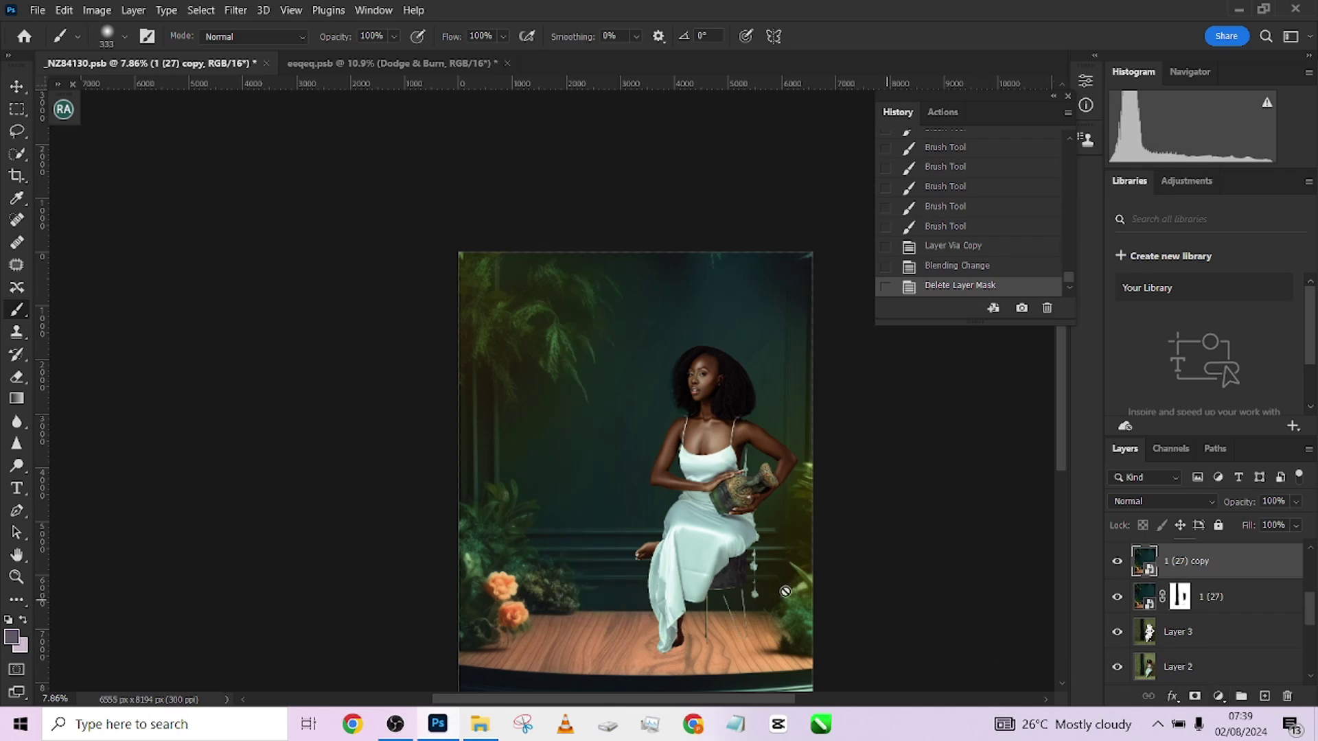
scroll(616, 539, up, 4)
drag(533, 533, 668, 300)
drag(1289, 571, 1287, 698)
scroll(804, 499, down, 4)
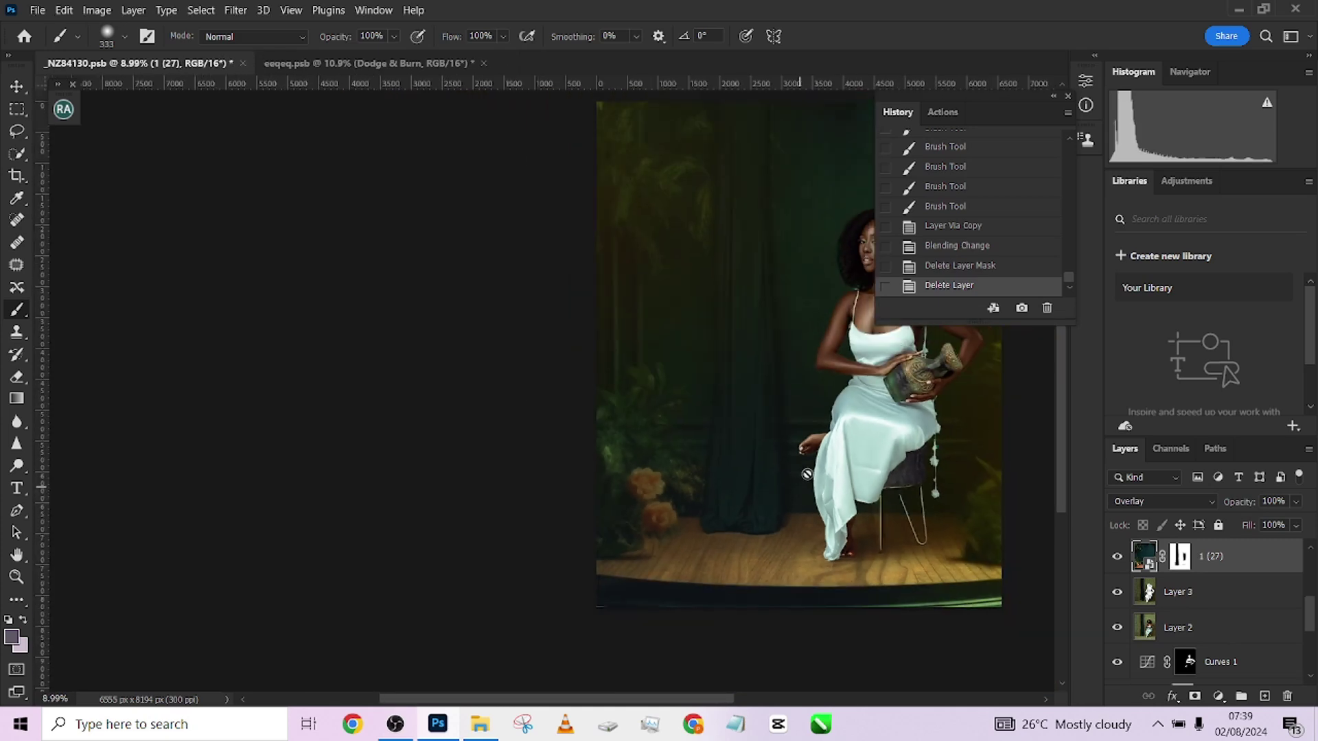
scroll(692, 435, down, 1)
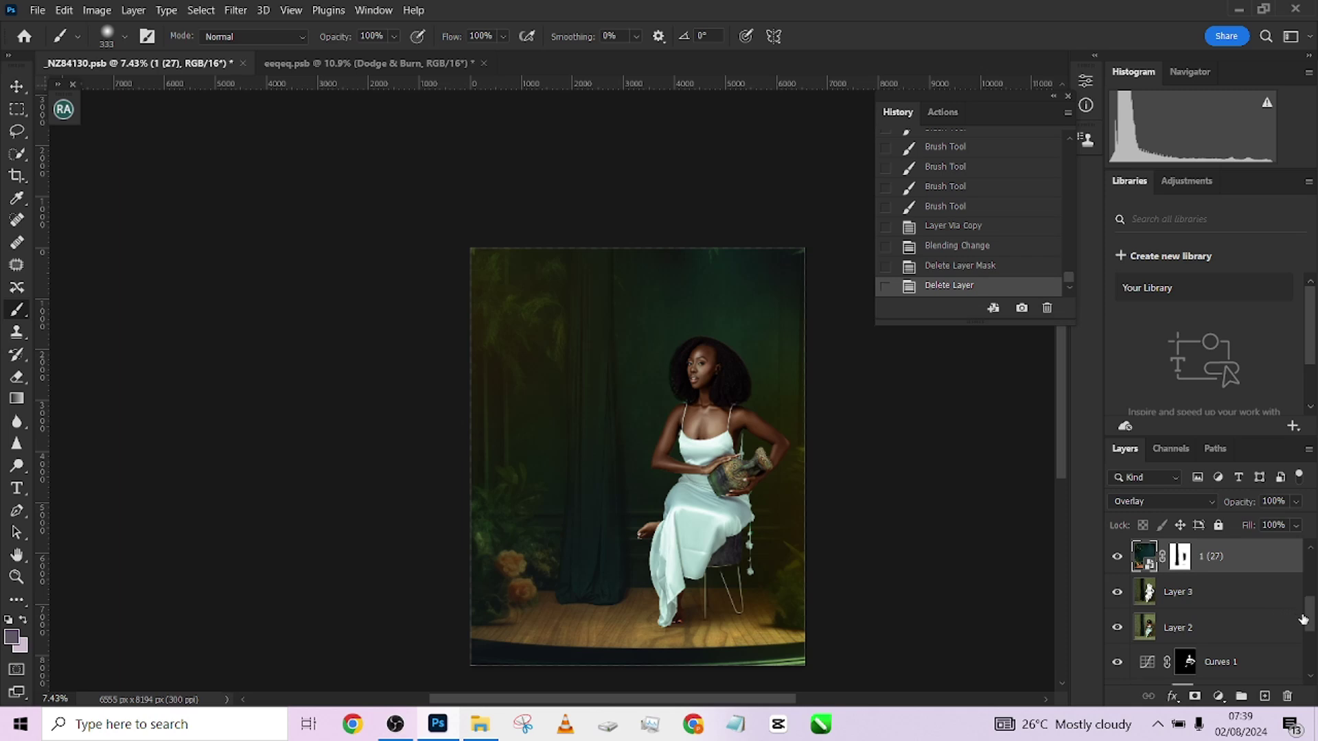
Step: Hide Gradient Fill 1 copy and Gradient Fill 1, compare Curves 2, and open its curve settings
scroll(1309, 624, up, 5)
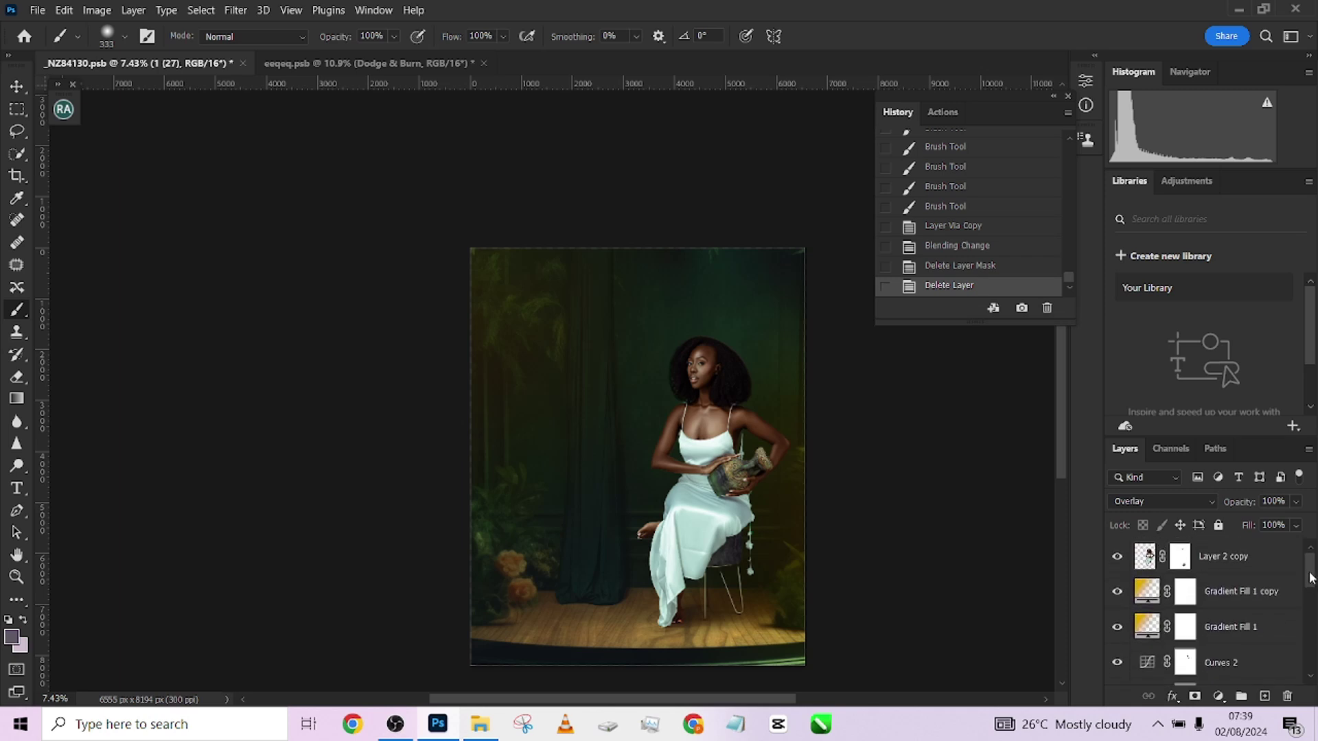
click(1117, 591)
click(1117, 627)
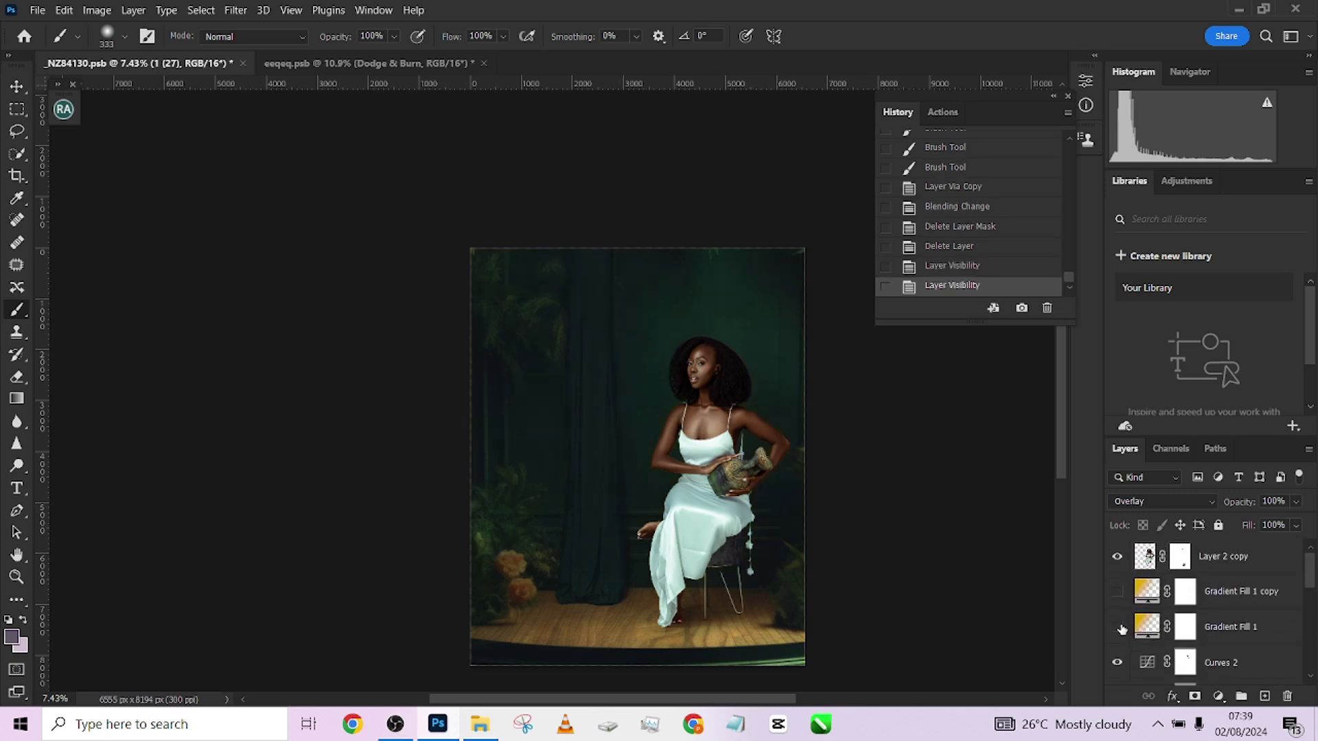
scroll(1311, 582, down, 1)
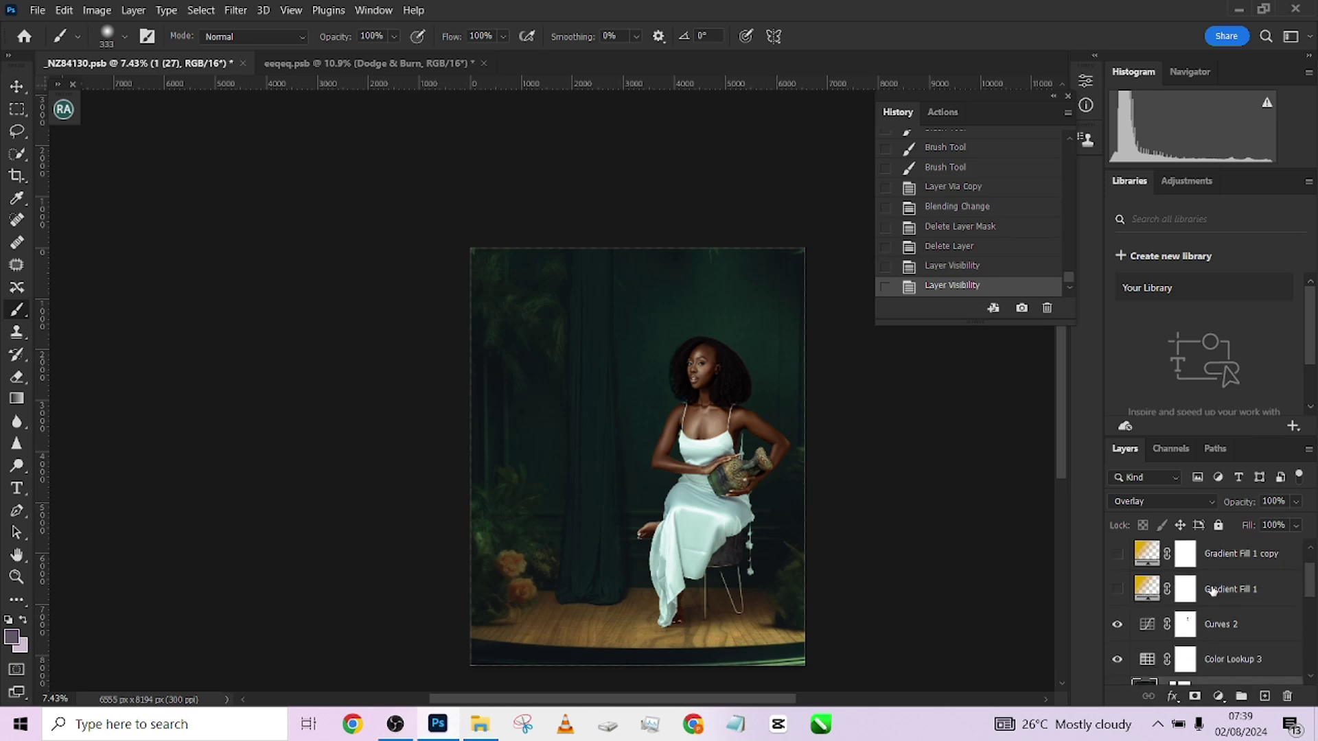
click(1119, 626)
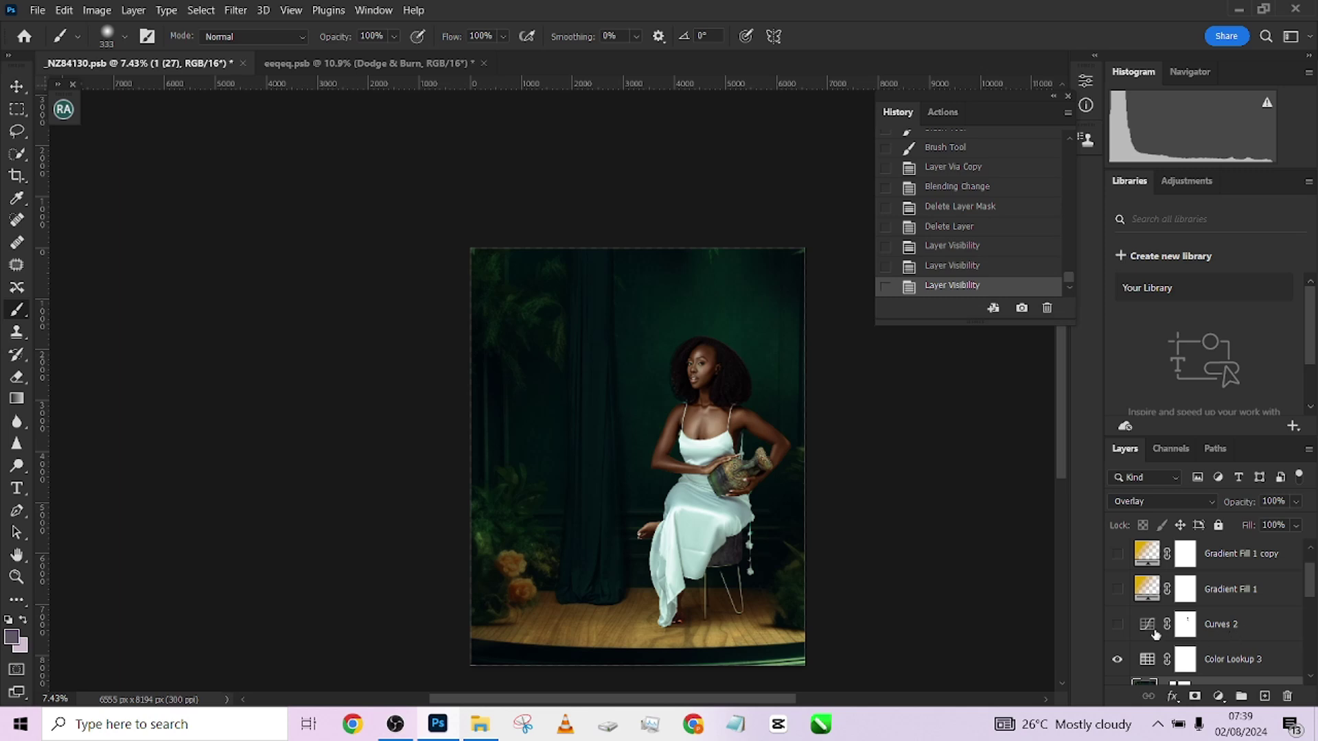
click(1118, 626)
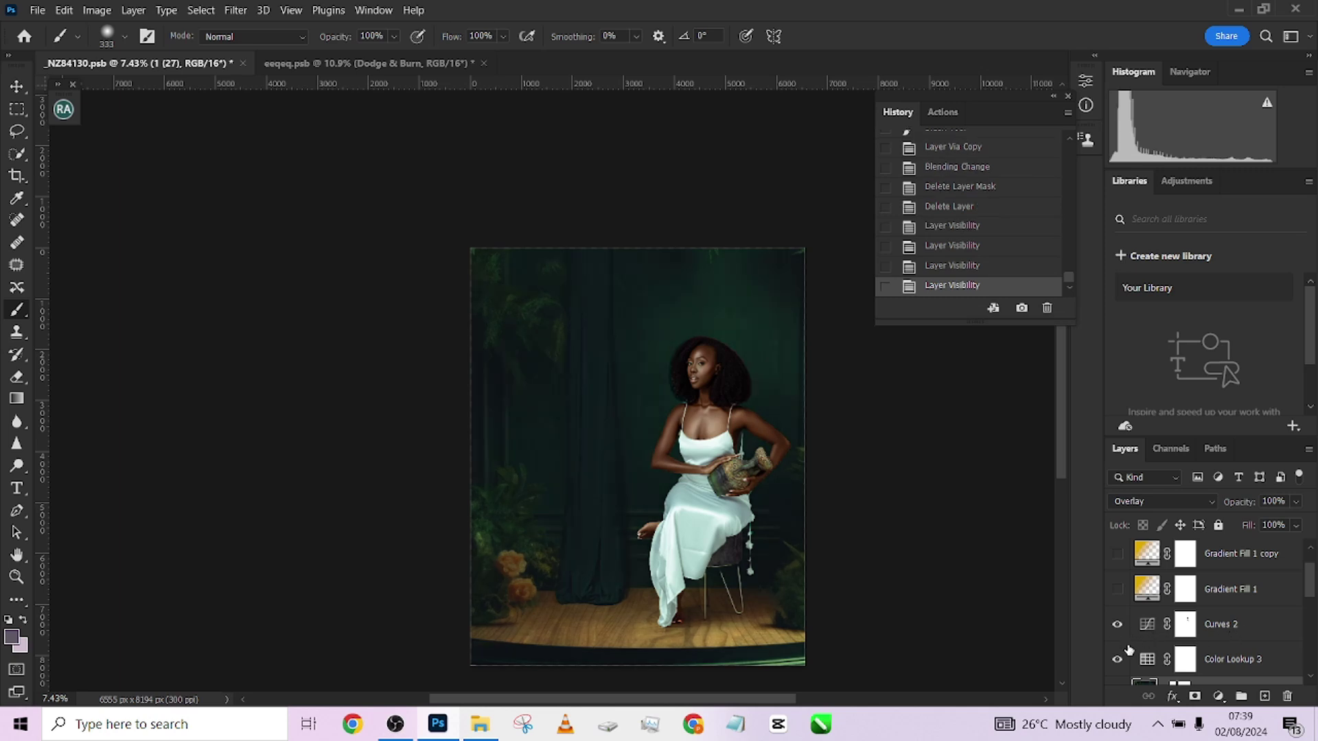
double_click(1147, 626)
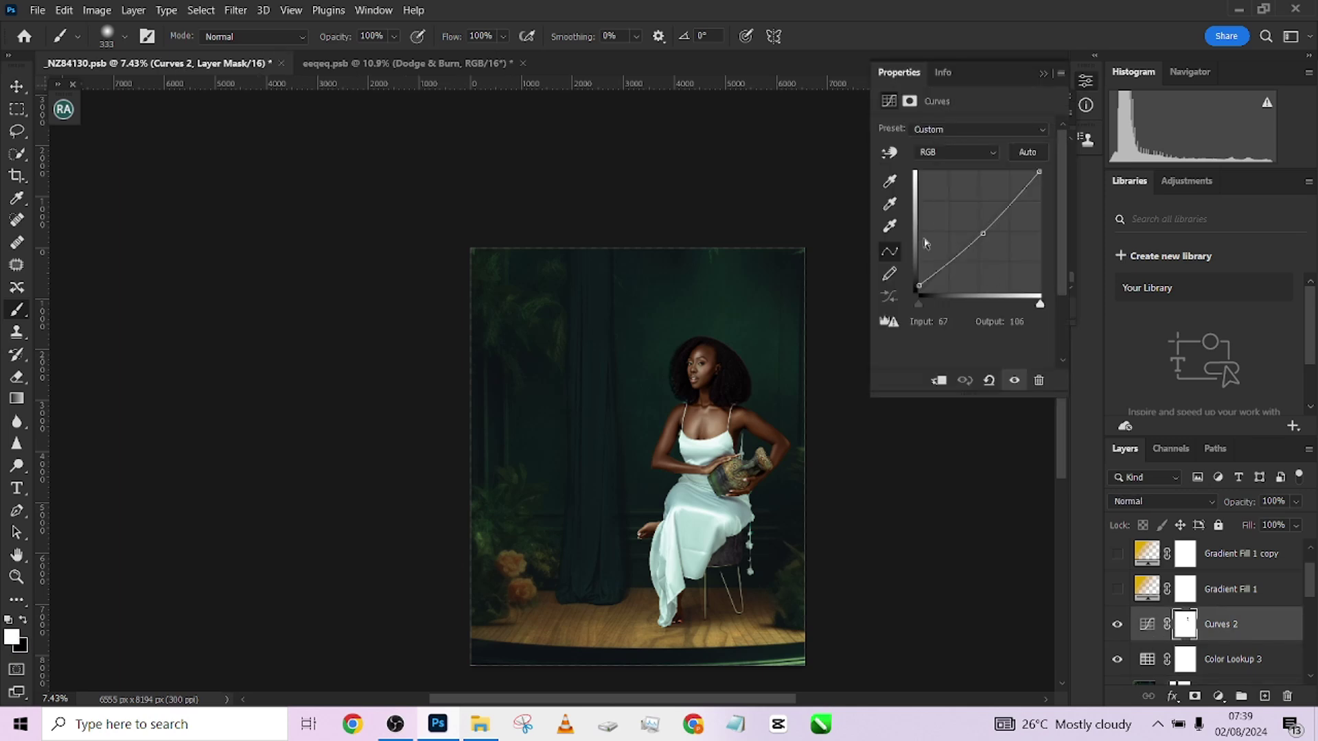
Step: Lift the Curves 2 black point and show the warm glows on both image sides
mouse_move(919, 287)
mouse_down()
mouse_move(920, 268)
mouse_move(920, 286)
mouse_up()
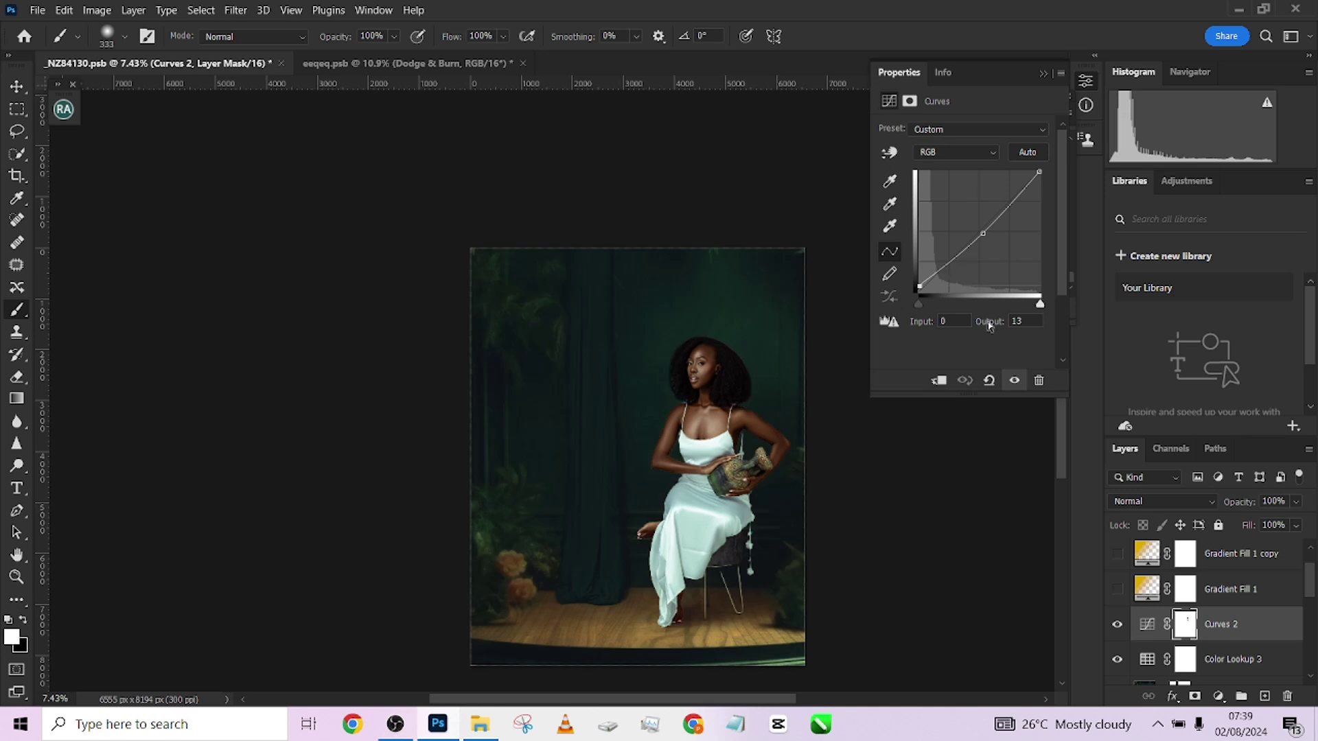
click(1118, 589)
click(1118, 554)
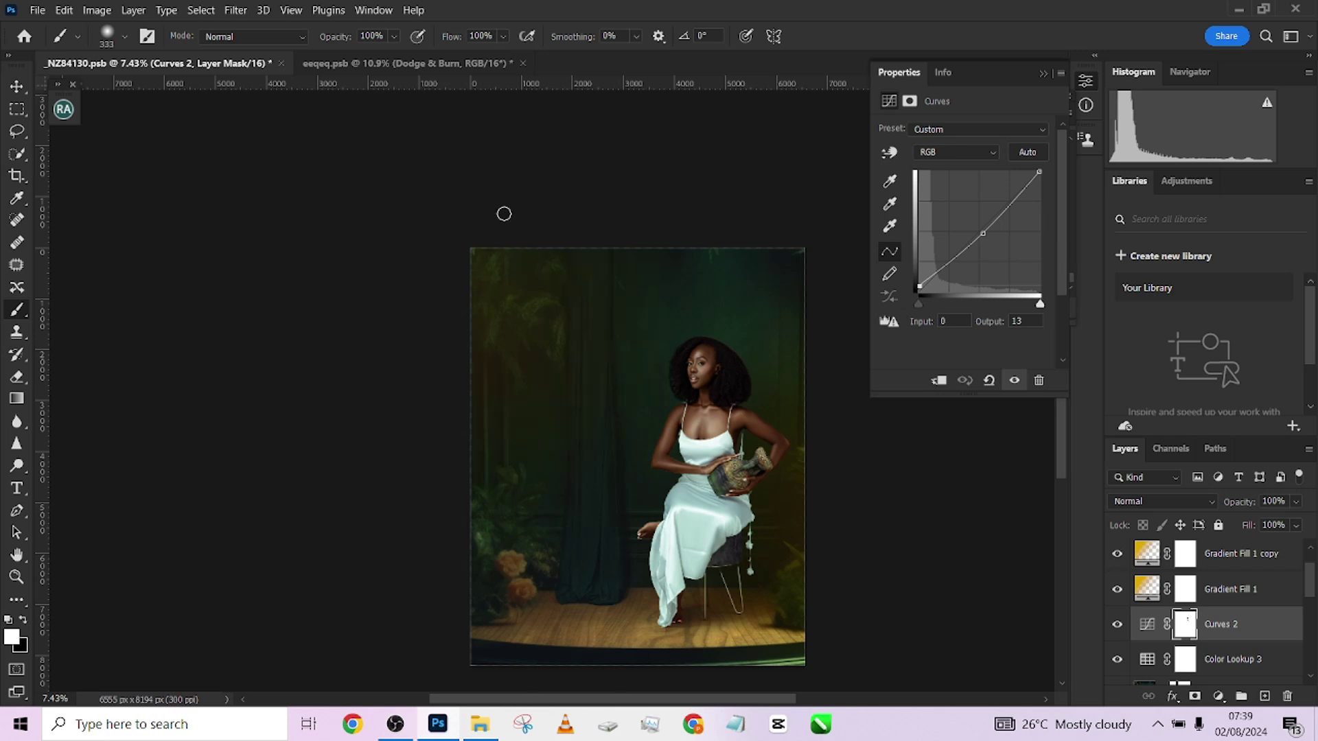
Step: Compare Layer 2 copy on and off, target its mask, and reveal the History panel
scroll(673, 447, down, 1)
scroll(1136, 597, up, 1)
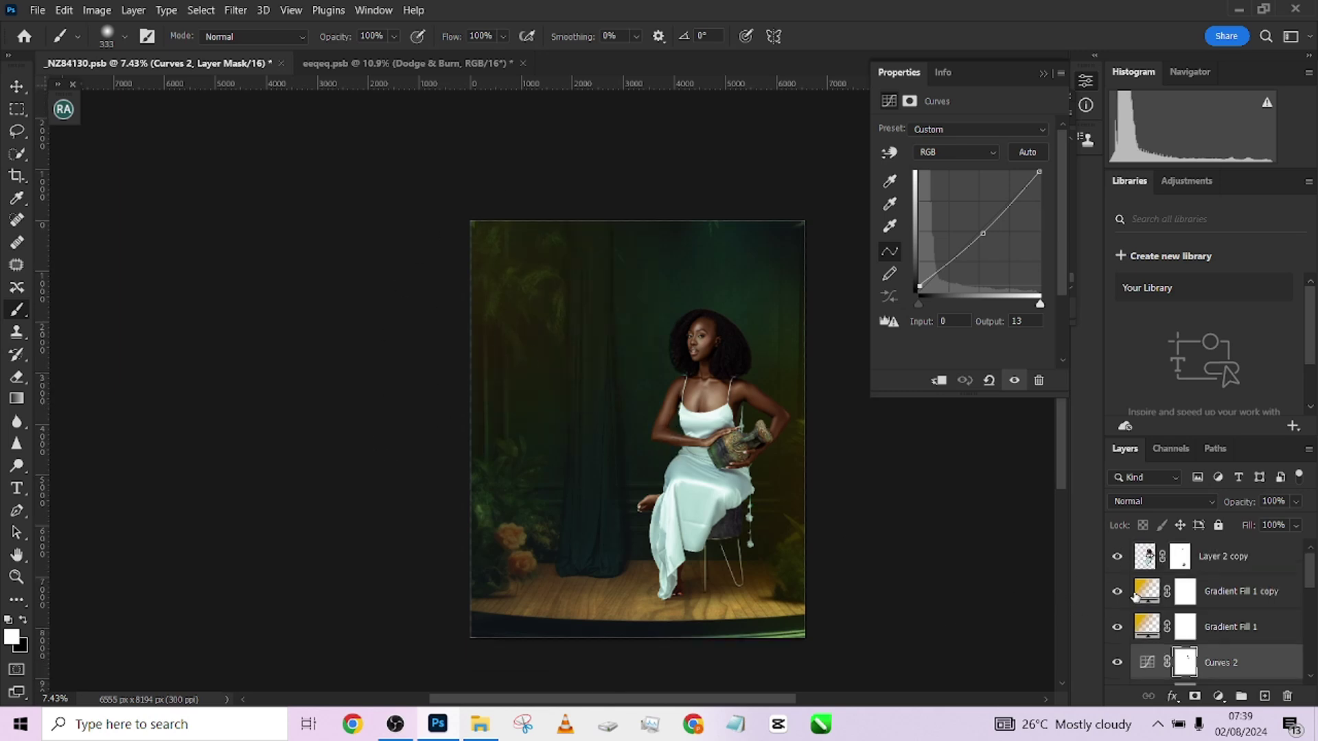
click(1118, 556)
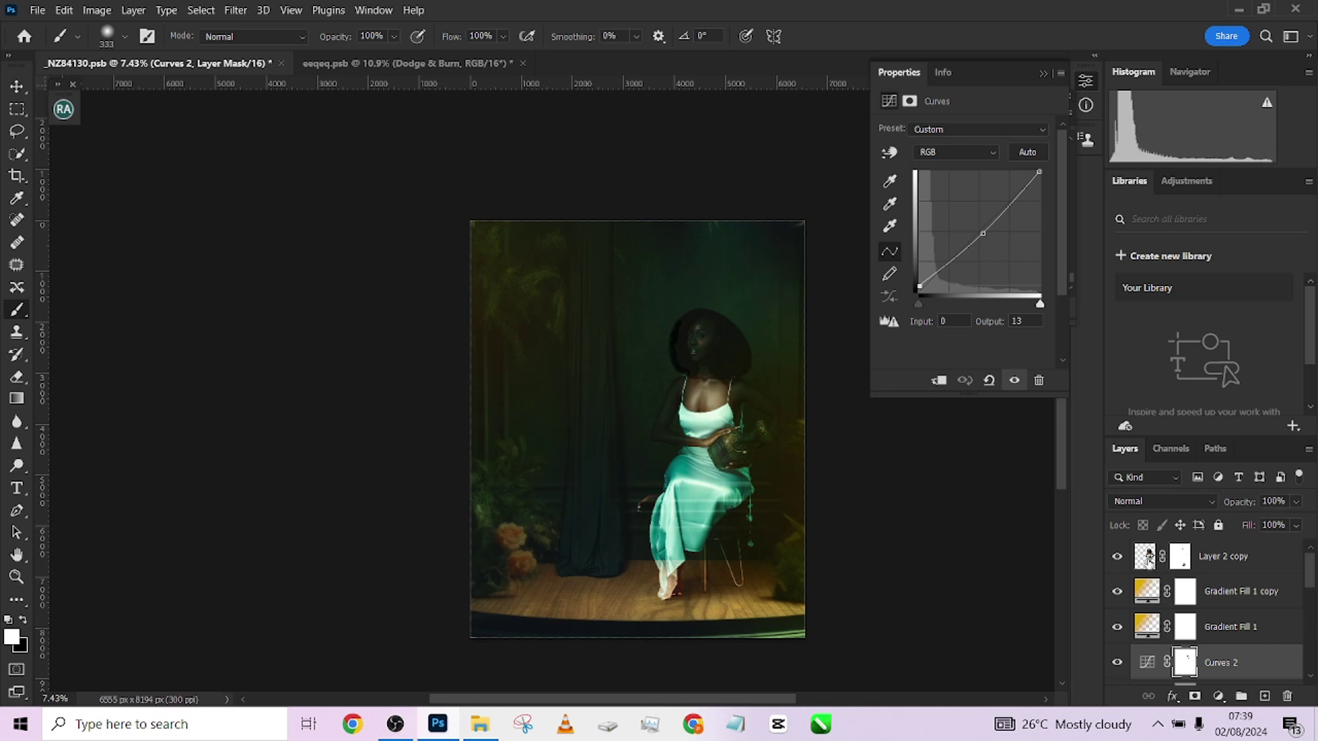
click(1118, 556)
click(1180, 557)
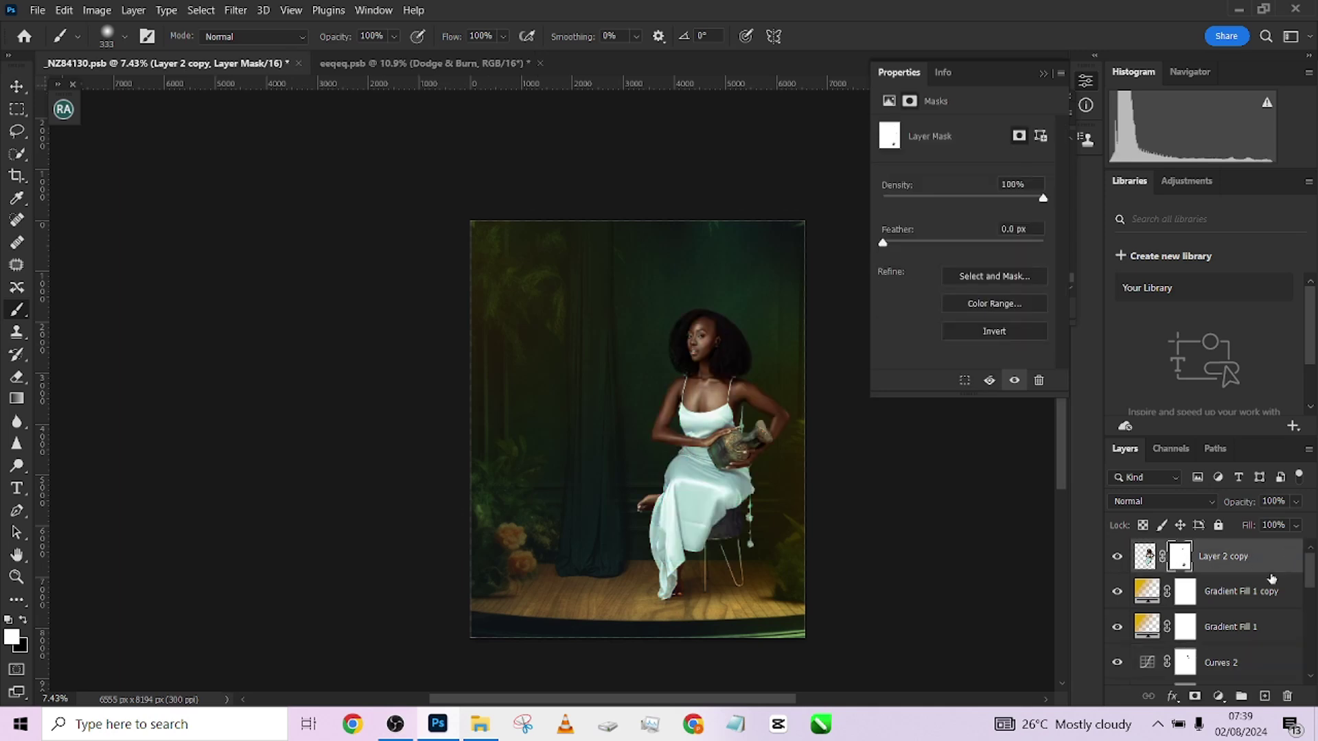
scroll(1245, 581, down, 3)
scroll(1251, 588, up, 3)
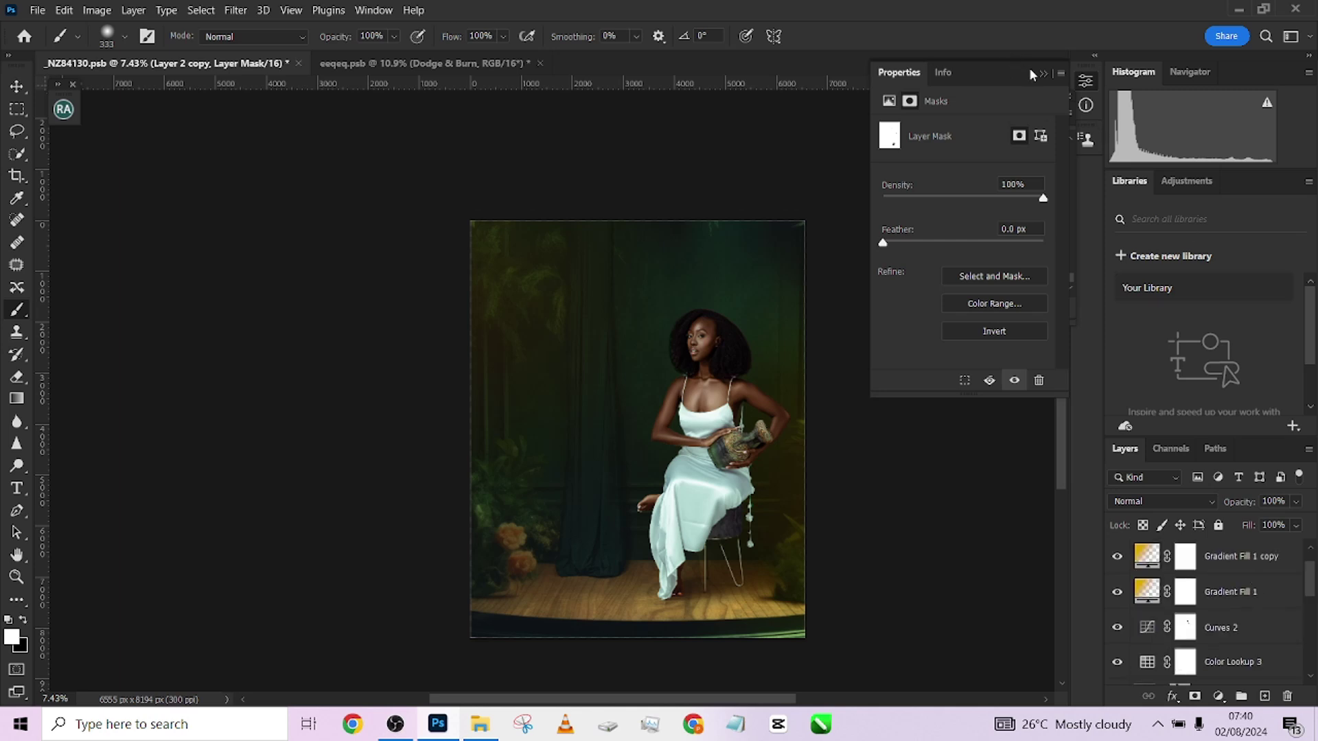
click(1049, 73)
Step: Target Layer 2 copy's pixels and revert to the Snapshot 1 history state
scroll(1289, 562, up, 1)
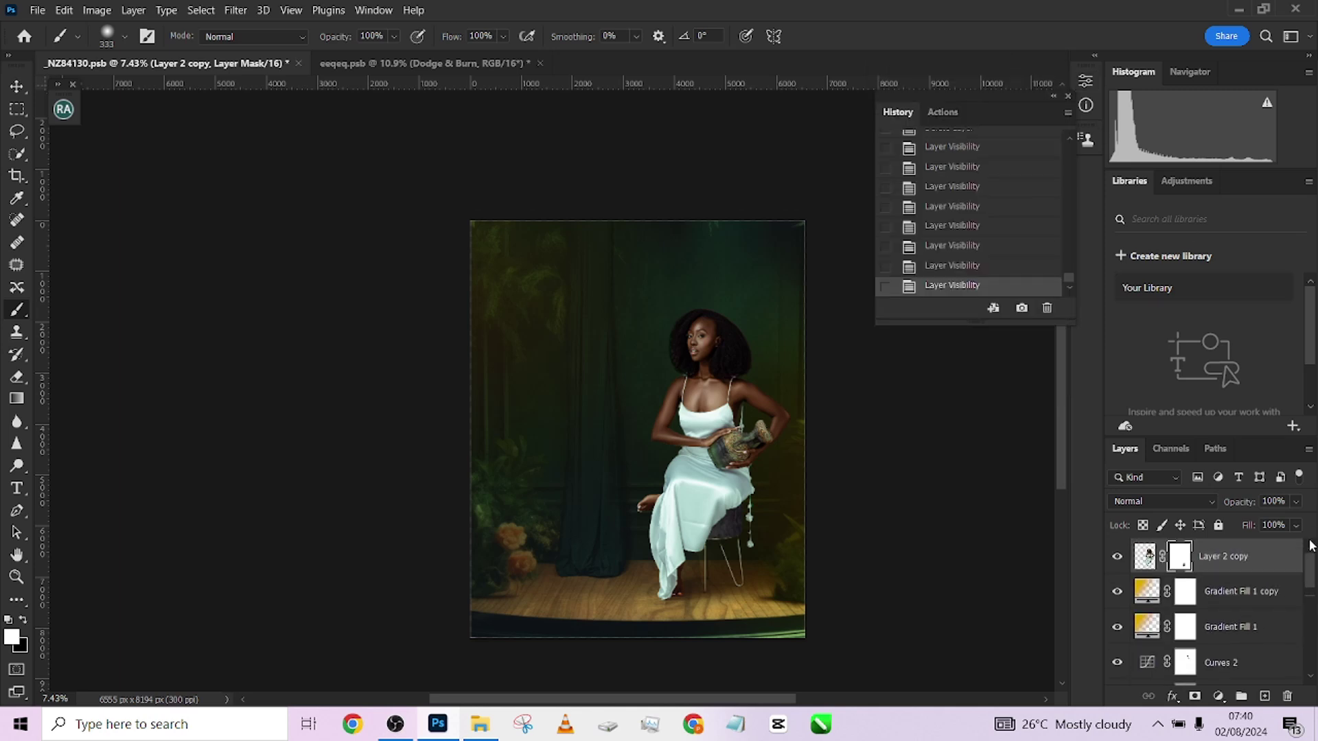
click(1146, 558)
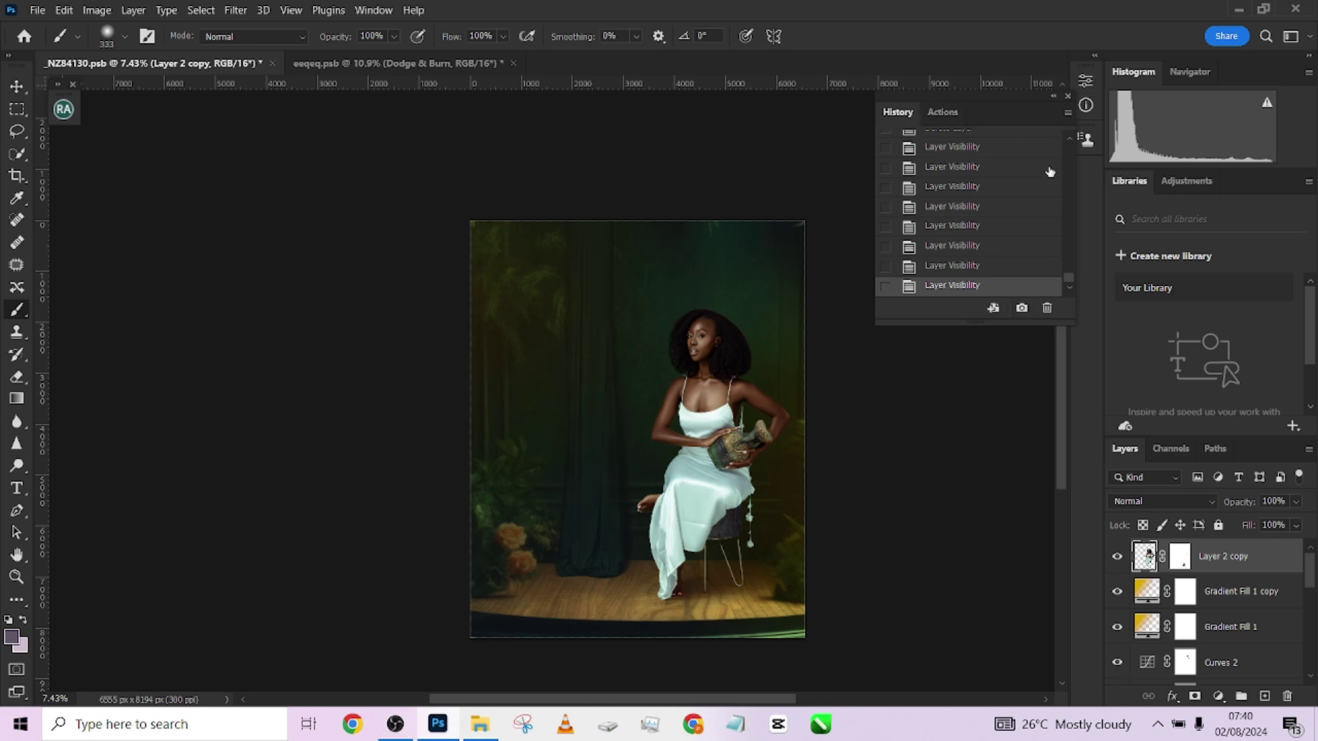
drag(1068, 277, 1069, 140)
click(1001, 179)
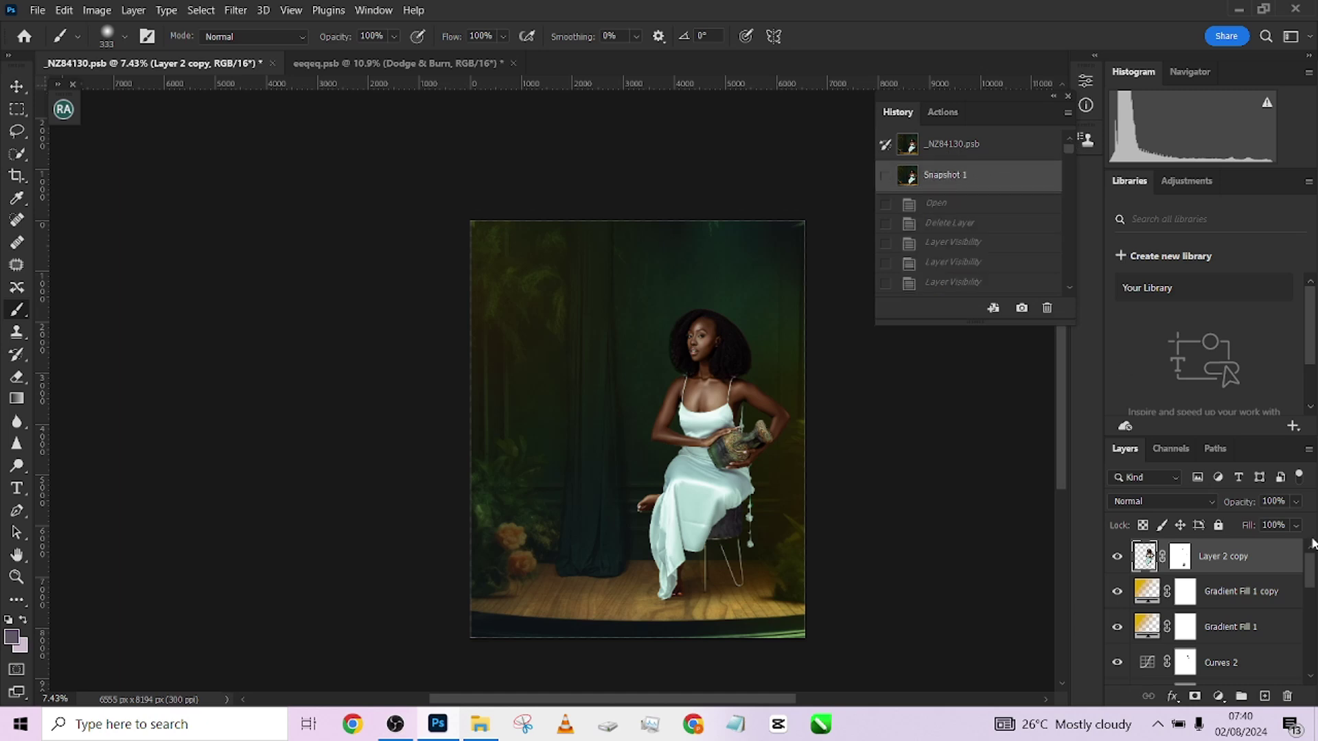
Step: Delete the gradient, Curves, Color Lookup and remaining layers down to Background
drag(1308, 564, 1288, 680)
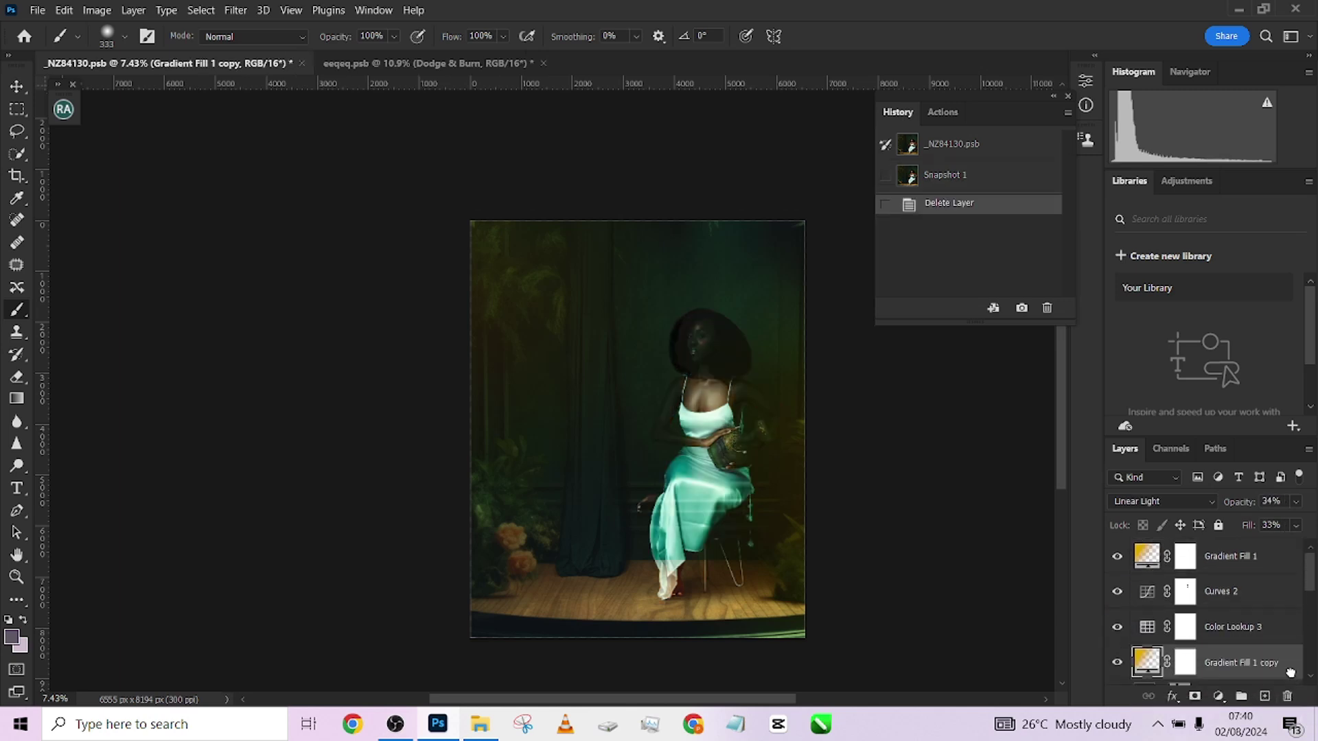
drag(1292, 628, 1288, 697)
click(1274, 571)
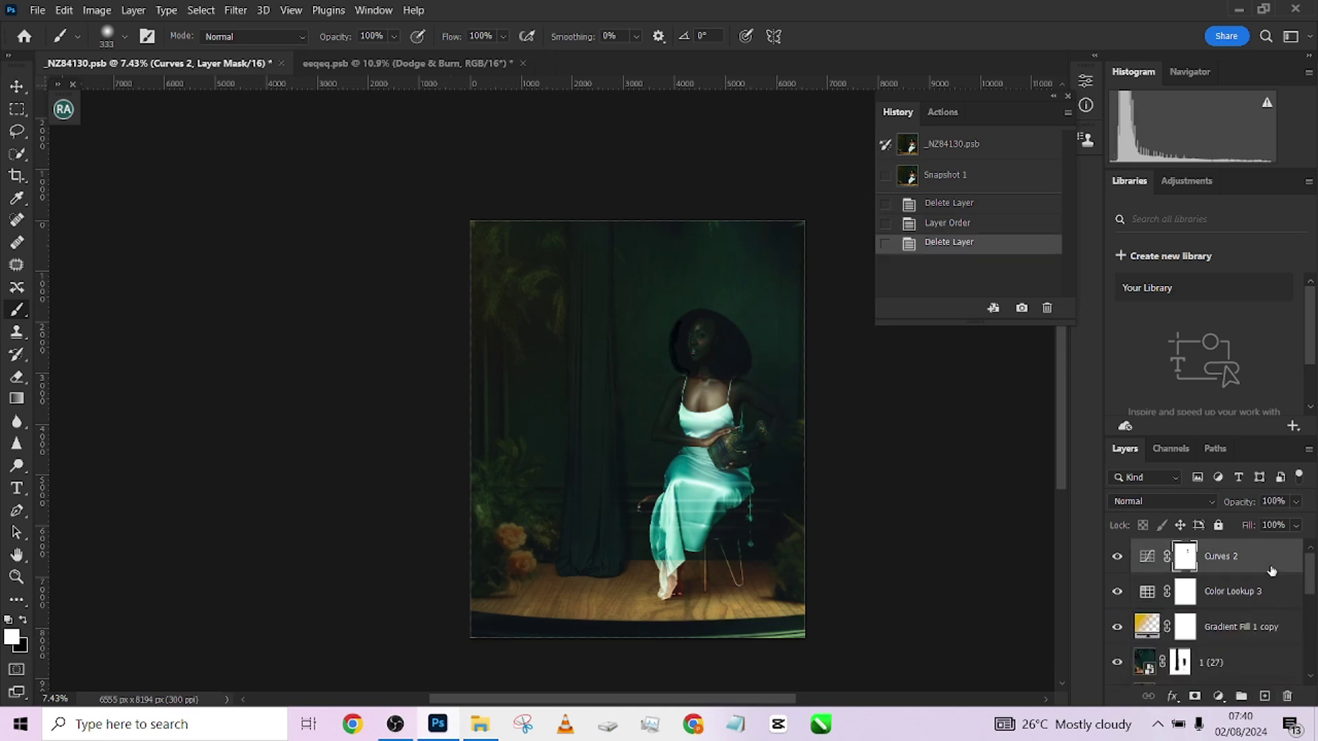
key(Delete)
key(Delete)
key(Delete)
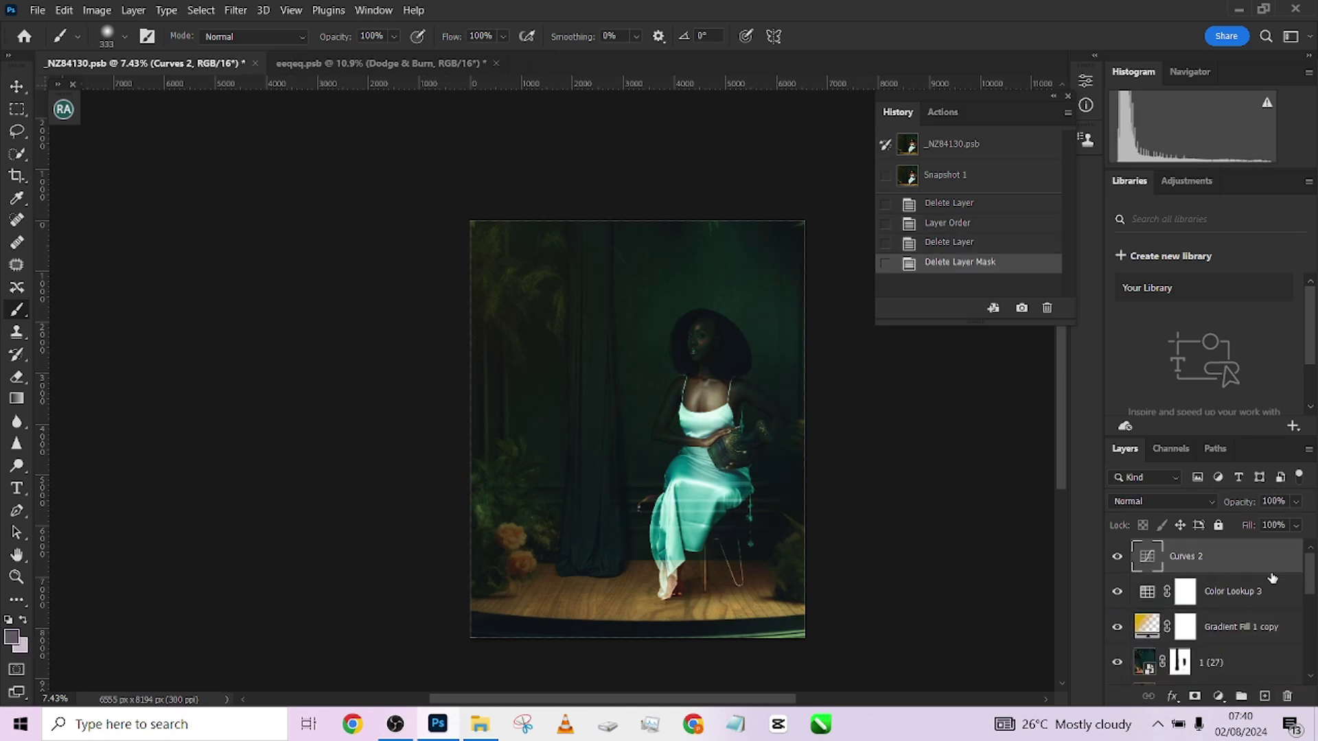
key(Delete)
key(Delete)
key(Delete)
key(Delete)
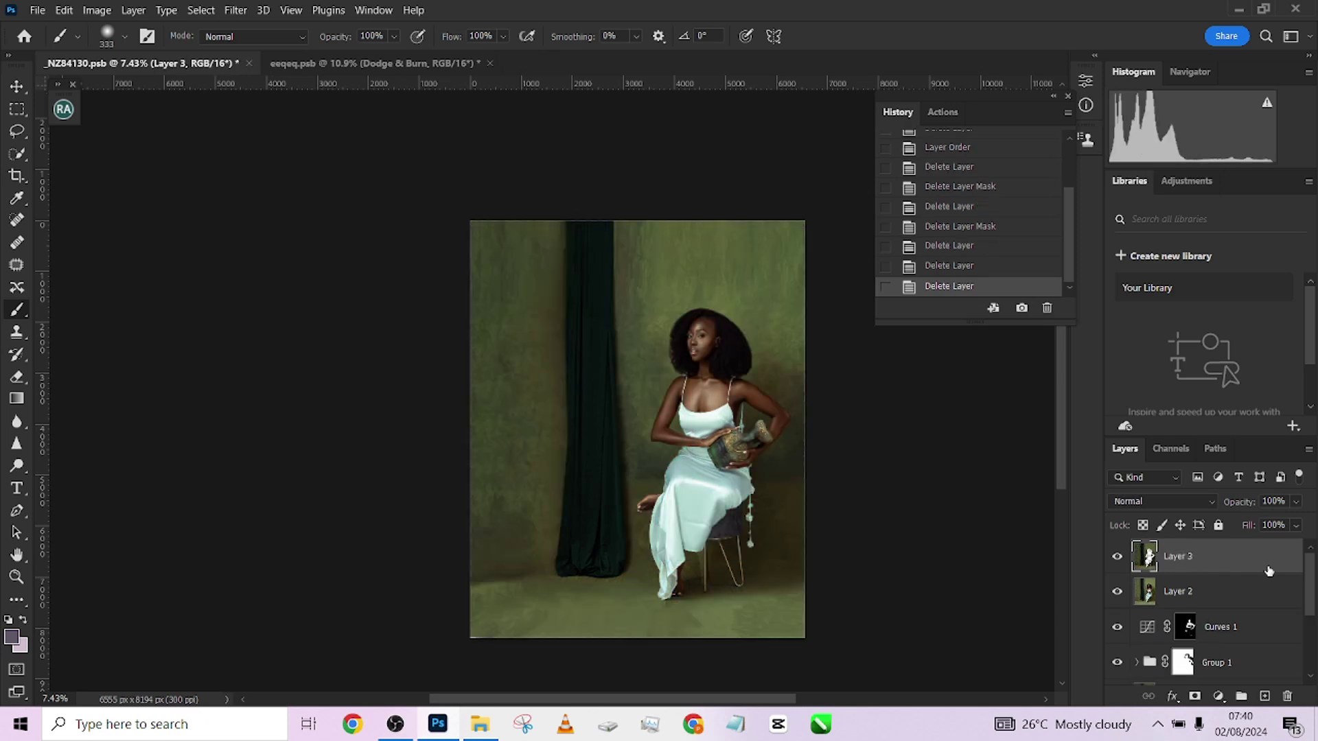
key(Delete)
key(Delete)
key(Delete)
key(Delete)
key(Delete)
key(Delete)
key(Delete)
key(Delete)
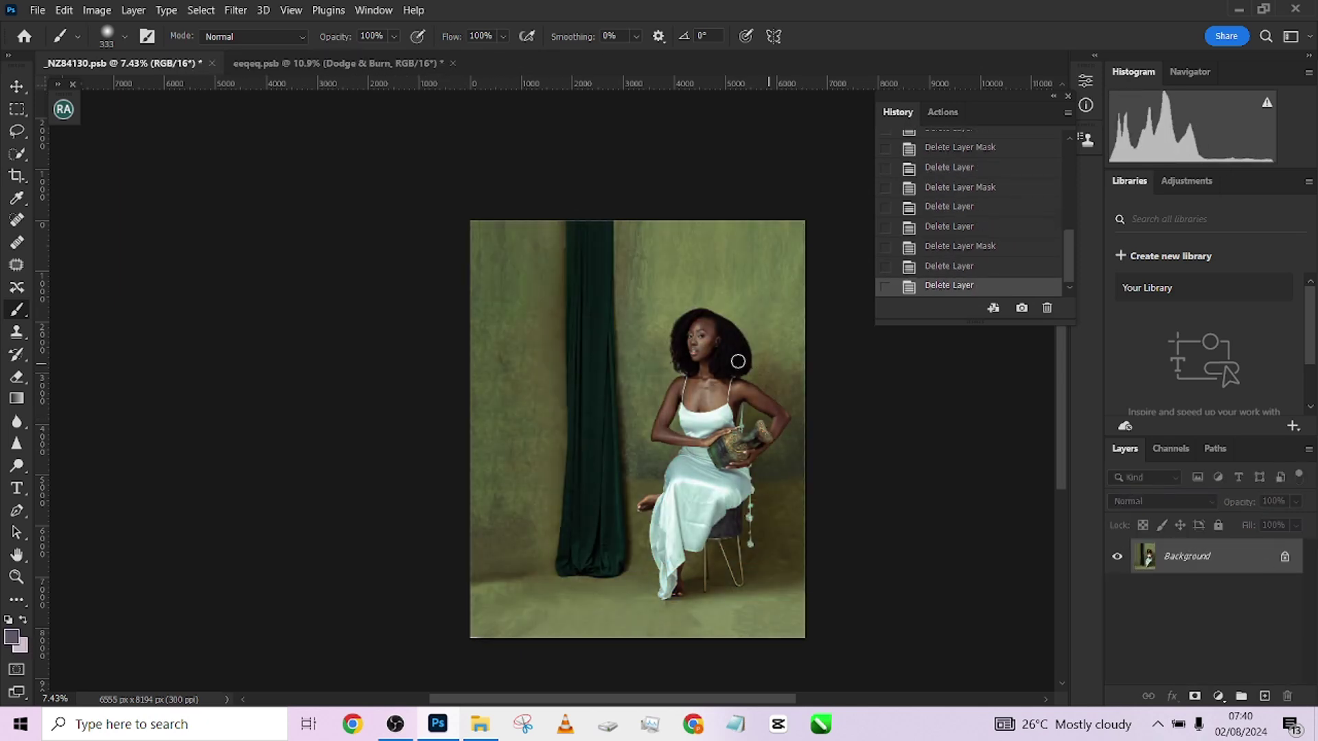
Step: Flip from Snapshot 1 to the initial history state and back to Snapshot 1
scroll(742, 361, up, 5)
scroll(744, 361, down, 5)
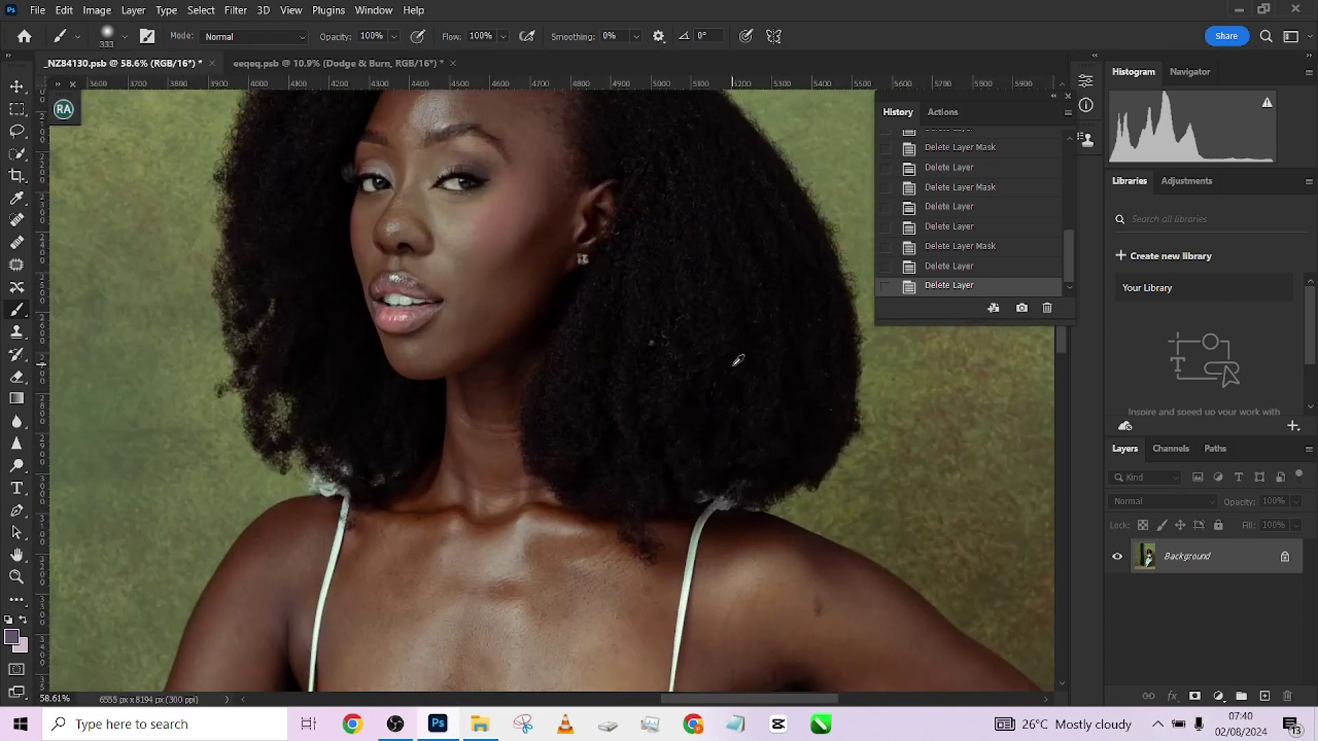
scroll(739, 364, up, 2)
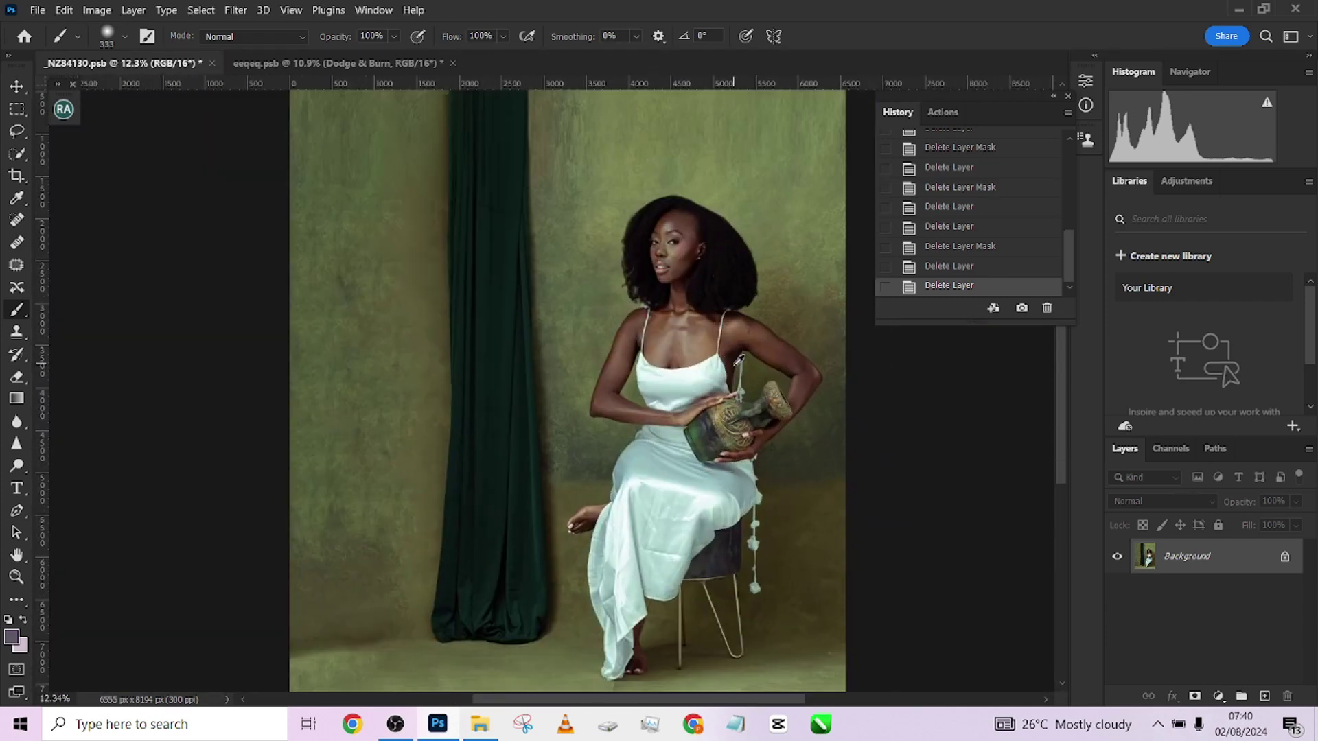
scroll(739, 363, down, 1)
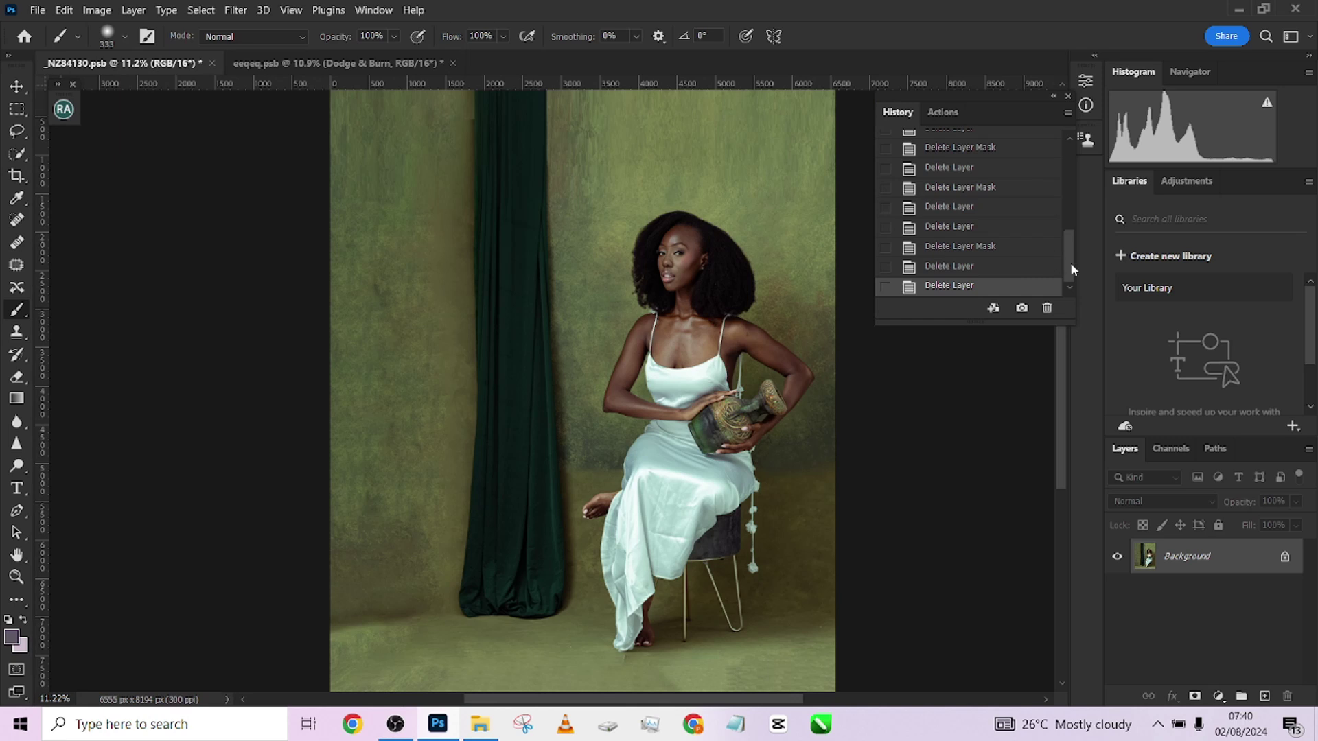
drag(1069, 262, 1053, 150)
click(968, 176)
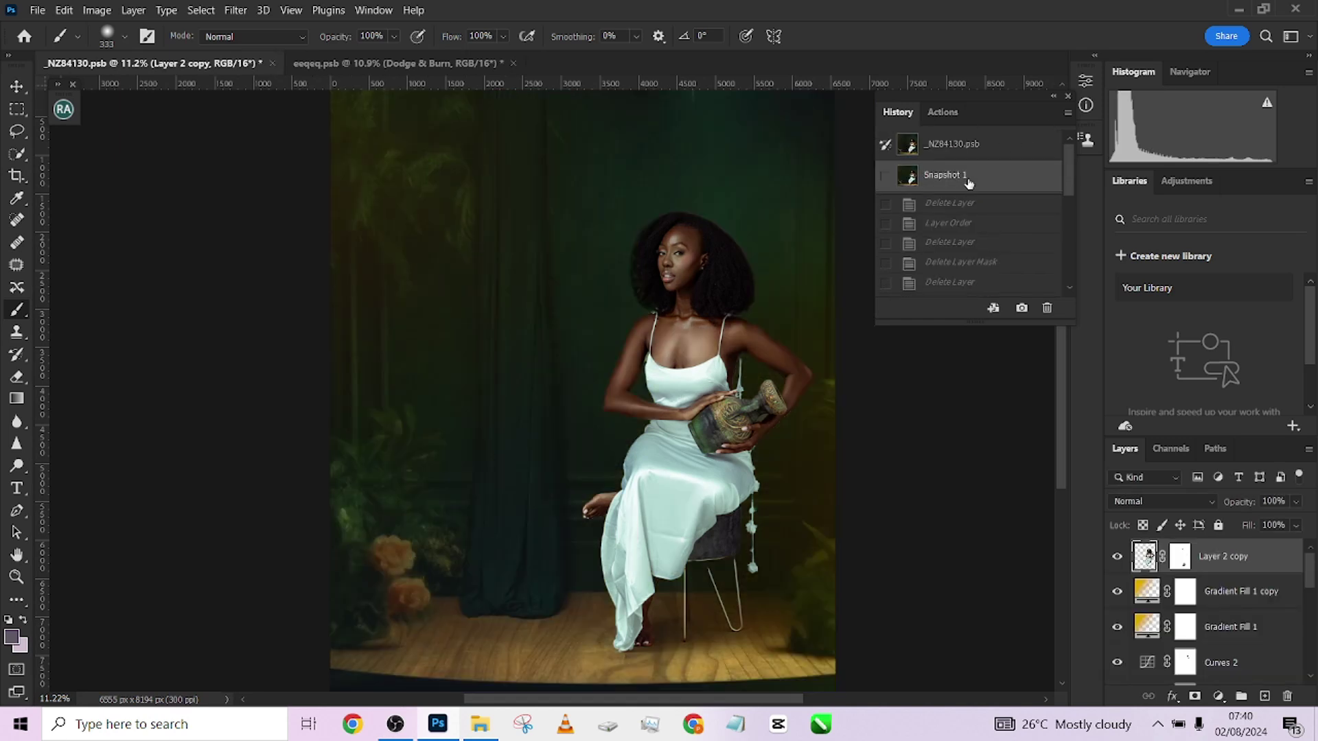
click(1000, 148)
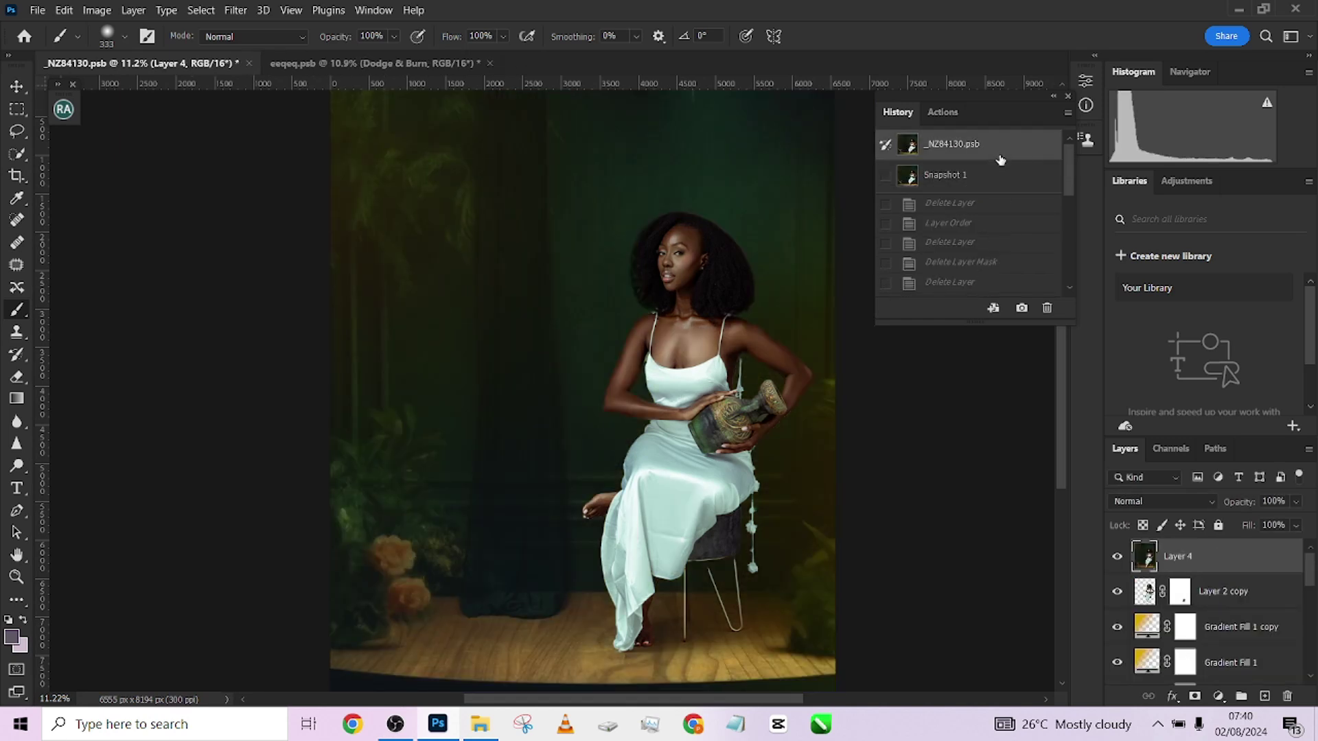
click(986, 178)
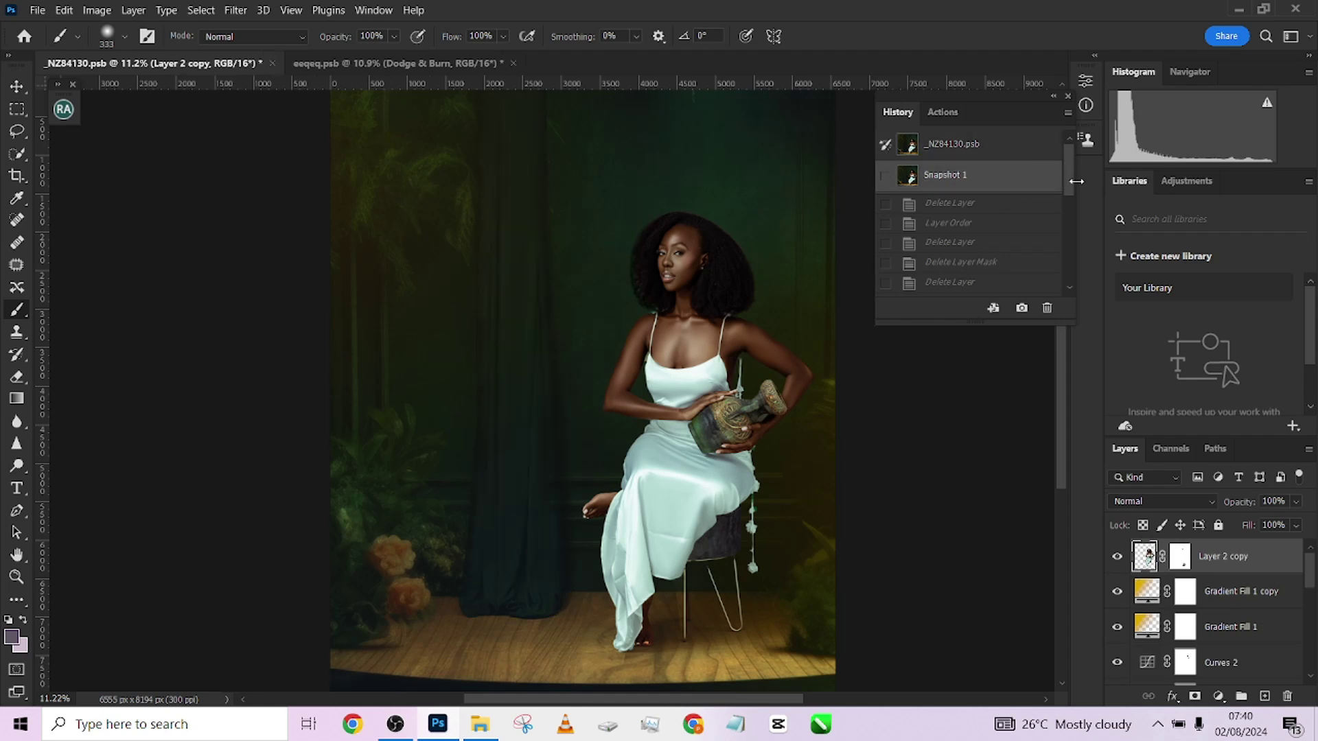
Step: View the stripped-down original photo around the woman's upper body, then restore the Snapshot 1 composite
drag(1067, 176, 1068, 289)
click(1047, 285)
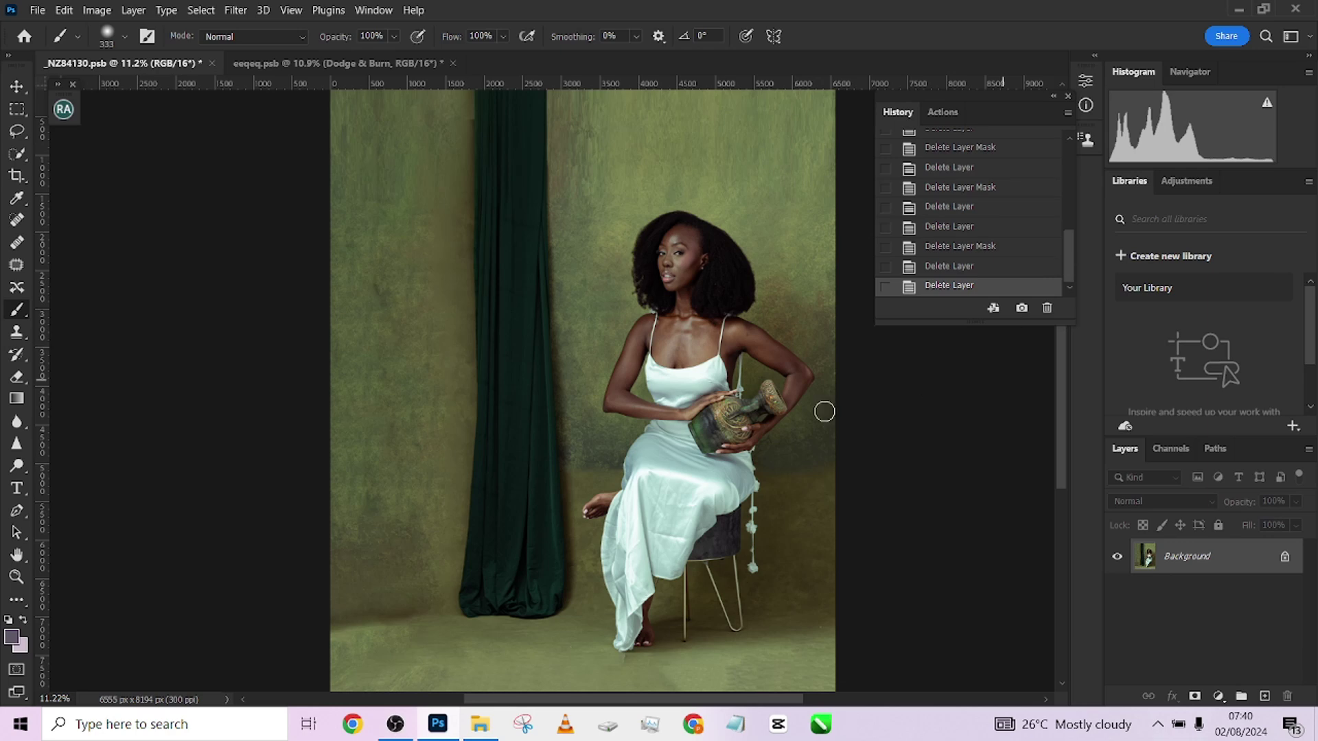
scroll(528, 348, up, 4)
scroll(769, 371, up, 2)
drag(783, 371, 634, 427)
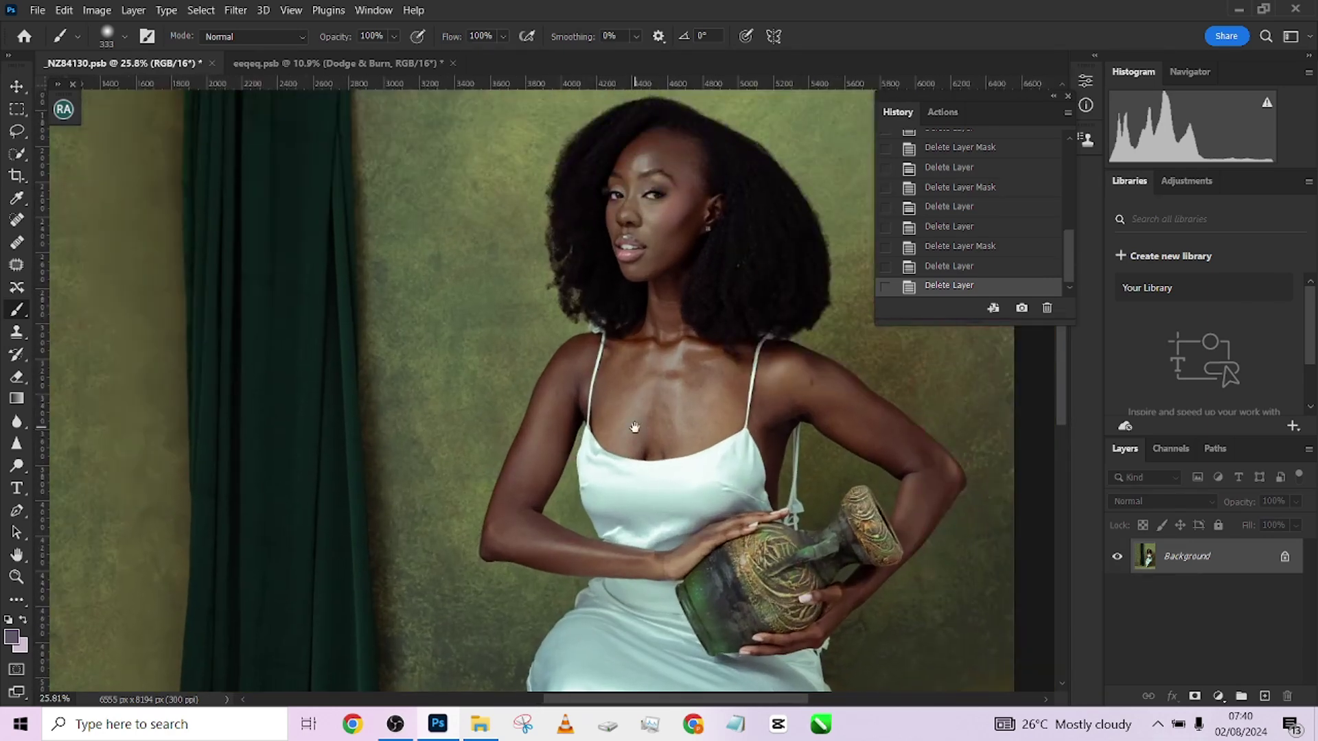
scroll(634, 427, down, 5)
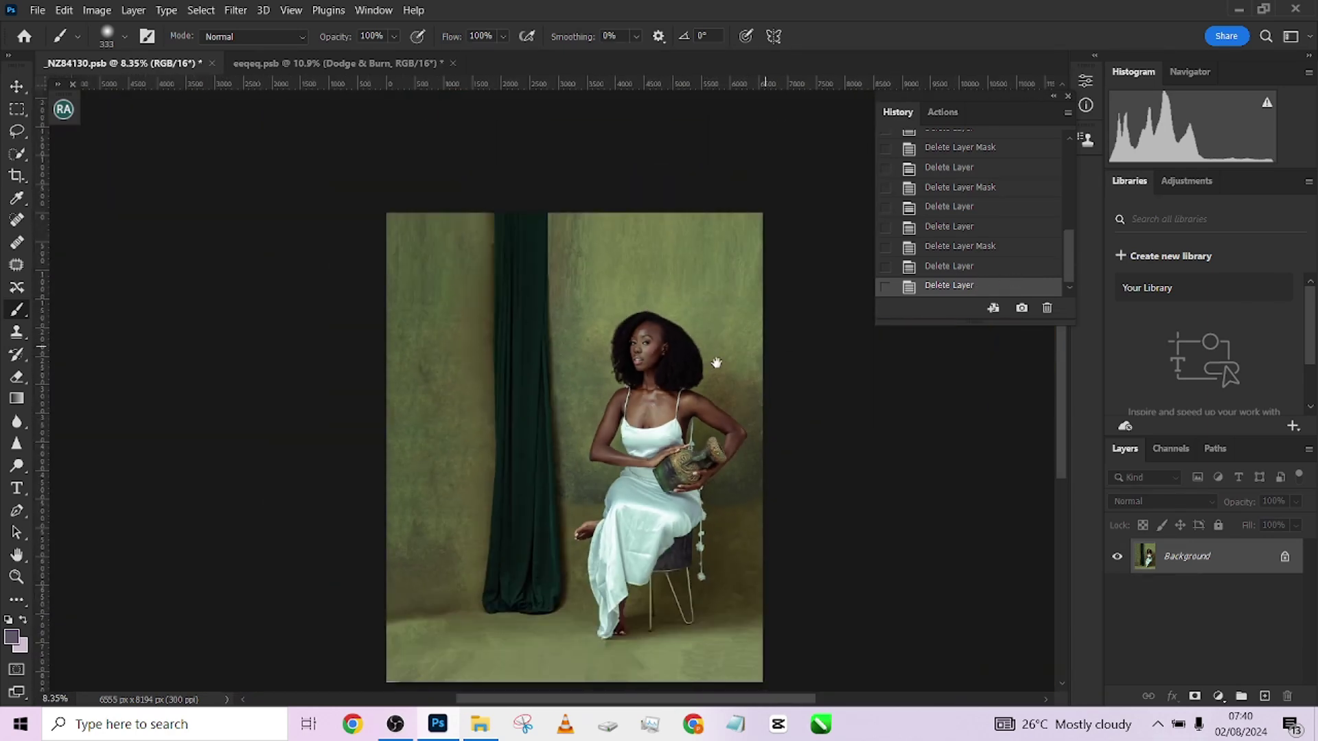
scroll(707, 344, up, 3)
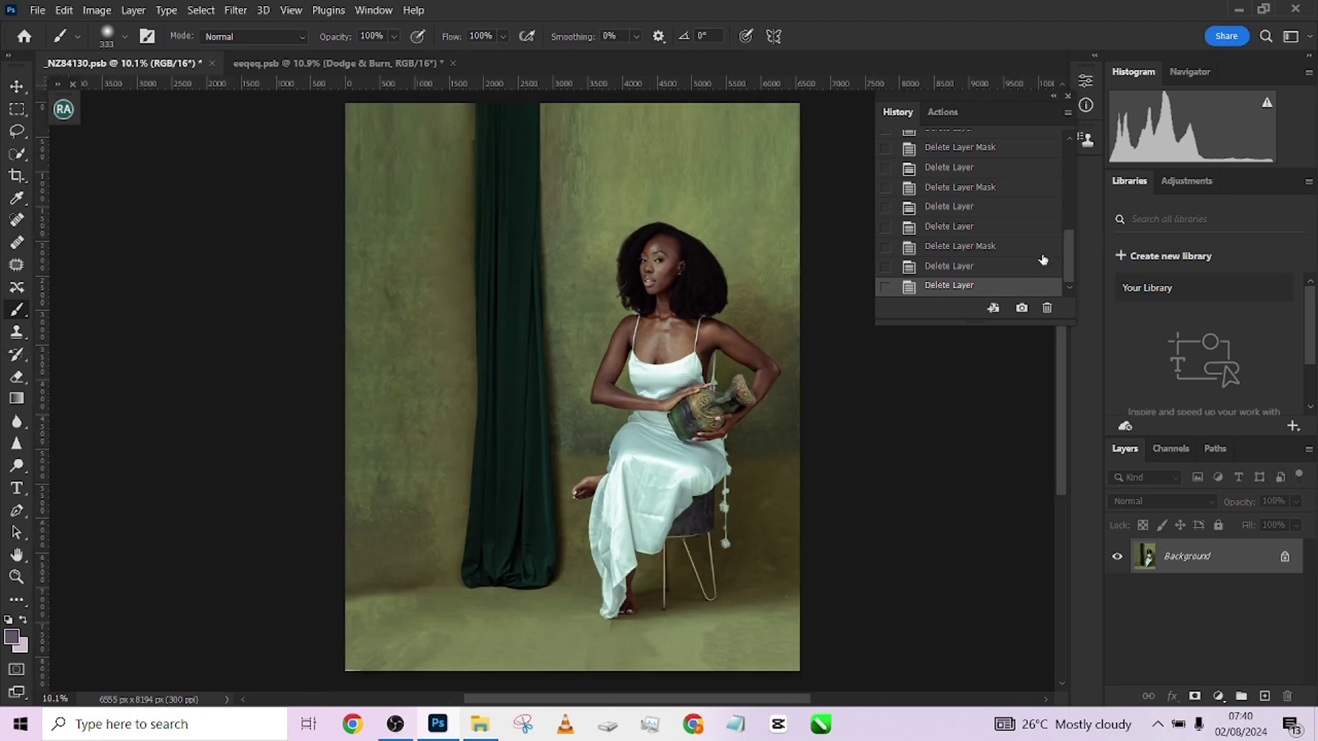
drag(1067, 277, 1061, 189)
click(1000, 184)
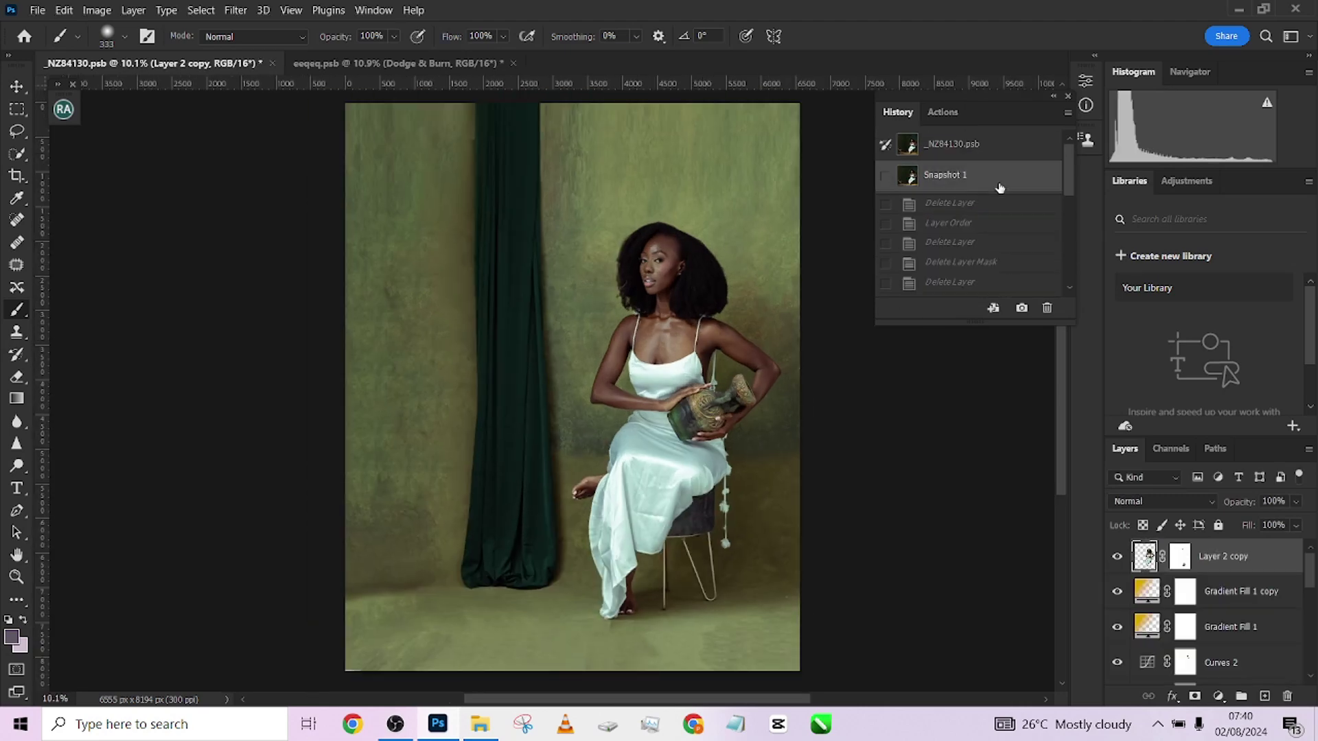